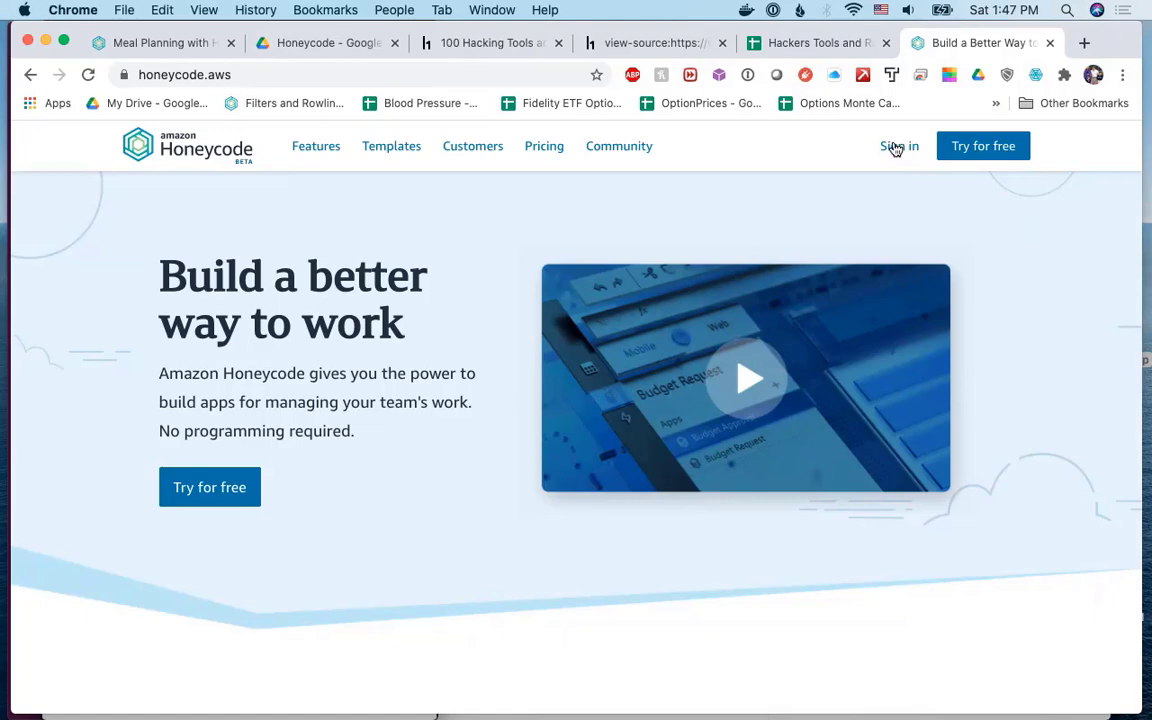
Sign in to Amazon Honeycode to reach the list of workbooks and apps in My Drive.
{"action": "left_click", "coordinate": [897, 148]}
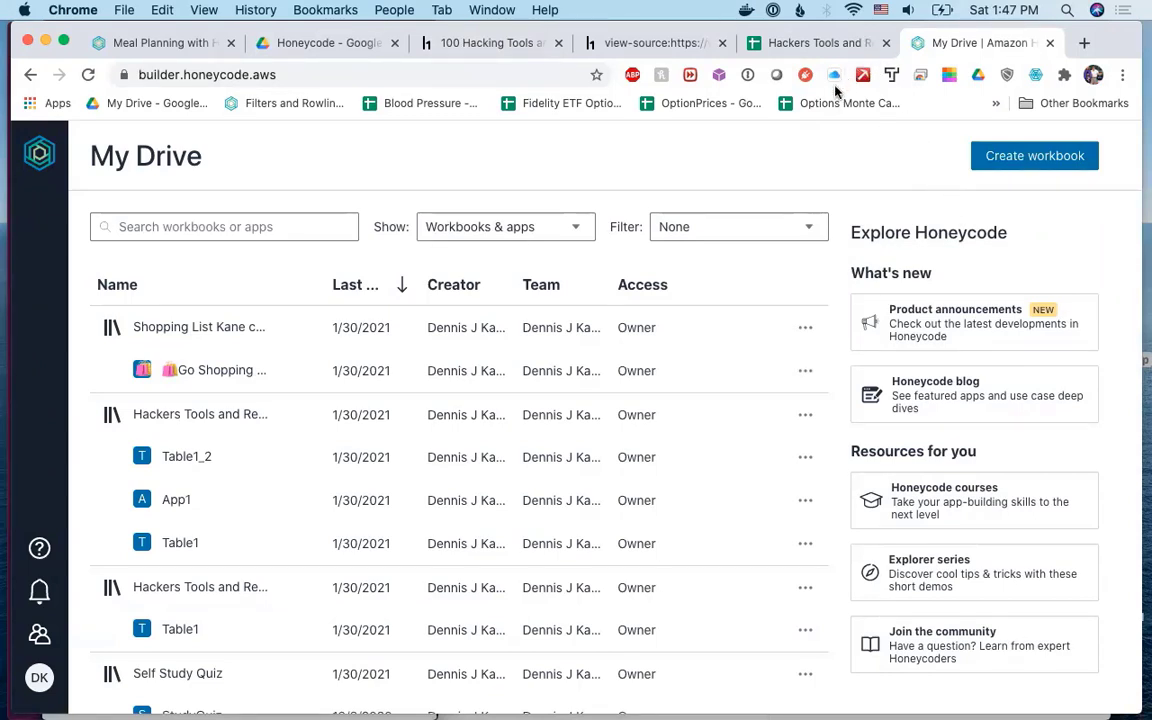
{"action": "left_click", "coordinate": [223, 337]}
{"action": "left_click", "coordinate": [28, 75]}
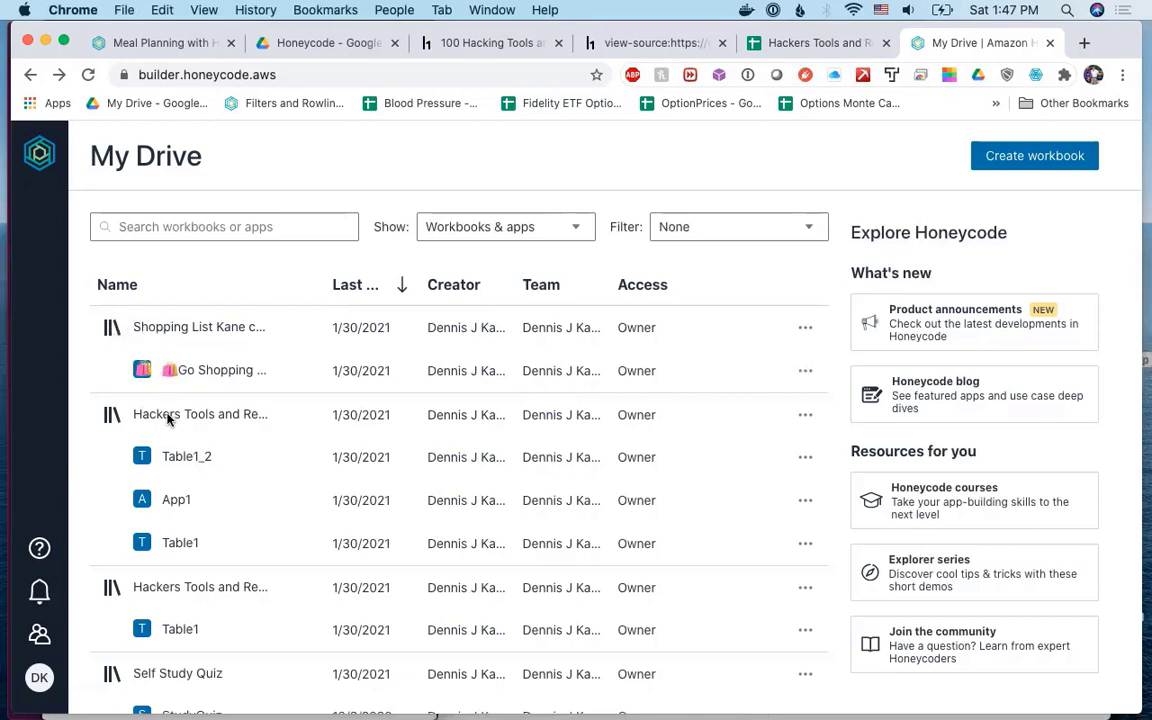
Look through the workbooks in My Drive and open the copy of the shopping list workbook.
{"action": "scroll", "coordinate": [167, 418], "scroll_direction": "down", "scroll_amount": 8}
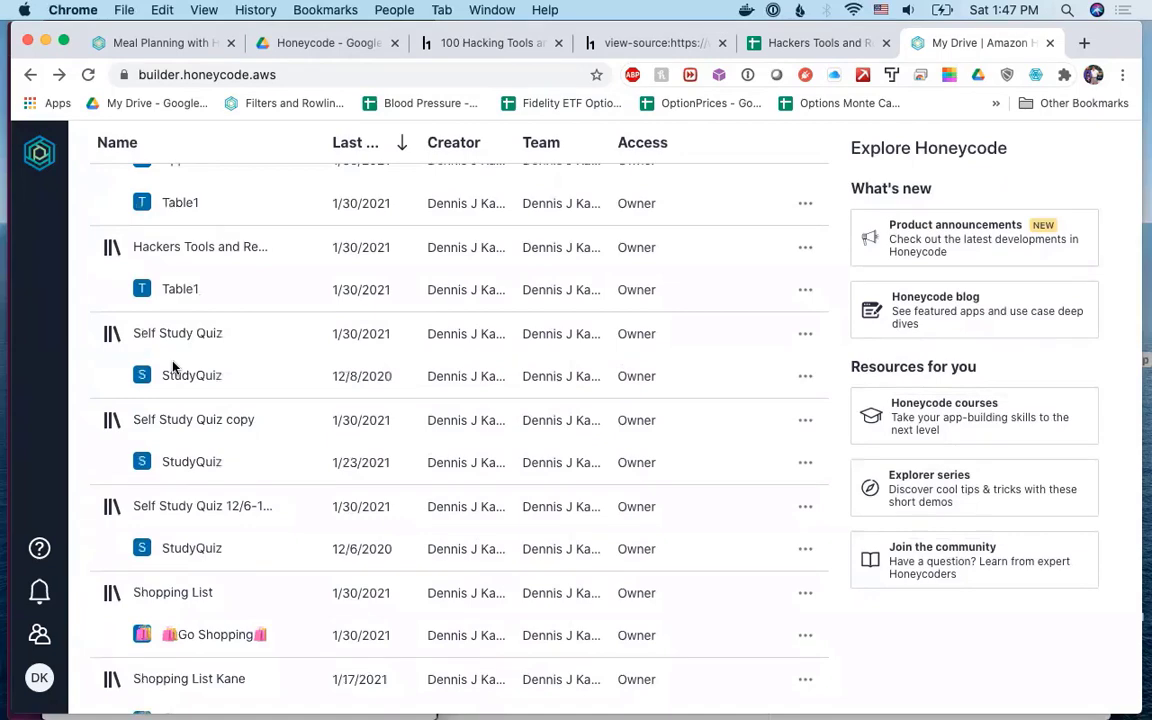
{"action": "scroll", "coordinate": [177, 342], "scroll_direction": "up", "scroll_amount": 3}
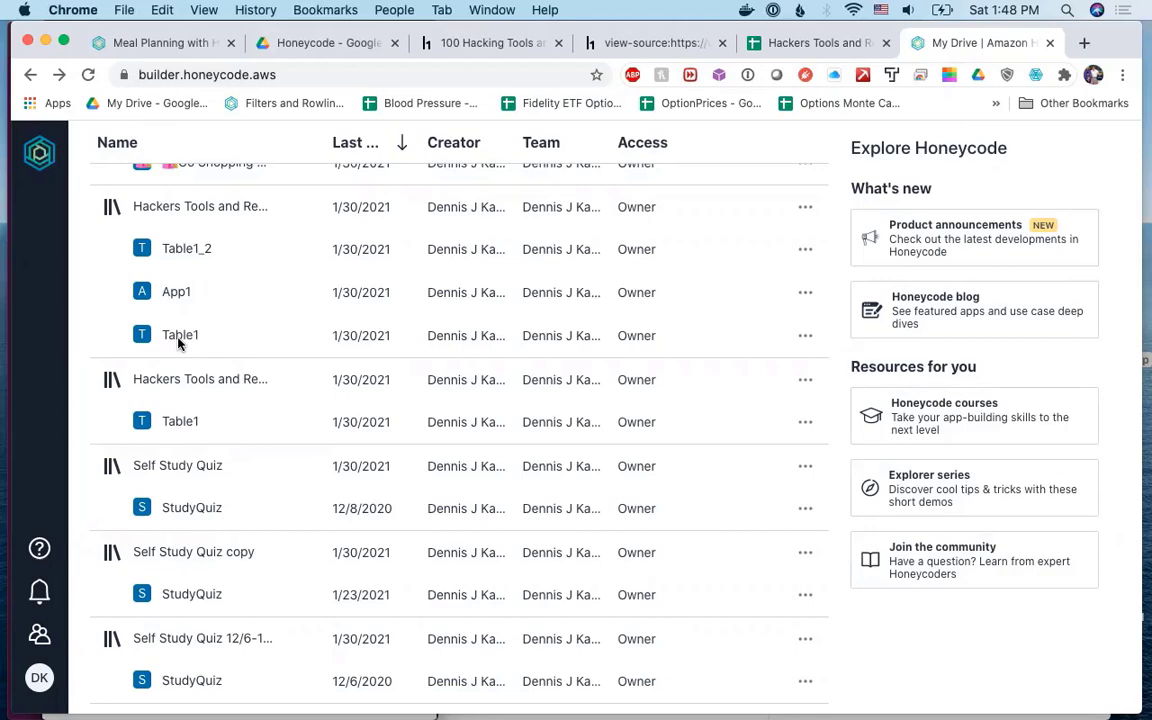
{"action": "scroll", "coordinate": [178, 343], "scroll_direction": "up", "scroll_amount": 5}
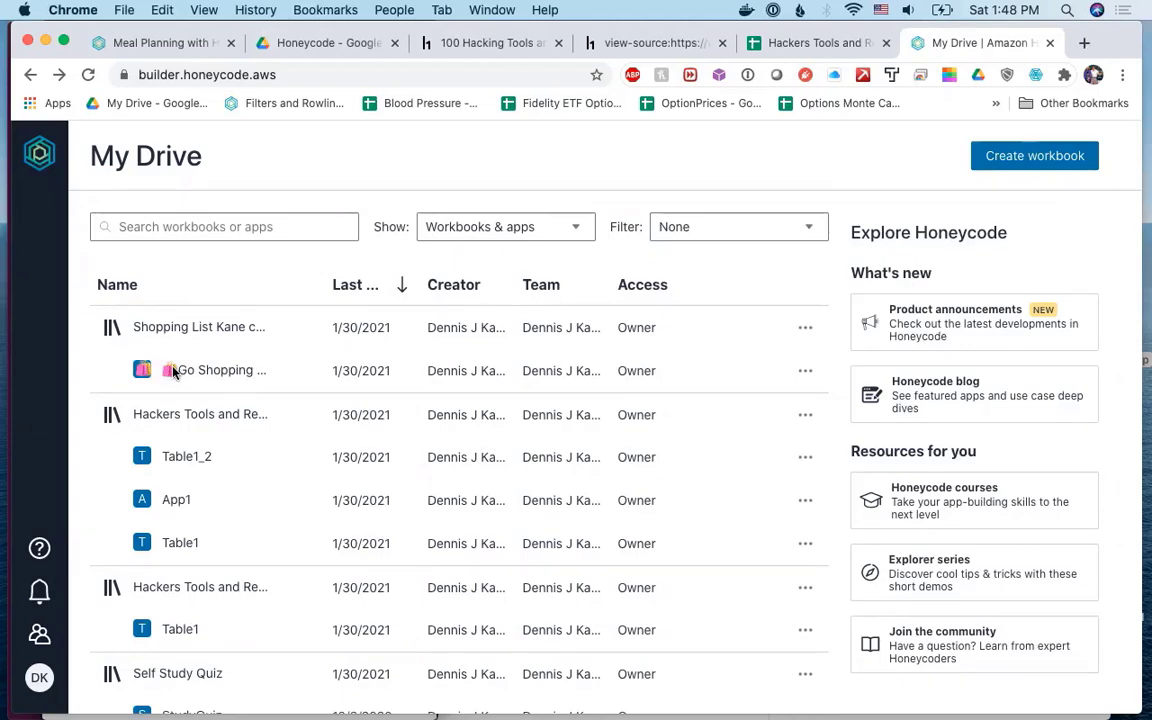
{"action": "scroll", "coordinate": [150, 445], "scroll_direction": "down", "scroll_amount": 5}
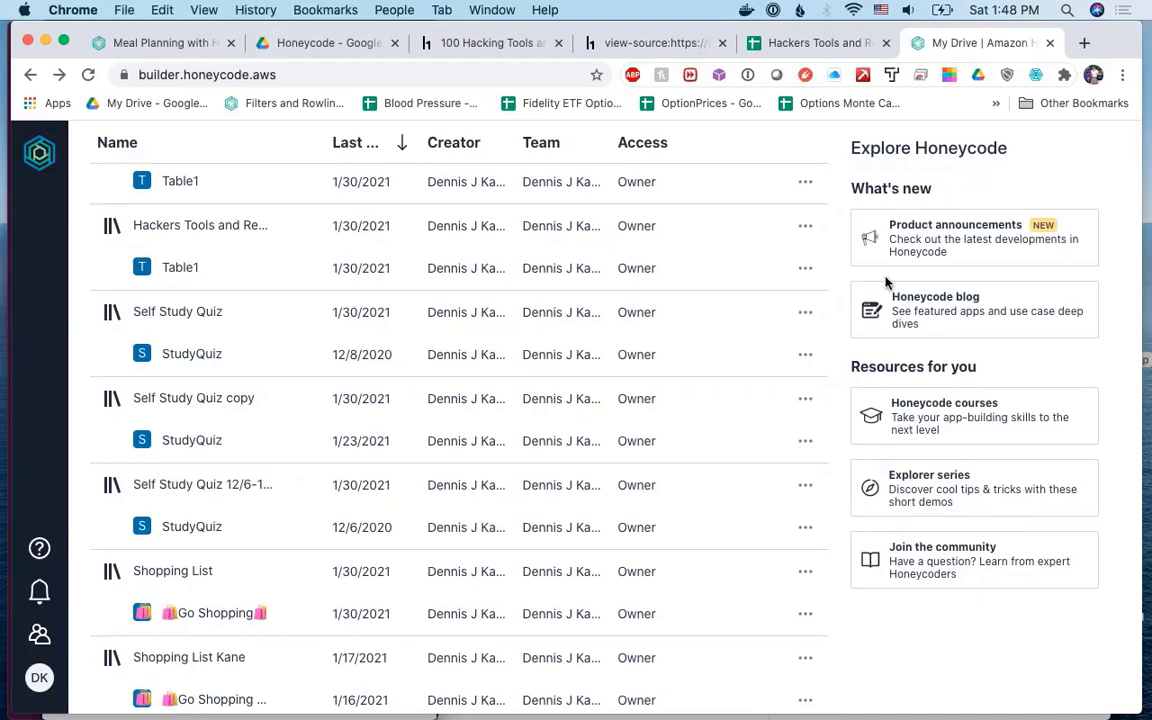
{"action": "scroll", "coordinate": [571, 278], "scroll_direction": "up", "scroll_amount": 5}
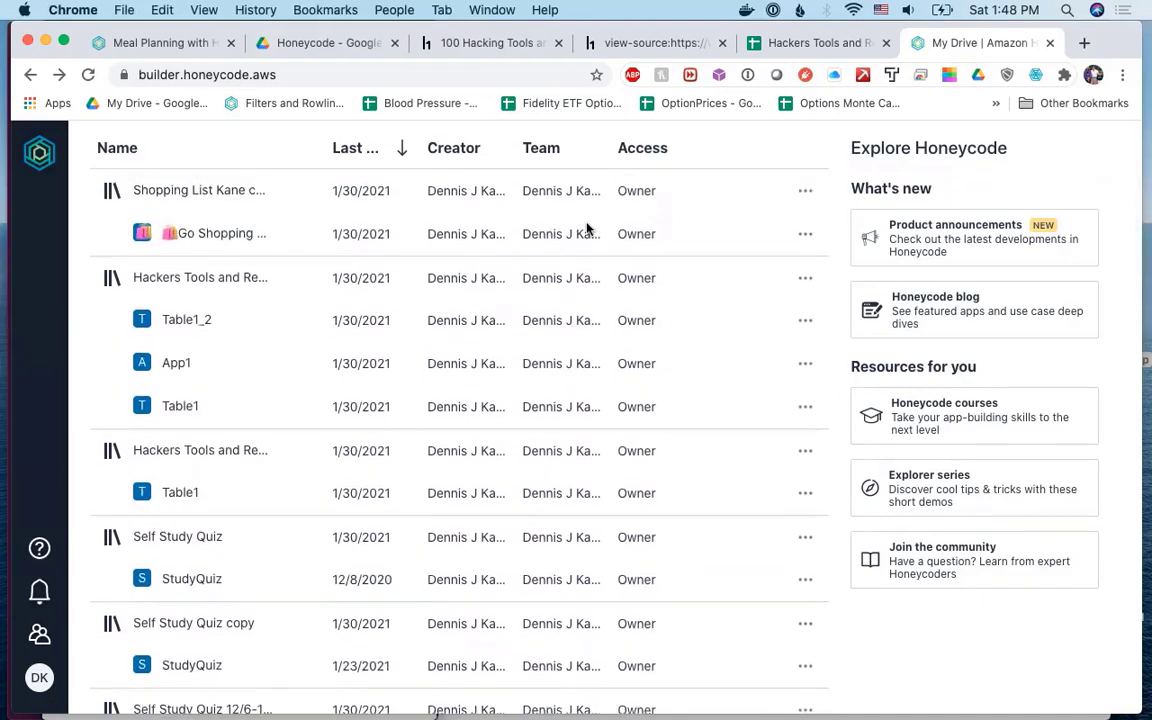
{"action": "left_click", "coordinate": [199, 191]}
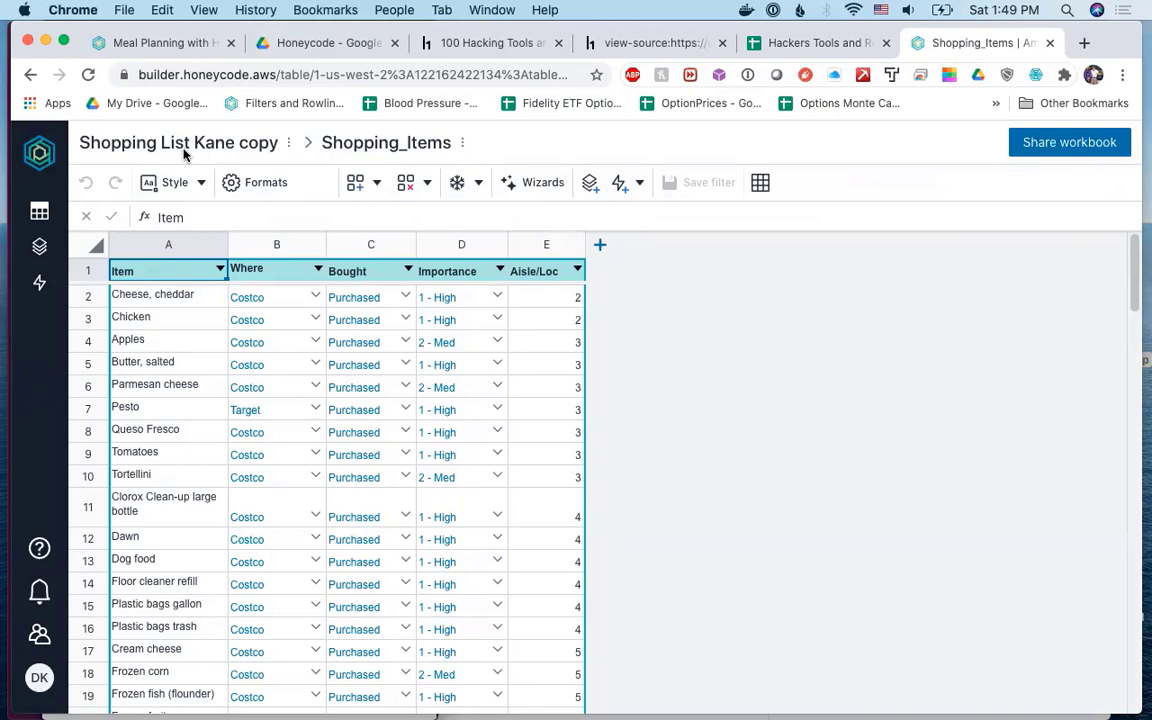
Check the management actions offered for the shopping list workbook copy in My Drive and reopen the workbook.
{"action": "left_click", "coordinate": [139, 136]}
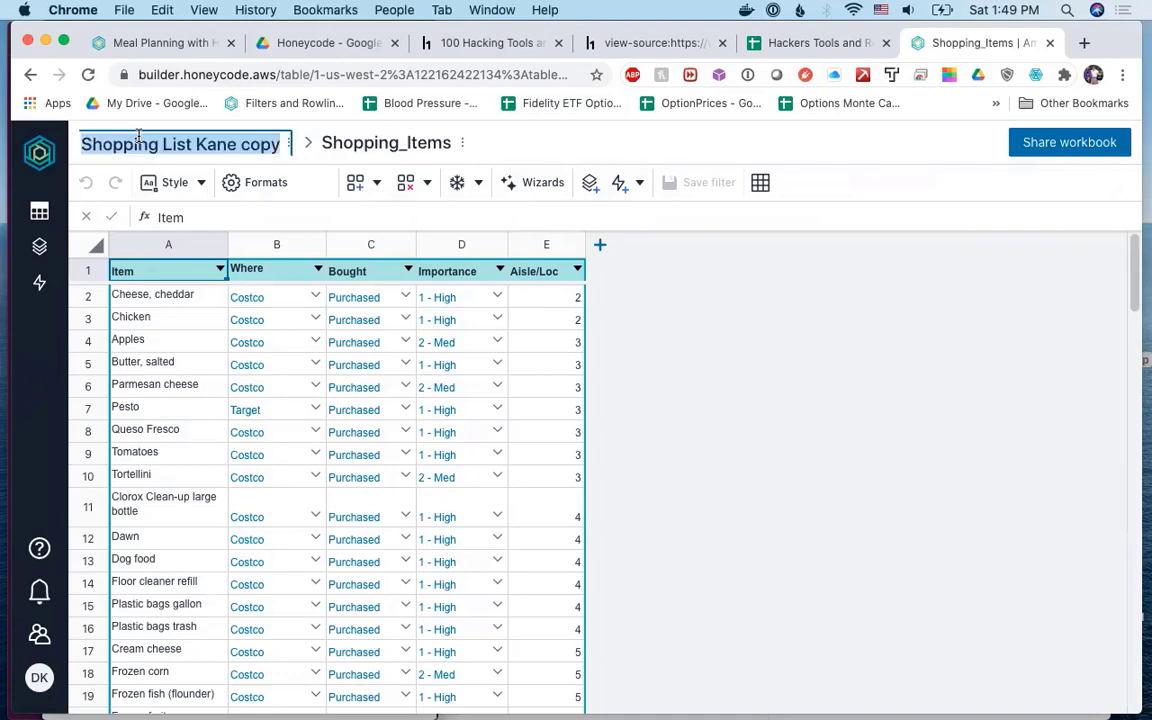
{"action": "key", "text": "Return"}
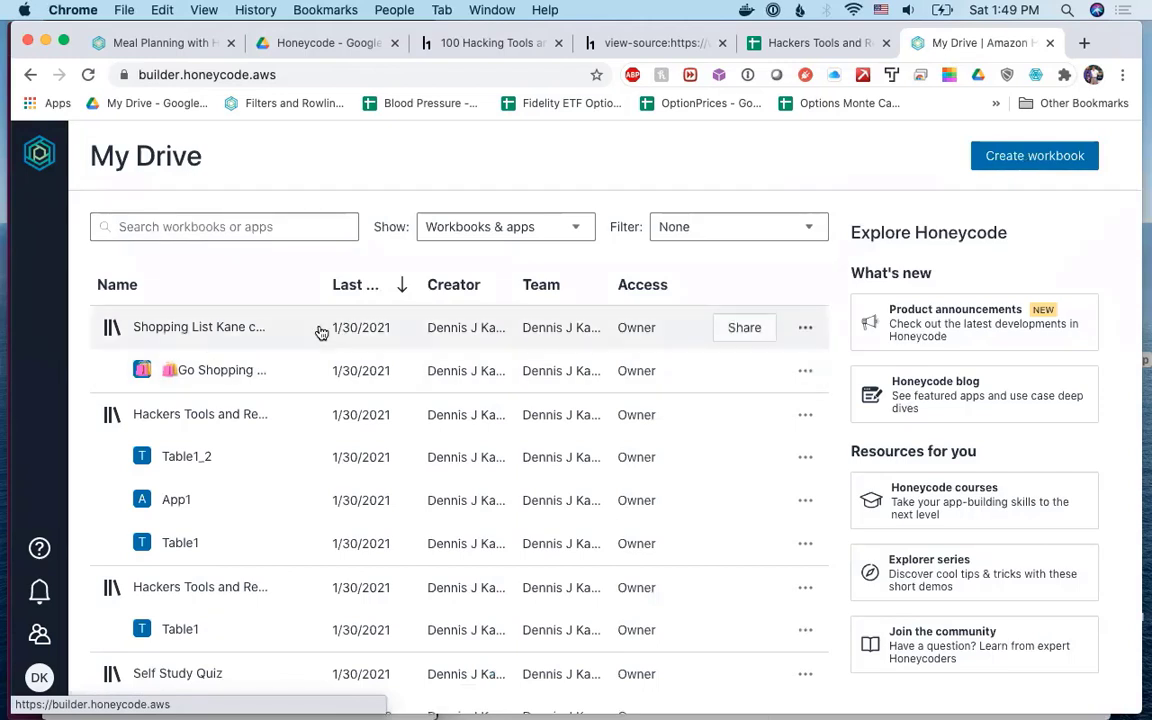
{"action": "left_click", "coordinate": [805, 330]}
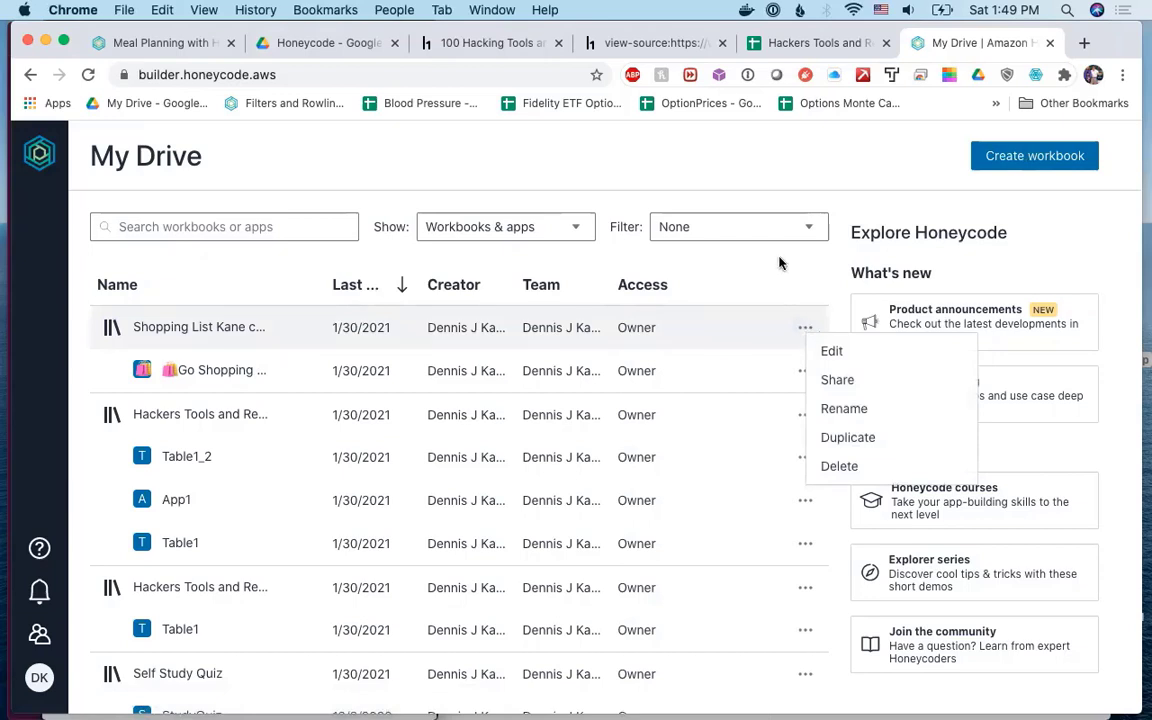
{"action": "left_click", "coordinate": [231, 331]}
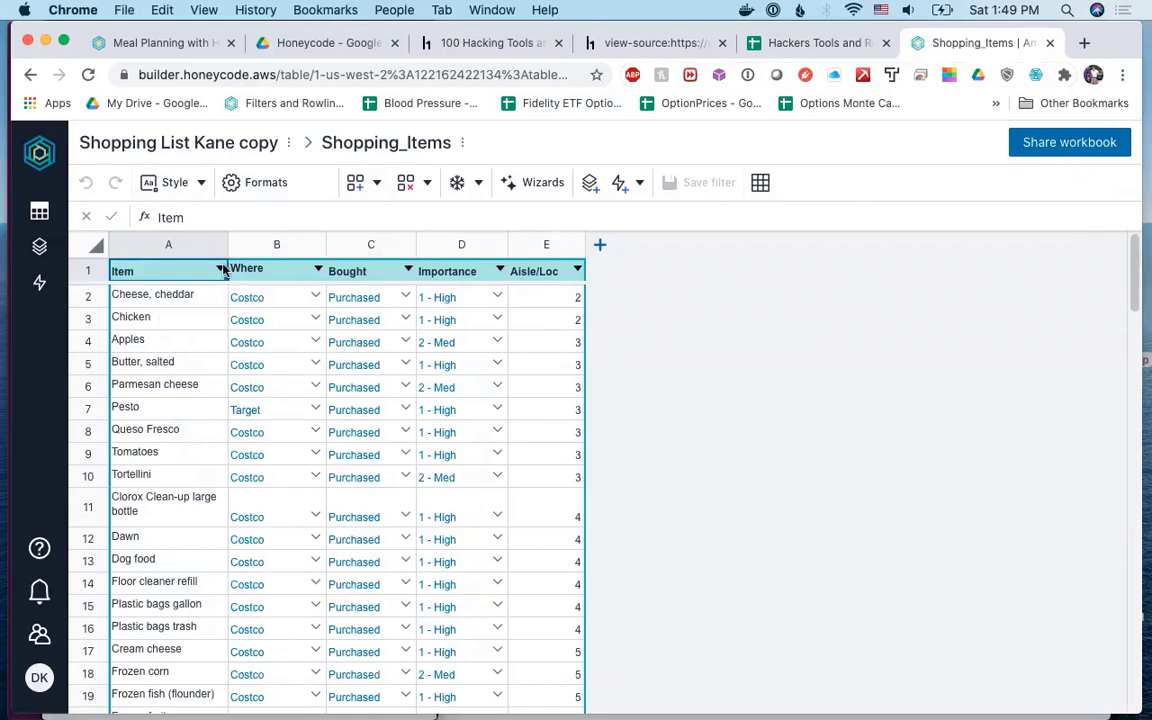
View the workbook's Bought table and return to the Shopping_Items table.
{"action": "left_click", "coordinate": [39, 220]}
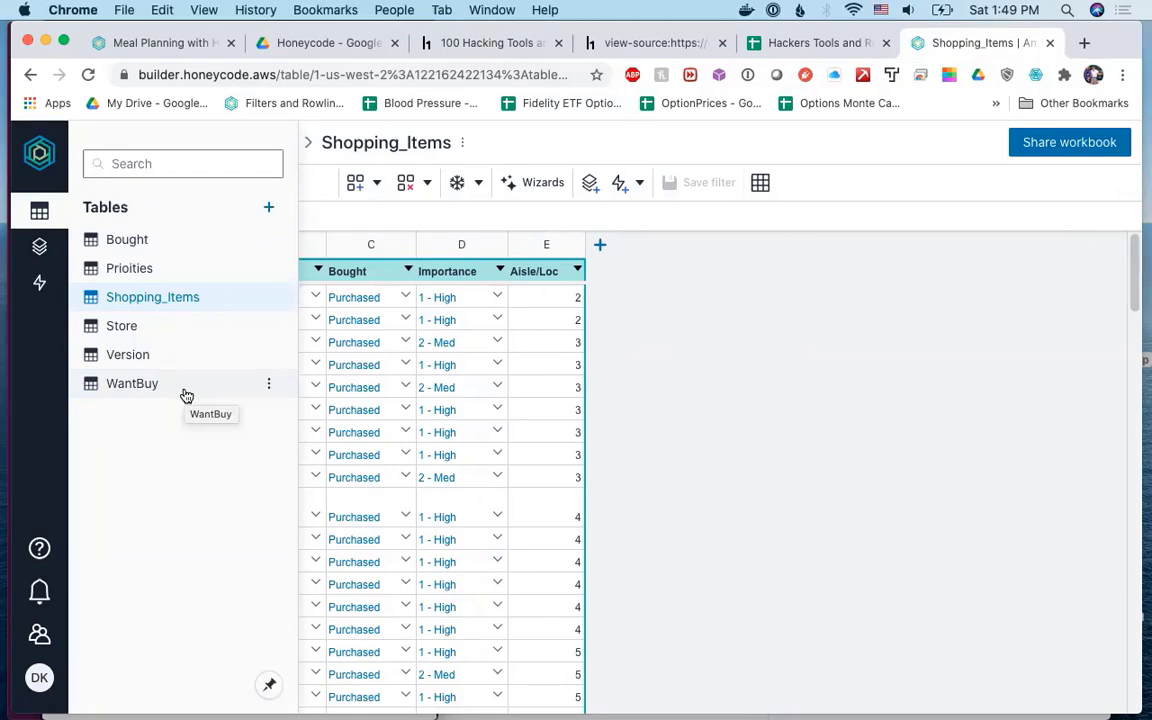
{"action": "left_click", "coordinate": [117, 245]}
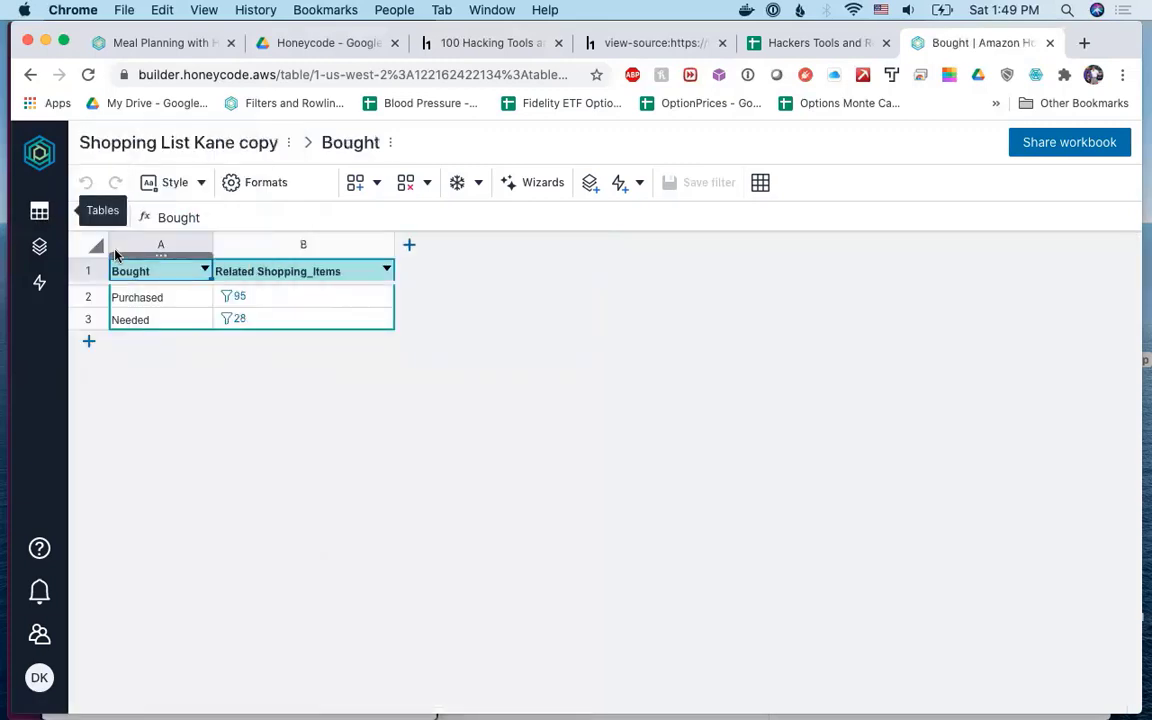
{"action": "left_click", "coordinate": [45, 212]}
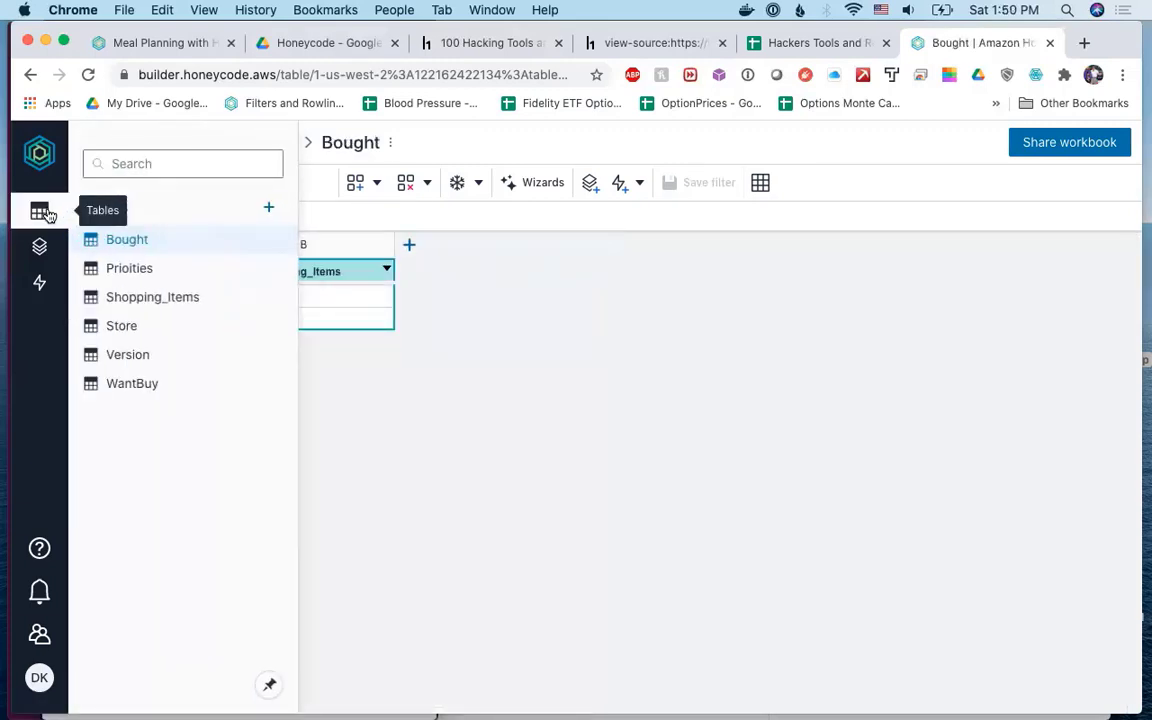
{"action": "left_click", "coordinate": [113, 299]}
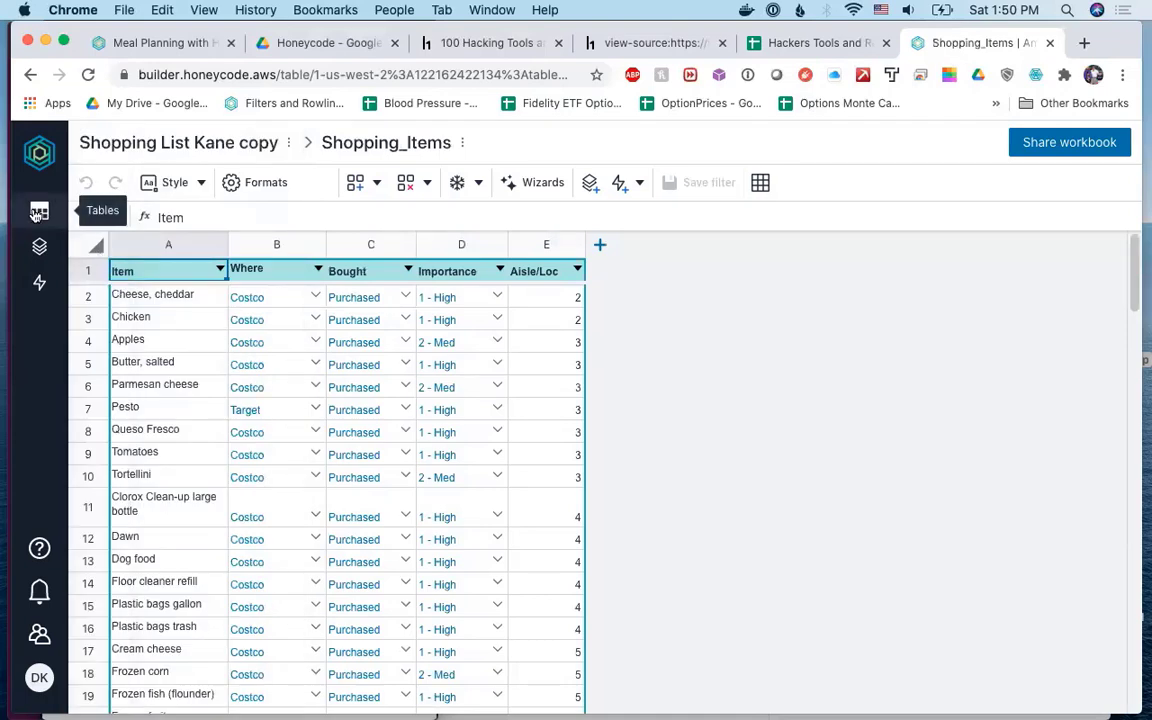
{"action": "left_click", "coordinate": [39, 246]}
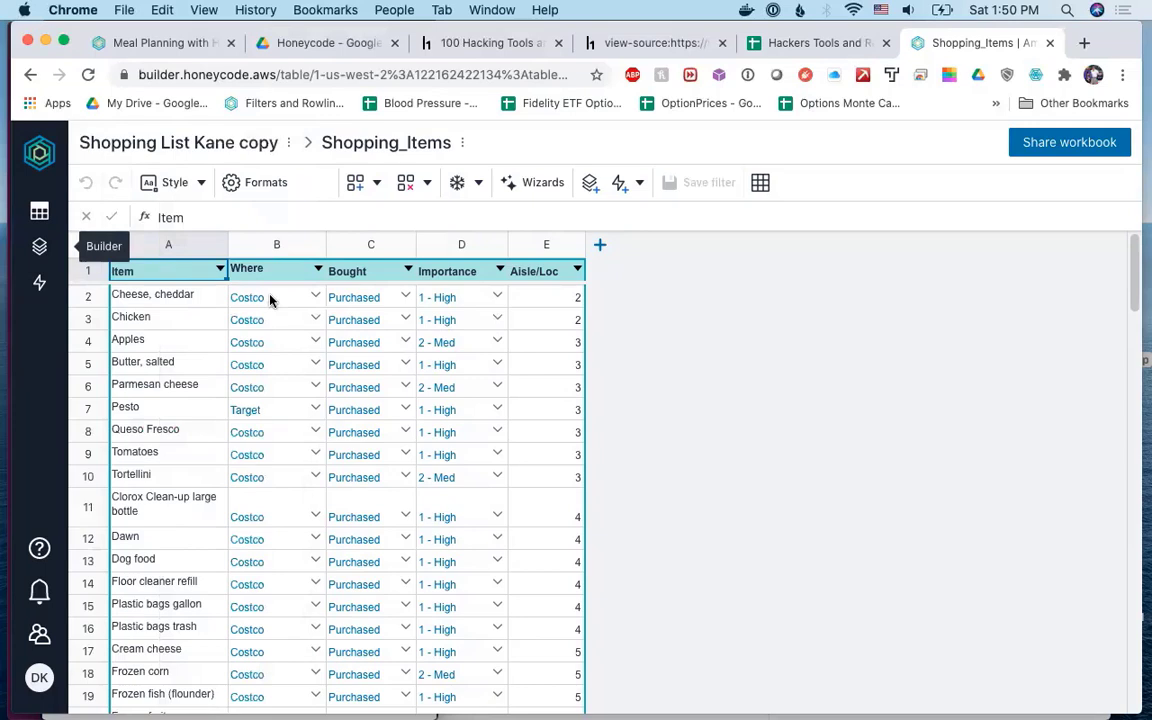
{"action": "left_click", "coordinate": [38, 212]}
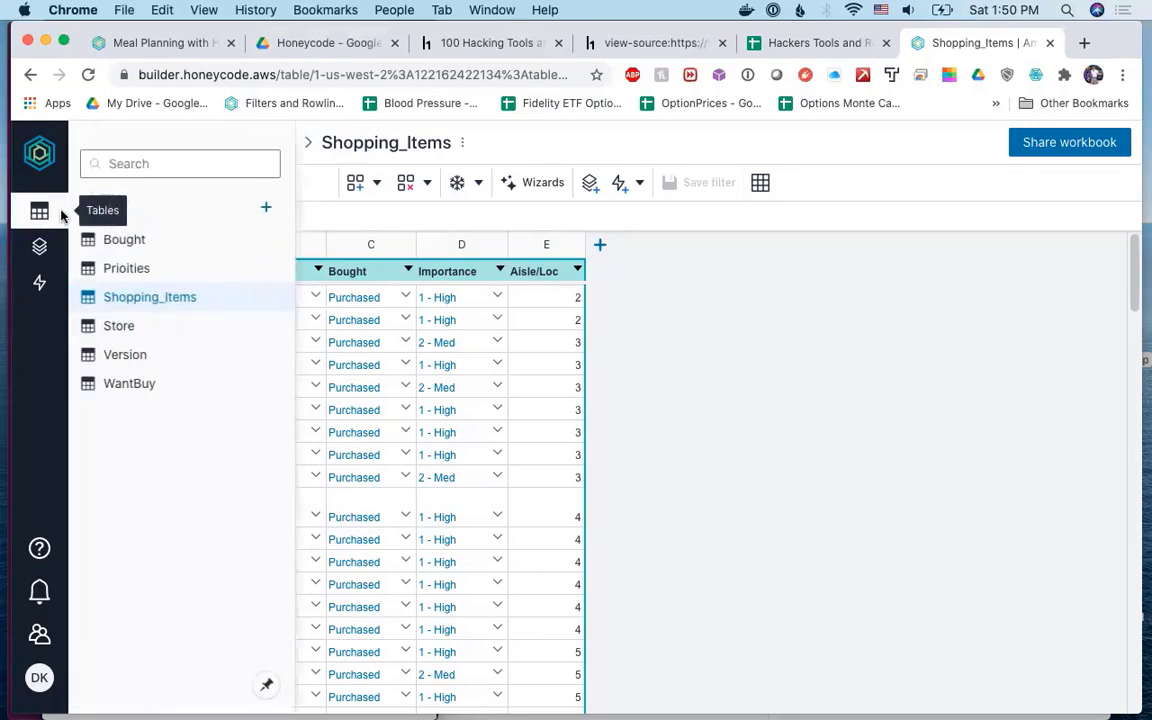
{"action": "left_click", "coordinate": [153, 308]}
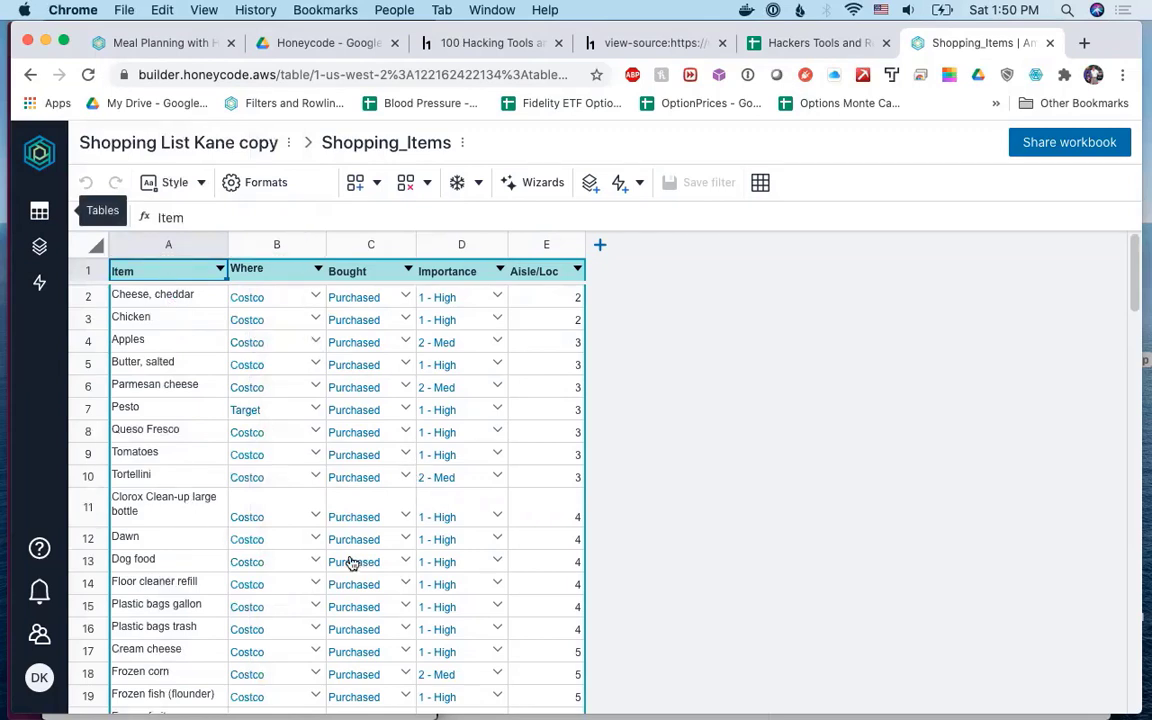
Inspect the store cell for salted butter, and view the Store and Prioities tables.
{"action": "left_click", "coordinate": [315, 364]}
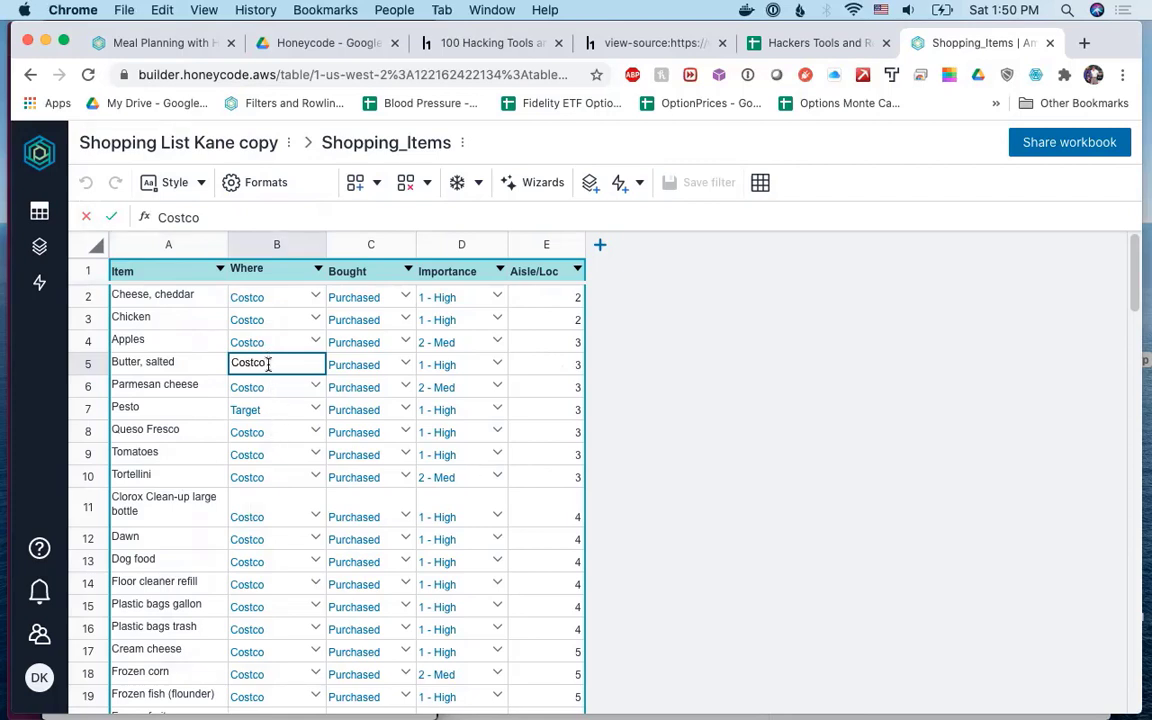
{"action": "left_click", "coordinate": [39, 215]}
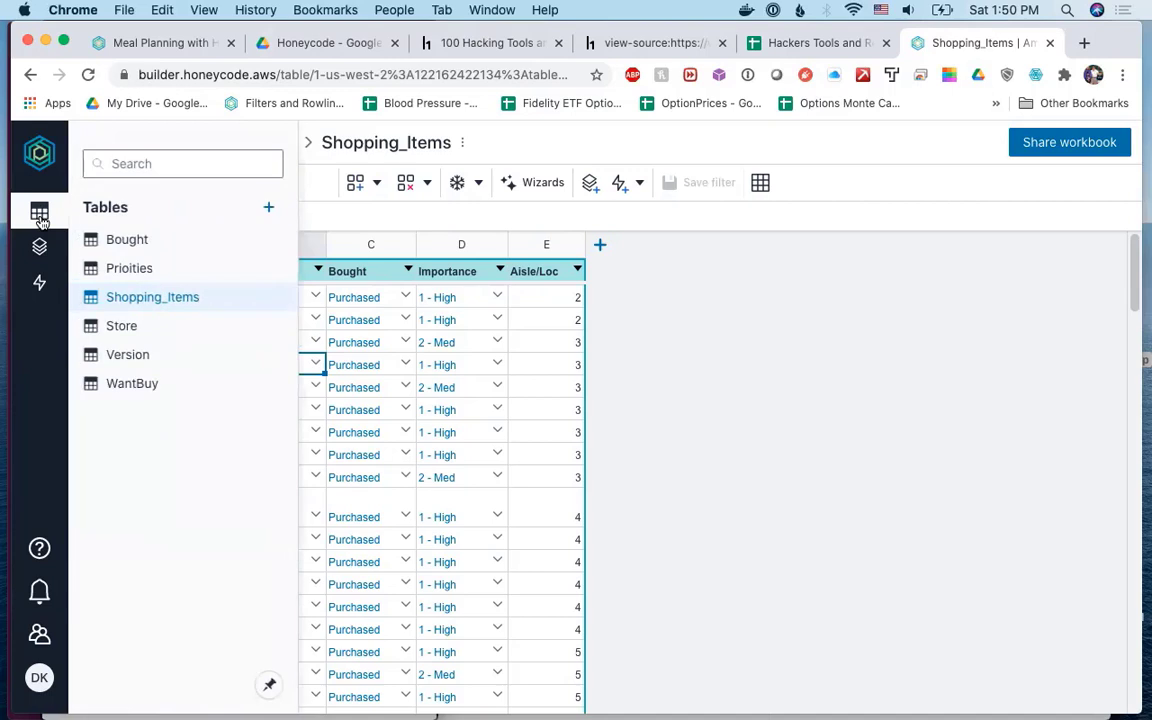
{"action": "left_click", "coordinate": [122, 327]}
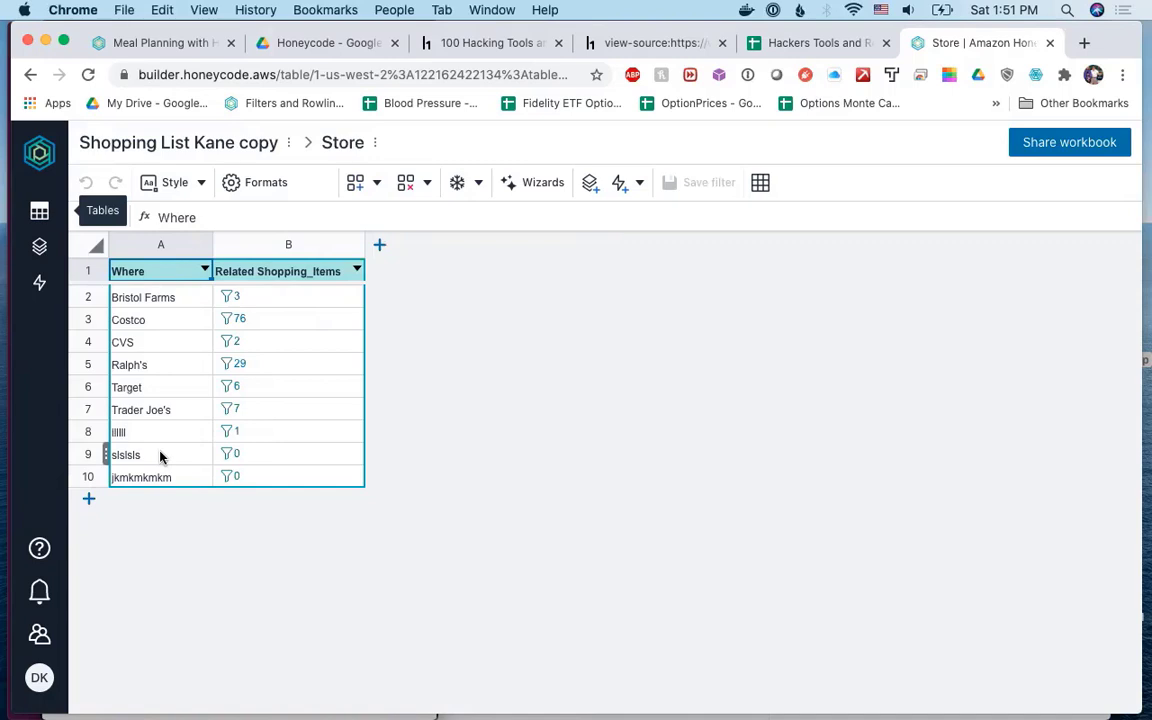
{"action": "left_click", "coordinate": [40, 214]}
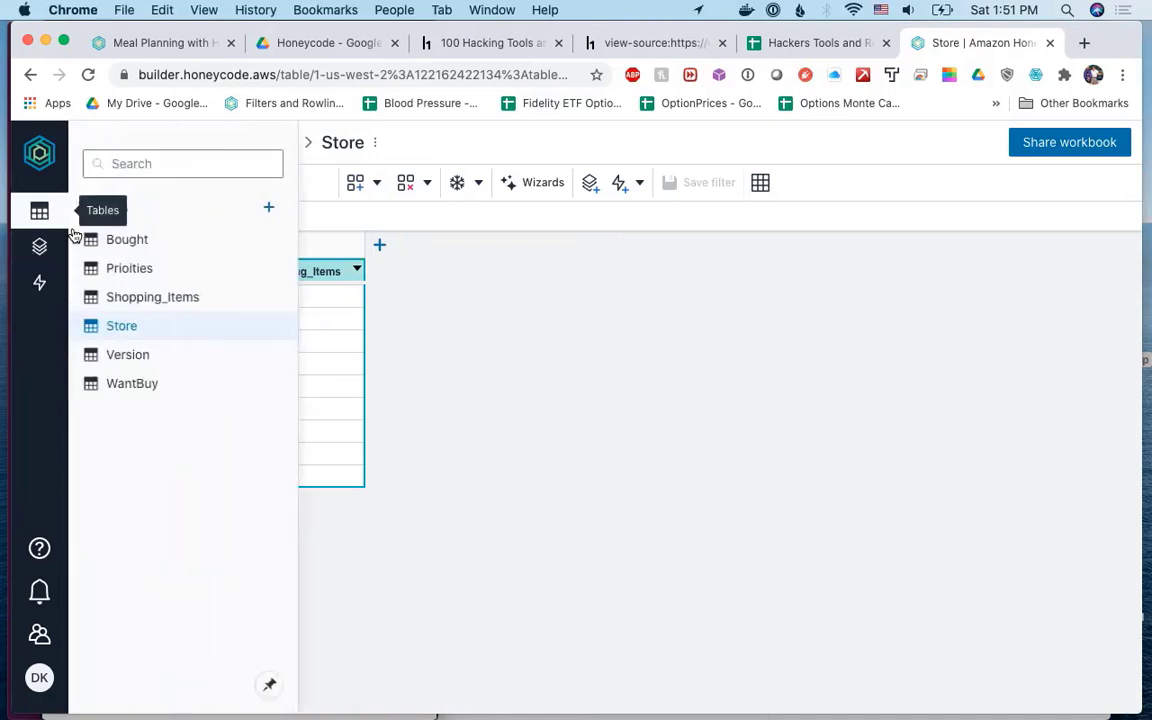
{"action": "left_click", "coordinate": [138, 269]}
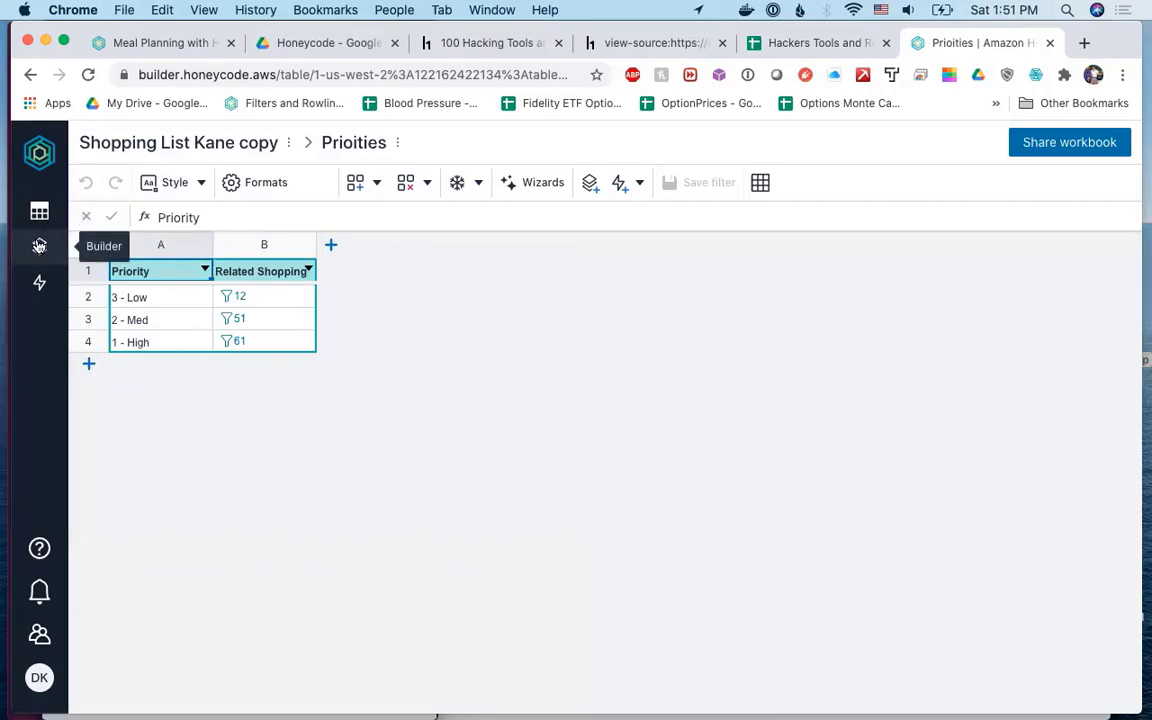
Open the Go Shopping app in the Builder and examine the layout of its Welcome screen.
{"action": "left_click", "coordinate": [39, 246]}
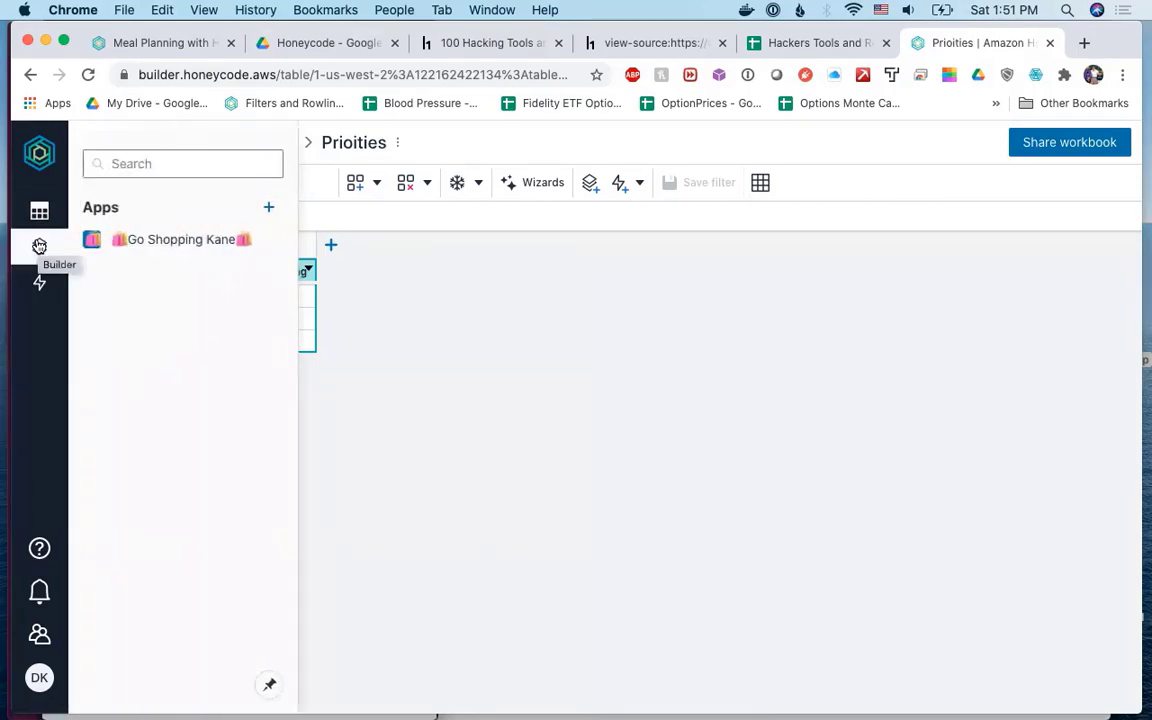
{"action": "left_click", "coordinate": [156, 240]}
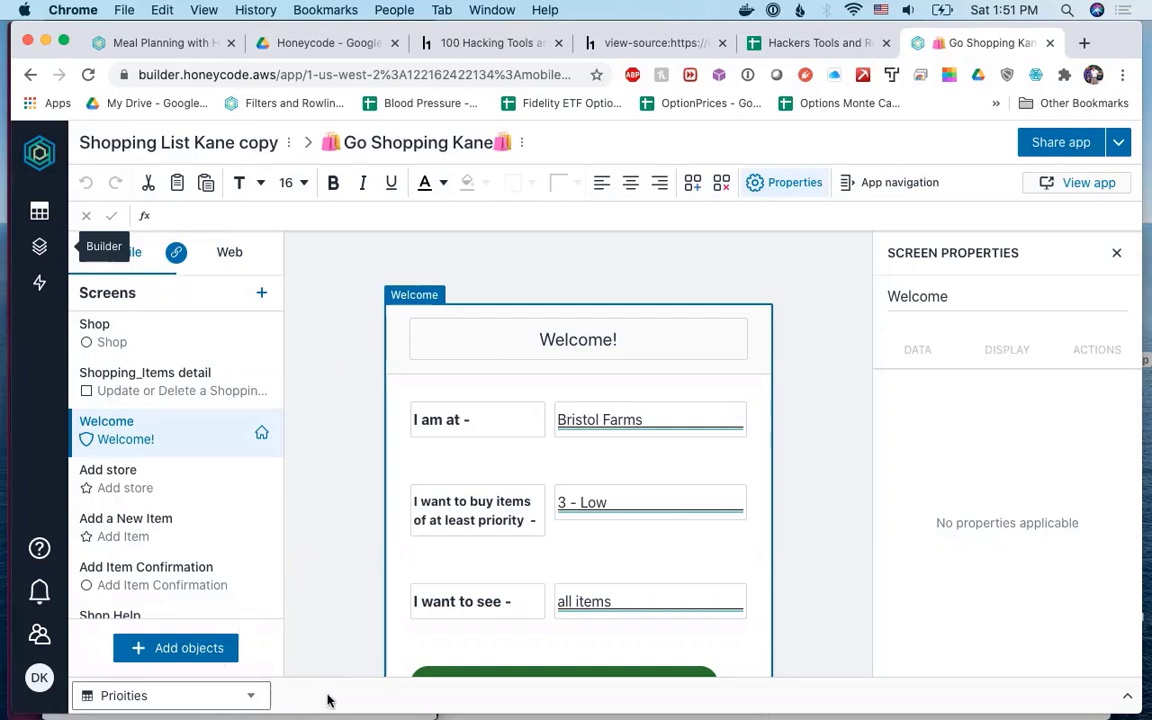
{"action": "scroll", "coordinate": [330, 437], "scroll_direction": "down", "scroll_amount": 3}
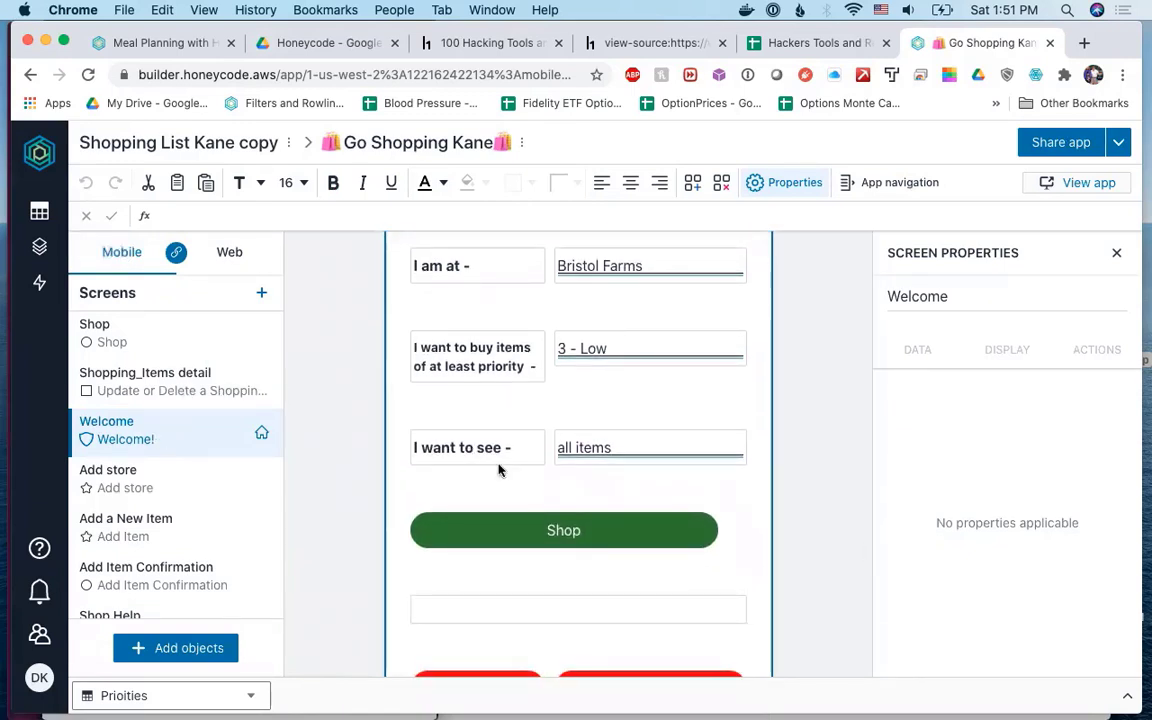
{"action": "scroll", "coordinate": [499, 465], "scroll_direction": "up", "scroll_amount": 3}
{"action": "scroll", "coordinate": [499, 470], "scroll_direction": "down", "scroll_amount": 2}
{"action": "scroll", "coordinate": [500, 472], "scroll_direction": "down", "scroll_amount": 3}
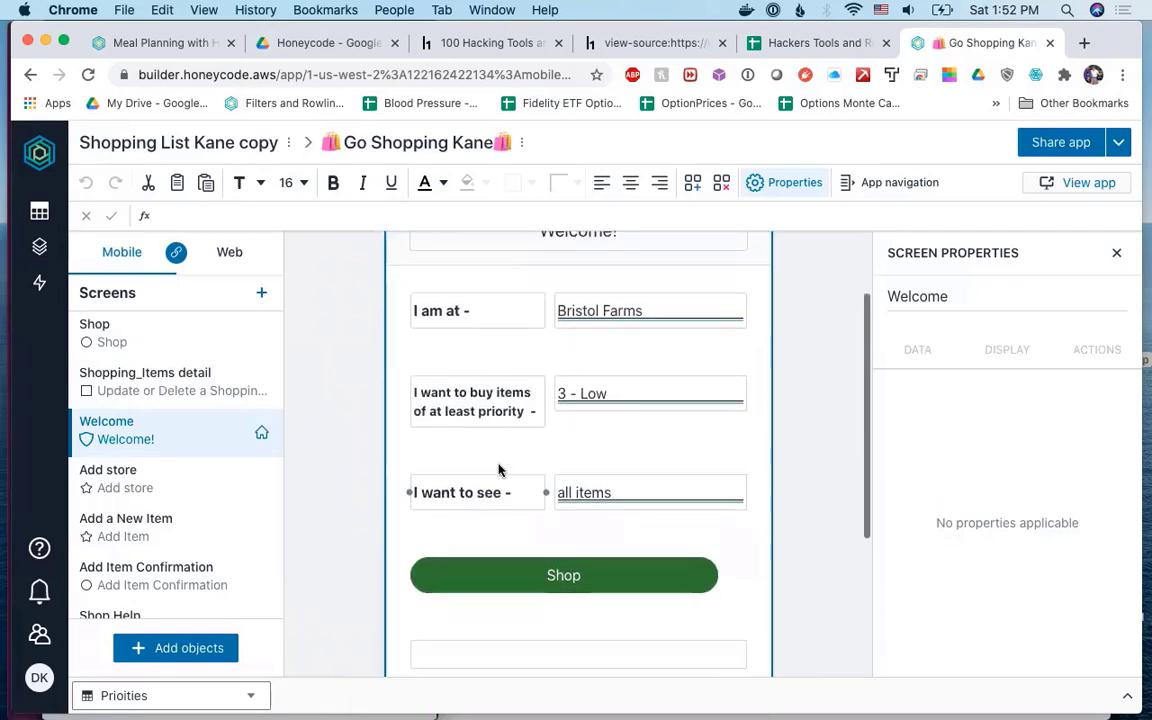
{"action": "scroll", "coordinate": [503, 474], "scroll_direction": "up", "scroll_amount": 4}
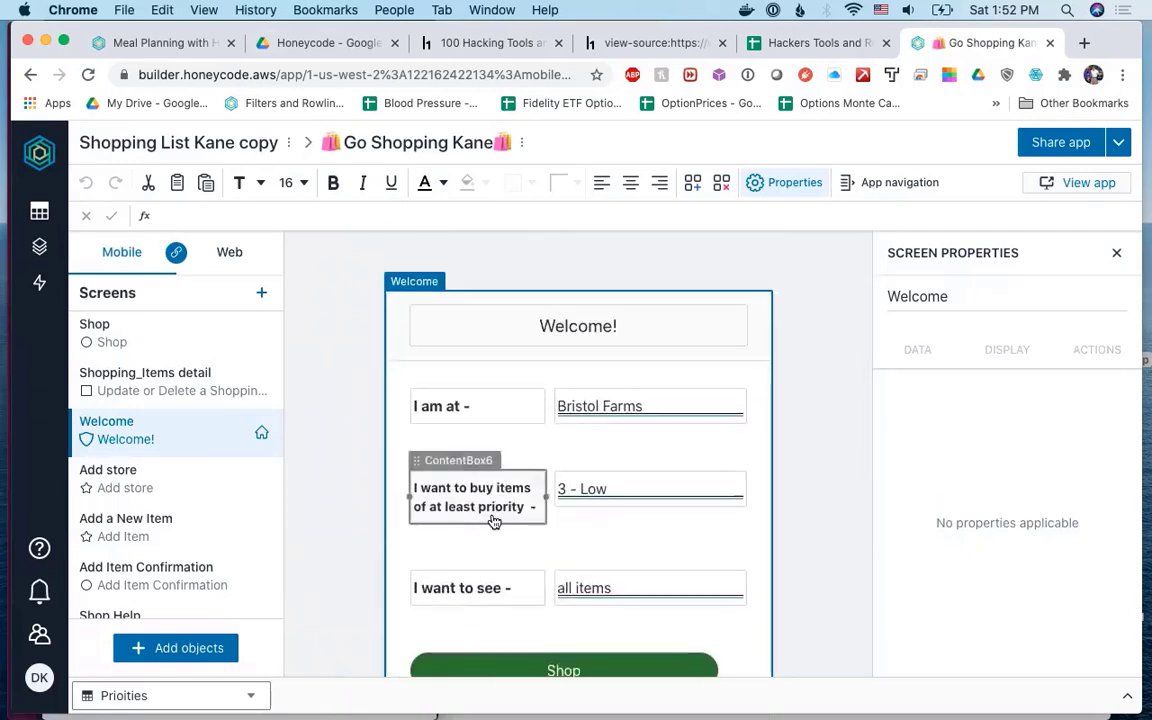
{"action": "scroll", "coordinate": [490, 514], "scroll_direction": "down", "scroll_amount": 2}
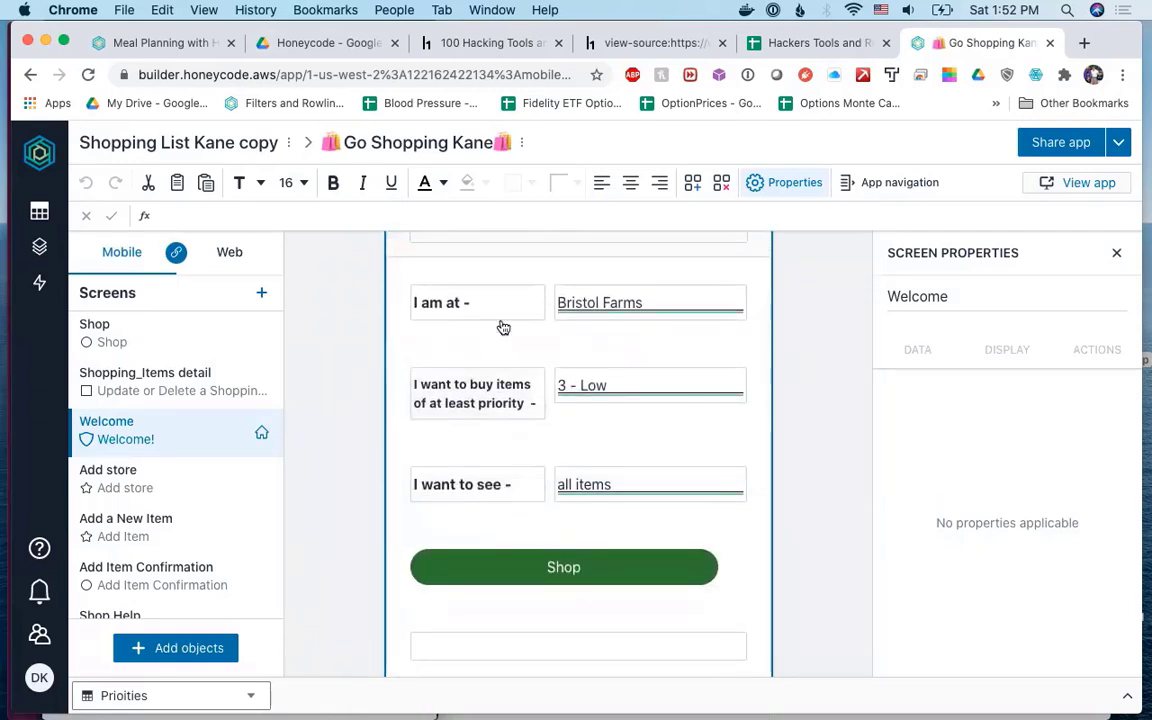
{"action": "scroll", "coordinate": [492, 305], "scroll_direction": "up", "scroll_amount": 1}
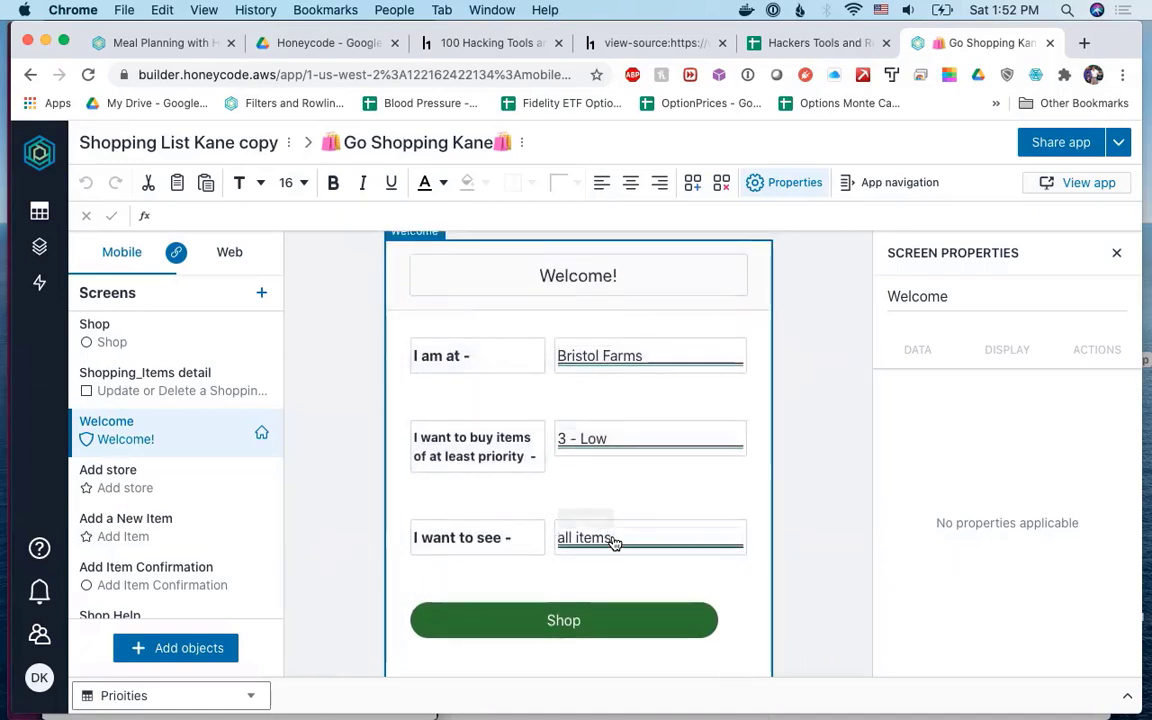
{"action": "scroll", "coordinate": [617, 542], "scroll_direction": "down", "scroll_amount": 2}
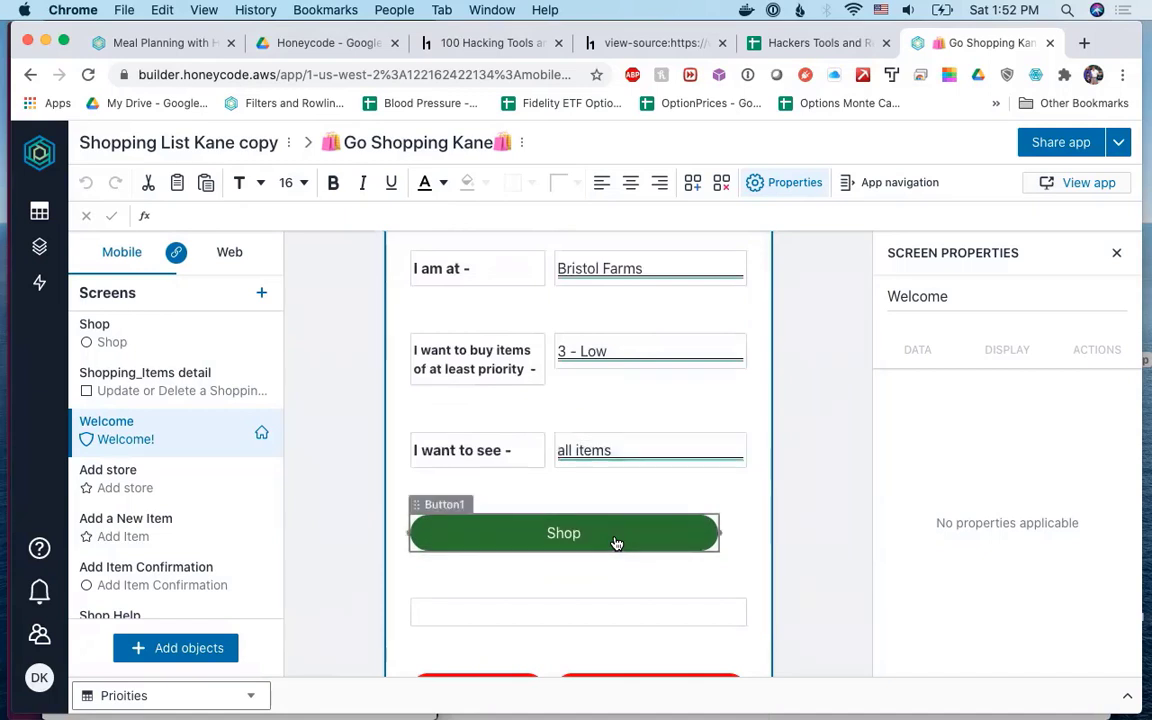
Review the on-click actions of the Shop button on the Welcome screen, including the variables it sets.
{"action": "left_click", "coordinate": [617, 542]}
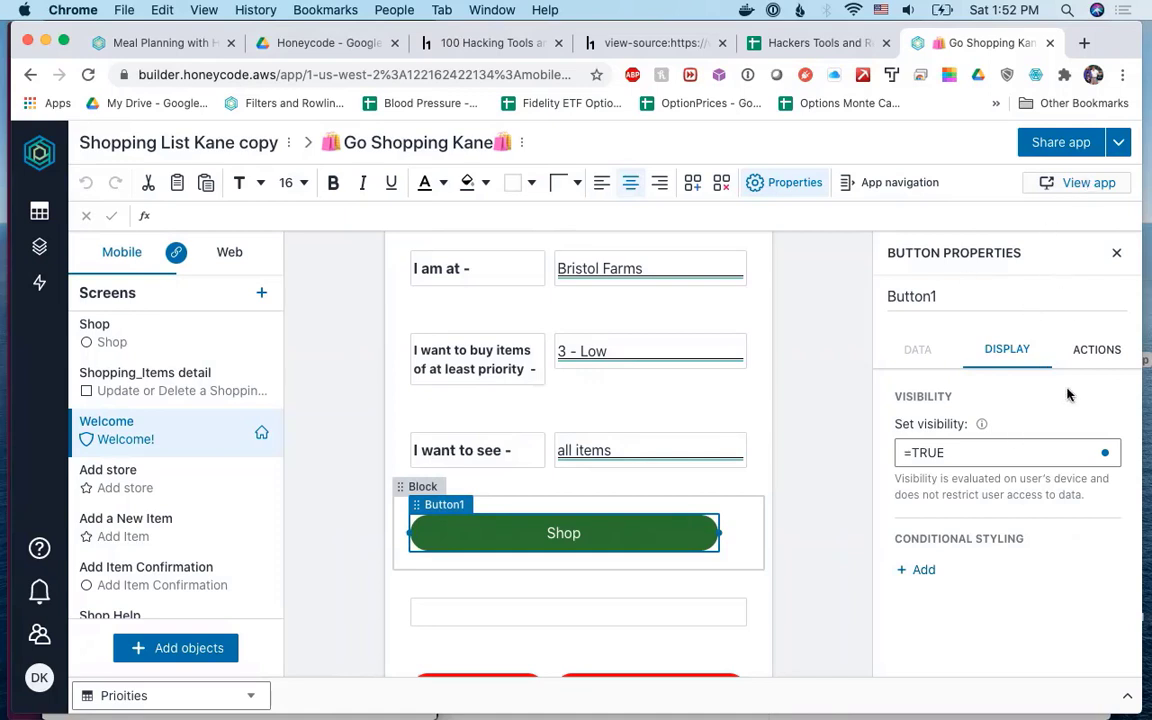
{"action": "left_click", "coordinate": [1099, 348]}
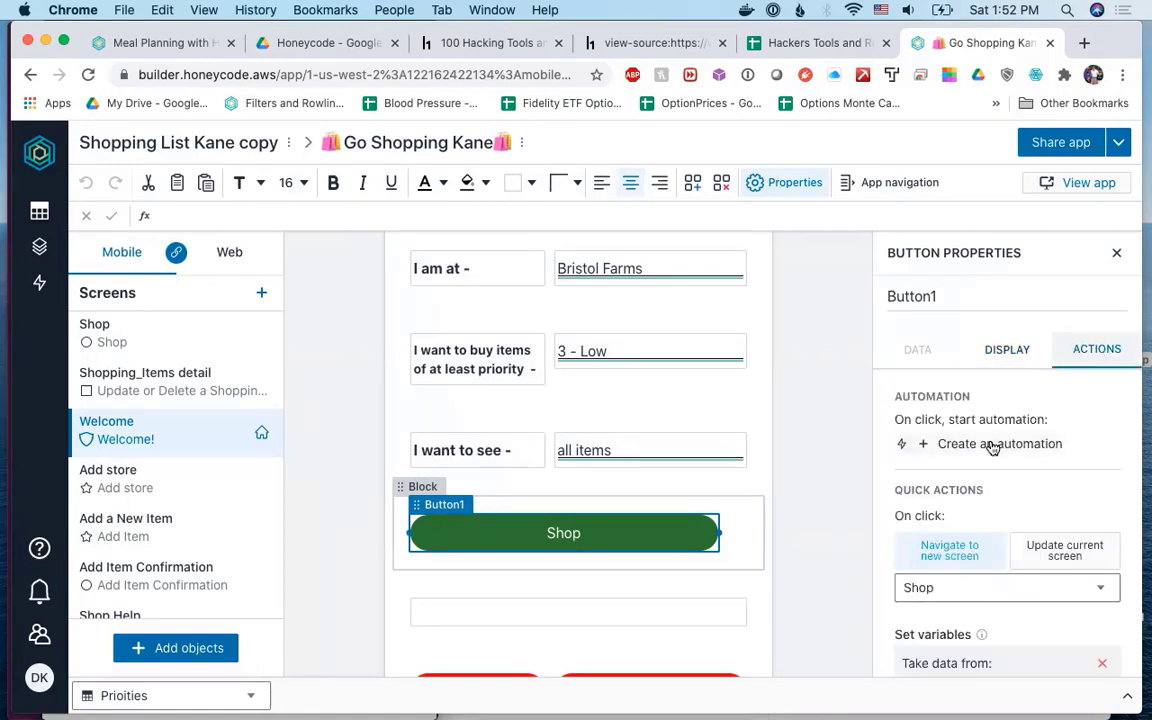
{"action": "scroll", "coordinate": [992, 445], "scroll_direction": "down", "scroll_amount": 5}
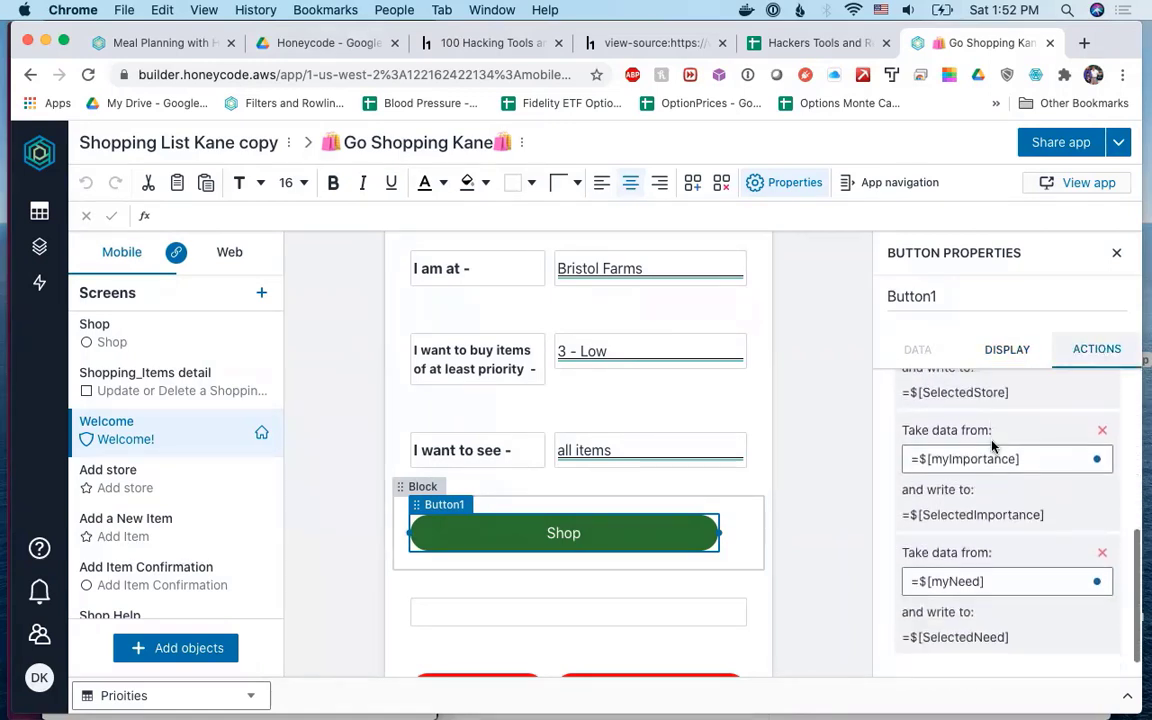
Recheck the variables that the Shop button on the Welcome screen passes to the Shop screen.
{"action": "scroll", "coordinate": [958, 480], "scroll_direction": "down", "scroll_amount": 1}
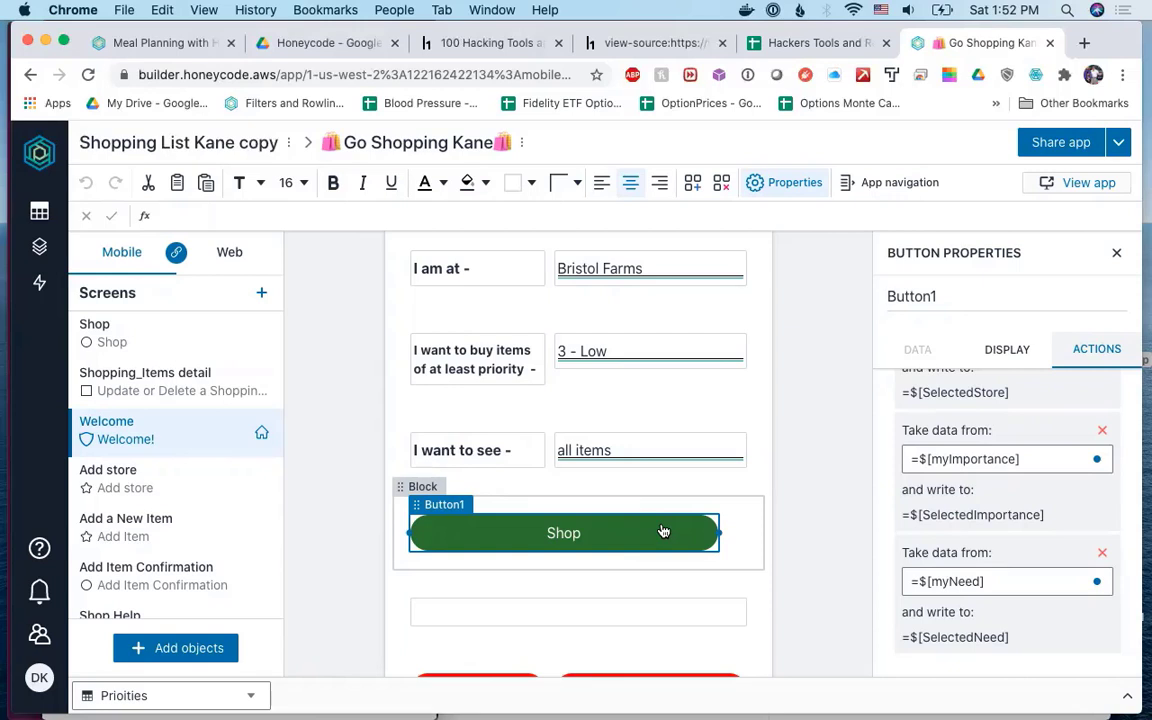
{"action": "scroll", "coordinate": [1123, 497], "scroll_direction": "up", "scroll_amount": 3}
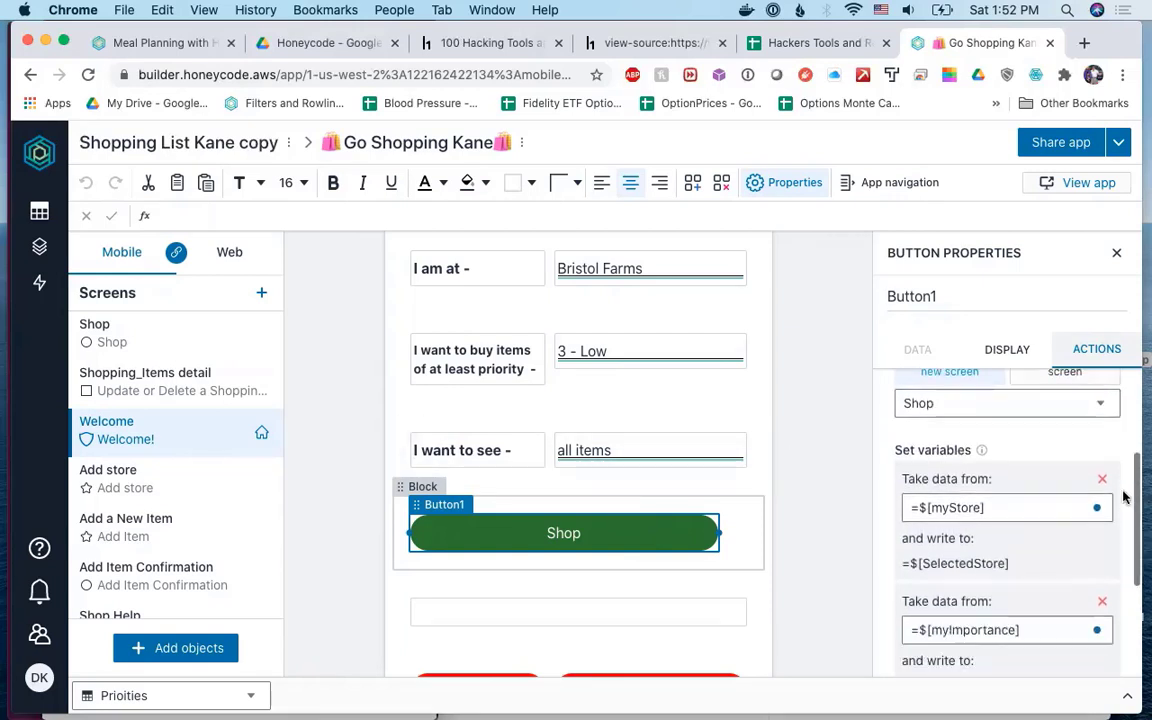
{"action": "scroll", "coordinate": [1123, 497], "scroll_direction": "down", "scroll_amount": 3}
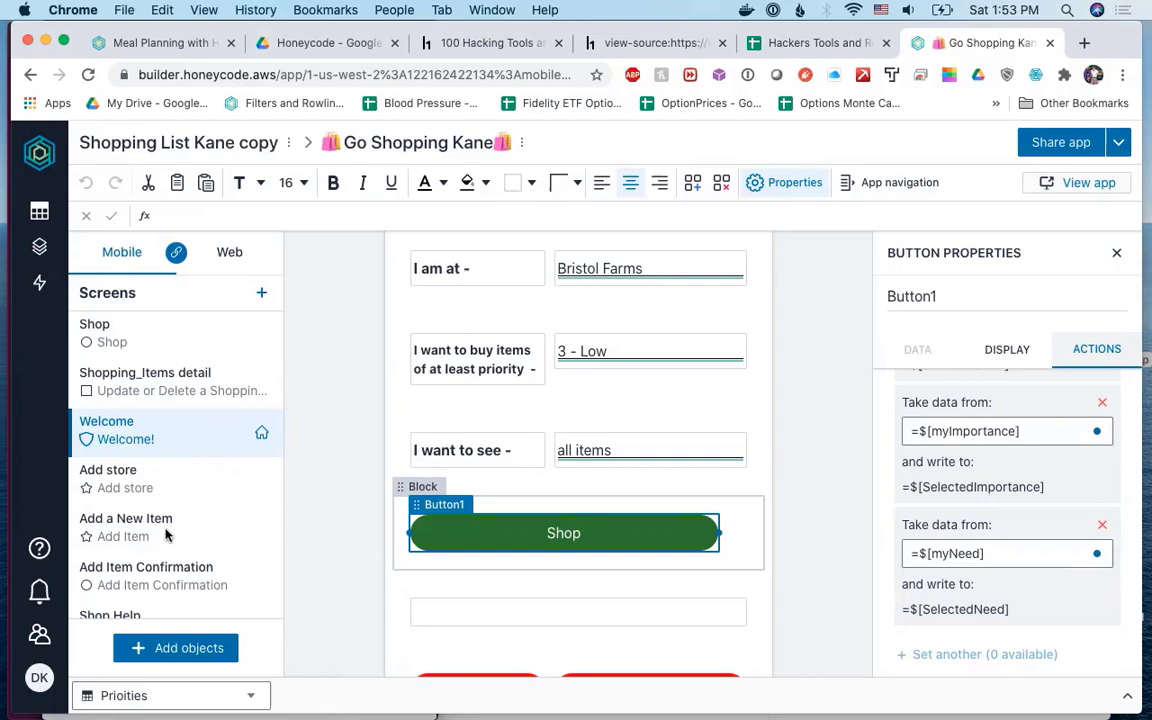
Open the Delete Unused Stores screen and look over its full layout.
{"action": "scroll", "coordinate": [152, 484], "scroll_direction": "down", "scroll_amount": 3}
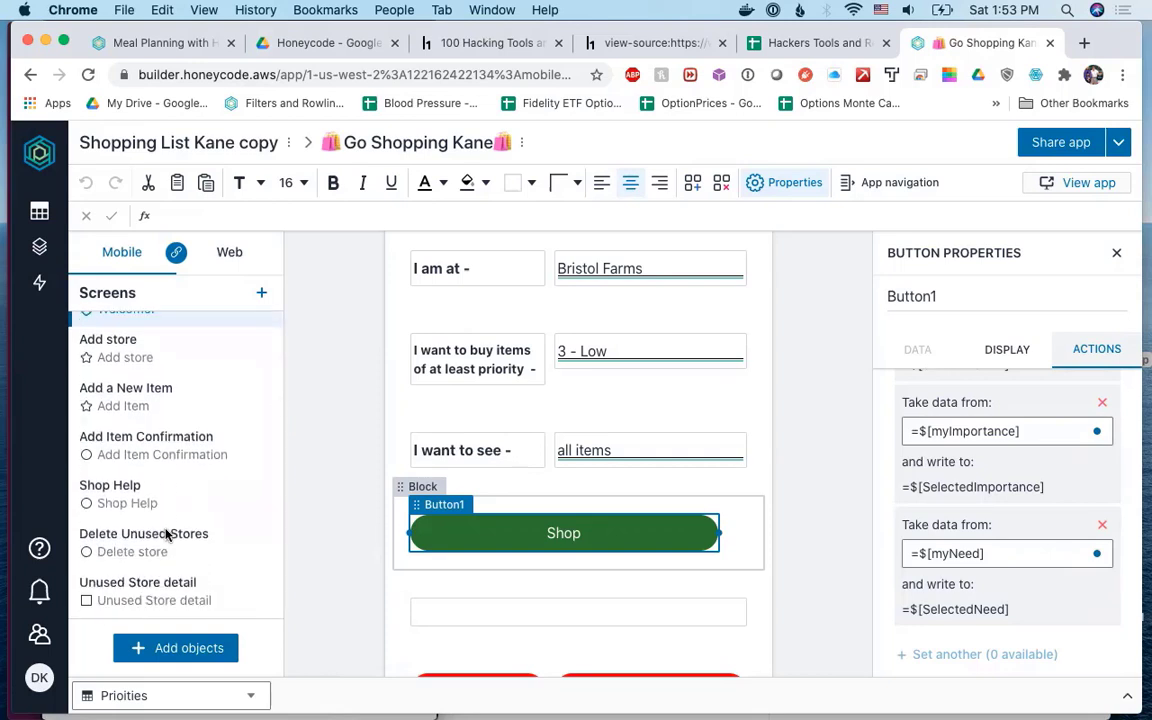
{"action": "left_click", "coordinate": [168, 537]}
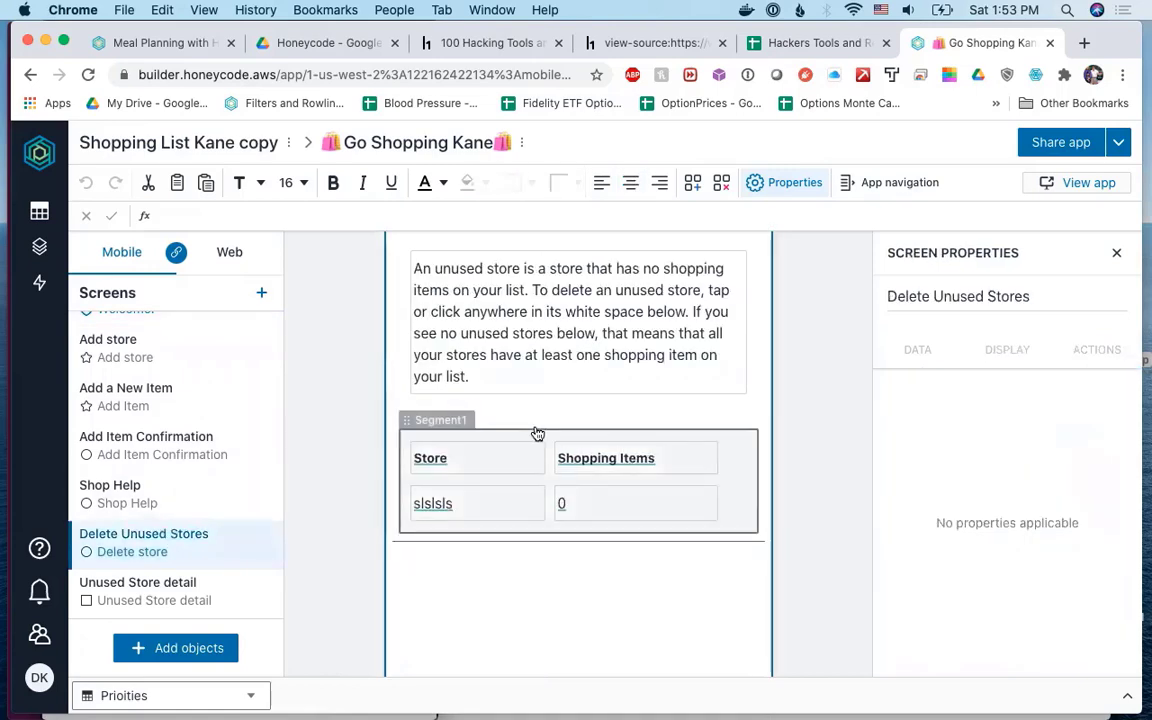
{"action": "scroll", "coordinate": [535, 432], "scroll_direction": "down", "scroll_amount": 4}
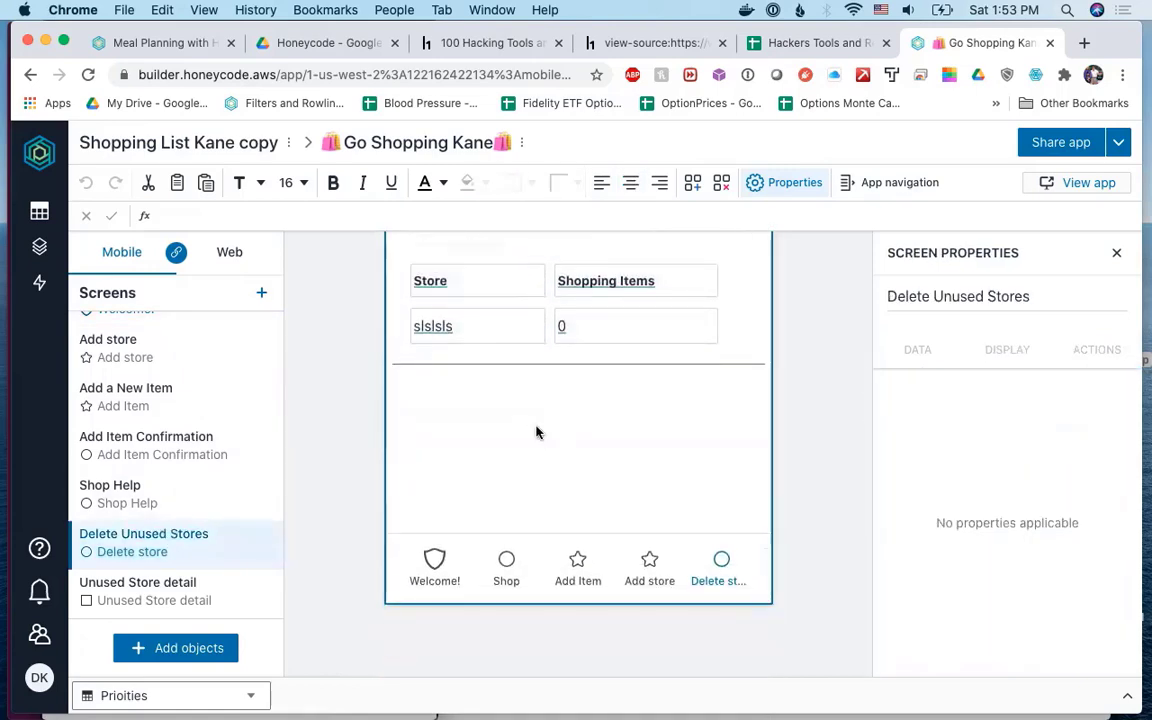
{"action": "scroll", "coordinate": [290, 458], "scroll_direction": "up", "scroll_amount": 2}
{"action": "scroll", "coordinate": [249, 476], "scroll_direction": "up", "scroll_amount": 2}
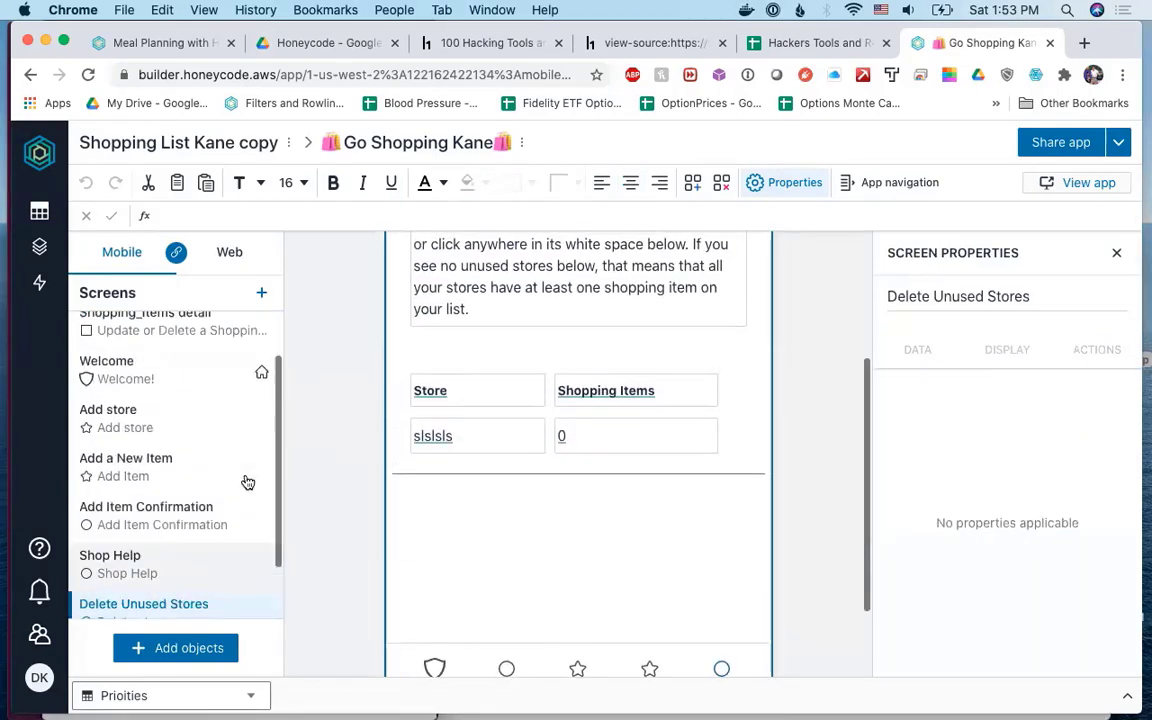
Open the Unused Store detail screen and look over its fields.
{"action": "scroll", "coordinate": [248, 483], "scroll_direction": "up", "scroll_amount": 1}
{"action": "scroll", "coordinate": [248, 483], "scroll_direction": "down", "scroll_amount": 3}
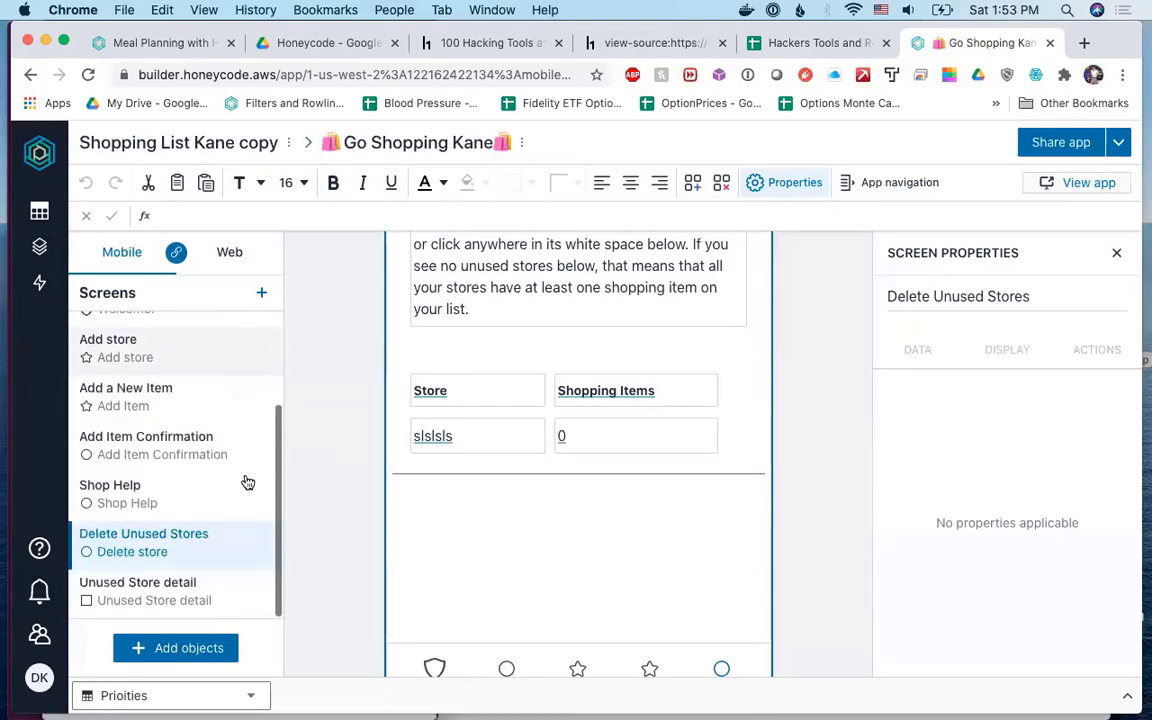
{"action": "left_click", "coordinate": [175, 602]}
{"action": "scroll", "coordinate": [300, 509], "scroll_direction": "down", "scroll_amount": 1}
{"action": "scroll", "coordinate": [300, 510], "scroll_direction": "up", "scroll_amount": 3}
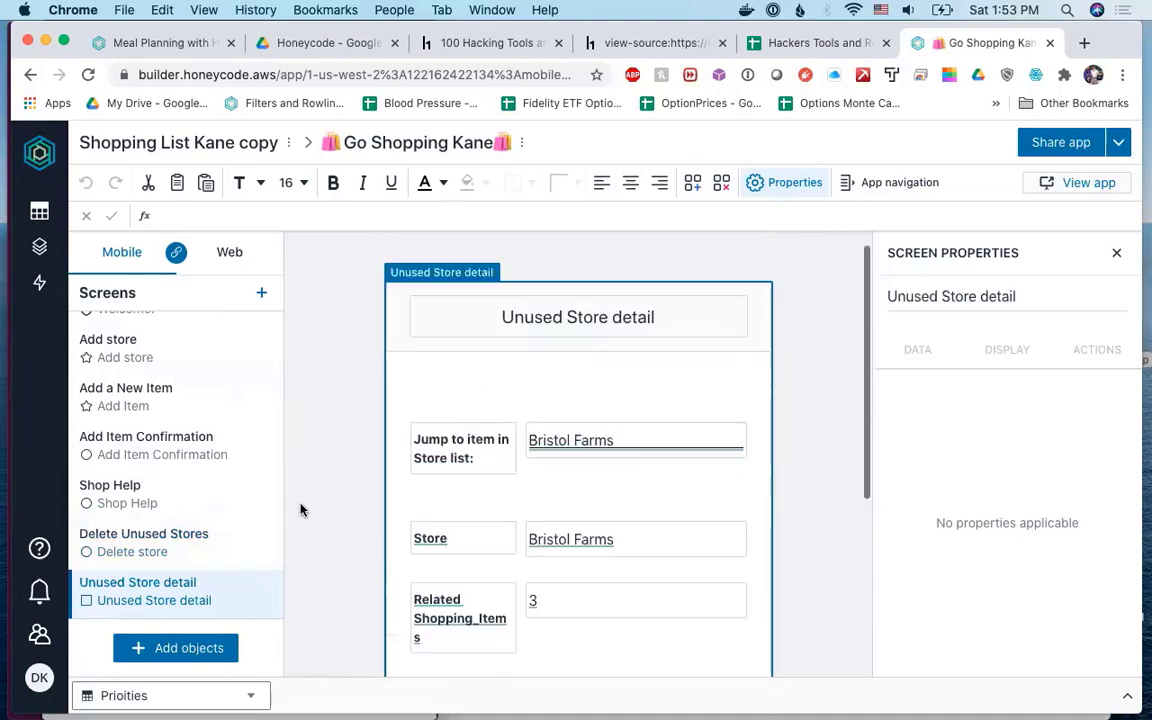
Open the Shopping_Items detail screen and examine its item fields, delete and update buttons, and temporary variables.
{"action": "scroll", "coordinate": [206, 504], "scroll_direction": "up", "scroll_amount": 3}
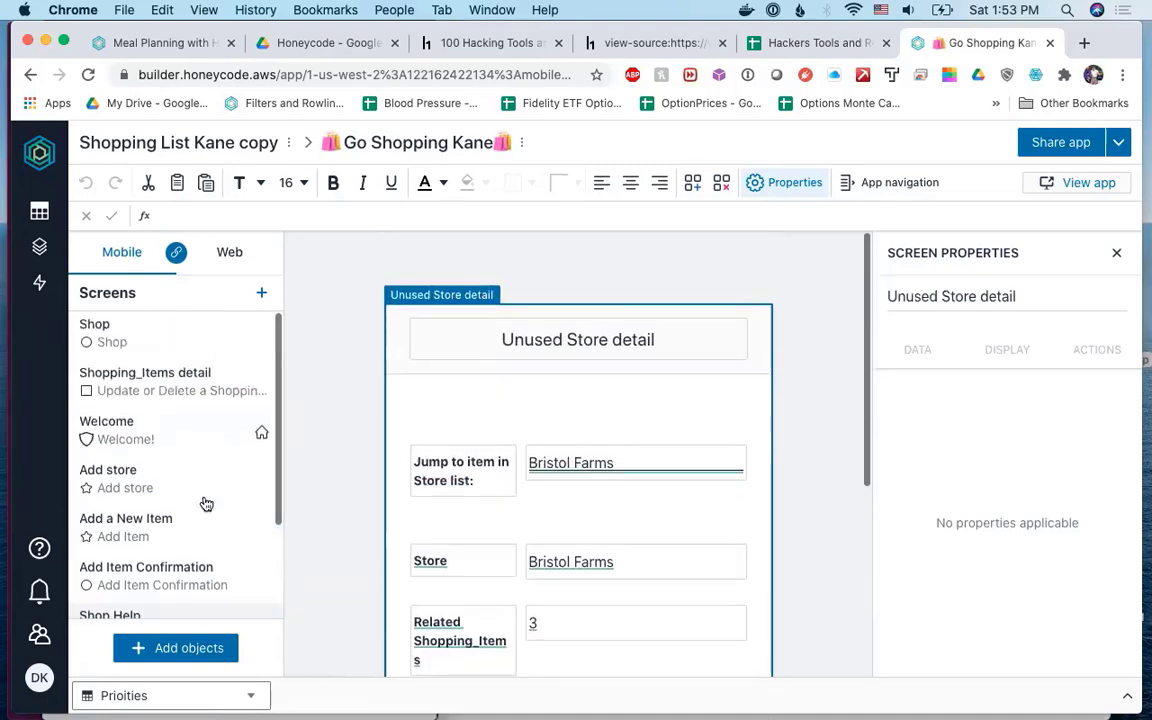
{"action": "left_click", "coordinate": [175, 388]}
{"action": "scroll", "coordinate": [441, 445], "scroll_direction": "down", "scroll_amount": 5}
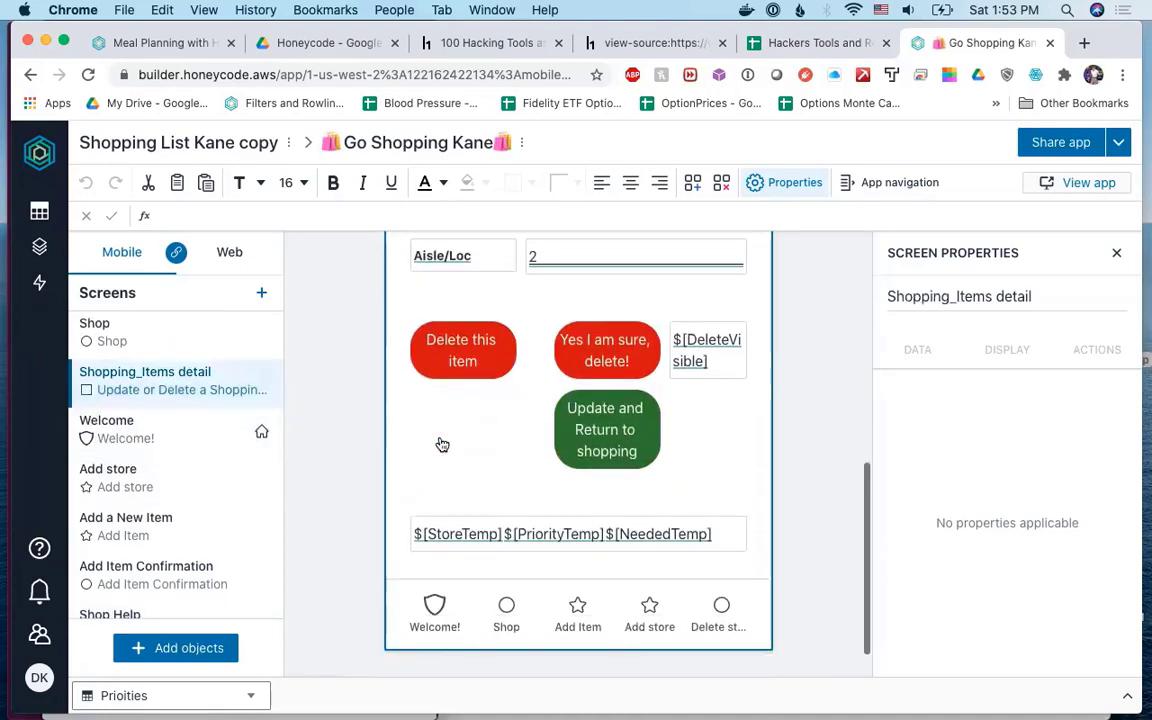
{"action": "scroll", "coordinate": [440, 442], "scroll_direction": "down", "scroll_amount": 1}
{"action": "scroll", "coordinate": [440, 442], "scroll_direction": "up", "scroll_amount": 2}
{"action": "scroll", "coordinate": [440, 442], "scroll_direction": "down", "scroll_amount": 2}
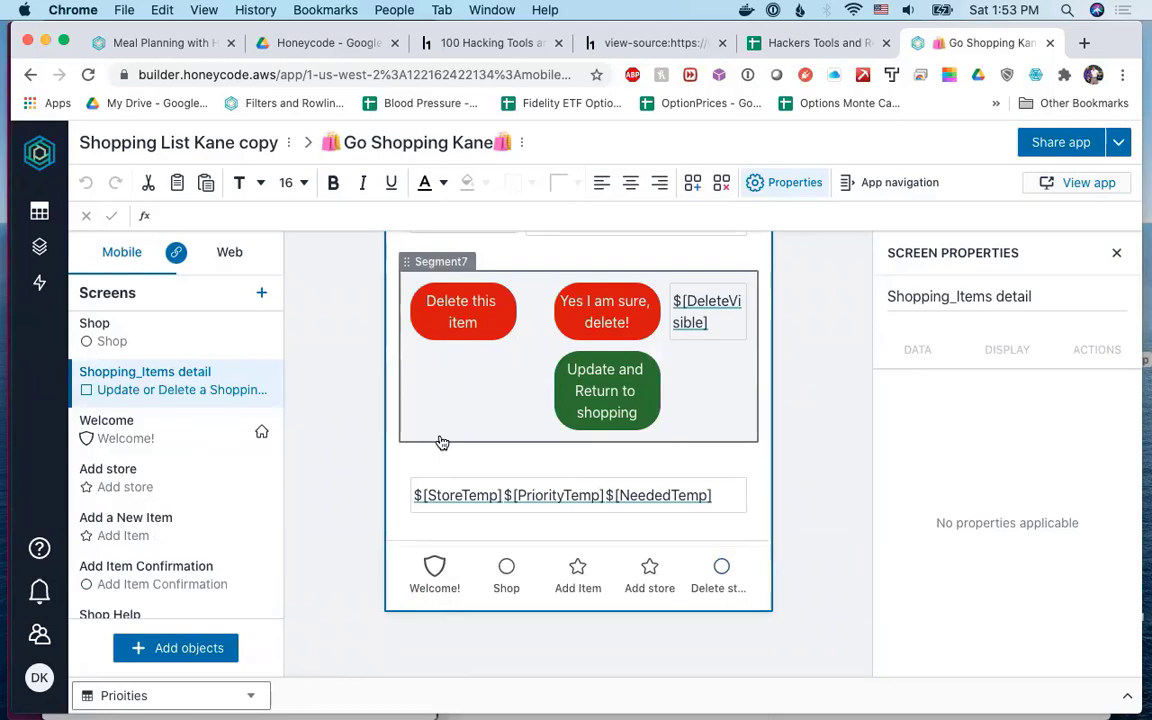
{"action": "scroll", "coordinate": [442, 443], "scroll_direction": "up", "scroll_amount": 5}
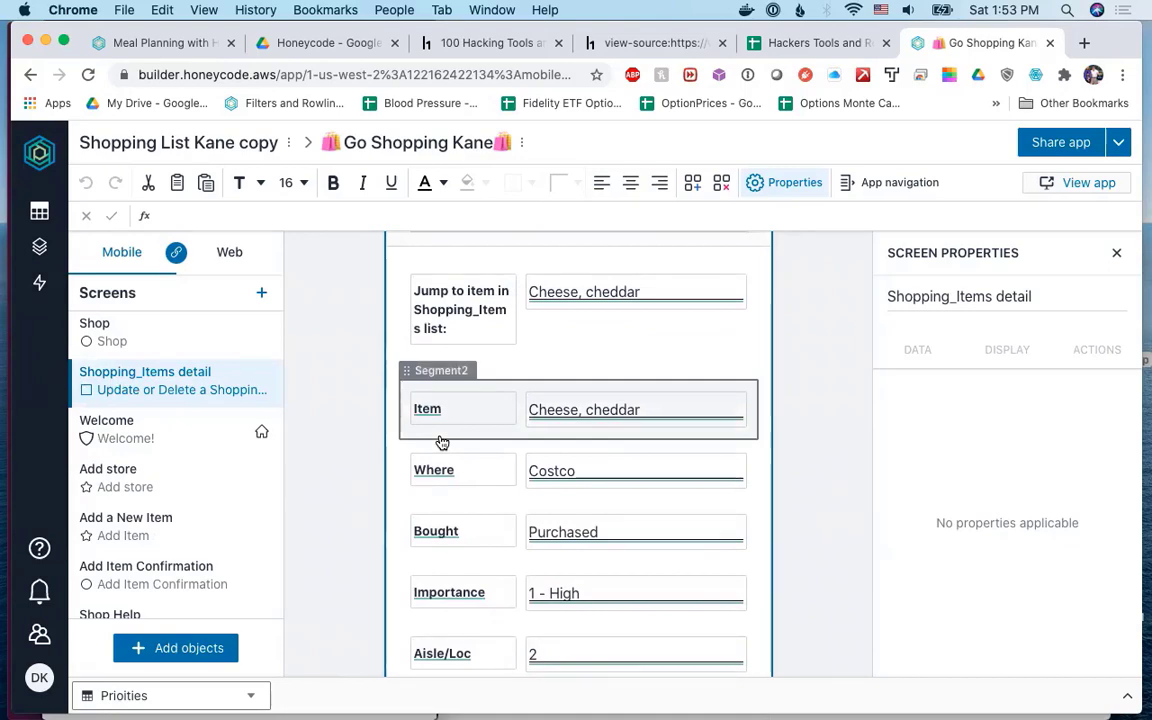
{"action": "scroll", "coordinate": [442, 443], "scroll_direction": "down", "scroll_amount": 5}
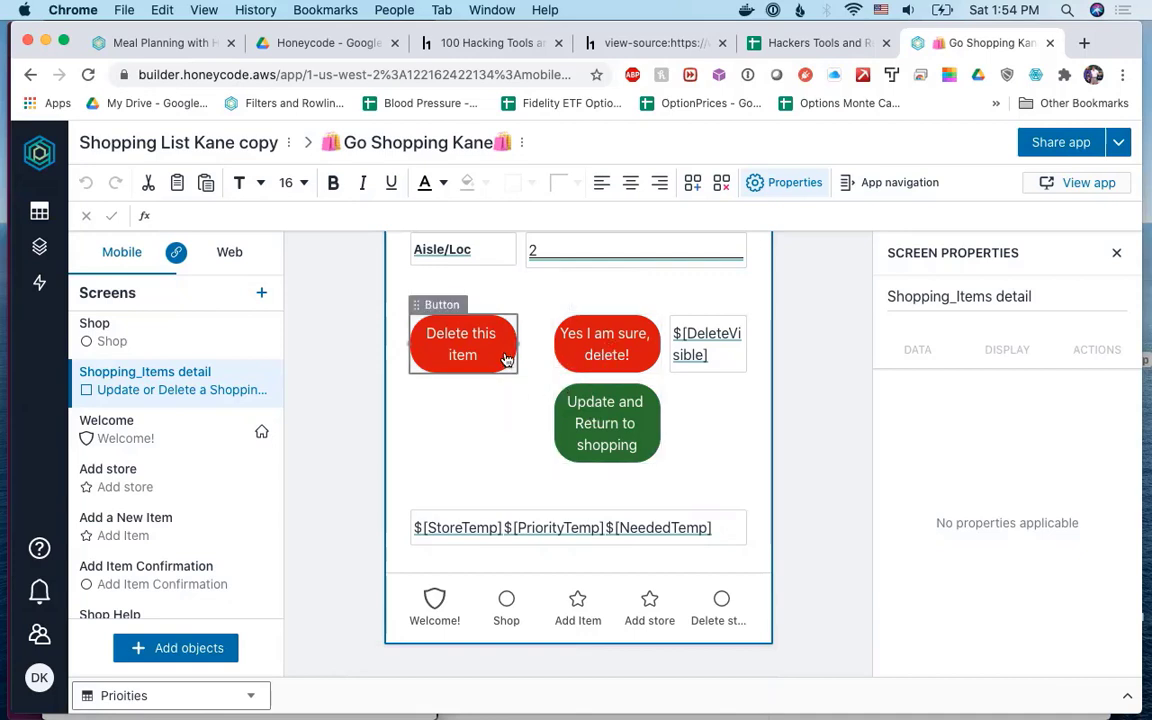
Inspect the actions and the visibility setting of the "Update and Return to shopping" button.
{"action": "left_click", "coordinate": [600, 400]}
{"action": "scroll", "coordinate": [910, 466], "scroll_direction": "down", "scroll_amount": 3}
{"action": "scroll", "coordinate": [910, 466], "scroll_direction": "down", "scroll_amount": 5}
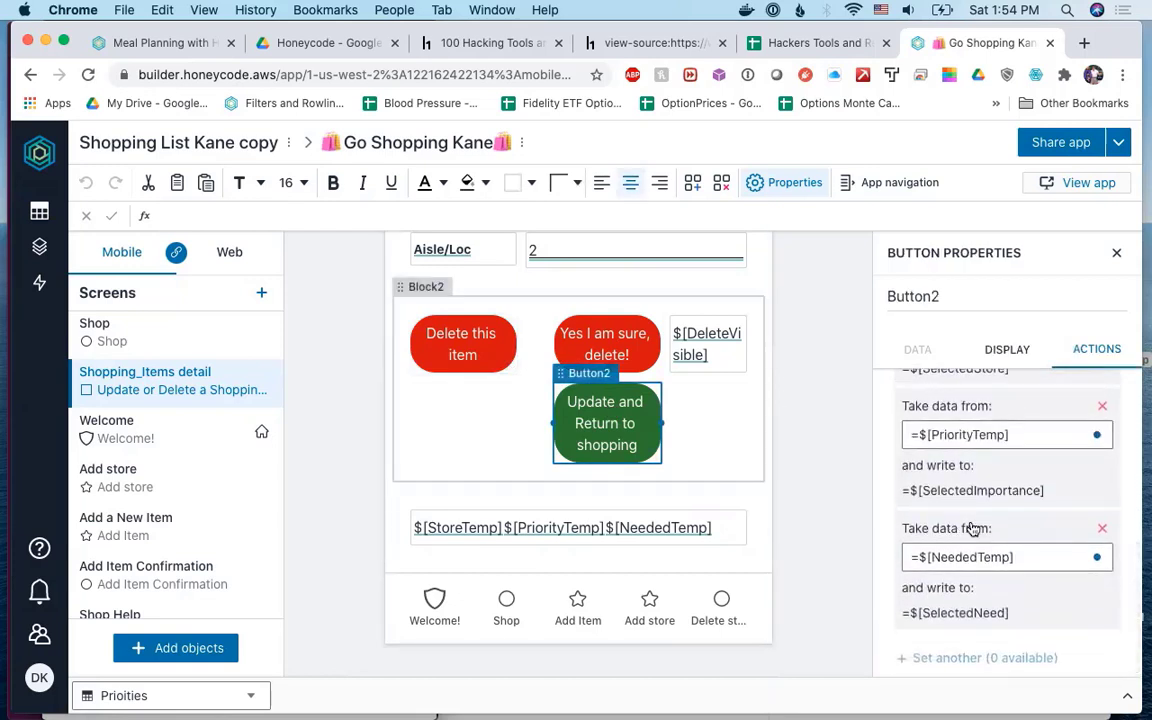
{"action": "scroll", "coordinate": [944, 527], "scroll_direction": "down", "scroll_amount": 1}
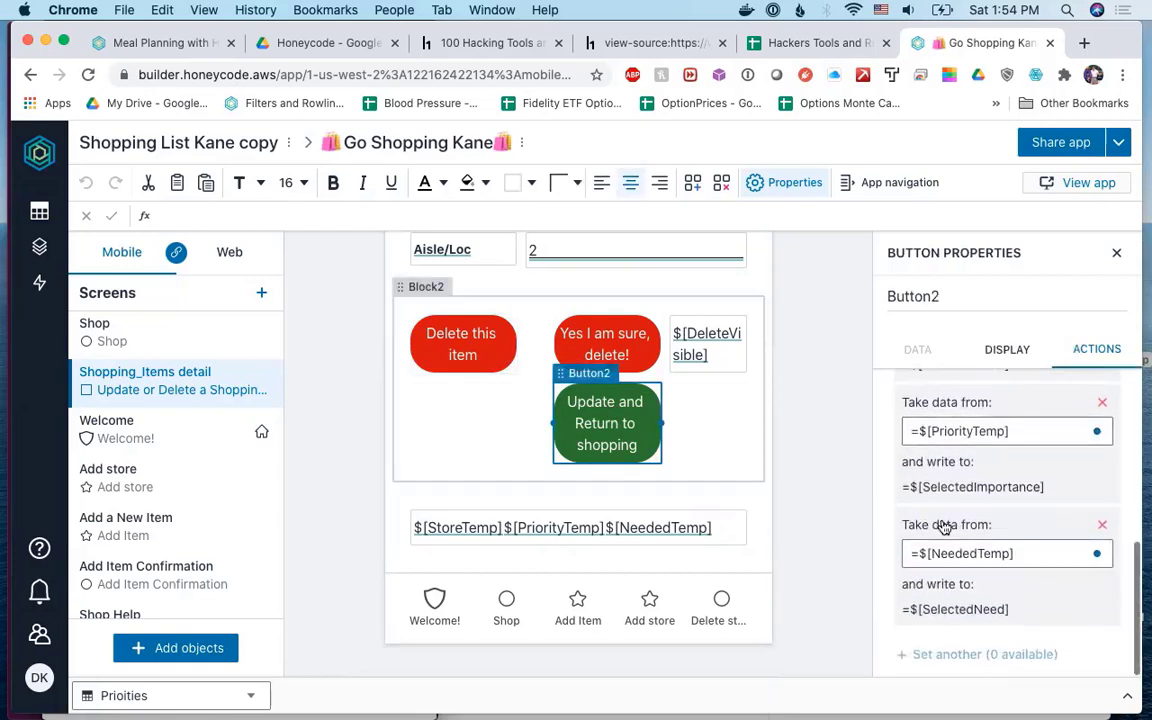
{"action": "left_click", "coordinate": [1000, 347]}
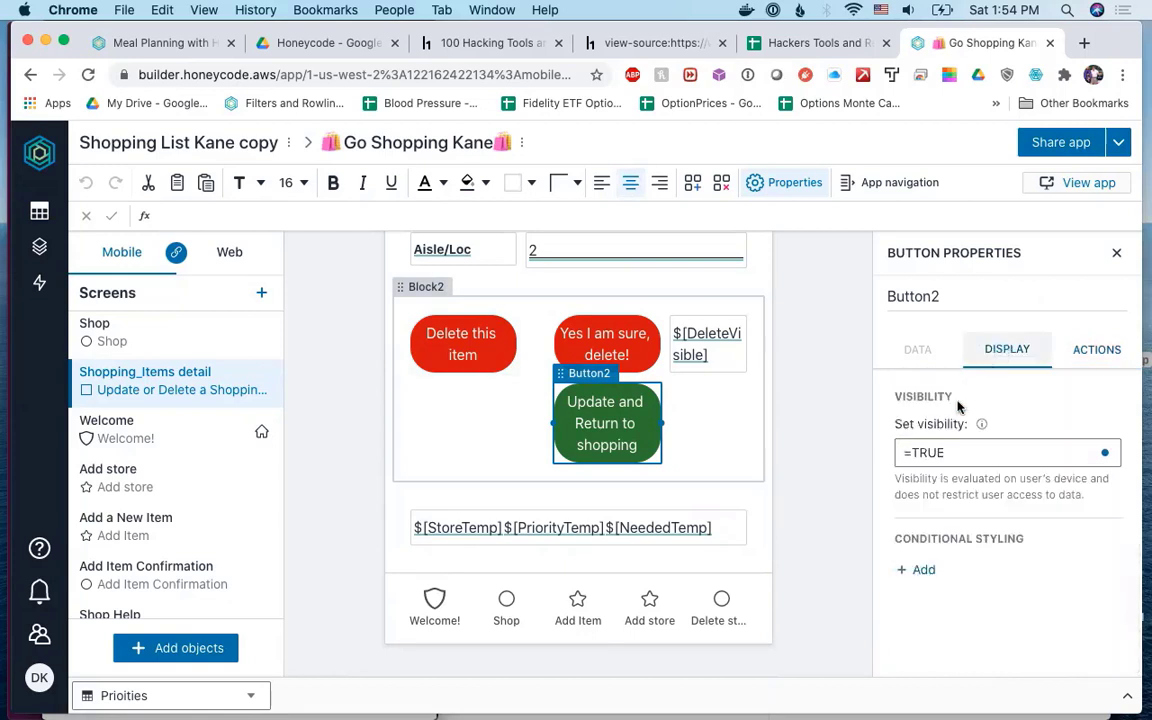
{"action": "scroll", "coordinate": [794, 490], "scroll_direction": "up", "scroll_amount": 5}
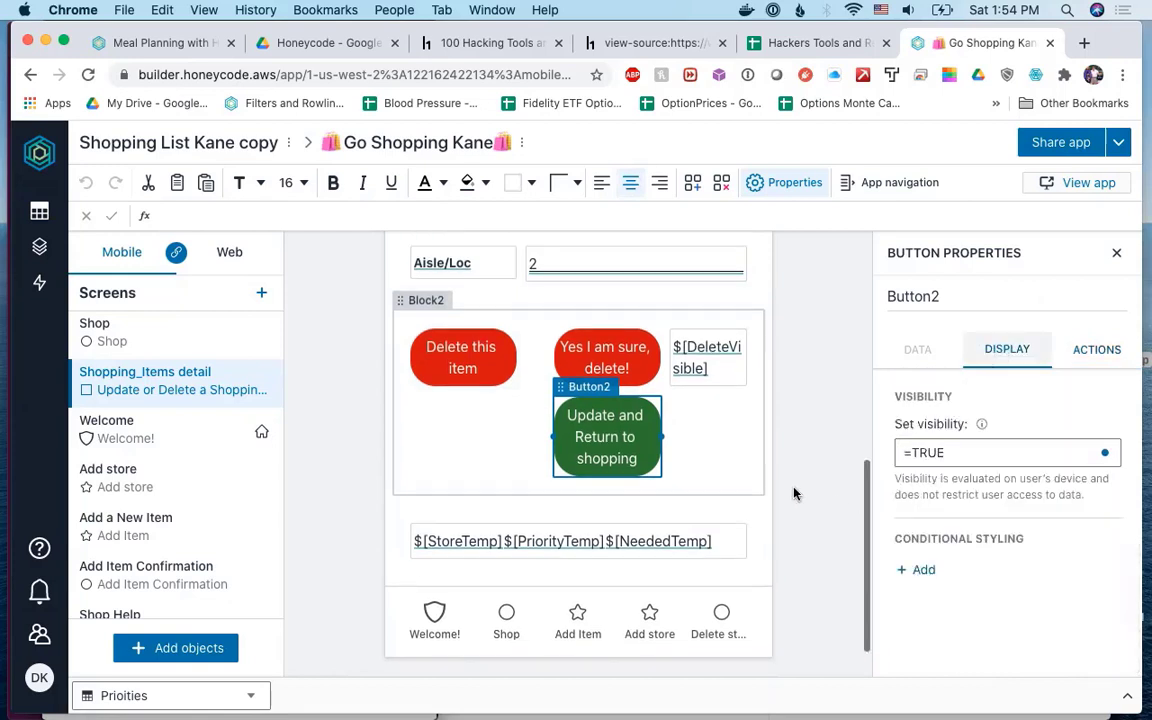
{"action": "scroll", "coordinate": [794, 493], "scroll_direction": "down", "scroll_amount": 5}
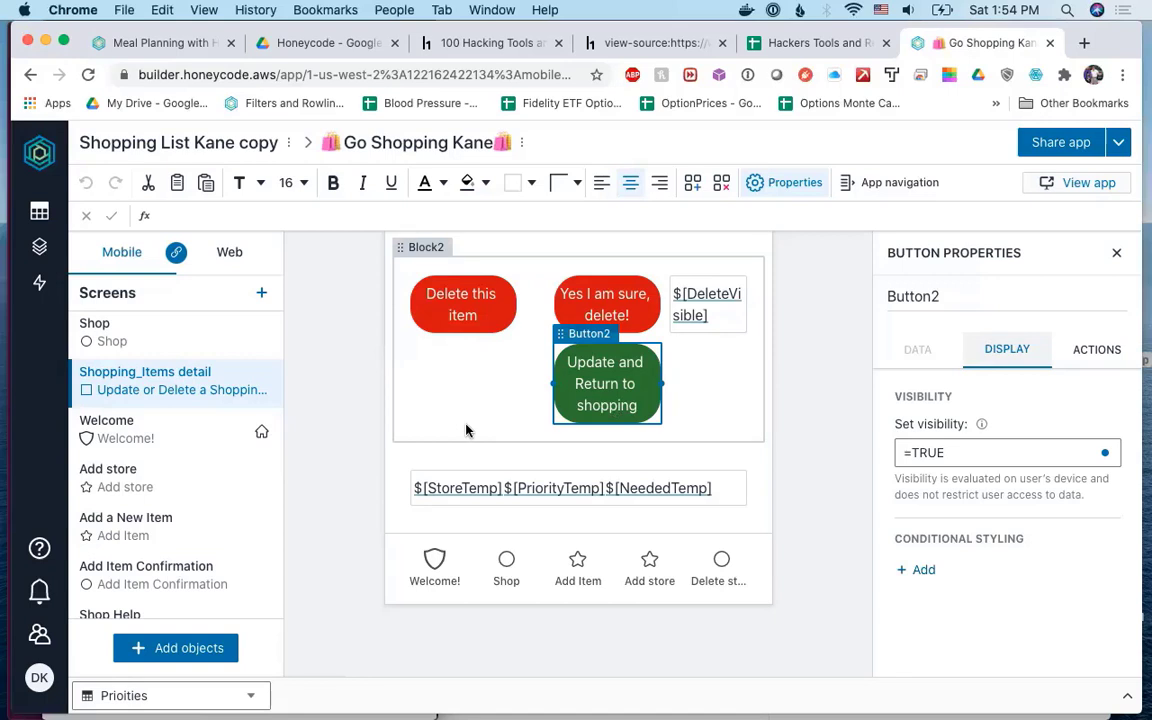
View the workbook's Store table, followed by the Shopping_Items table.
{"action": "left_click", "coordinate": [39, 211]}
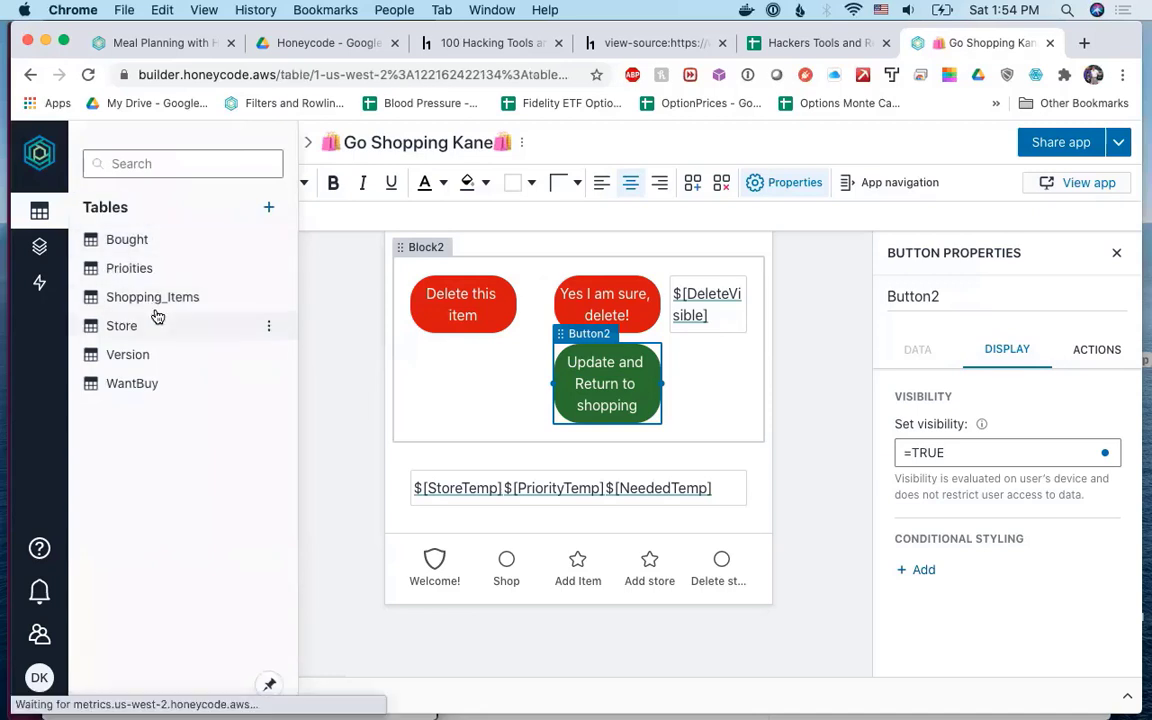
{"action": "left_click", "coordinate": [157, 322]}
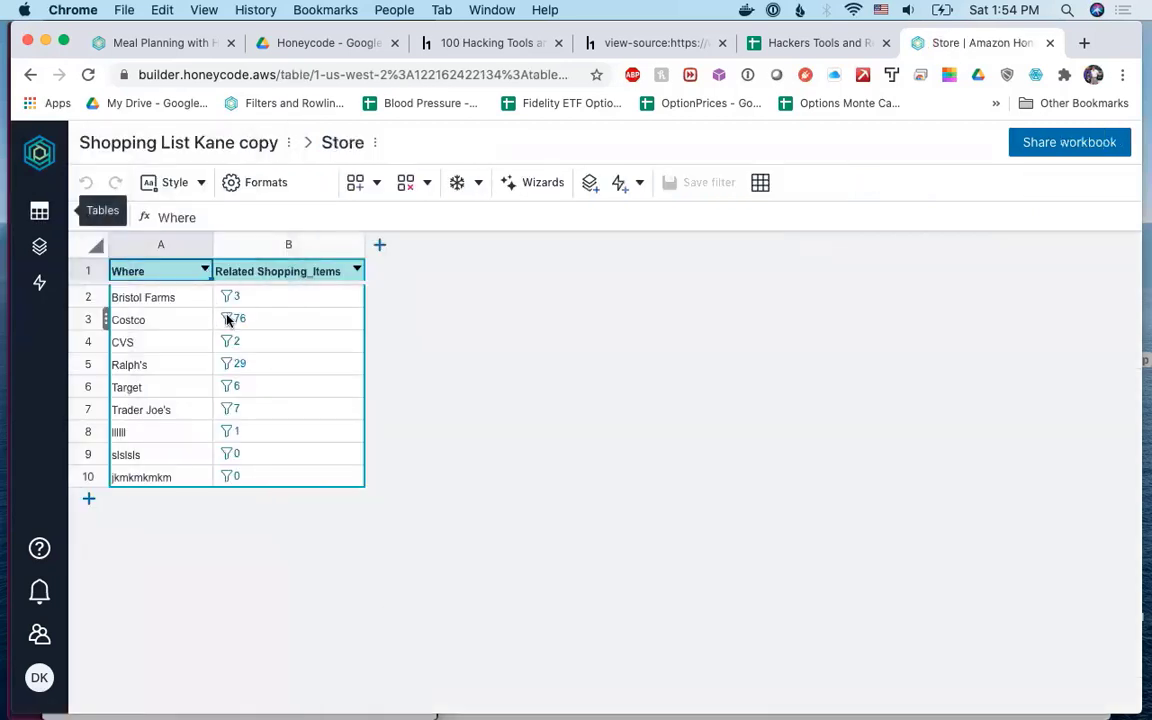
{"action": "left_click", "coordinate": [39, 211]}
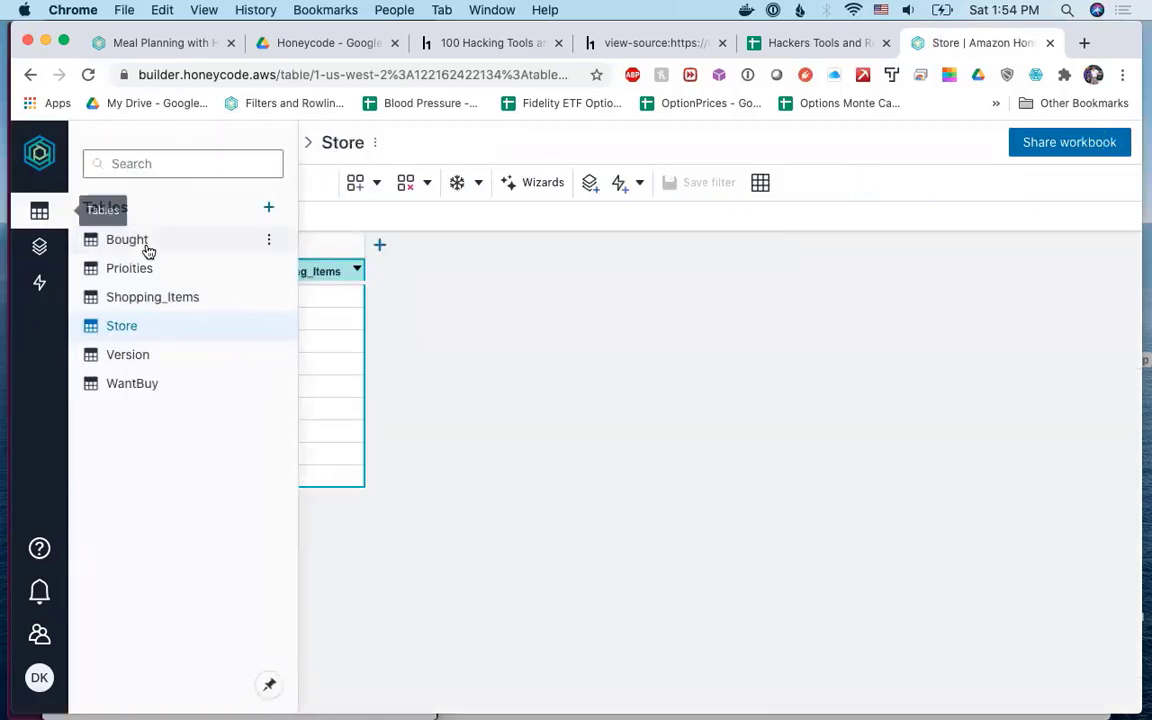
{"action": "left_click", "coordinate": [170, 297]}
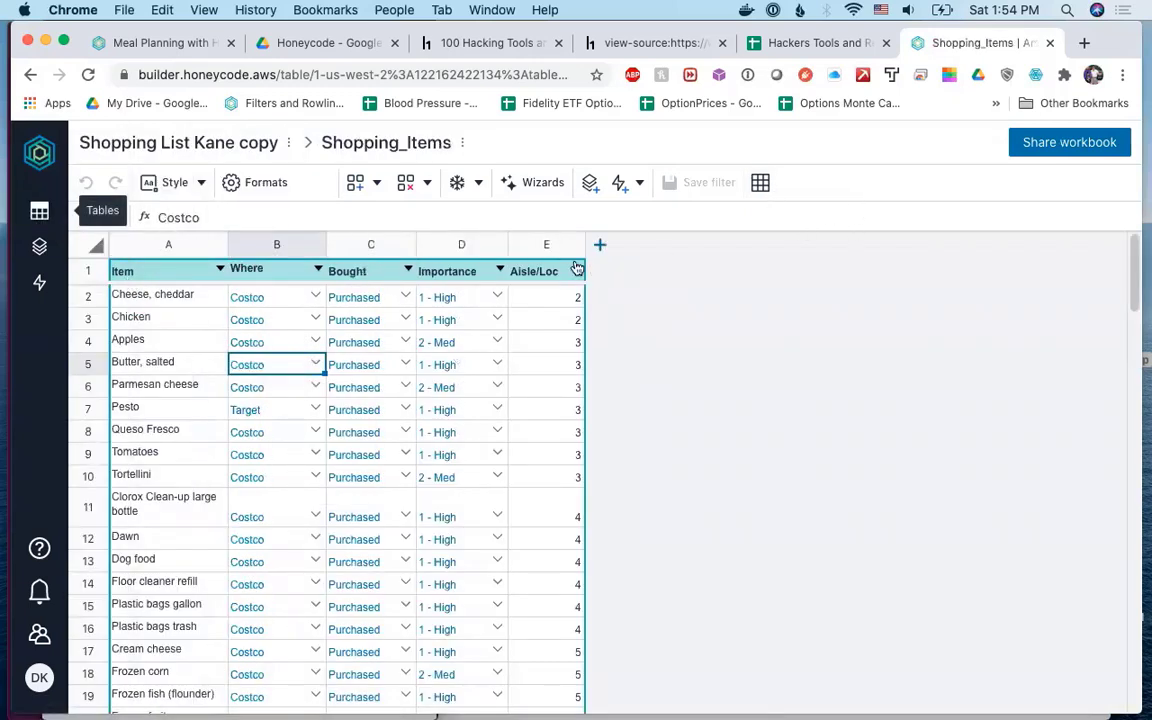
Return to the Go Shopping app in the Builder and launch its live web view.
{"action": "left_click", "coordinate": [46, 245]}
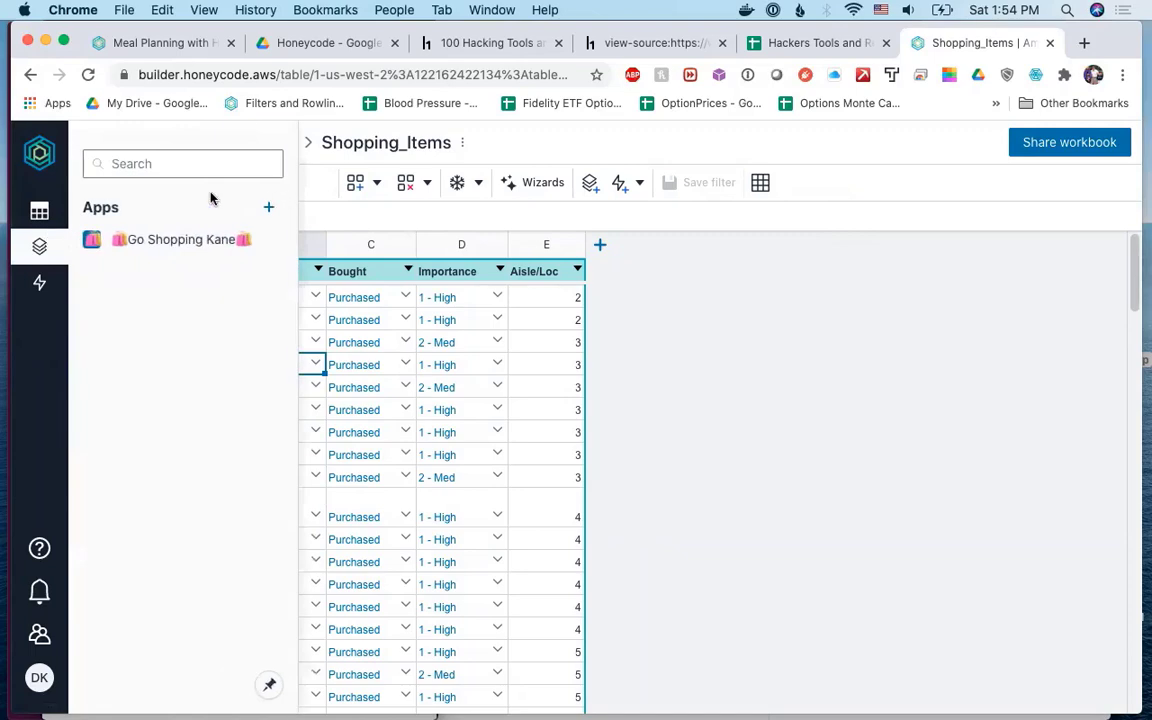
{"action": "left_click", "coordinate": [141, 241]}
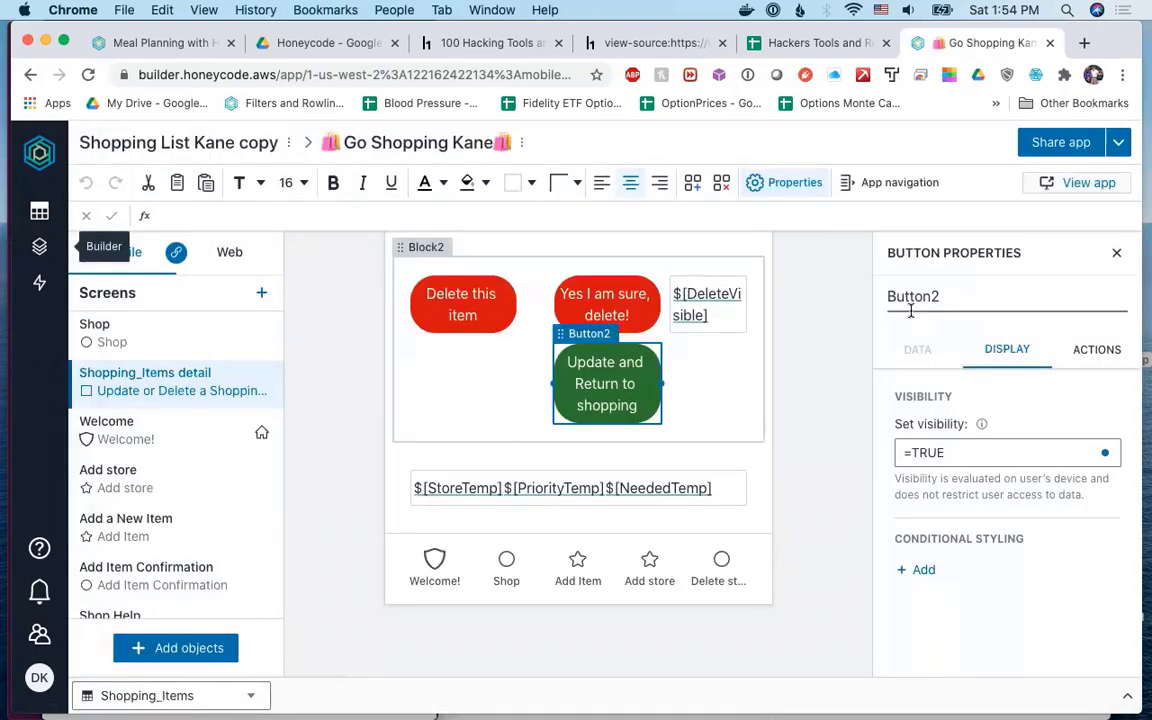
{"action": "left_click", "coordinate": [1104, 184]}
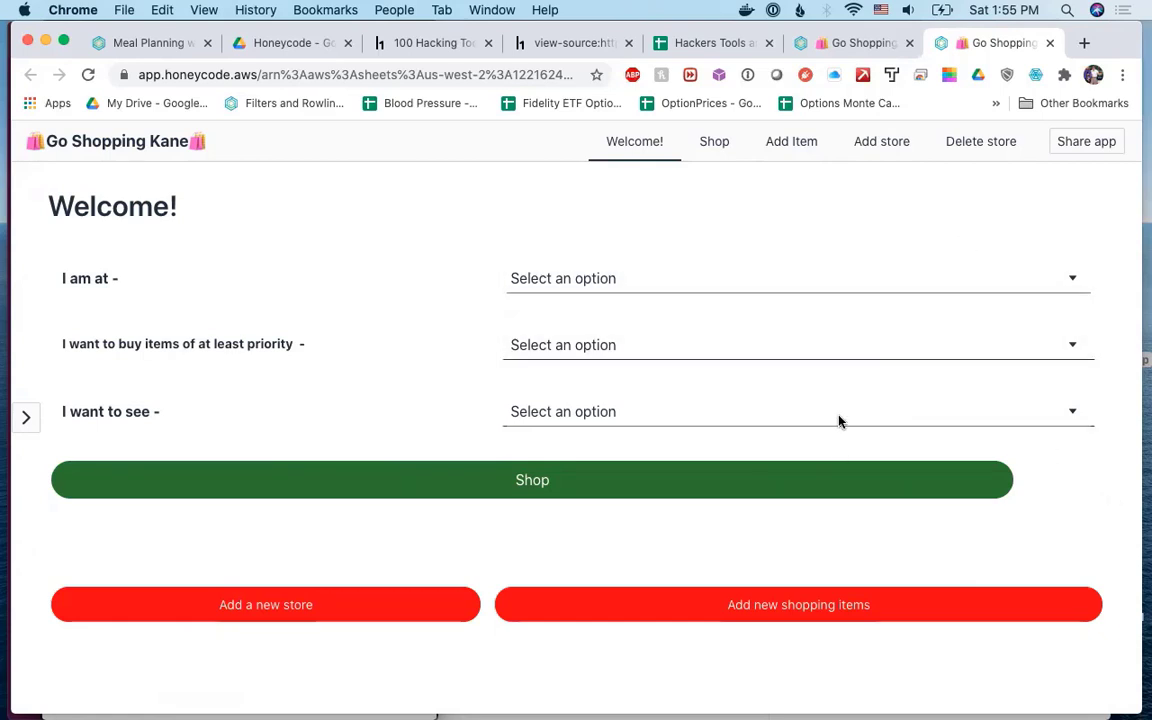
Choose Bristol Farms as the current store on the Welcome screen and start shopping.
{"action": "left_click", "coordinate": [914, 269]}
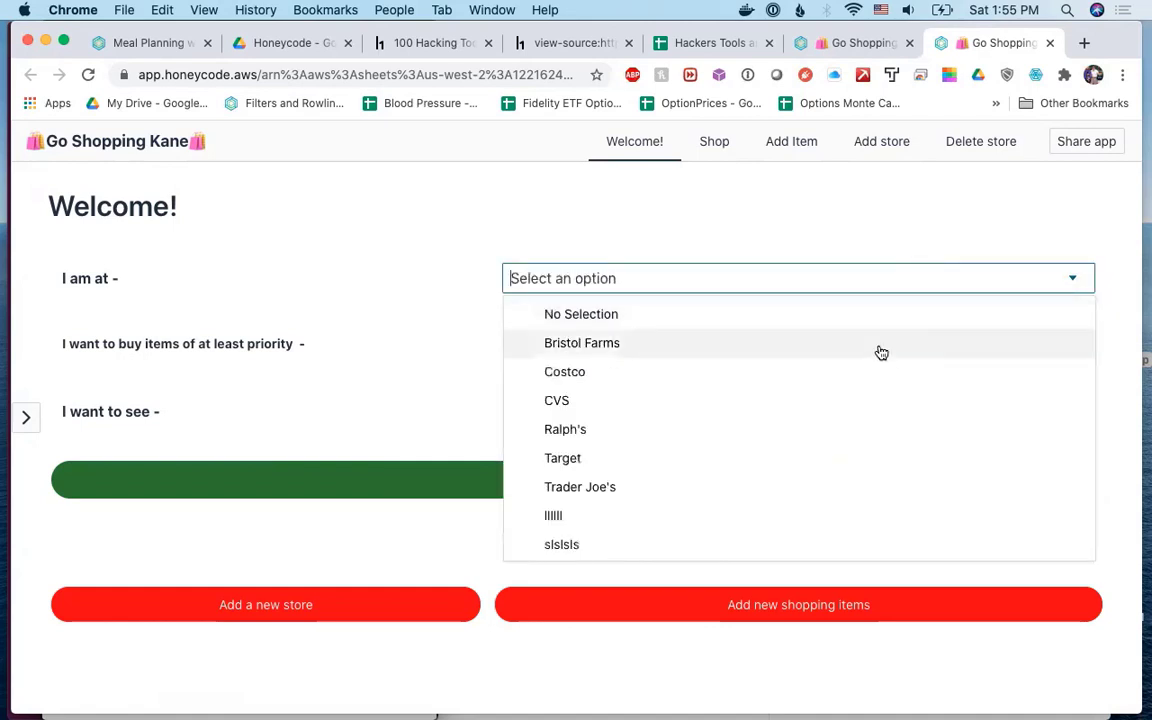
{"action": "left_click", "coordinate": [881, 345]}
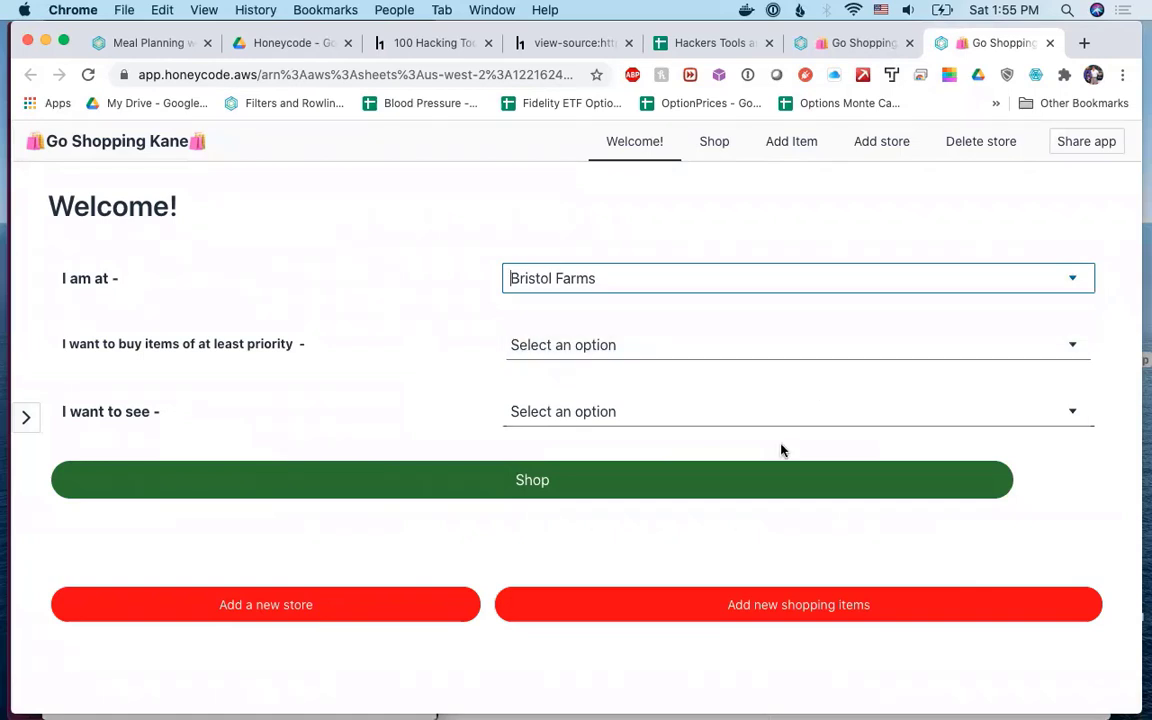
{"action": "left_click", "coordinate": [753, 497]}
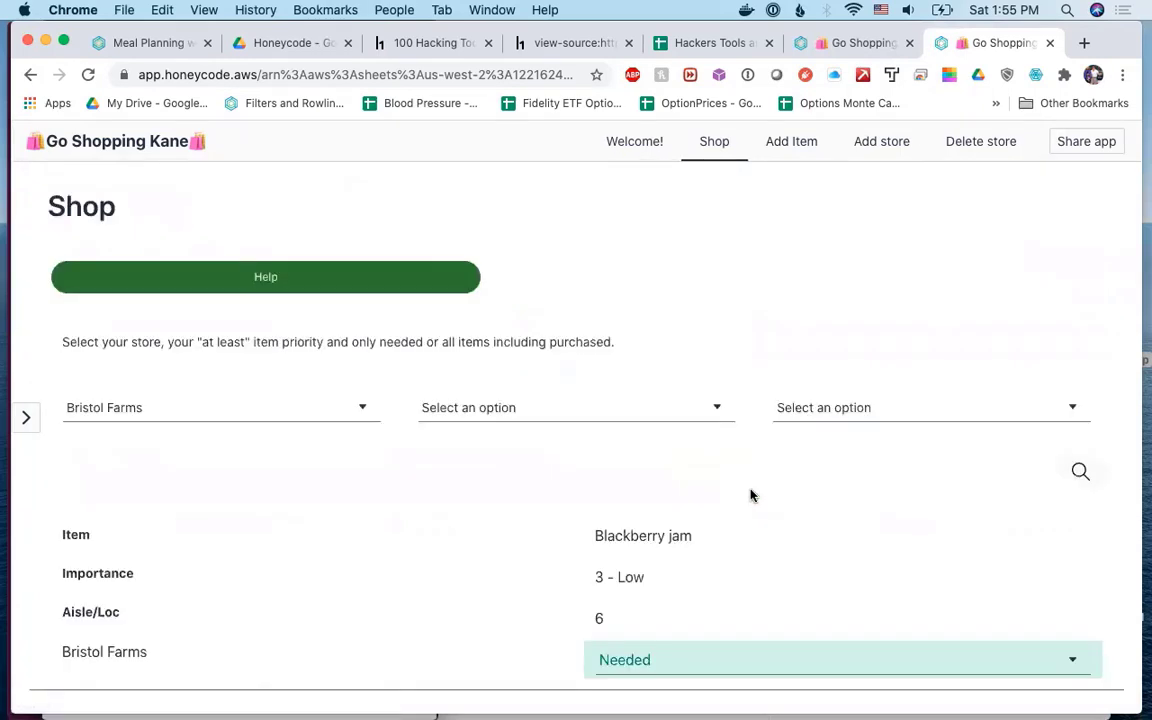
Look through the Bristol Farms items on the Shop screen, and open the Add store screen.
{"action": "scroll", "coordinate": [697, 417], "scroll_direction": "down", "scroll_amount": 3}
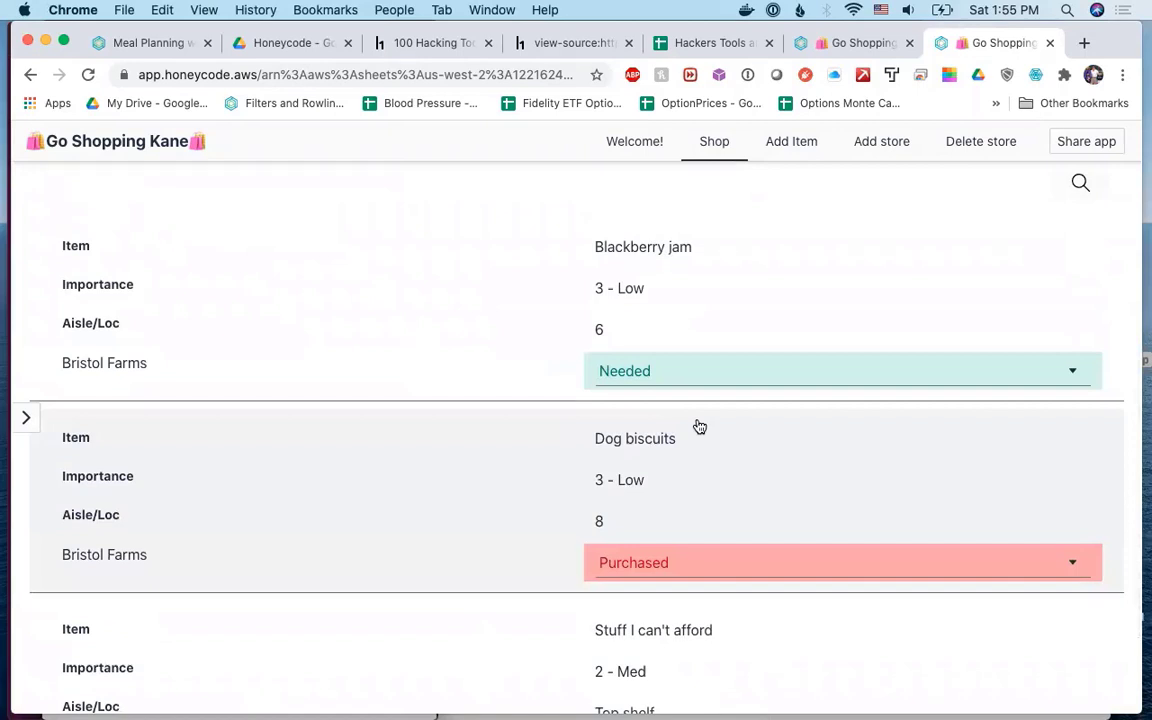
{"action": "scroll", "coordinate": [540, 340], "scroll_direction": "down", "scroll_amount": 1}
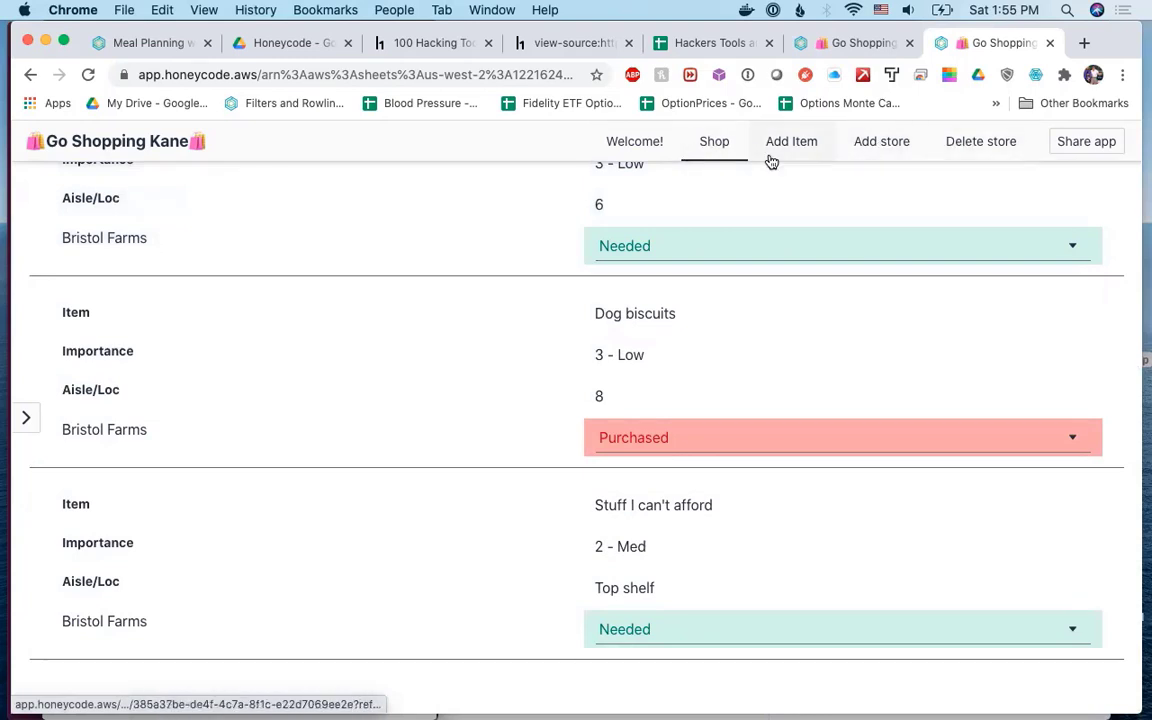
{"action": "left_click", "coordinate": [874, 150]}
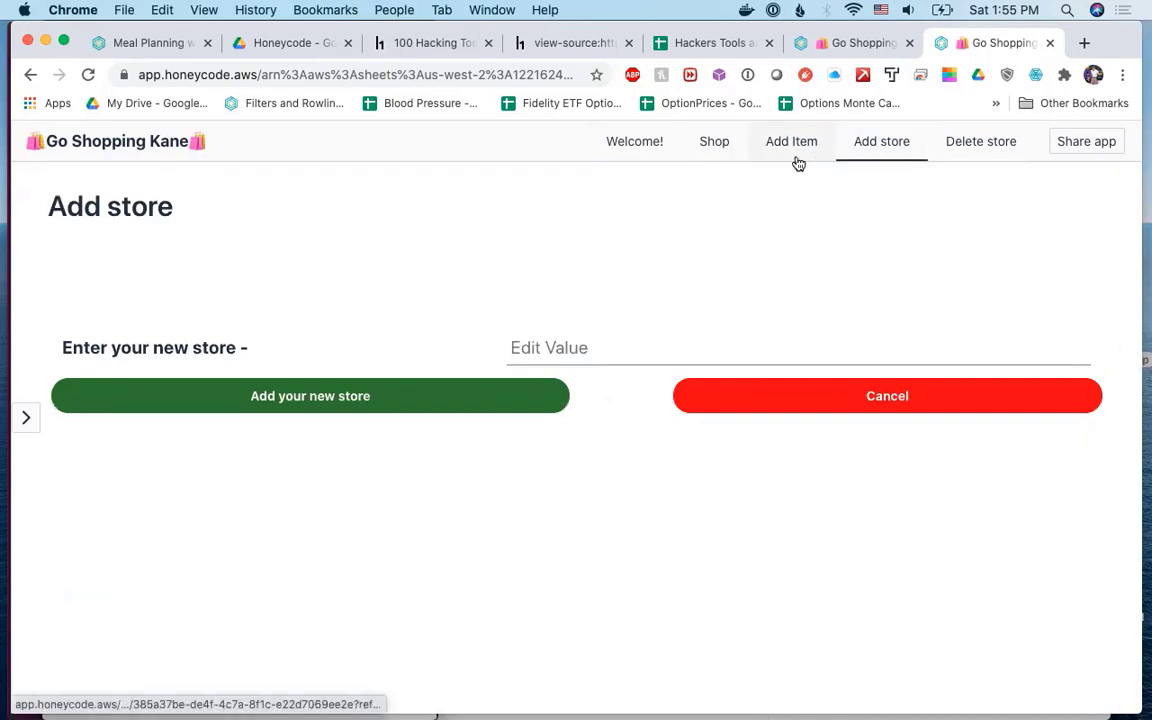
Go back to the Builder and compare the Web and Mobile layouts of the Shopping_Items detail screen.
{"action": "left_click", "coordinate": [866, 43]}
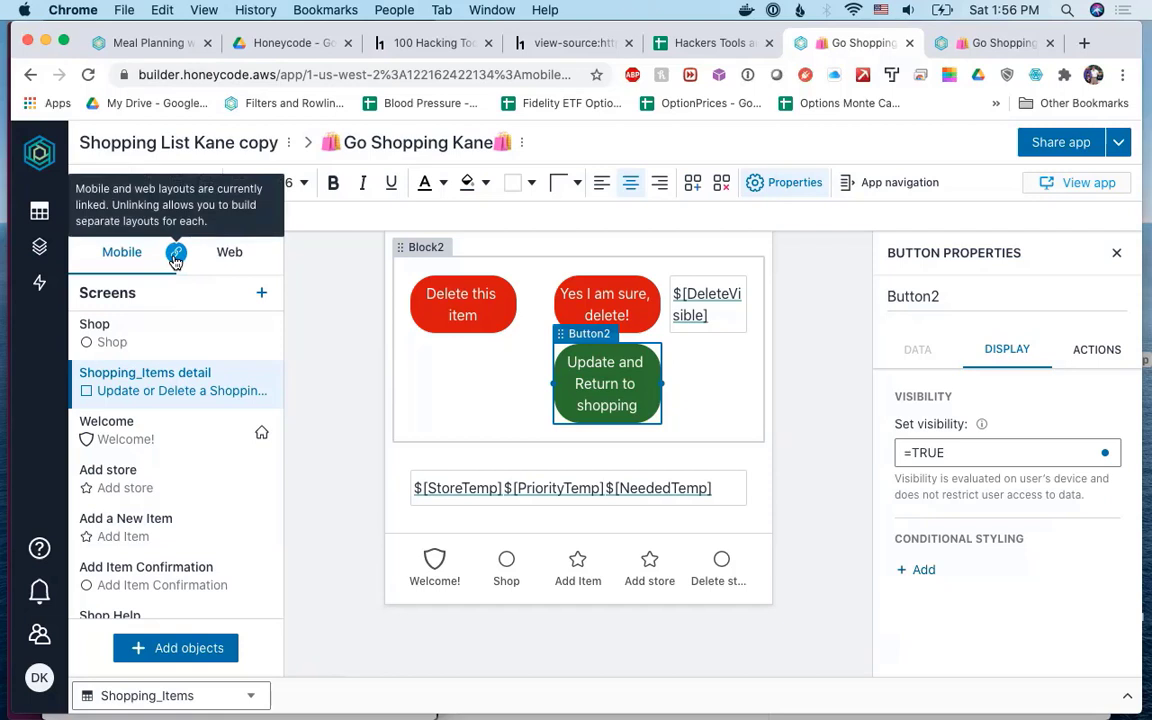
{"action": "left_click", "coordinate": [230, 253]}
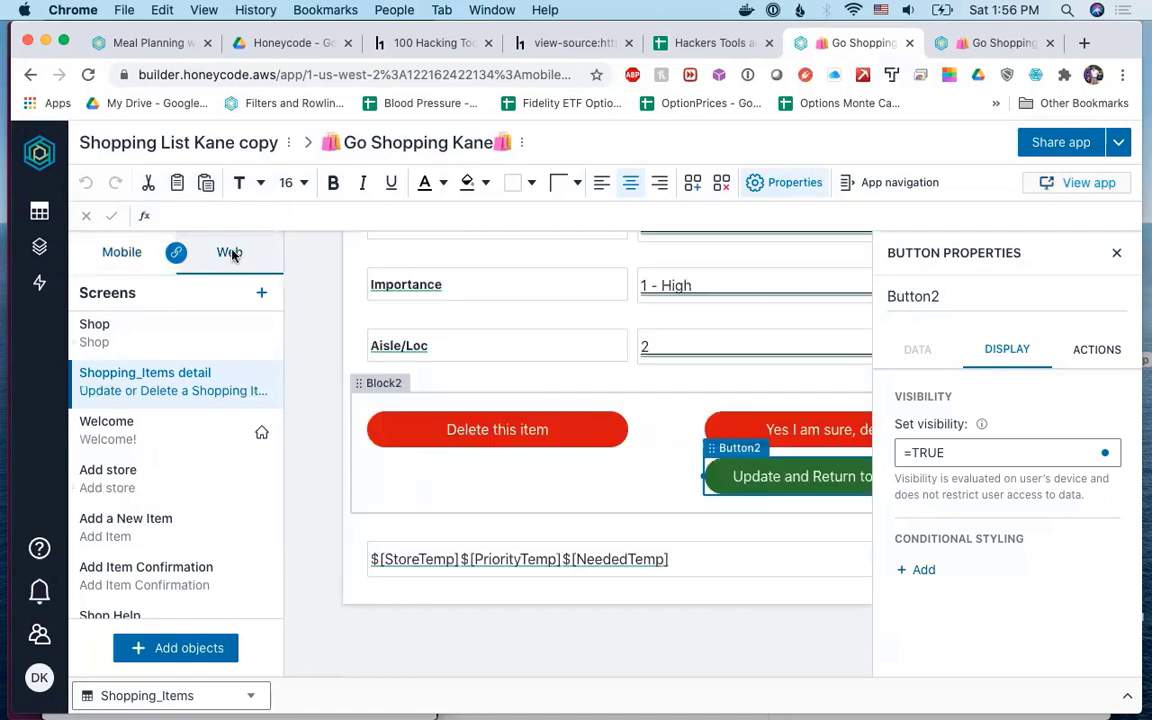
{"action": "left_click", "coordinate": [122, 253]}
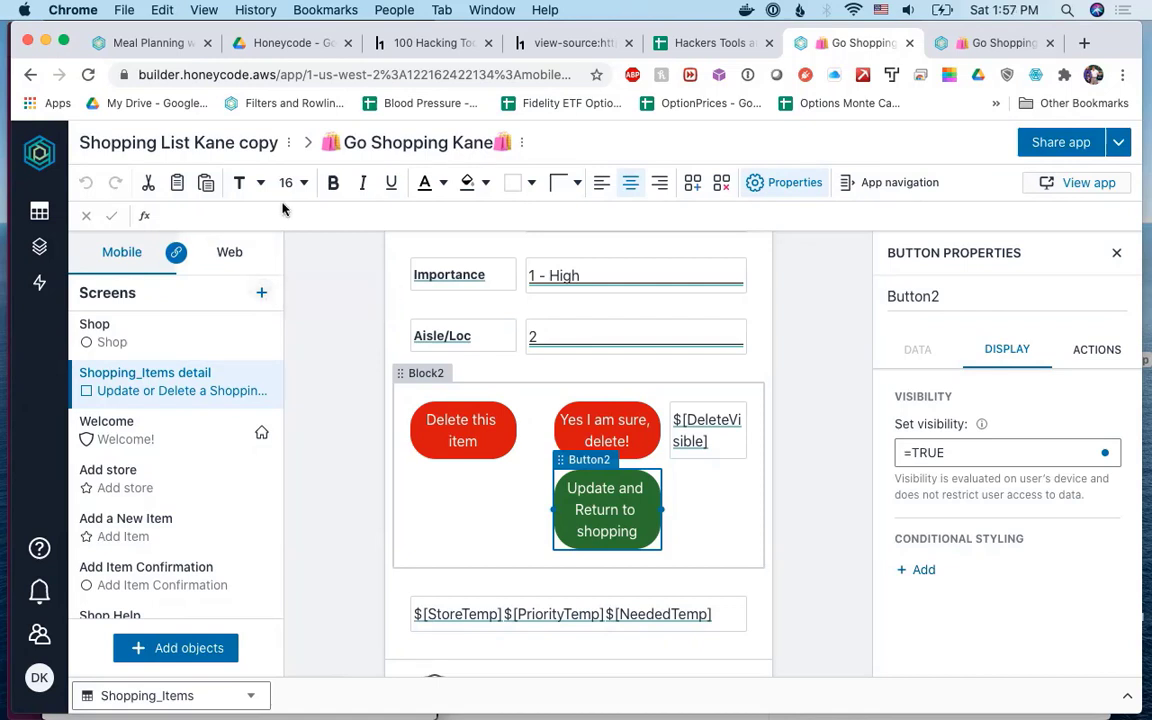
Switch to the HackerOne article "100 Hacking Tools and Resources" and look through its numbered list of tools.
{"action": "left_click", "coordinate": [338, 412]}
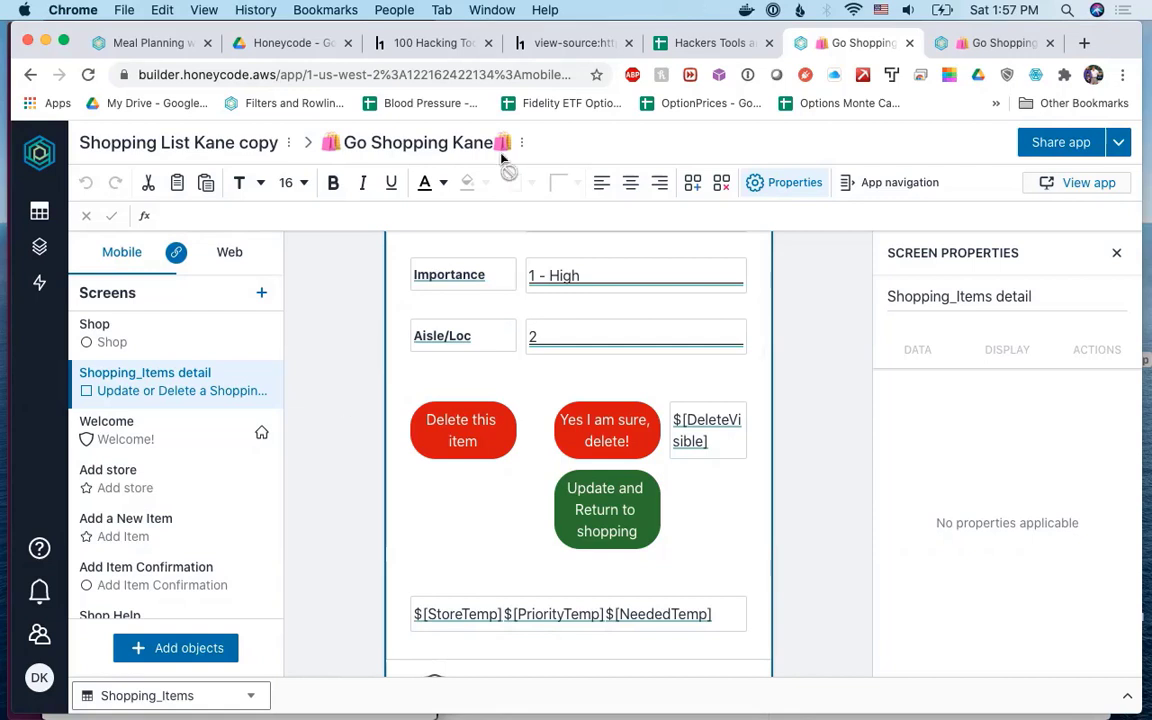
{"action": "left_click", "coordinate": [437, 45]}
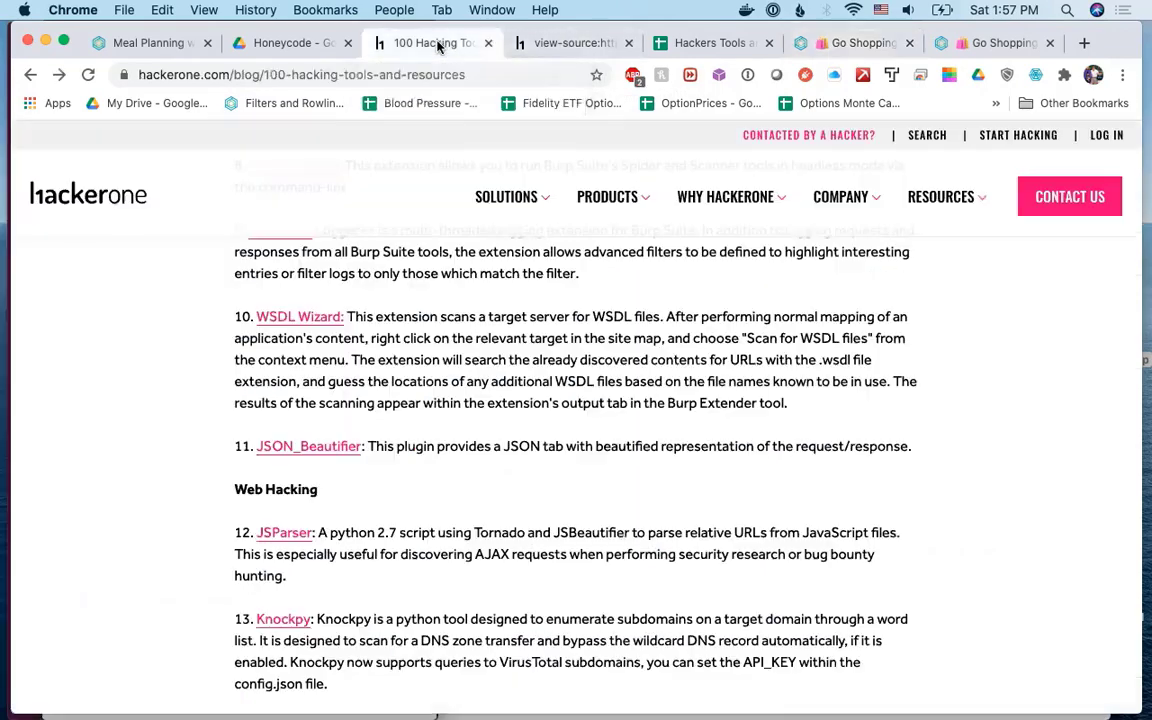
{"action": "scroll", "coordinate": [576, 393], "scroll_direction": "up", "scroll_amount": 15}
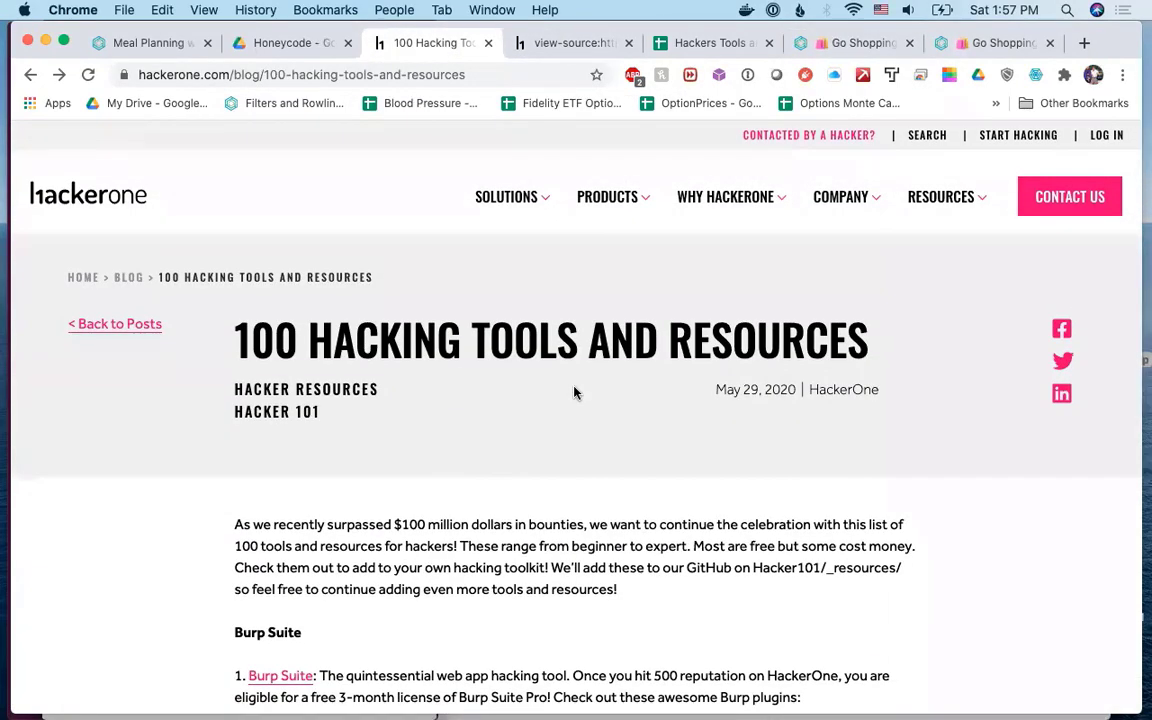
{"action": "scroll", "coordinate": [575, 393], "scroll_direction": "down", "scroll_amount": 12}
{"action": "scroll", "coordinate": [575, 390], "scroll_direction": "down", "scroll_amount": 5}
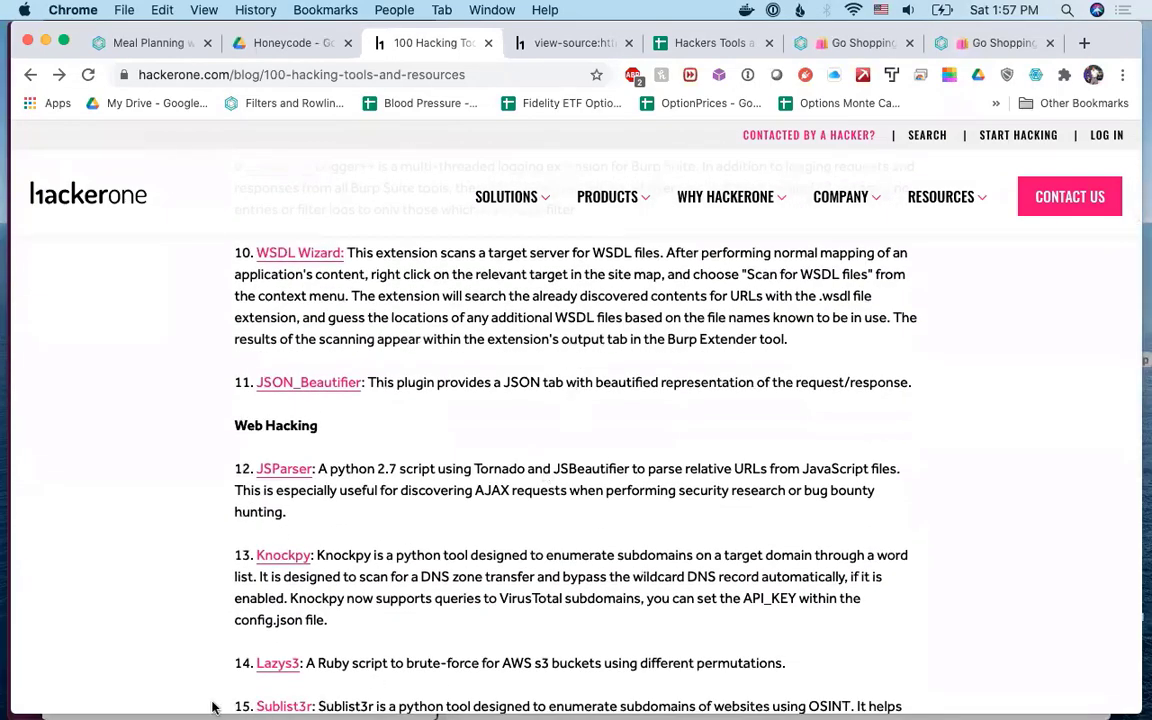
{"action": "scroll", "coordinate": [373, 412], "scroll_direction": "down", "scroll_amount": 1}
{"action": "scroll", "coordinate": [373, 412], "scroll_direction": "down", "scroll_amount": 15}
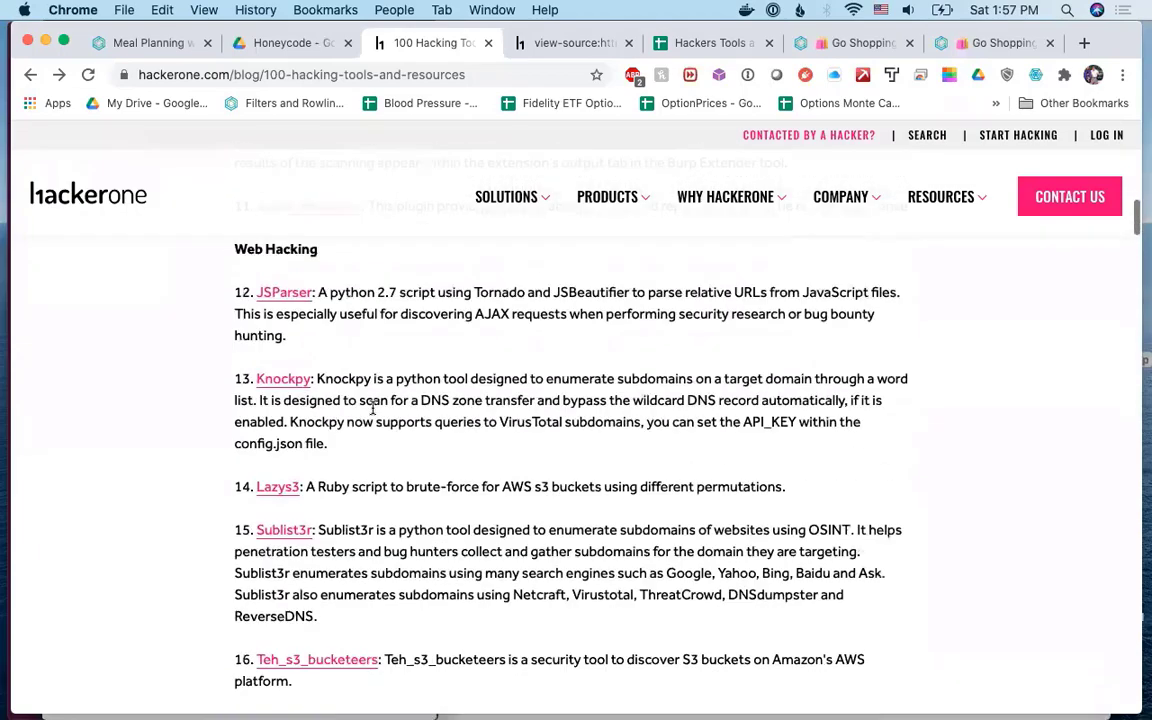
{"action": "scroll", "coordinate": [373, 407], "scroll_direction": "down", "scroll_amount": 20}
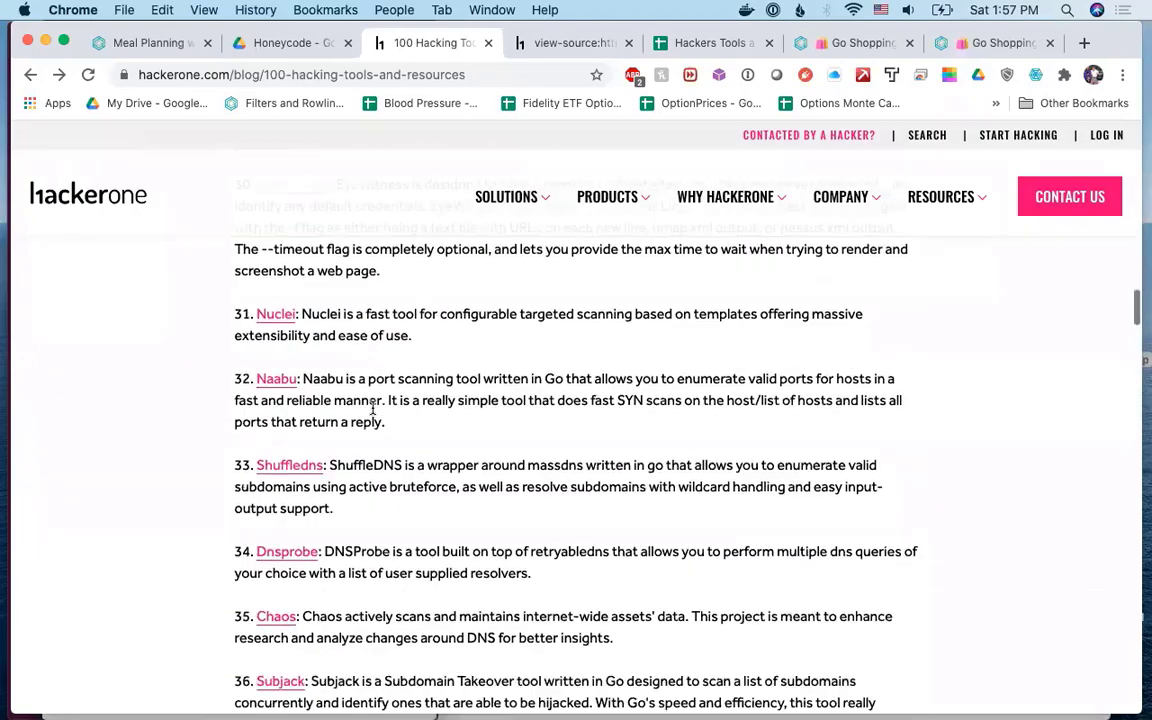
{"action": "scroll", "coordinate": [373, 407], "scroll_direction": "down", "scroll_amount": 1}
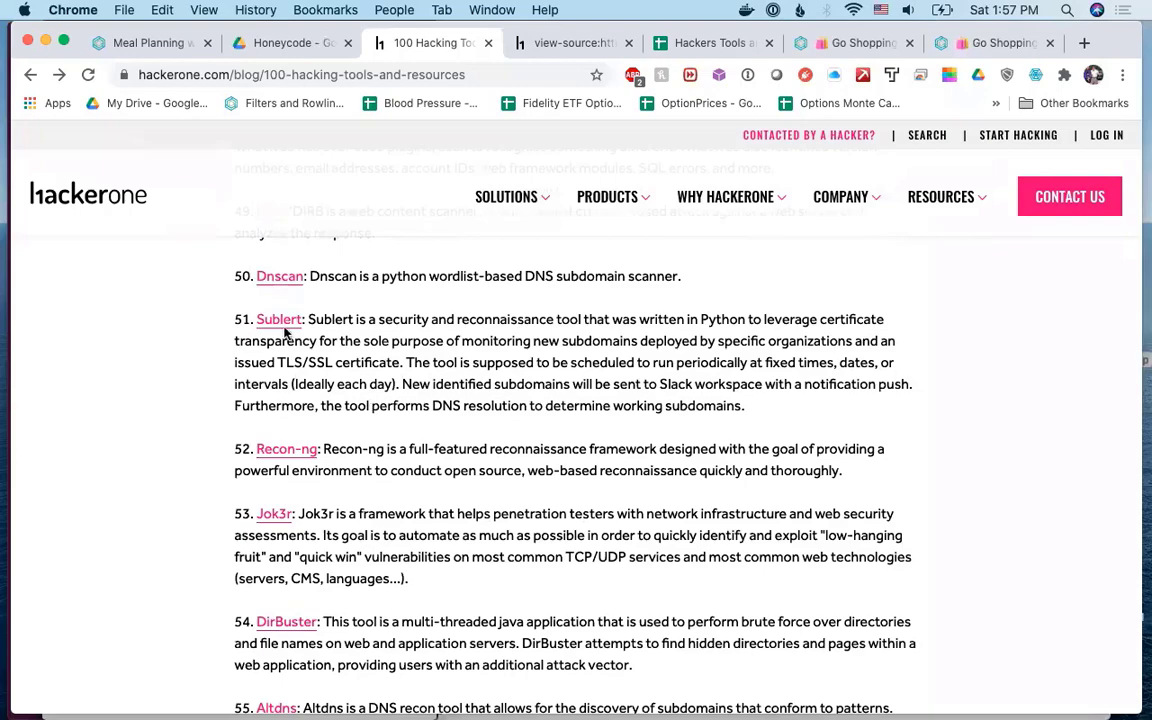
{"action": "scroll", "coordinate": [285, 333], "scroll_direction": "up", "scroll_amount": 15}
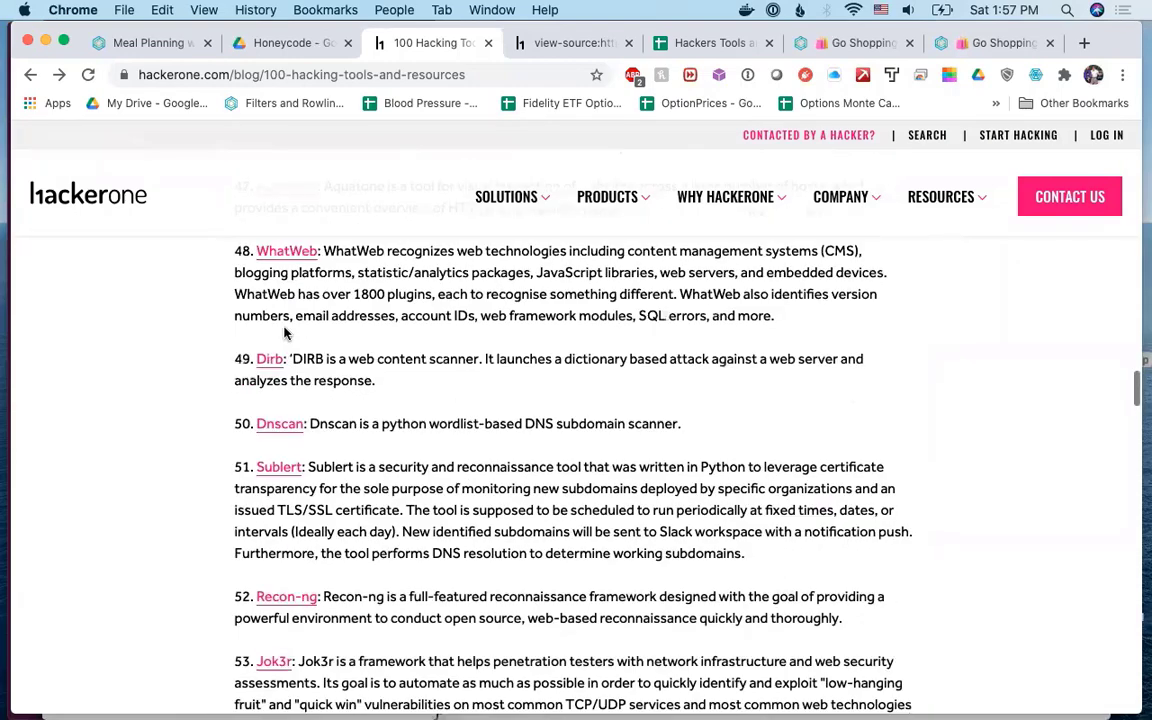
{"action": "scroll", "coordinate": [285, 330], "scroll_direction": "up", "scroll_amount": 4}
{"action": "scroll", "coordinate": [285, 330], "scroll_direction": "down", "scroll_amount": 1}
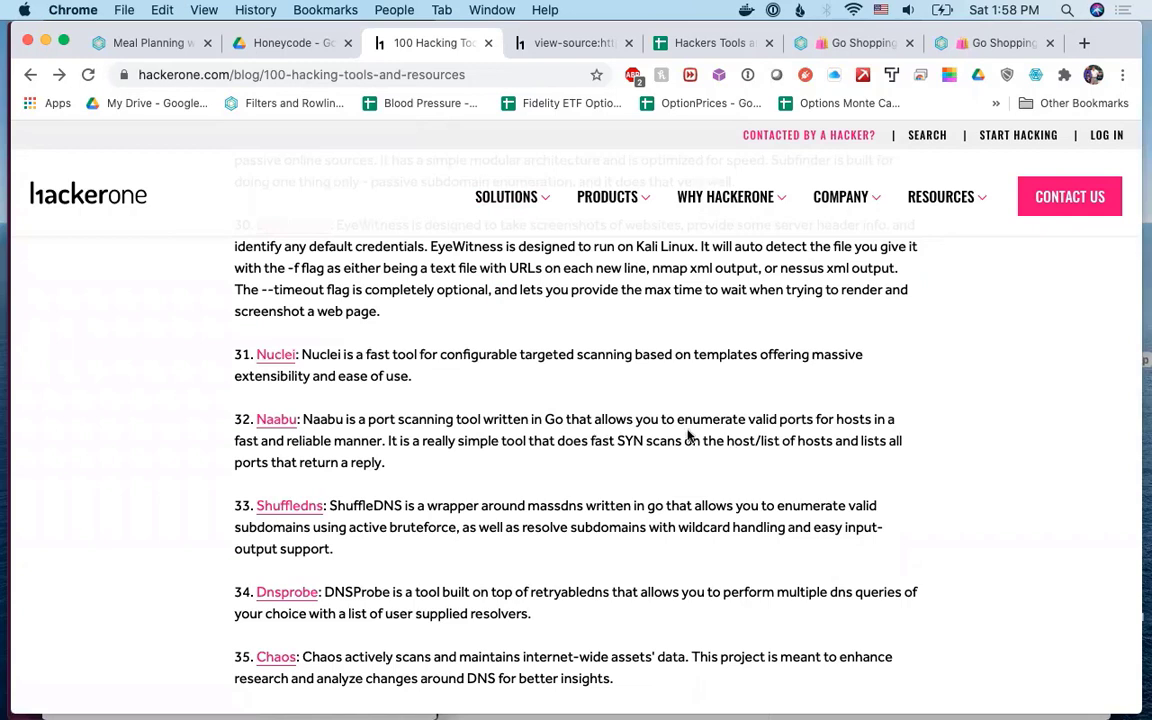
Switch to the Hackers Tools and Resources spreadsheet and look over Sheet2, Sheet3 and the Credit to original author sheet.
{"action": "left_click", "coordinate": [715, 40]}
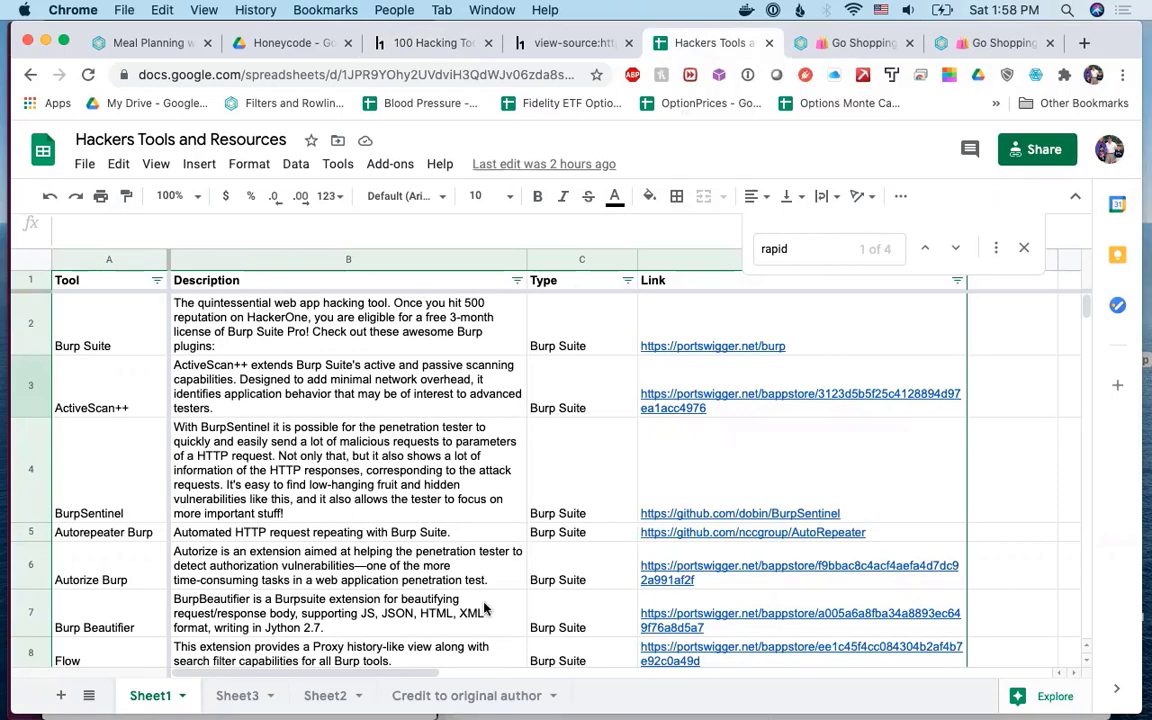
{"action": "left_click", "coordinate": [333, 700]}
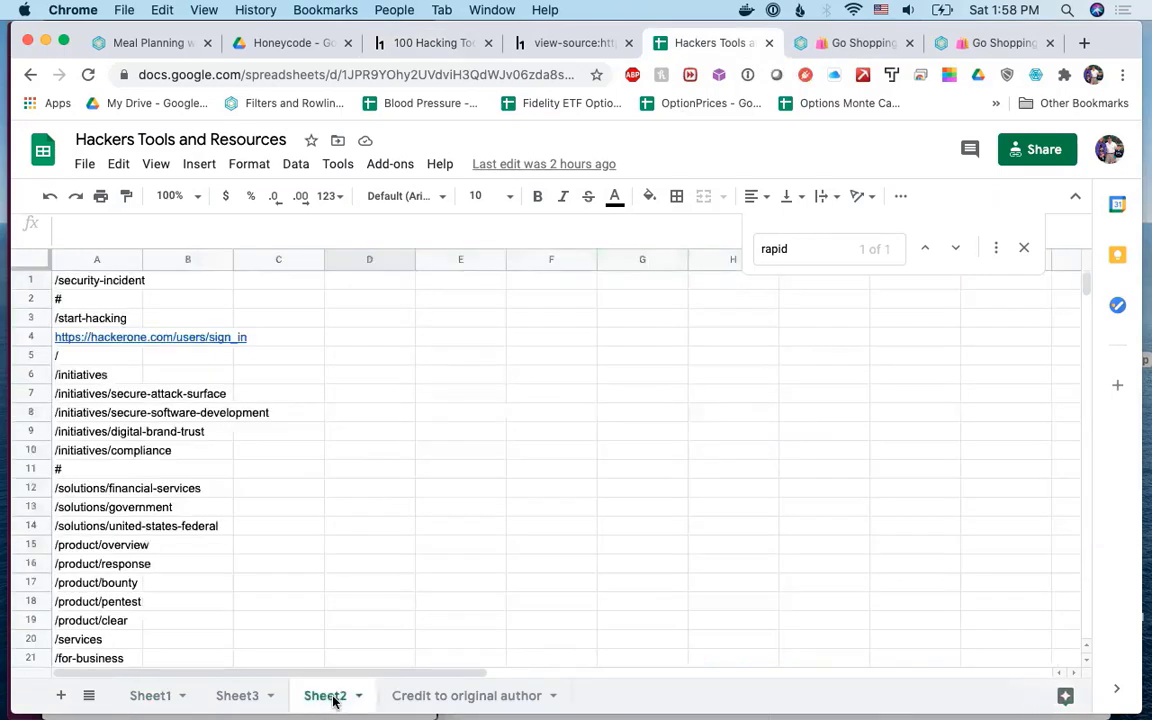
{"action": "left_click", "coordinate": [238, 700]}
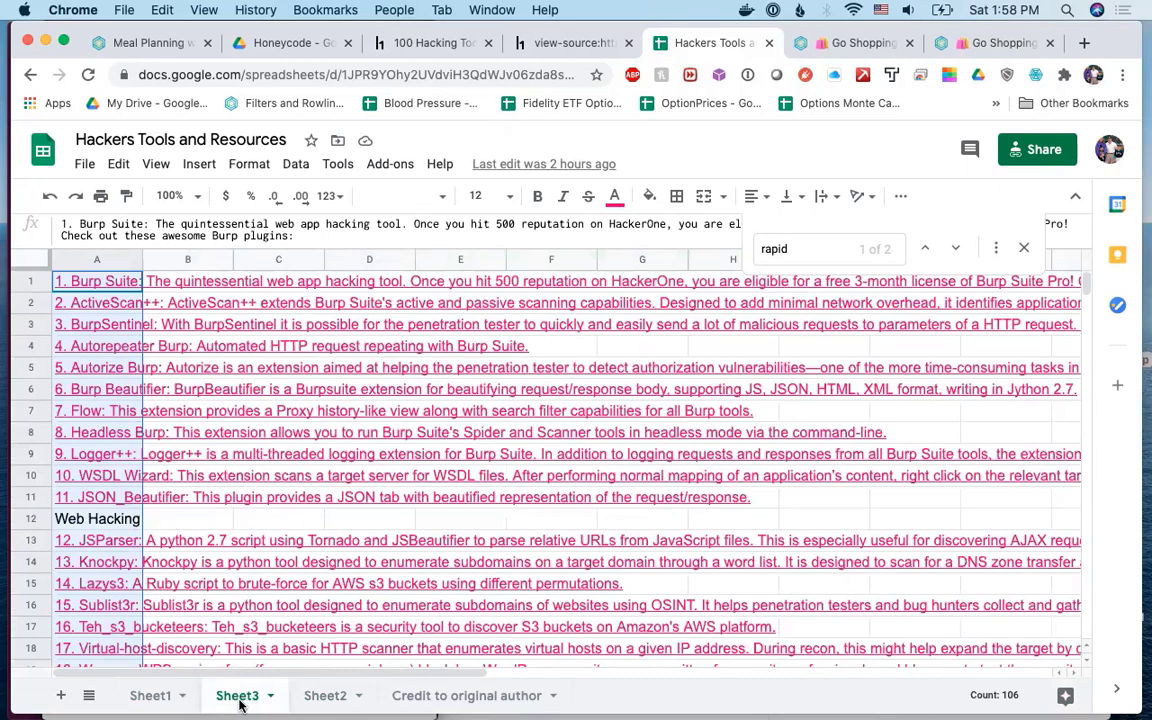
{"action": "mouse_move", "coordinate": [130, 372]}
{"action": "left_click", "coordinate": [461, 696]}
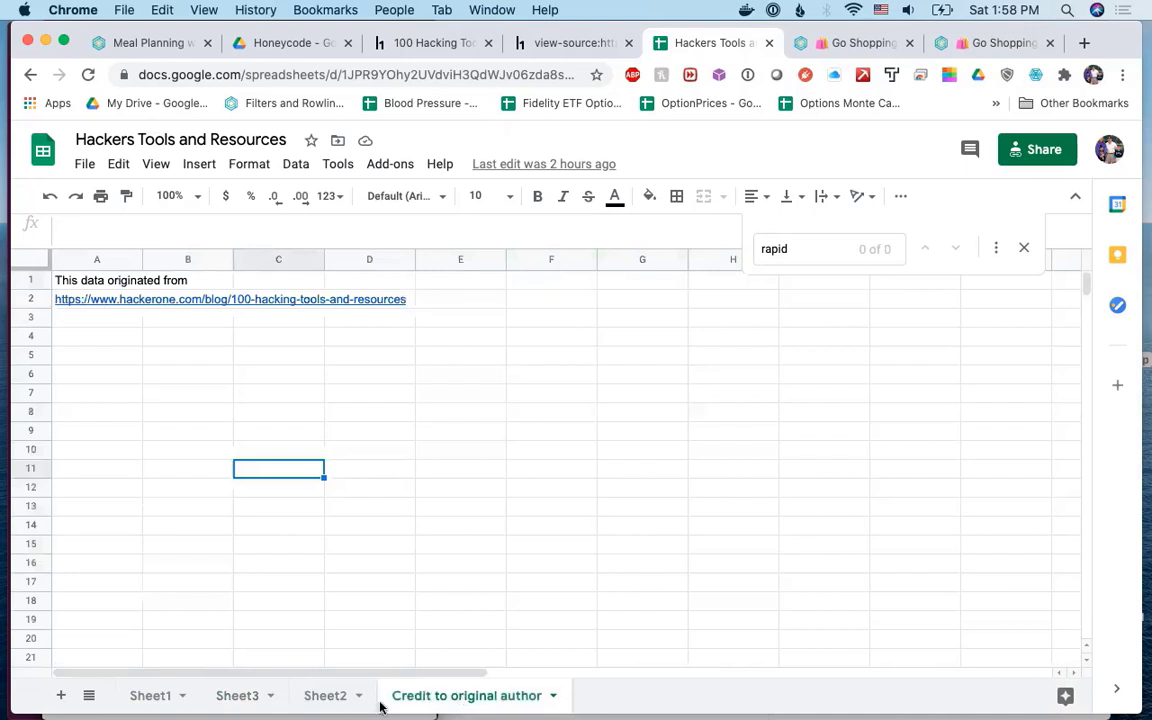
Examine the IMPORTXML formula in cell A1 of Sheet2 and the list of links it pulls from the HackerOne article.
{"action": "left_click", "coordinate": [310, 697]}
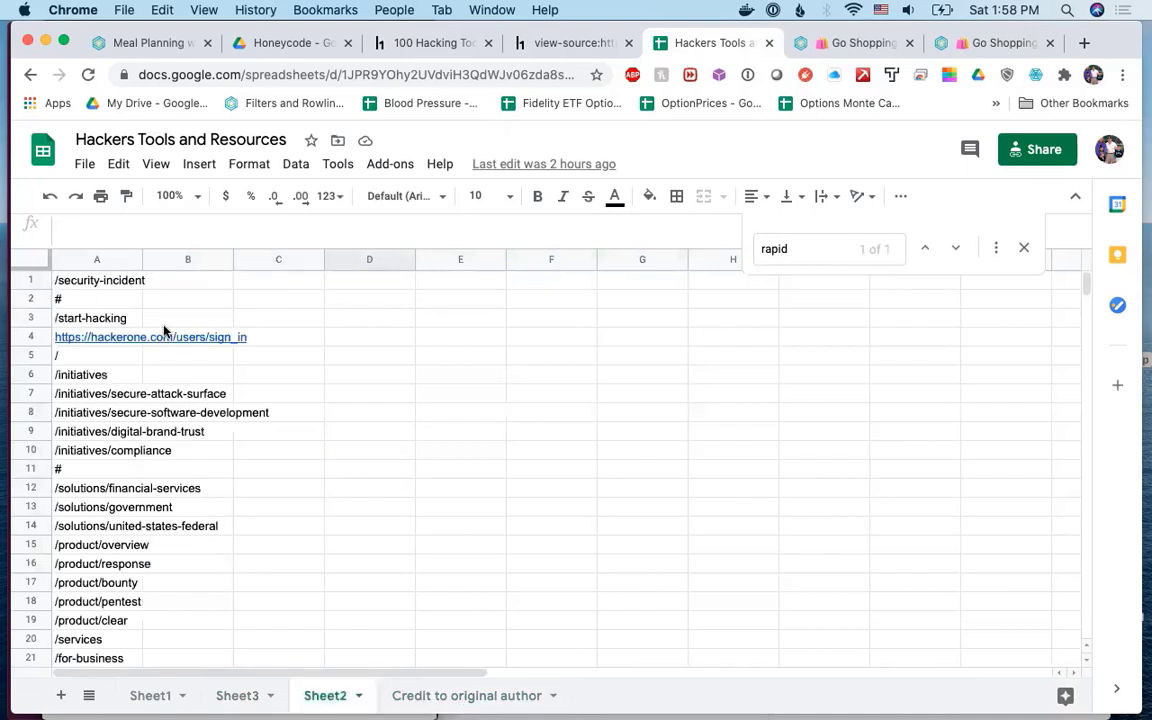
{"action": "left_click", "coordinate": [104, 279]}
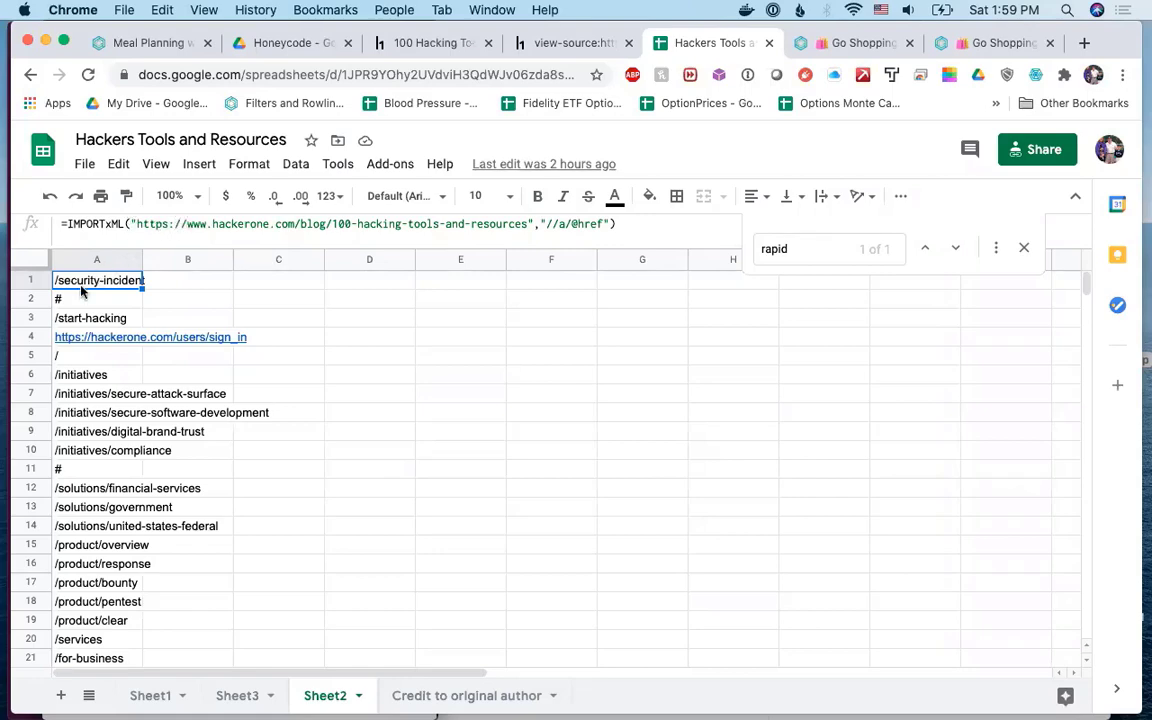
{"action": "scroll", "coordinate": [82, 290], "scroll_direction": "down", "scroll_amount": 5}
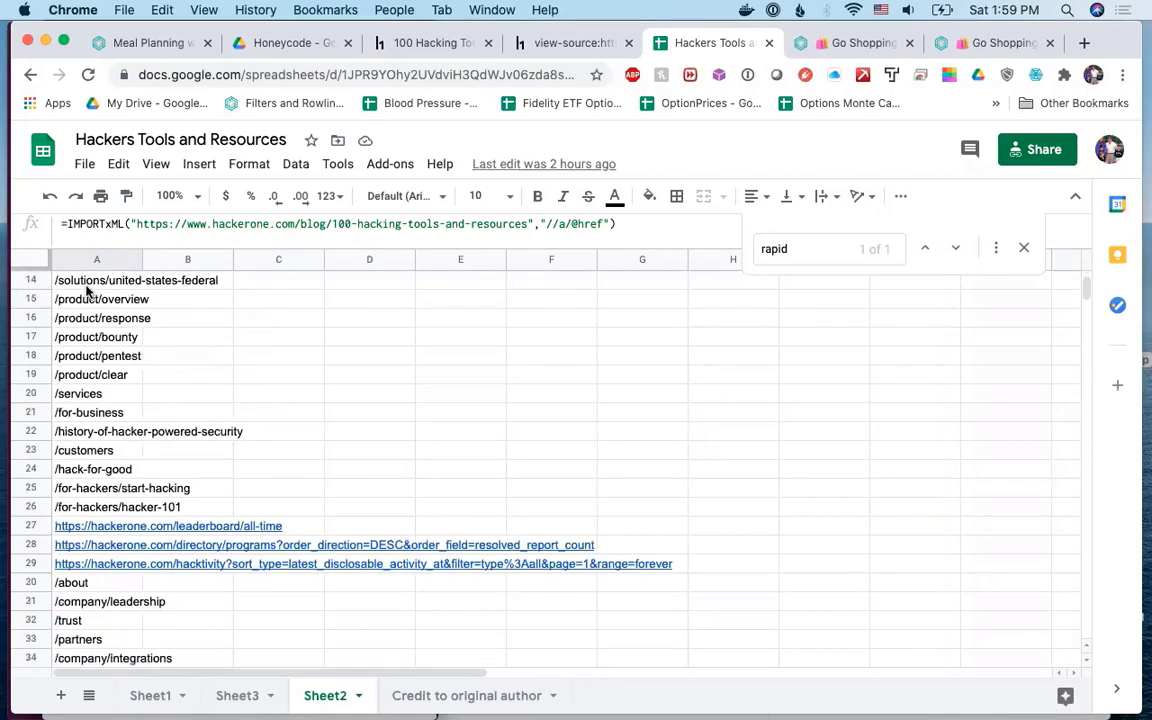
{"action": "scroll", "coordinate": [87, 290], "scroll_direction": "down", "scroll_amount": 3}
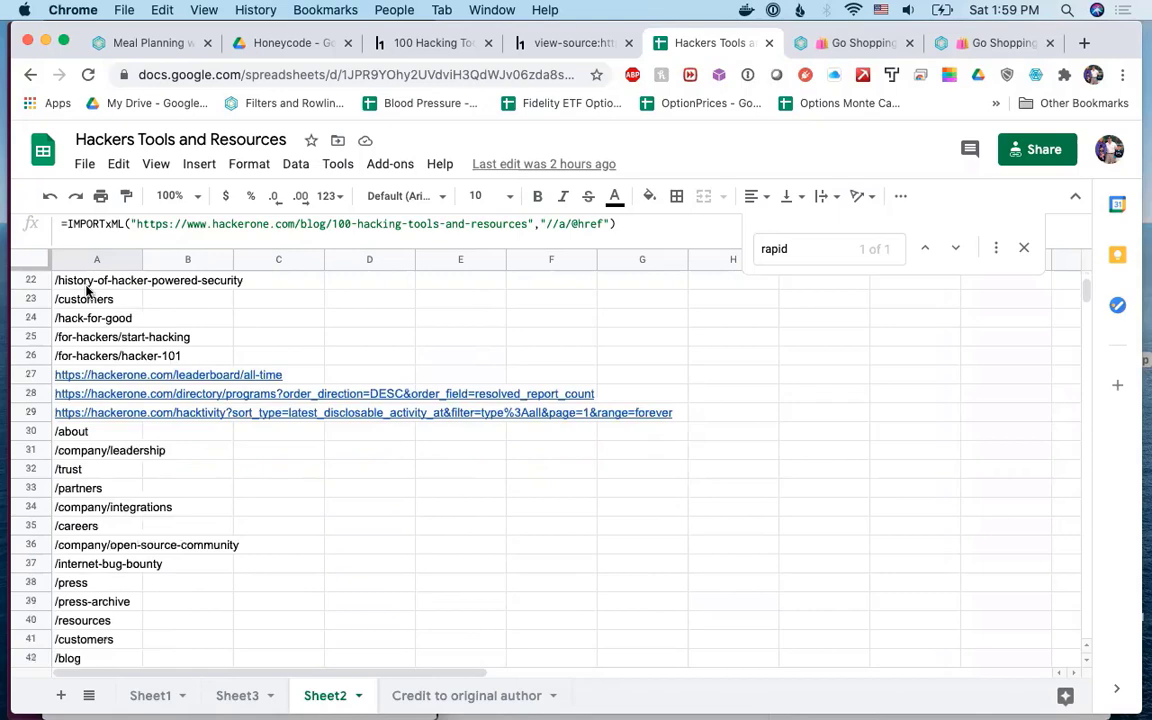
{"action": "left_click", "coordinate": [88, 285]}
{"action": "scroll", "coordinate": [87, 290], "scroll_direction": "down", "scroll_amount": 2}
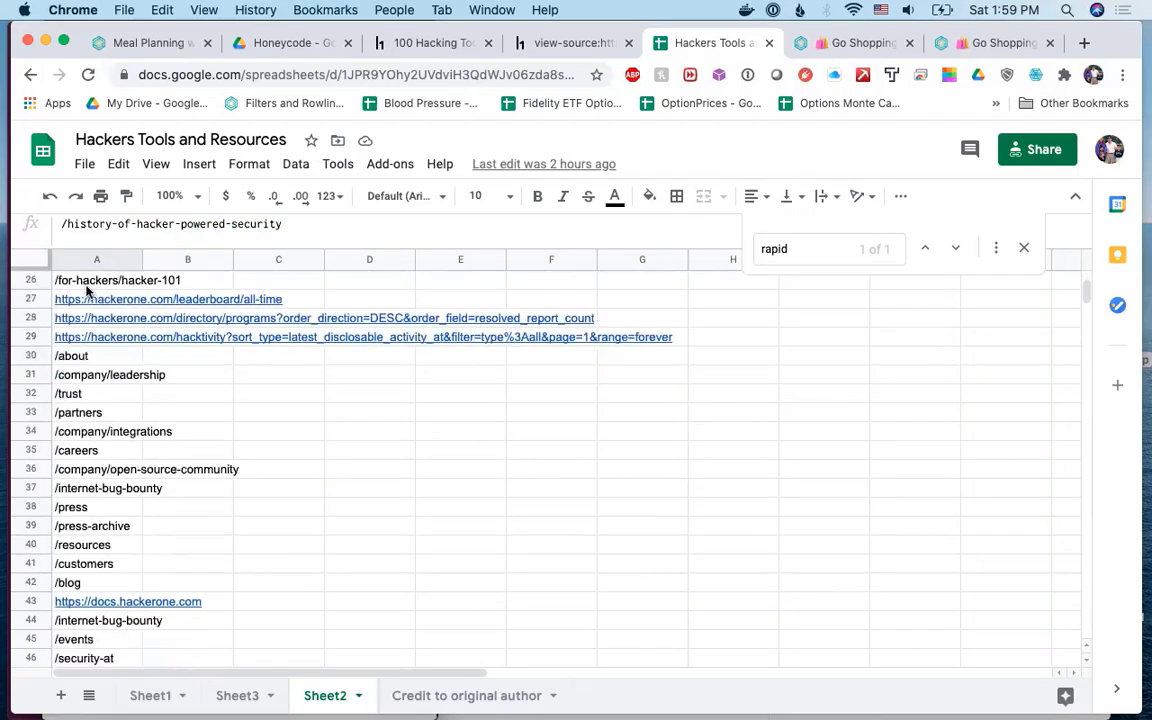
{"action": "scroll", "coordinate": [87, 290], "scroll_direction": "up", "scroll_amount": 10}
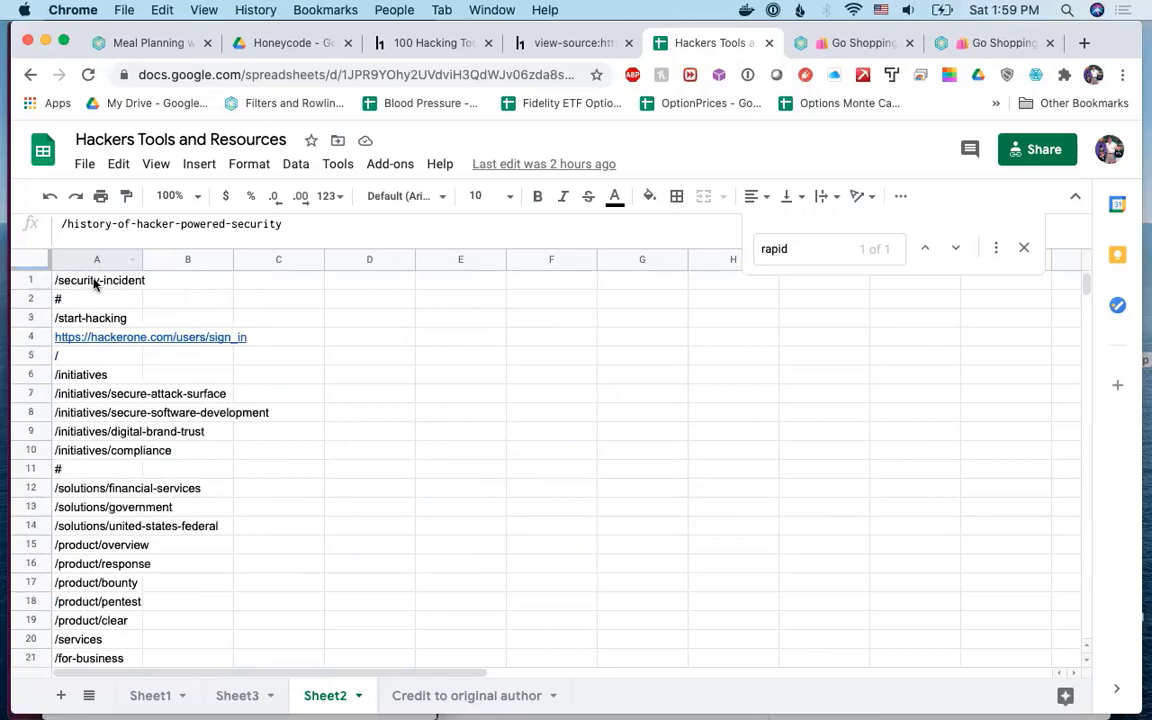
{"action": "left_click", "coordinate": [96, 285]}
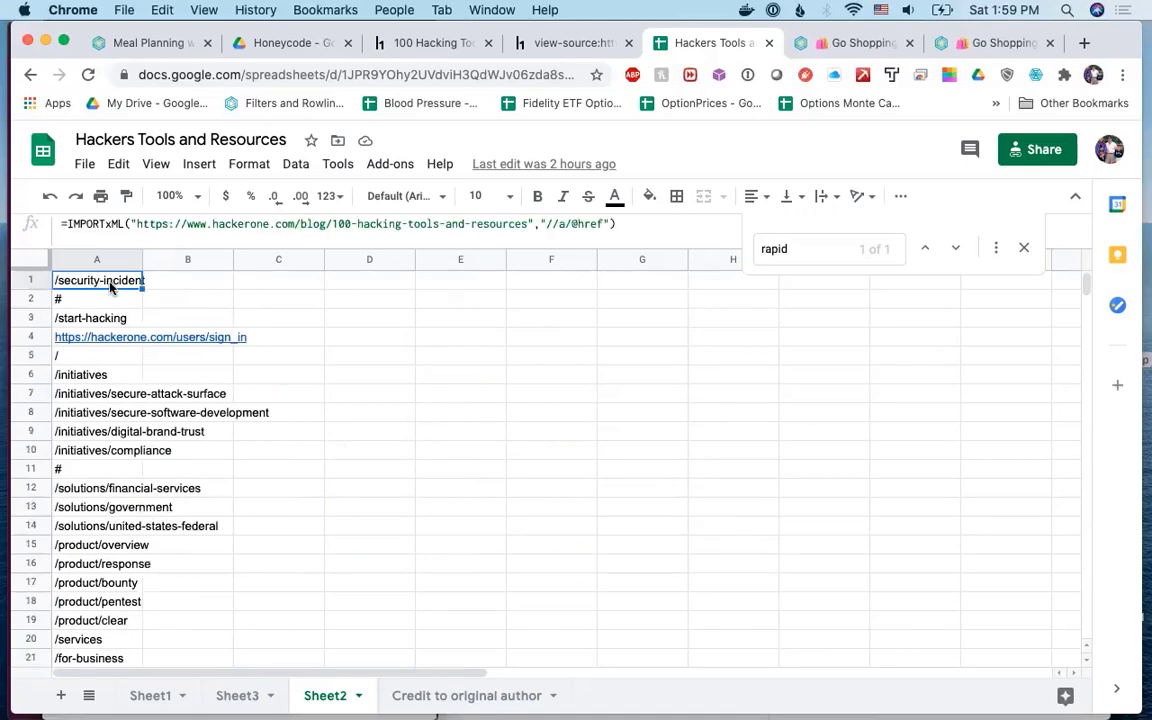
{"action": "scroll", "coordinate": [90, 388], "scroll_direction": "down", "scroll_amount": 5}
{"action": "scroll", "coordinate": [90, 388], "scroll_direction": "down", "scroll_amount": 6}
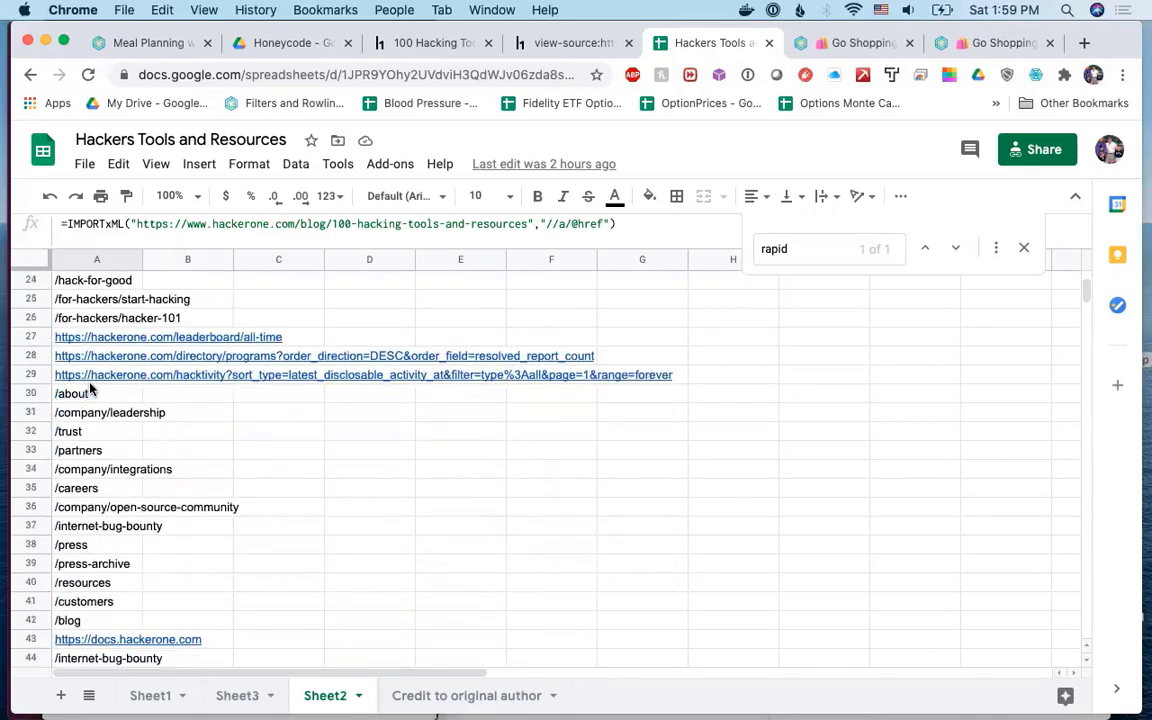
{"action": "scroll", "coordinate": [90, 388], "scroll_direction": "down", "scroll_amount": 6}
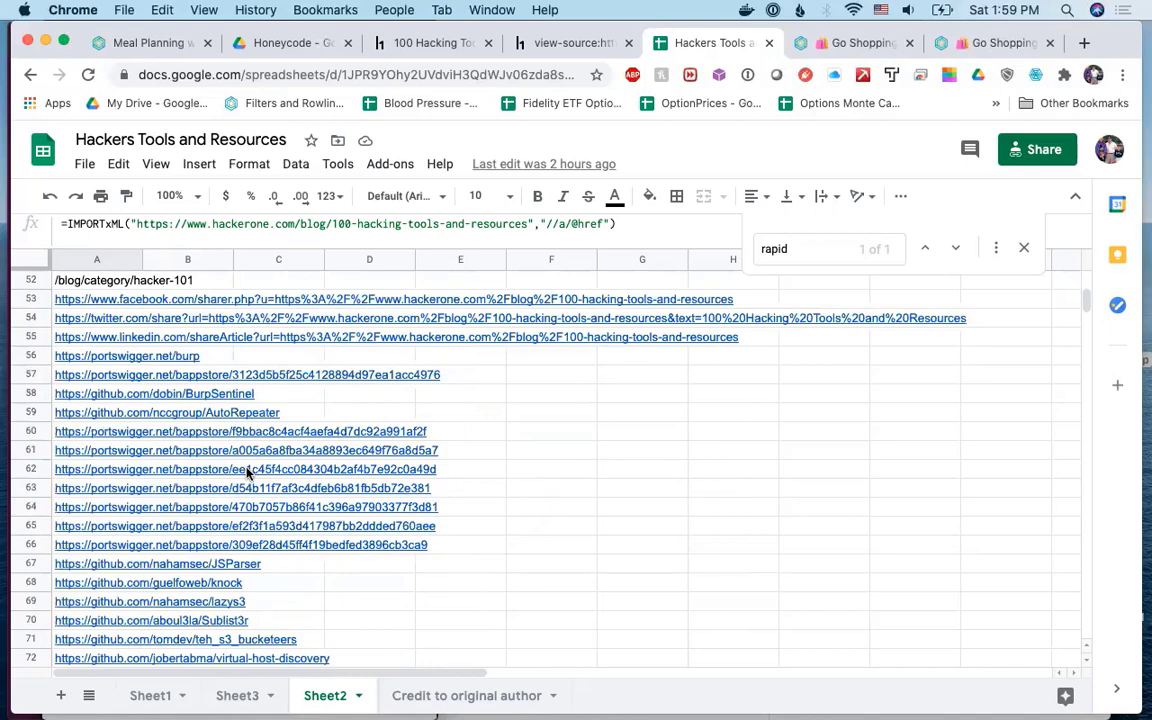
{"action": "scroll", "coordinate": [248, 473], "scroll_direction": "down", "scroll_amount": 6}
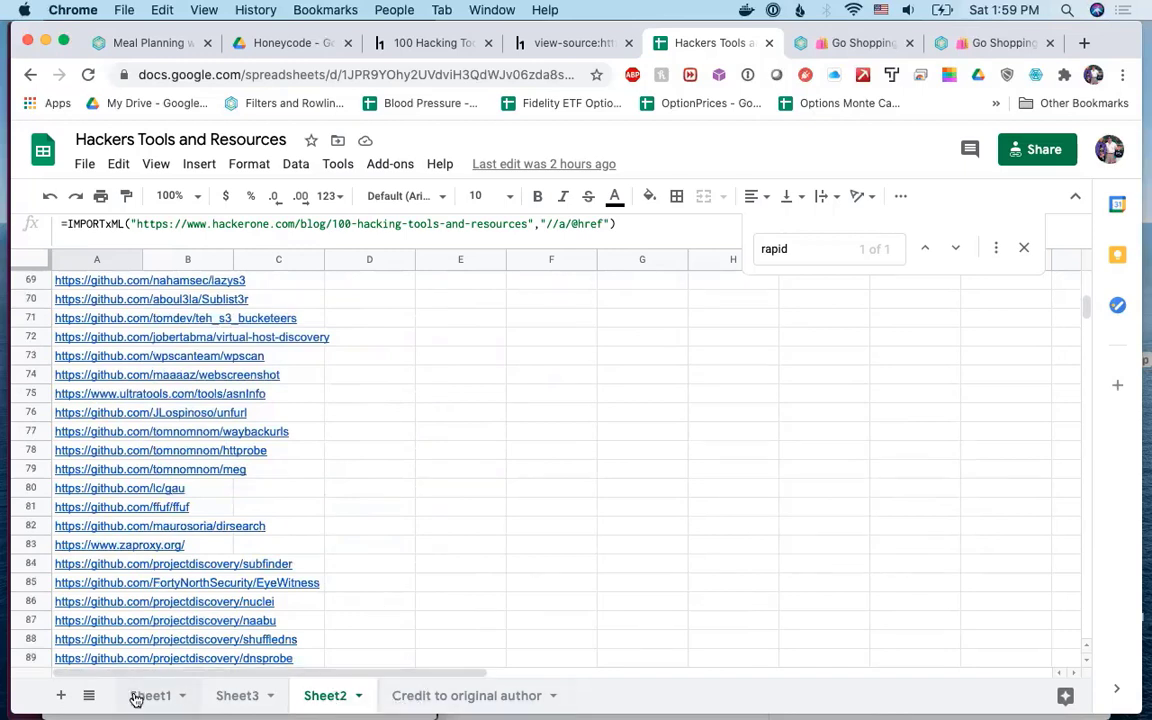
Review the raw tool descriptions in Sheet3 and the table of tools, descriptions, types and links in Sheet1.
{"action": "left_click", "coordinate": [246, 701]}
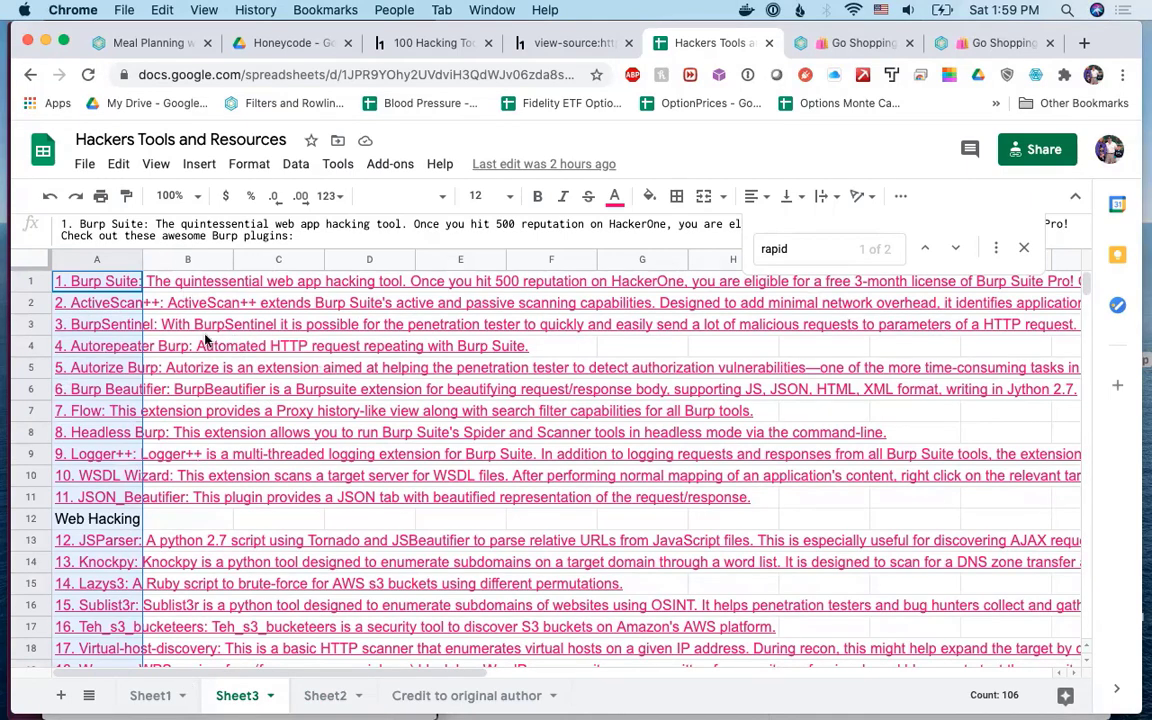
{"action": "mouse_move", "coordinate": [108, 573]}
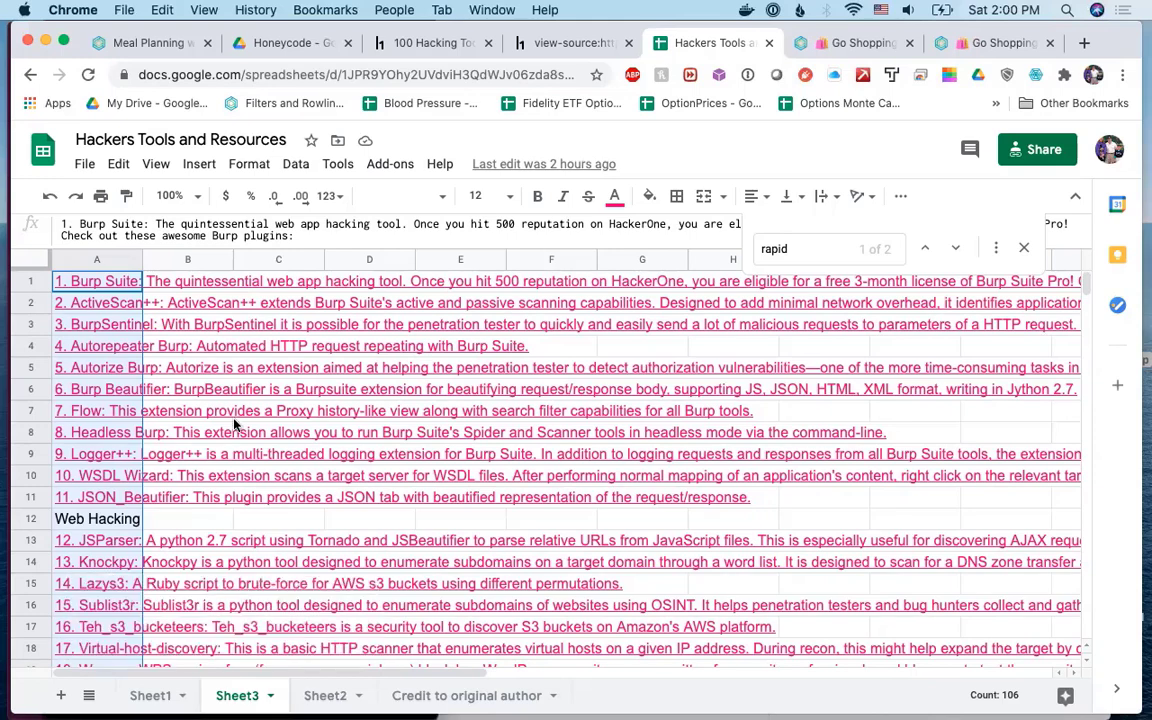
{"action": "left_click", "coordinate": [152, 692]}
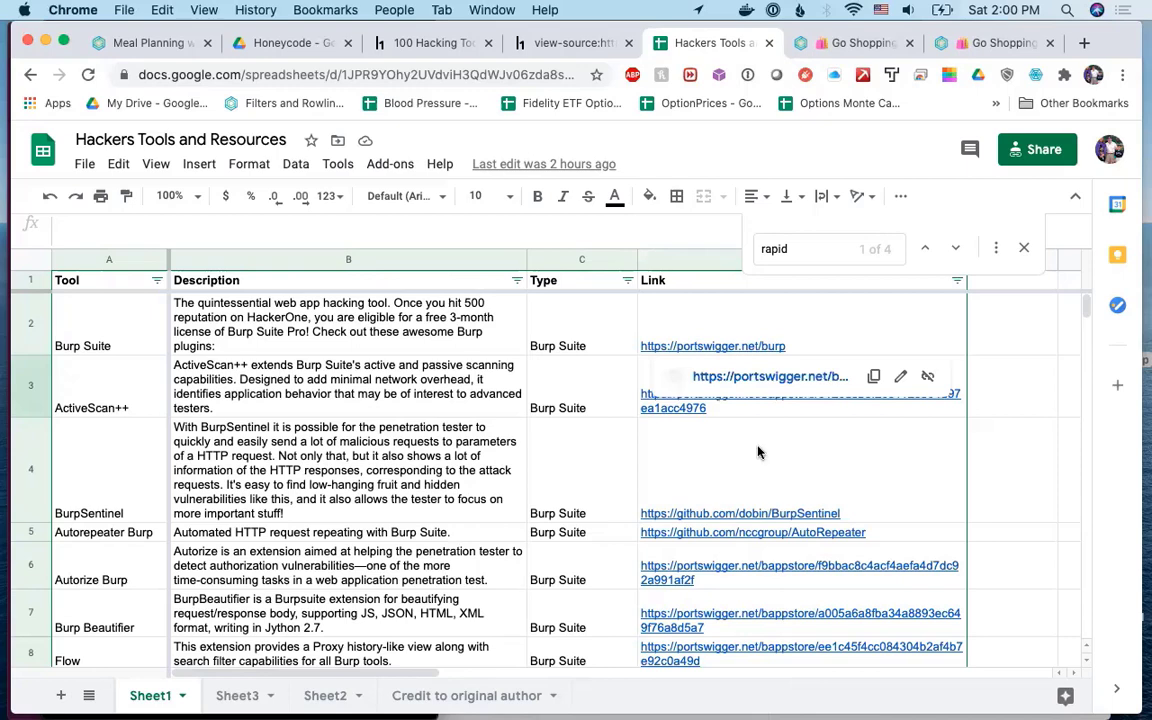
{"action": "scroll", "coordinate": [758, 452], "scroll_direction": "down", "scroll_amount": 5}
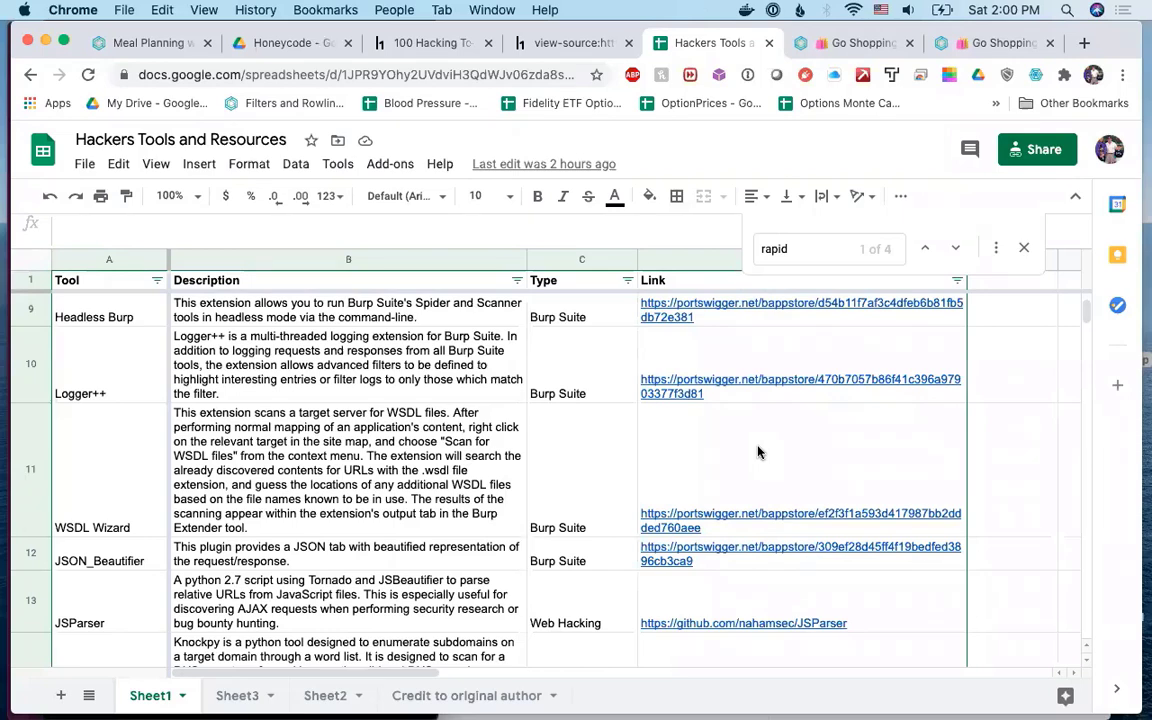
{"action": "scroll", "coordinate": [470, 443], "scroll_direction": "down", "scroll_amount": 5}
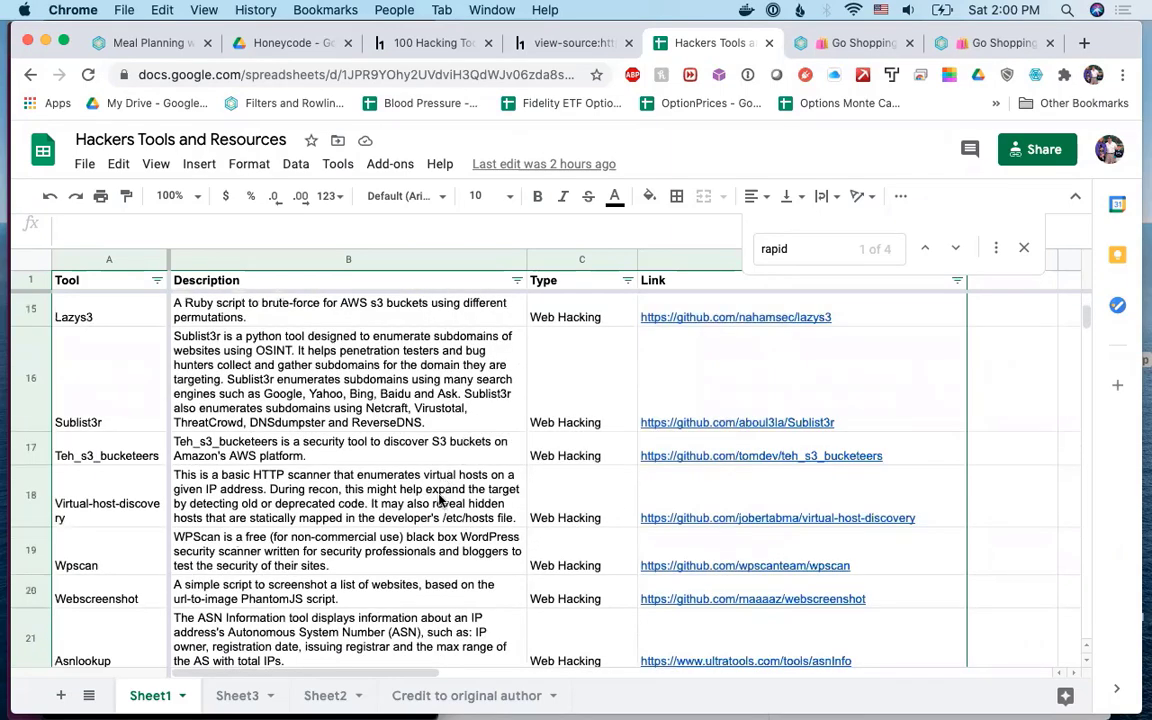
Check the file formats available for downloading the spreadsheet, without downloading it.
{"action": "left_click", "coordinate": [85, 164]}
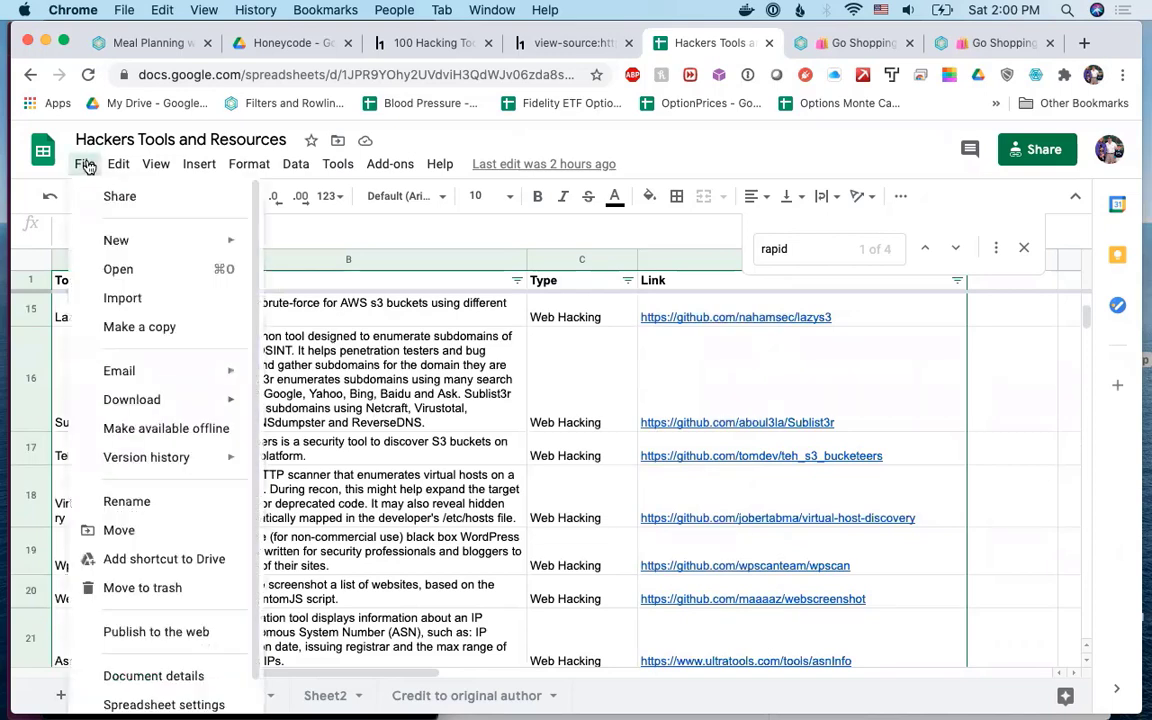
{"action": "mouse_move", "coordinate": [177, 402]}
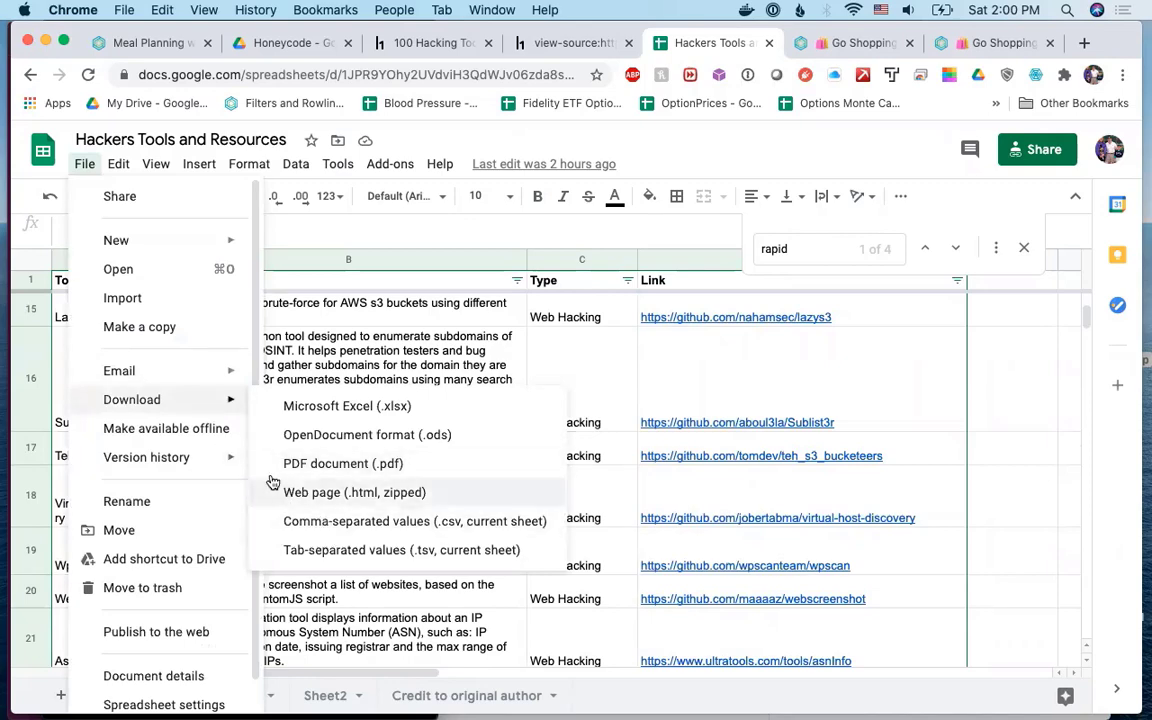
{"action": "left_click", "coordinate": [371, 609]}
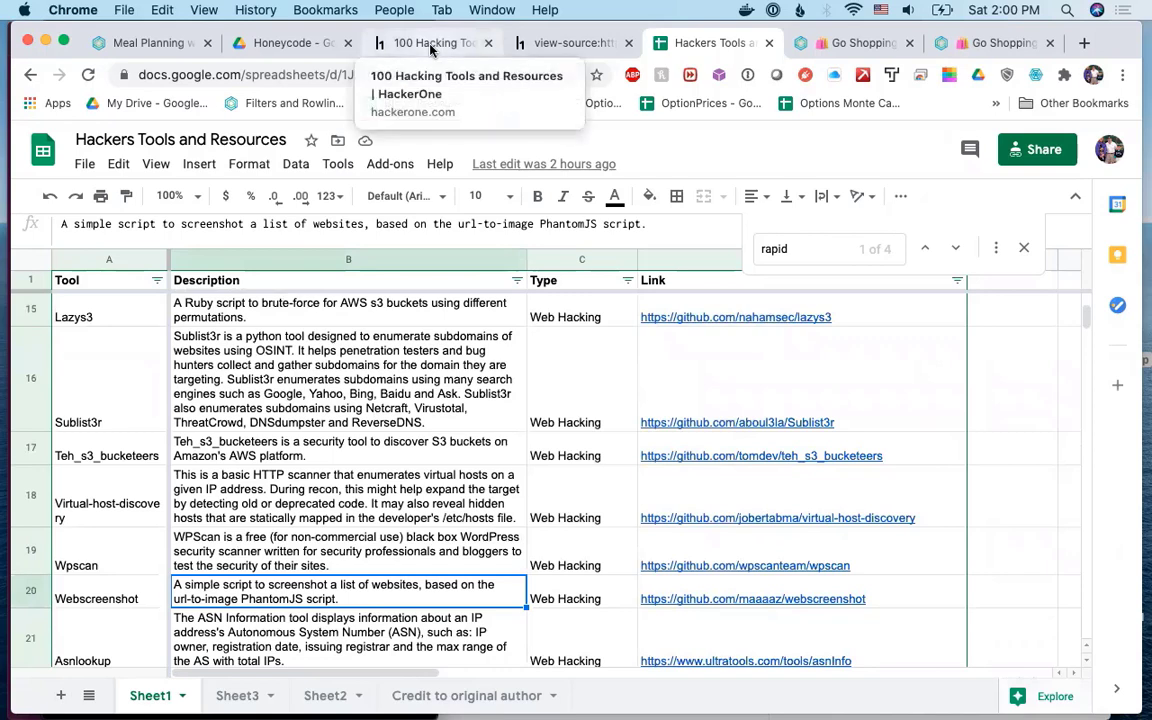
Switch to Honeycode's My Drive and create a workbook by importing Hackers Tools and Resources.csv, with the first table row as column headers.
{"action": "left_click", "coordinate": [292, 46]}
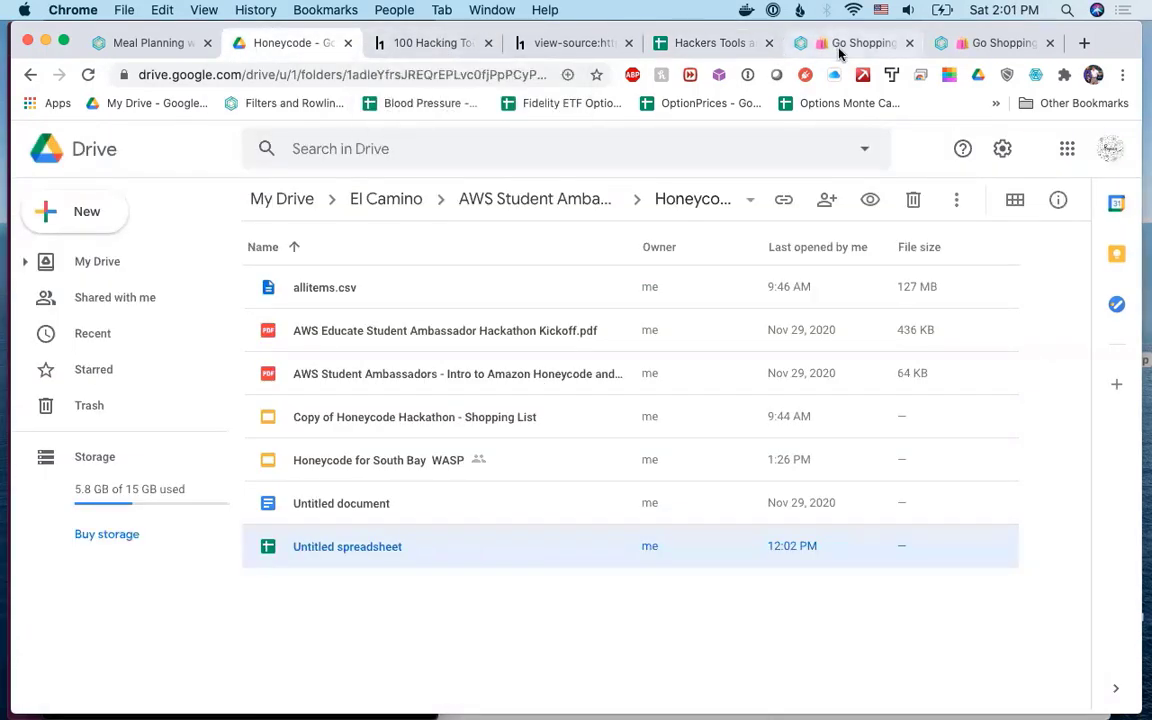
{"action": "left_click", "coordinate": [805, 46]}
{"action": "left_click", "coordinate": [36, 158]}
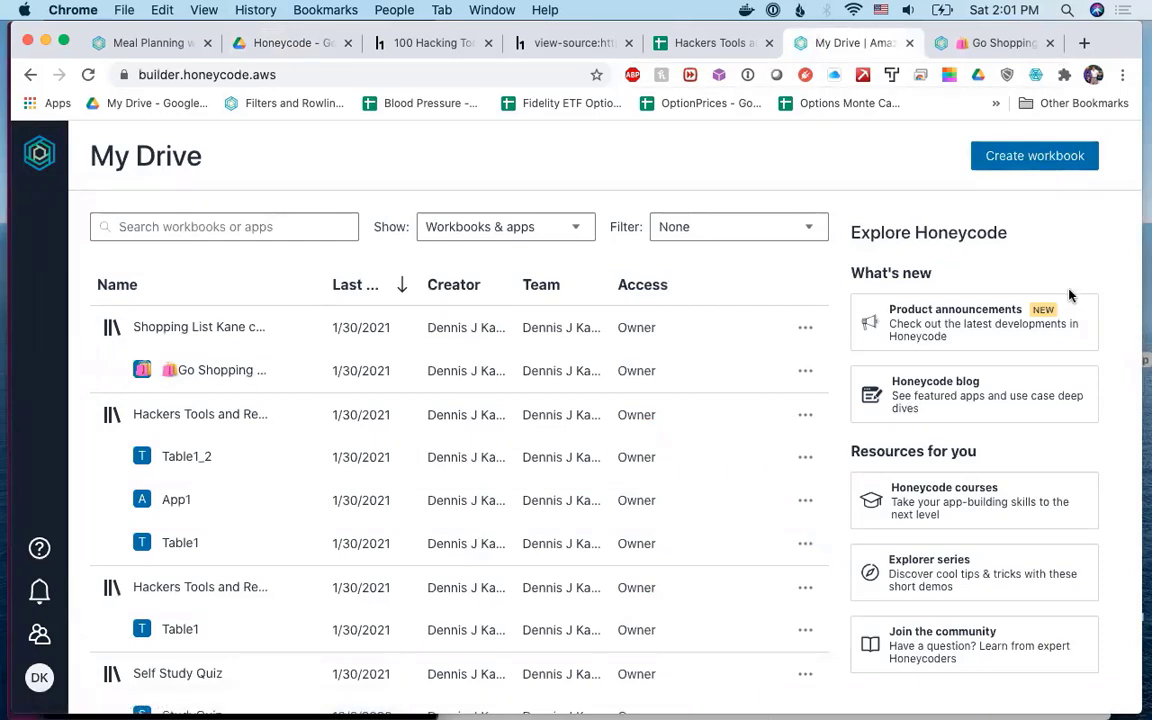
{"action": "left_click", "coordinate": [1026, 158]}
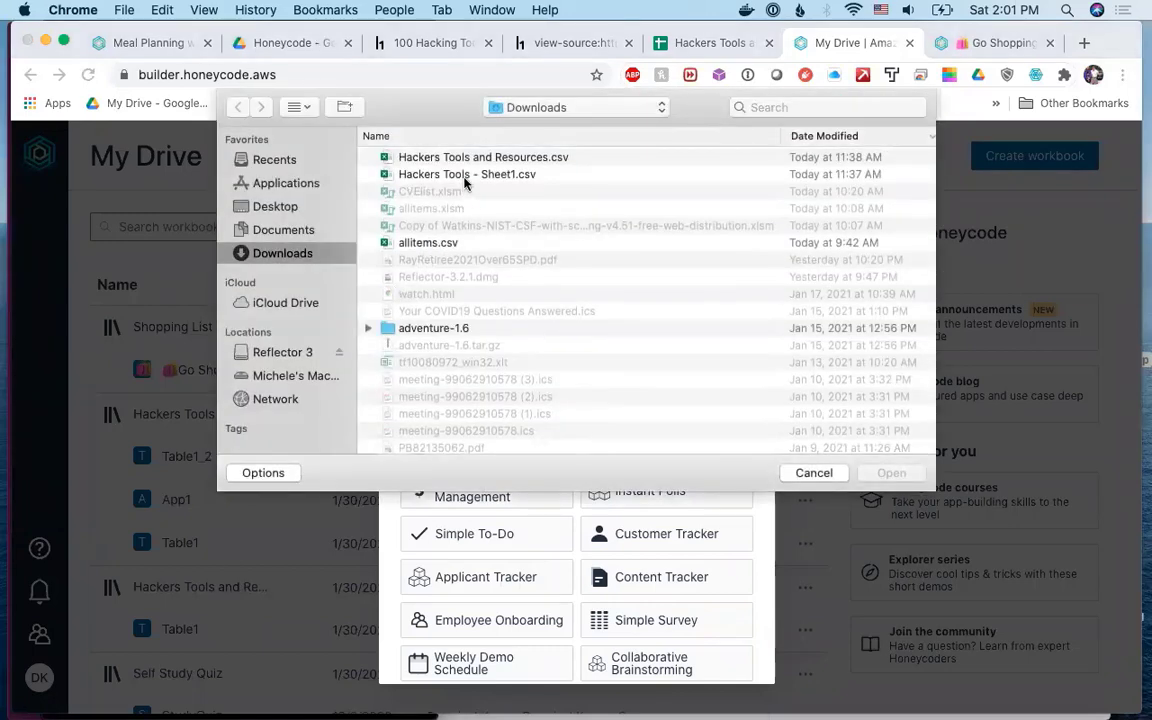
{"action": "left_click", "coordinate": [476, 160]}
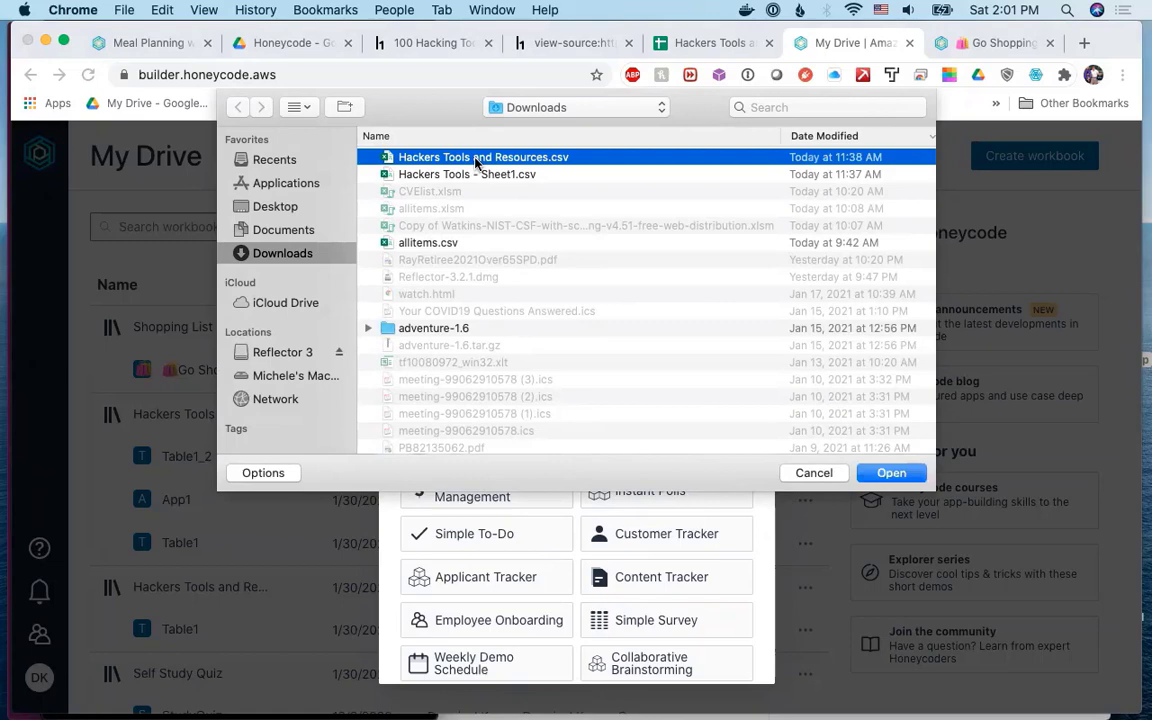
{"action": "left_click", "coordinate": [891, 473]}
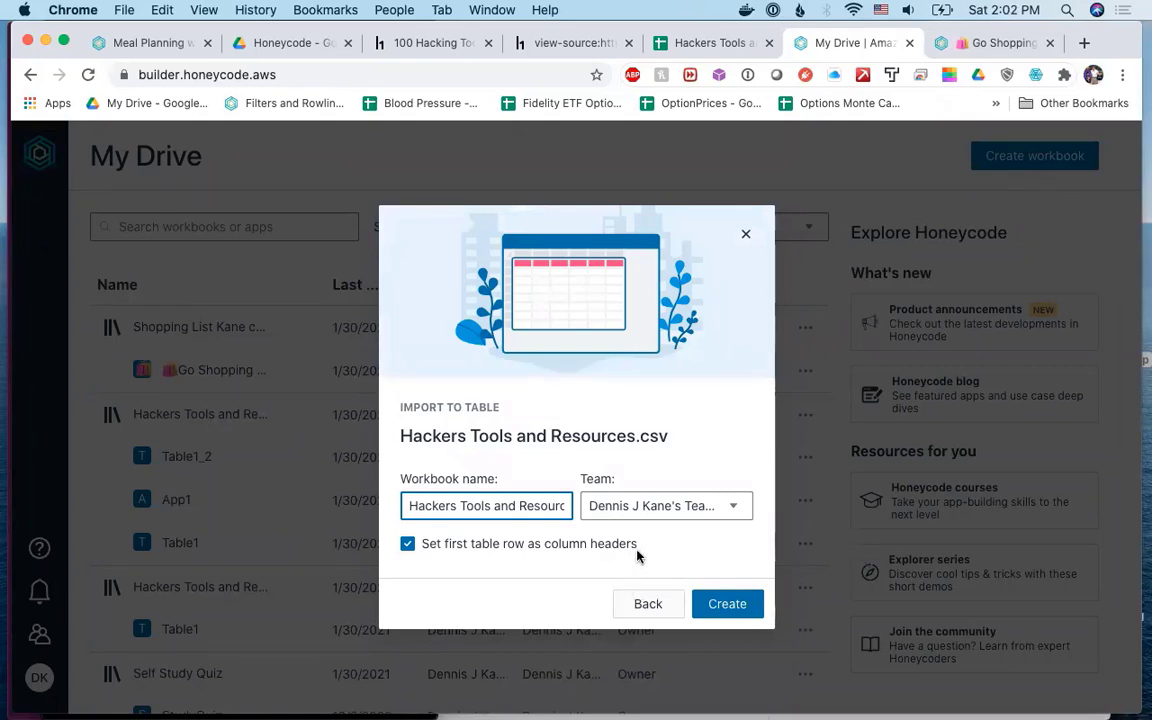
{"action": "left_click", "coordinate": [715, 604]}
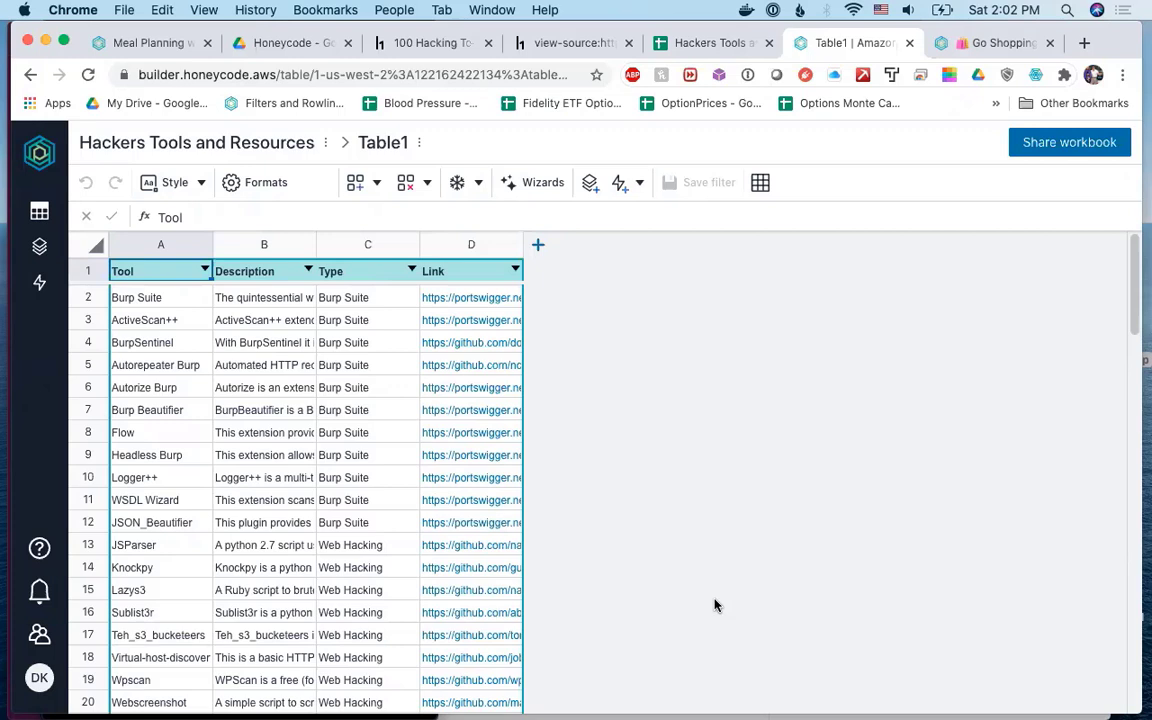
Start a new app in the workbook with the app wizard and add a list screen sourced from Table1 with its four default columns.
{"action": "left_click", "coordinate": [38, 245]}
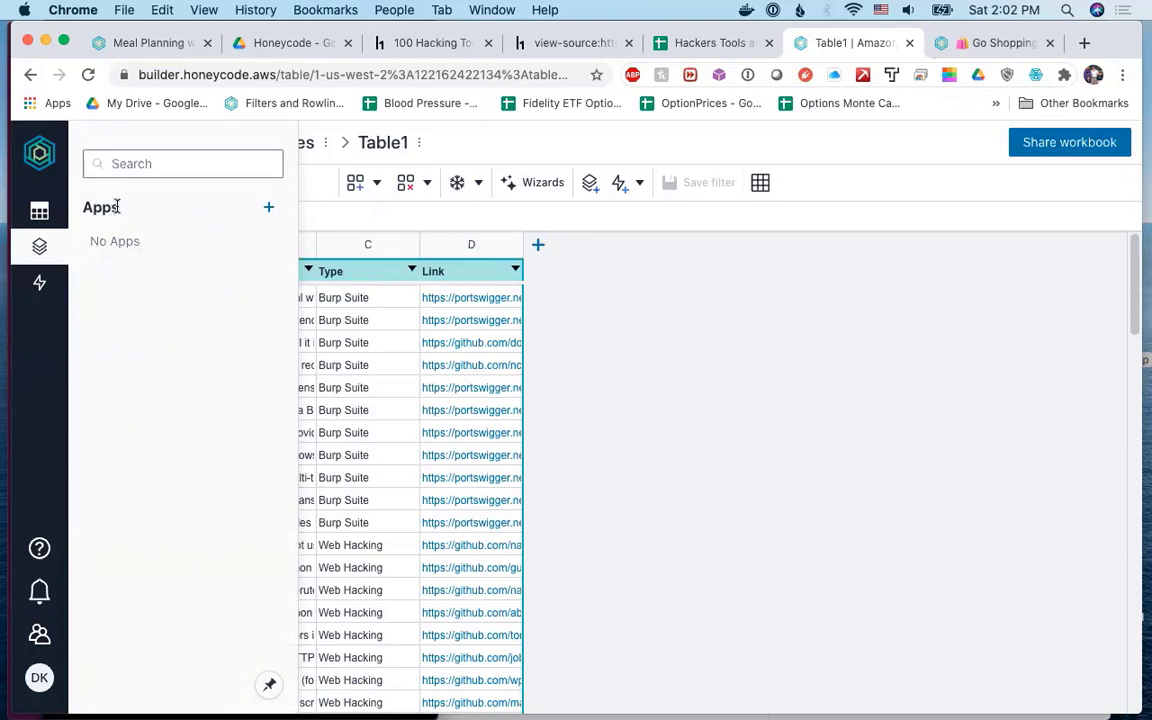
{"action": "left_click", "coordinate": [267, 207]}
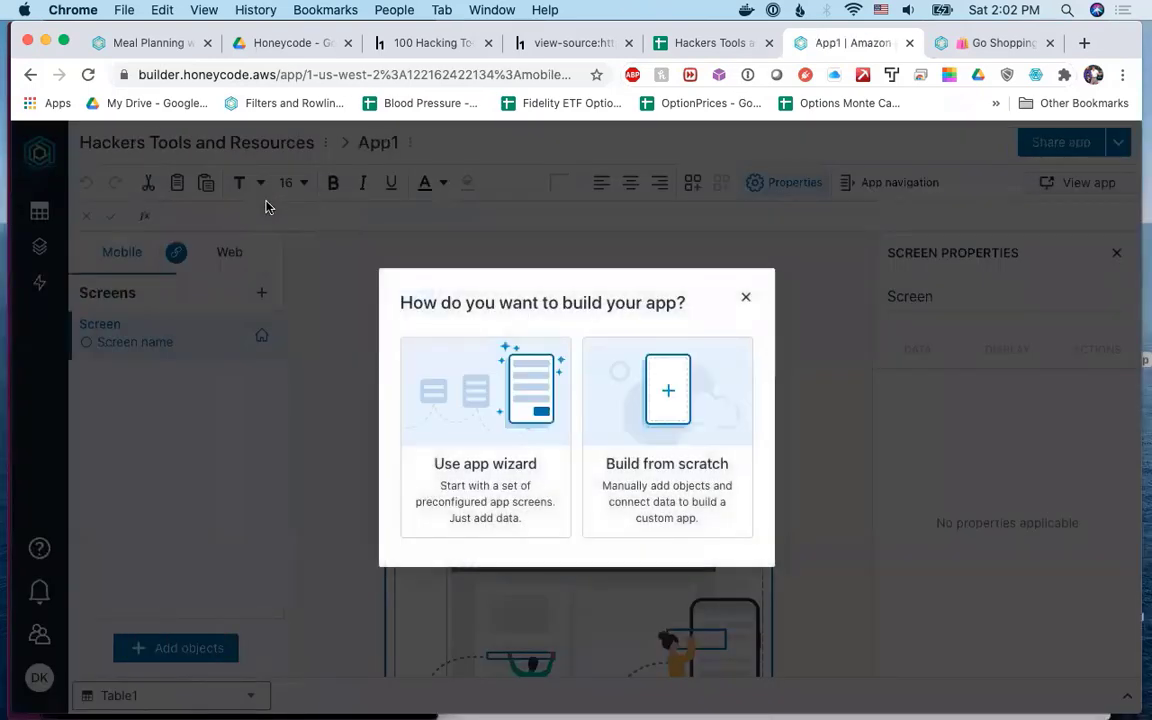
{"action": "left_click", "coordinate": [466, 369]}
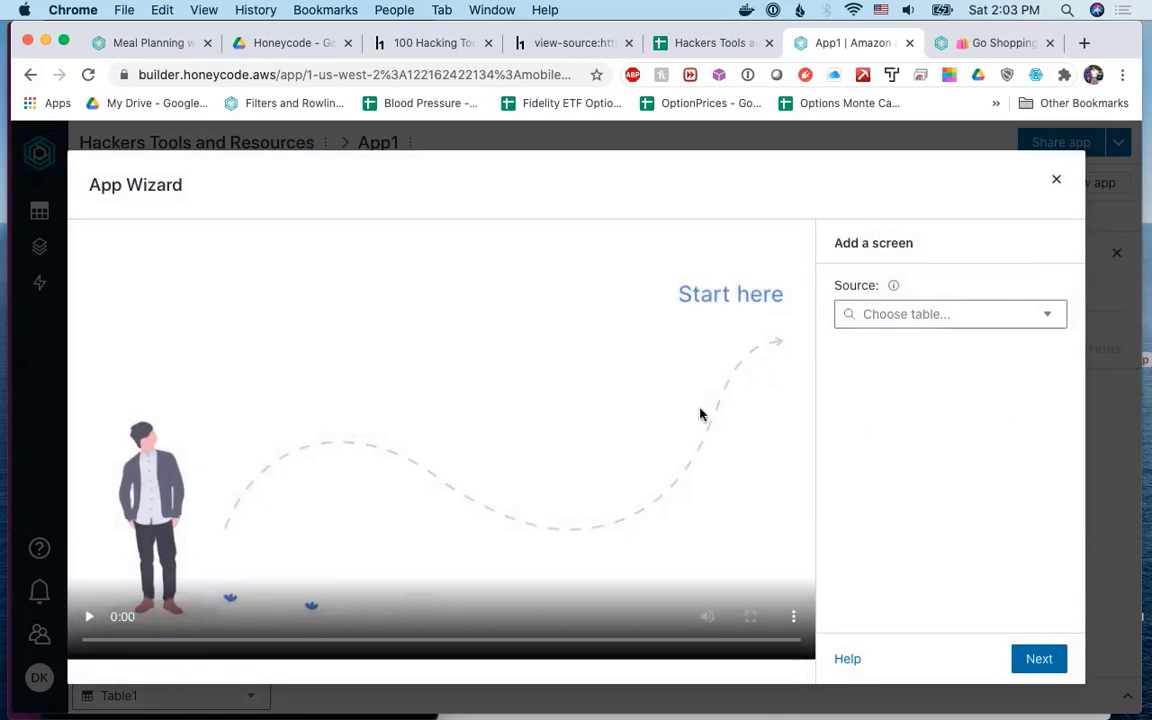
{"action": "left_click", "coordinate": [1048, 314]}
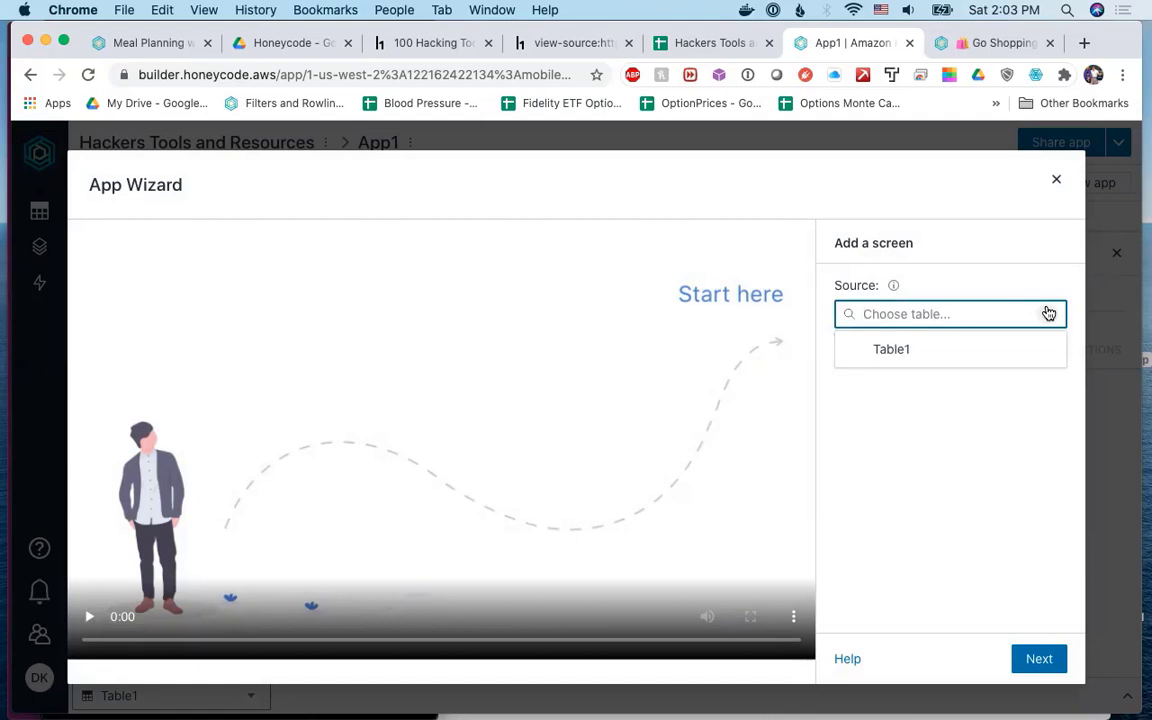
{"action": "left_click", "coordinate": [905, 352]}
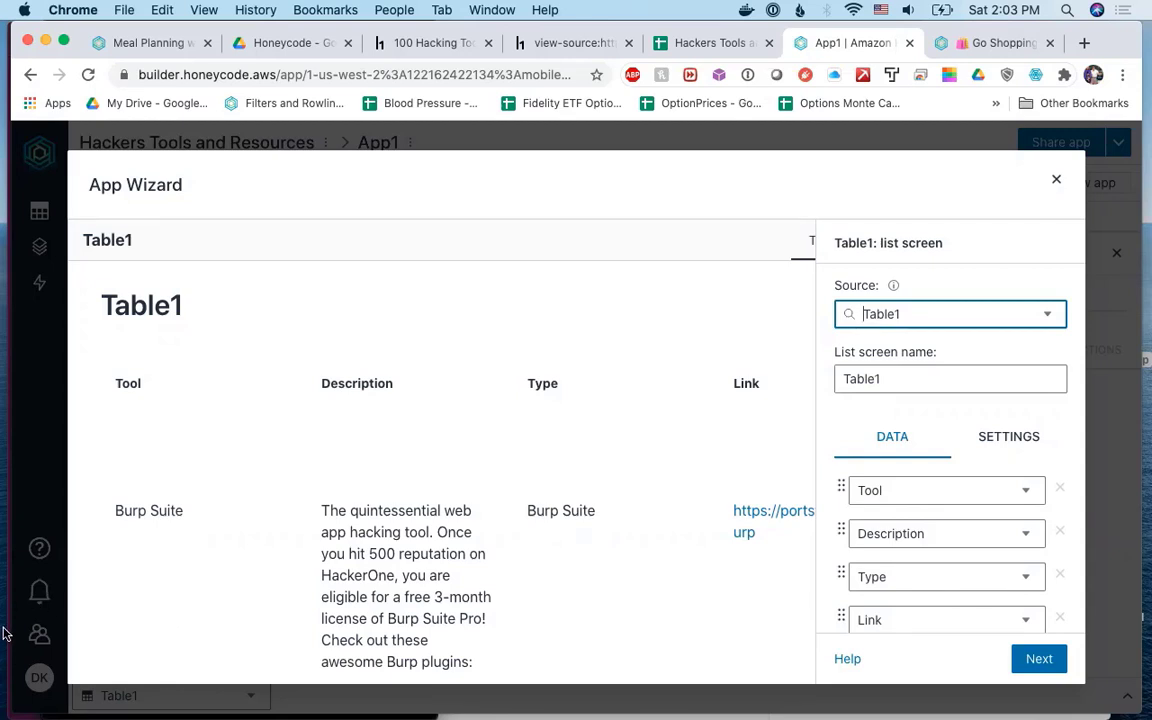
{"action": "left_click", "coordinate": [1030, 666]}
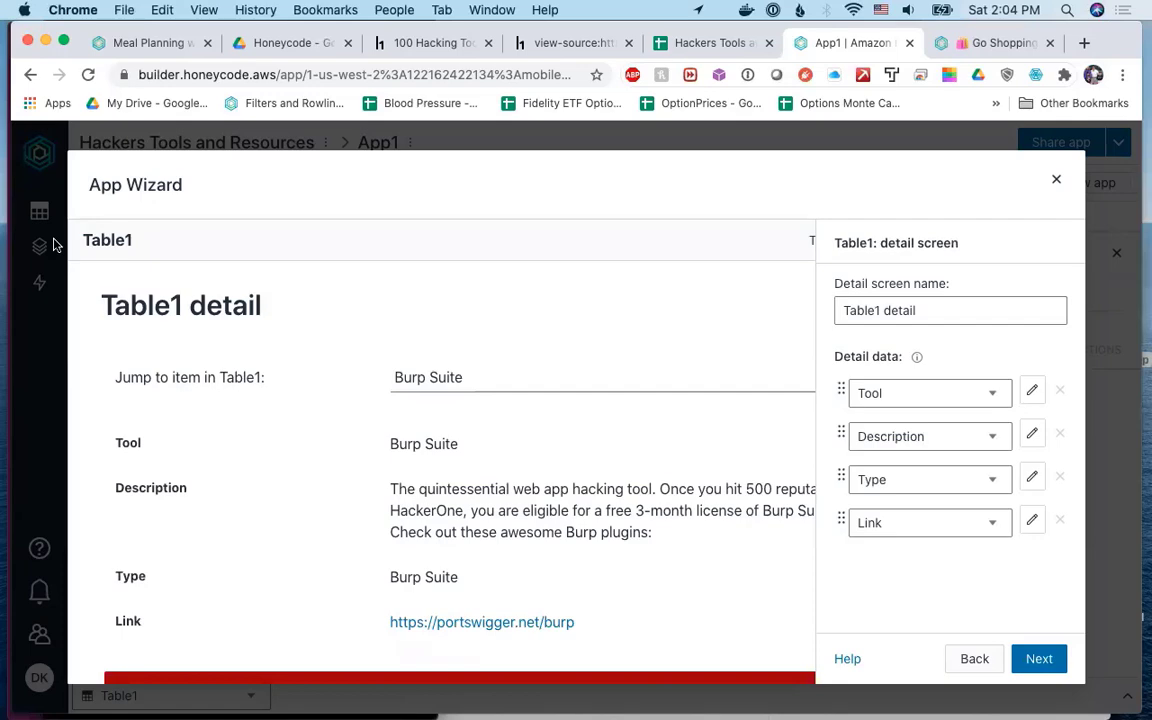
Keep the wizard's default detail and form screens with read-only detail columns, and finish building the Table1 app.
{"action": "scroll", "coordinate": [318, 320], "scroll_direction": "down", "scroll_amount": 2}
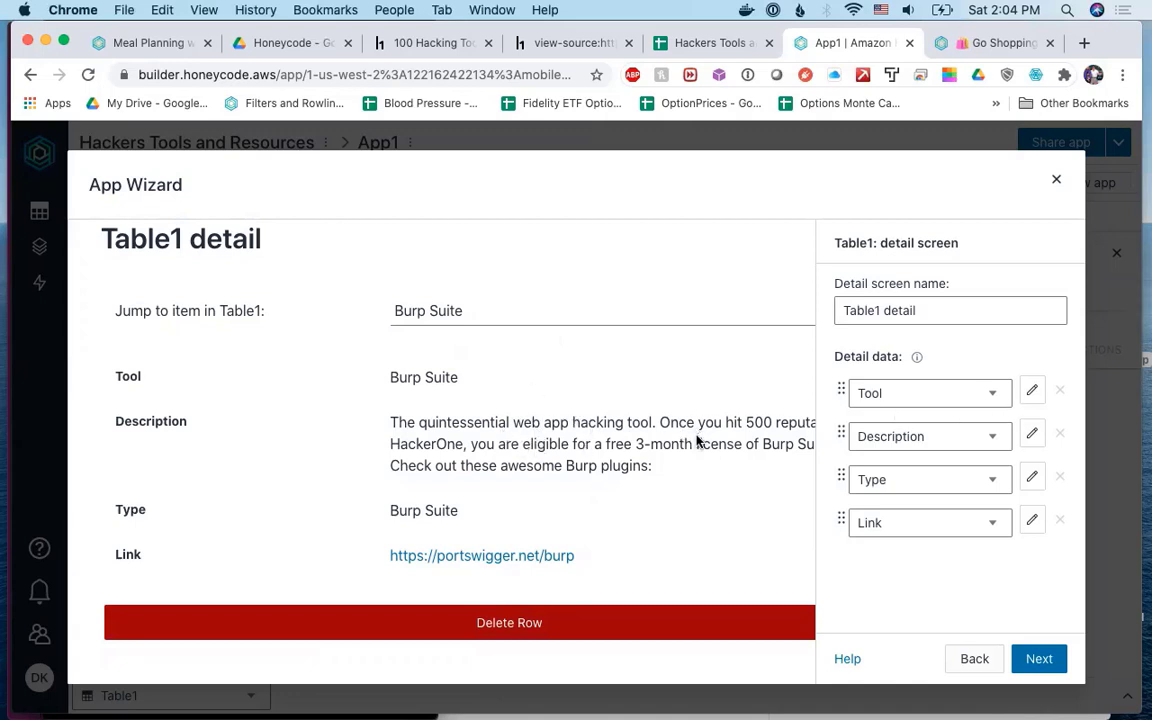
{"action": "left_click", "coordinate": [1033, 393]}
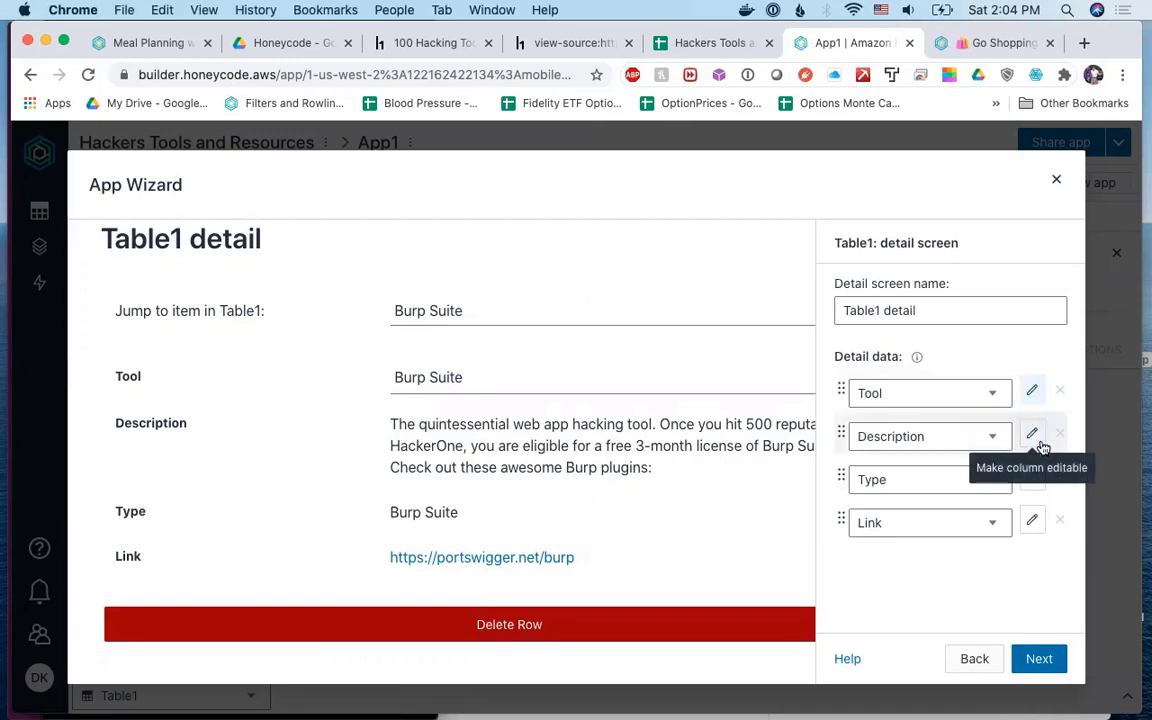
{"action": "left_click", "coordinate": [1033, 391]}
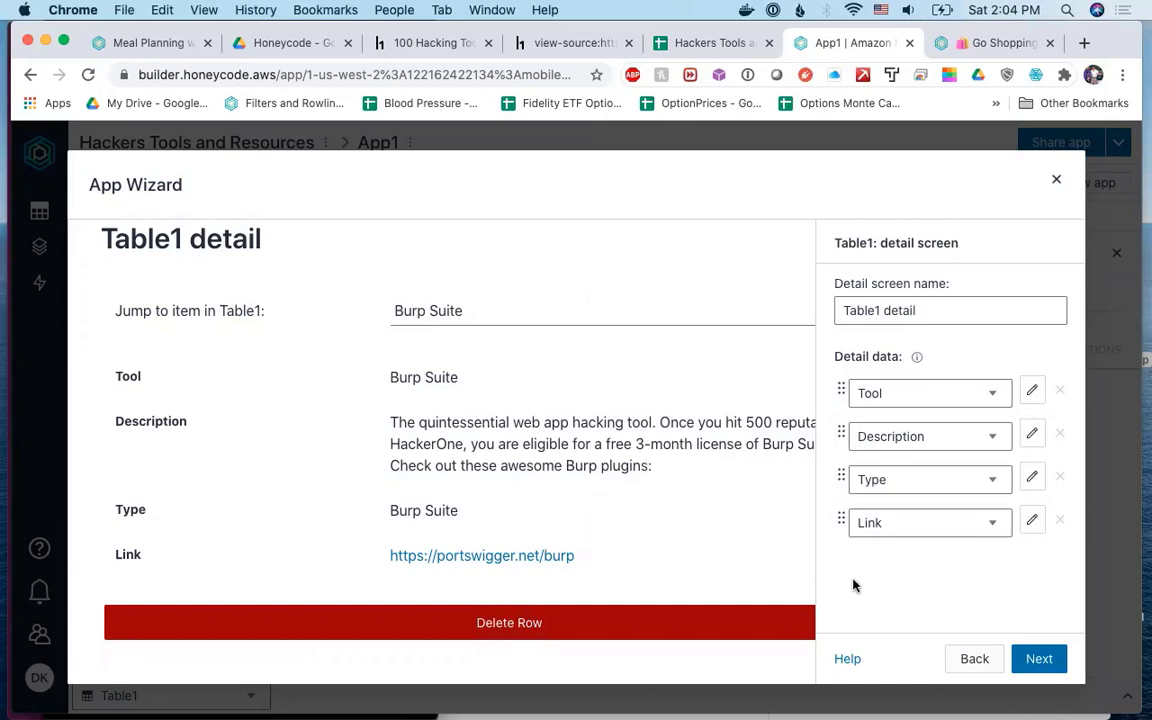
{"action": "left_click", "coordinate": [1040, 659]}
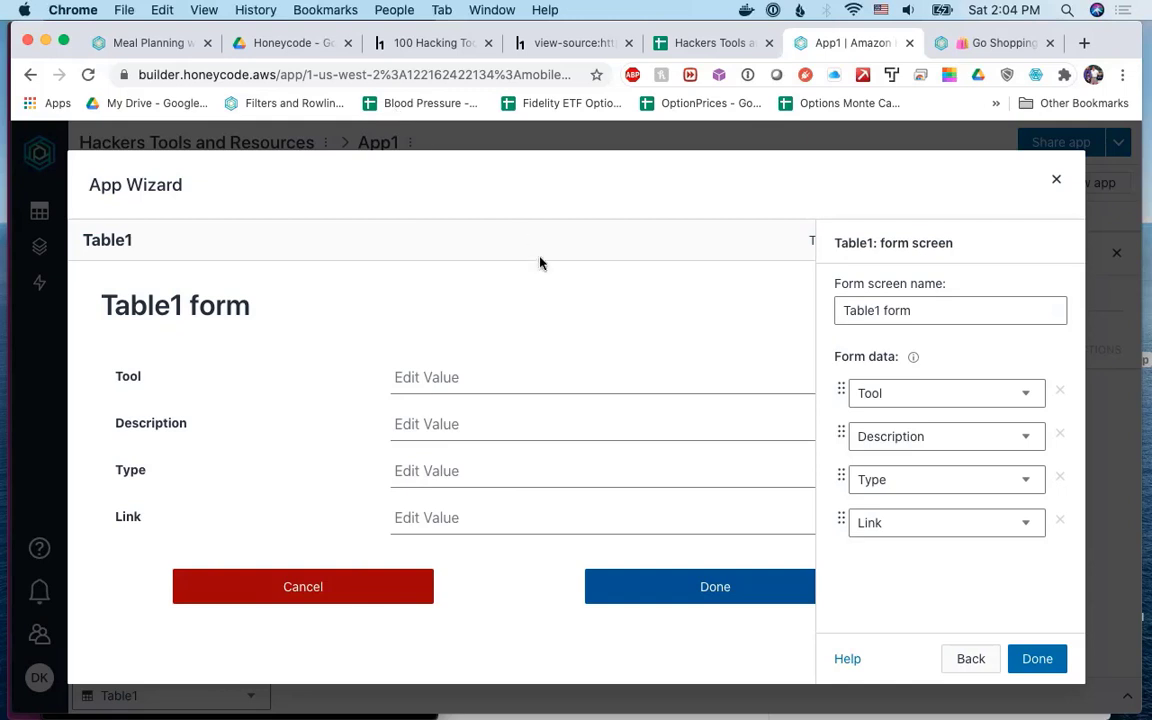
{"action": "scroll", "coordinate": [545, 268], "scroll_direction": "down", "scroll_amount": 1}
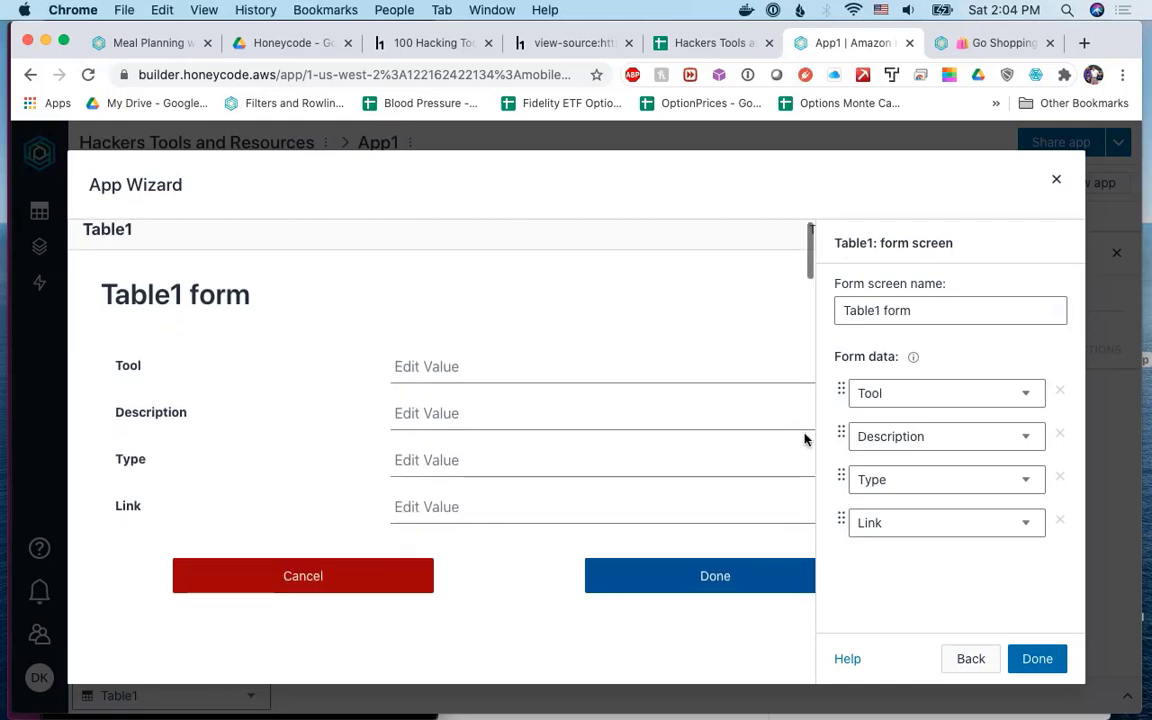
{"action": "left_click", "coordinate": [1030, 662]}
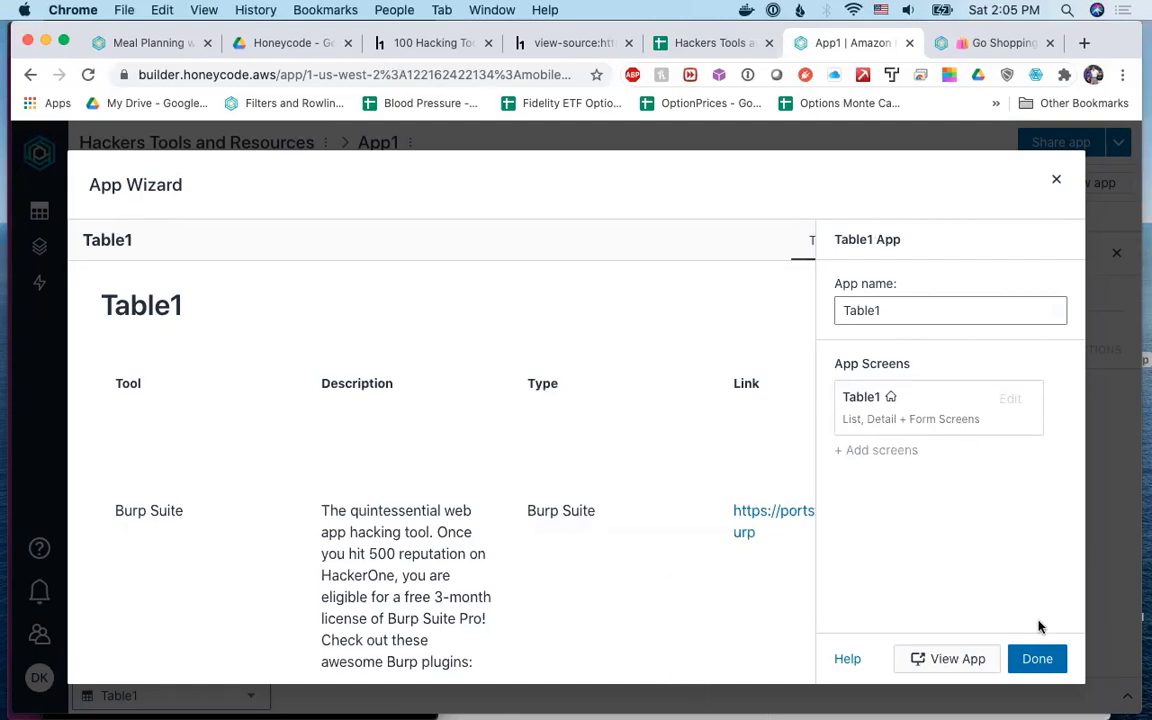
{"action": "left_click", "coordinate": [1040, 660]}
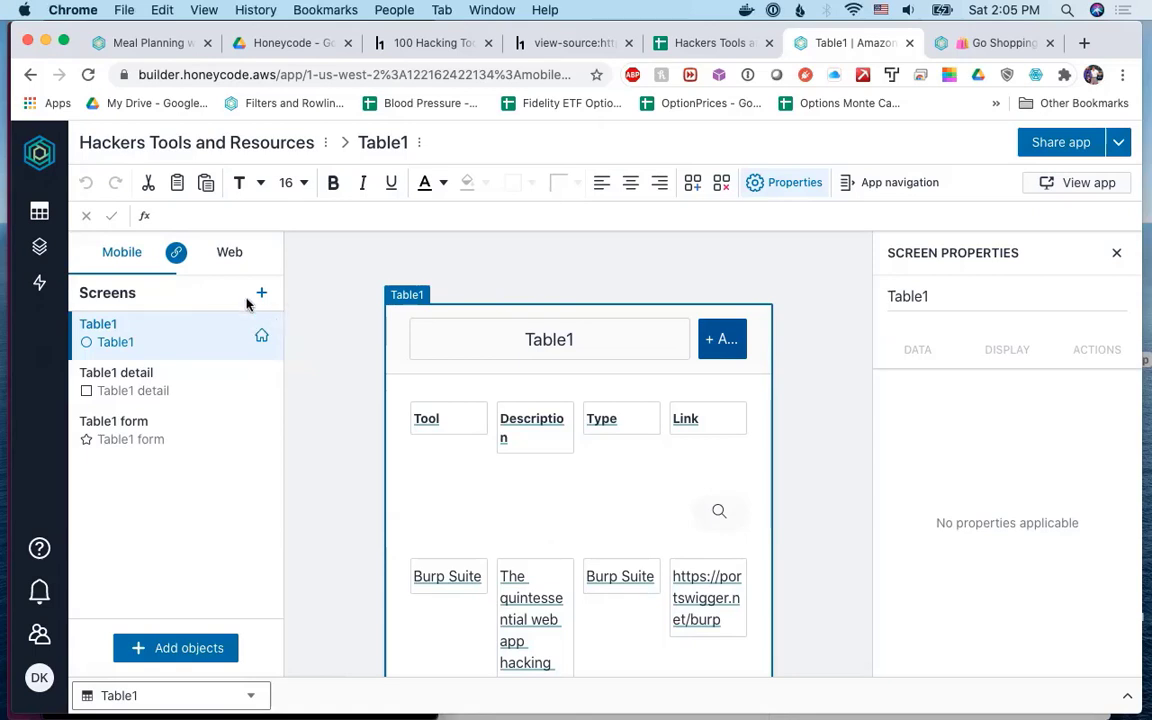
Check the workbook's list of apps and review the mobile layout of the Table1 list screen in the builder.
{"action": "left_click", "coordinate": [40, 251]}
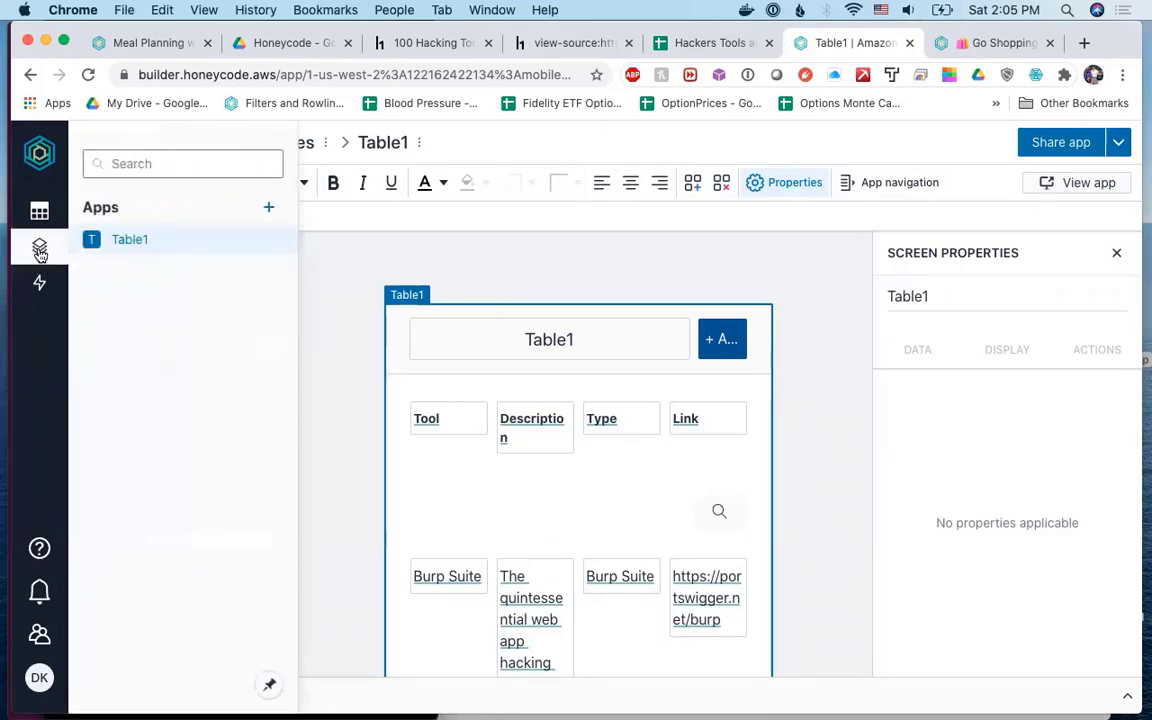
{"action": "left_click", "coordinate": [40, 251]}
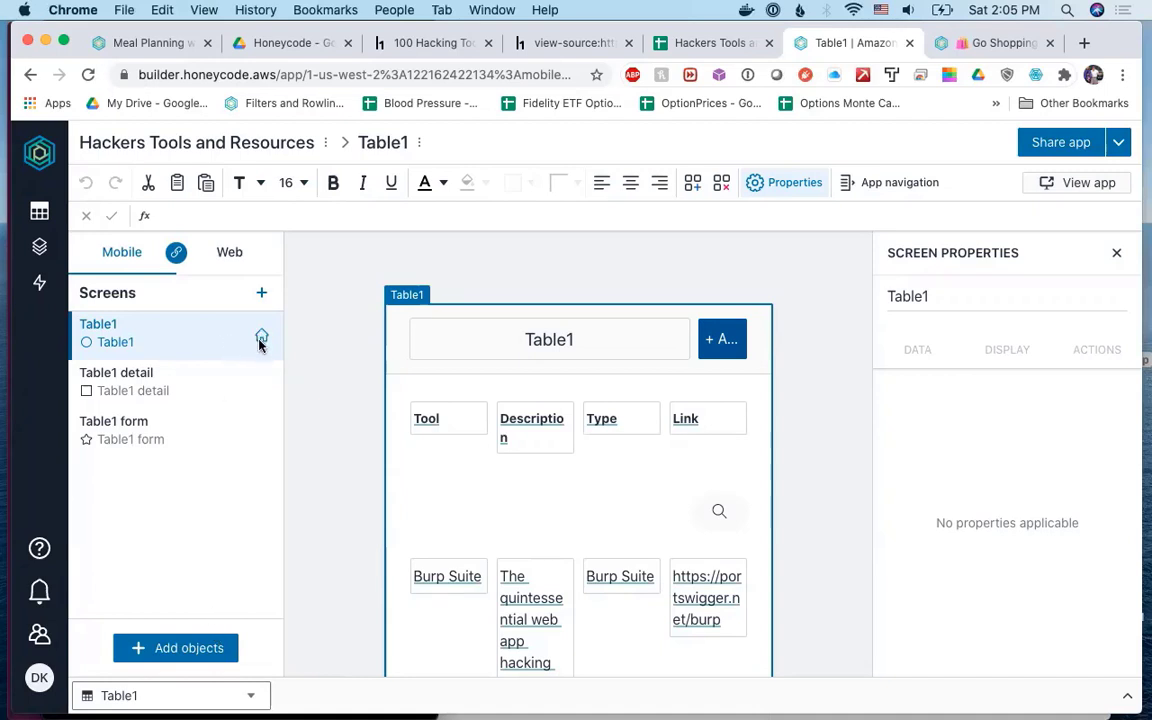
{"action": "scroll", "coordinate": [486, 537], "scroll_direction": "down", "scroll_amount": 3}
{"action": "scroll", "coordinate": [486, 537], "scroll_direction": "down", "scroll_amount": 4}
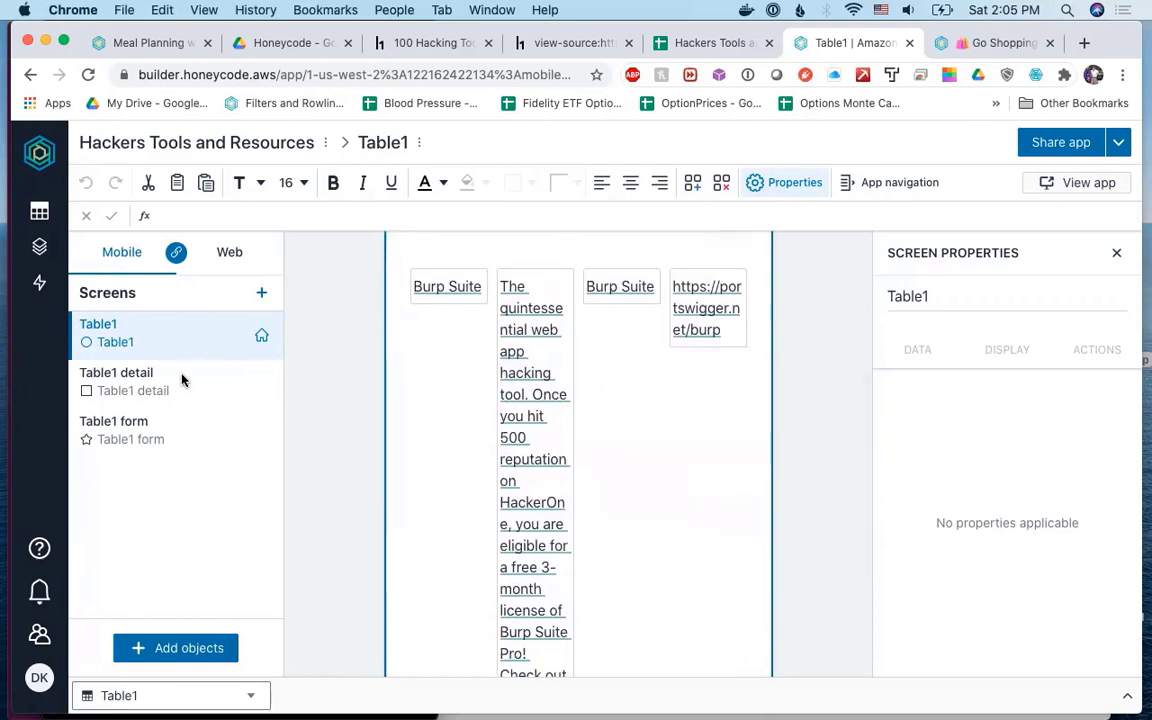
Open the live web view of the Table1 app and look through its tools, descriptions, types and links.
{"action": "left_click", "coordinate": [1088, 183]}
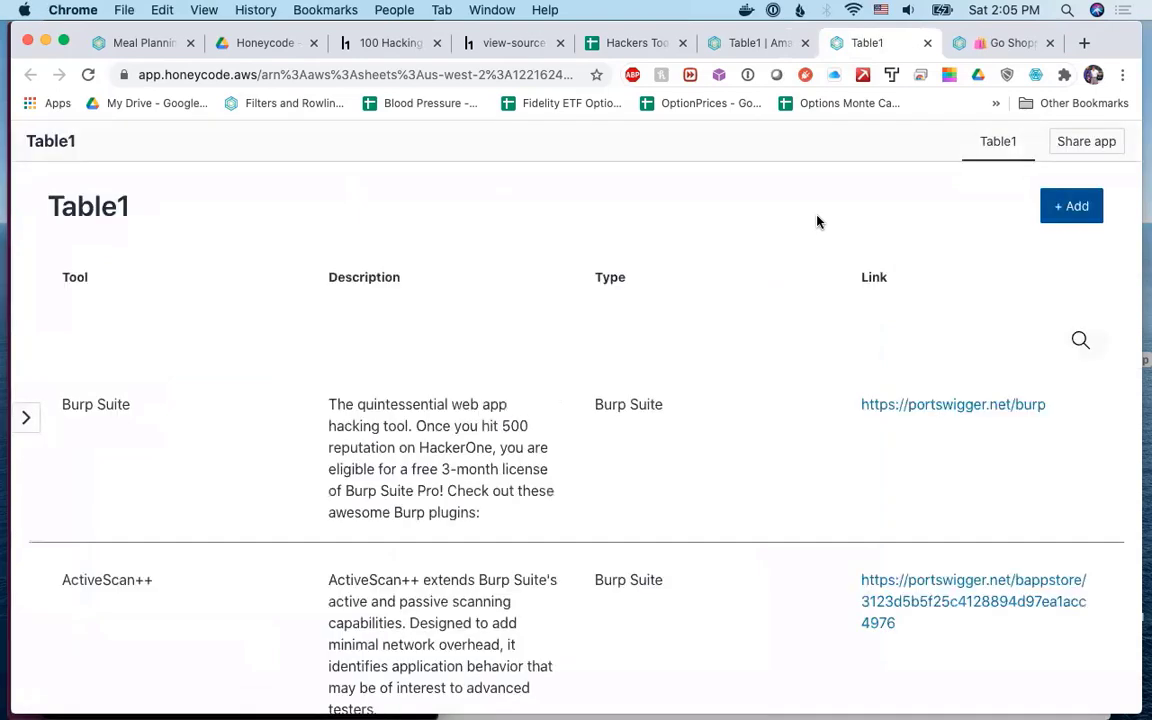
{"action": "scroll", "coordinate": [817, 221], "scroll_direction": "down", "scroll_amount": 3}
{"action": "scroll", "coordinate": [817, 221], "scroll_direction": "up", "scroll_amount": 3}
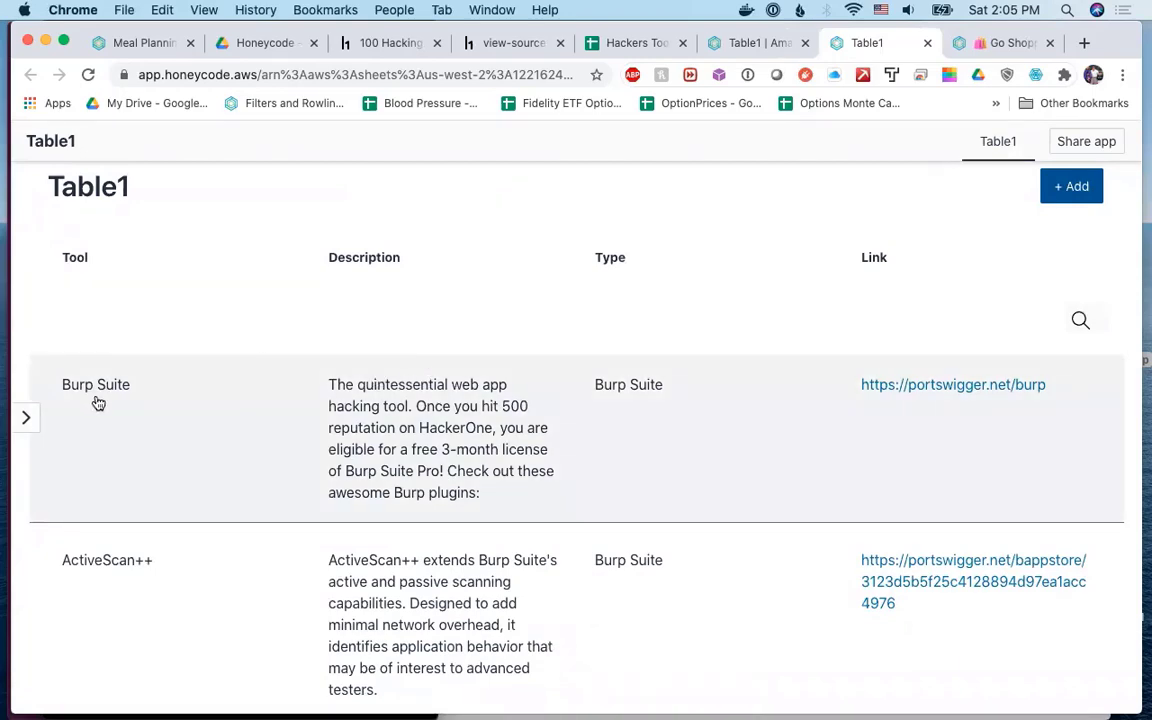
{"action": "scroll", "coordinate": [113, 491], "scroll_direction": "down", "scroll_amount": 4}
{"action": "scroll", "coordinate": [112, 490], "scroll_direction": "down", "scroll_amount": 2}
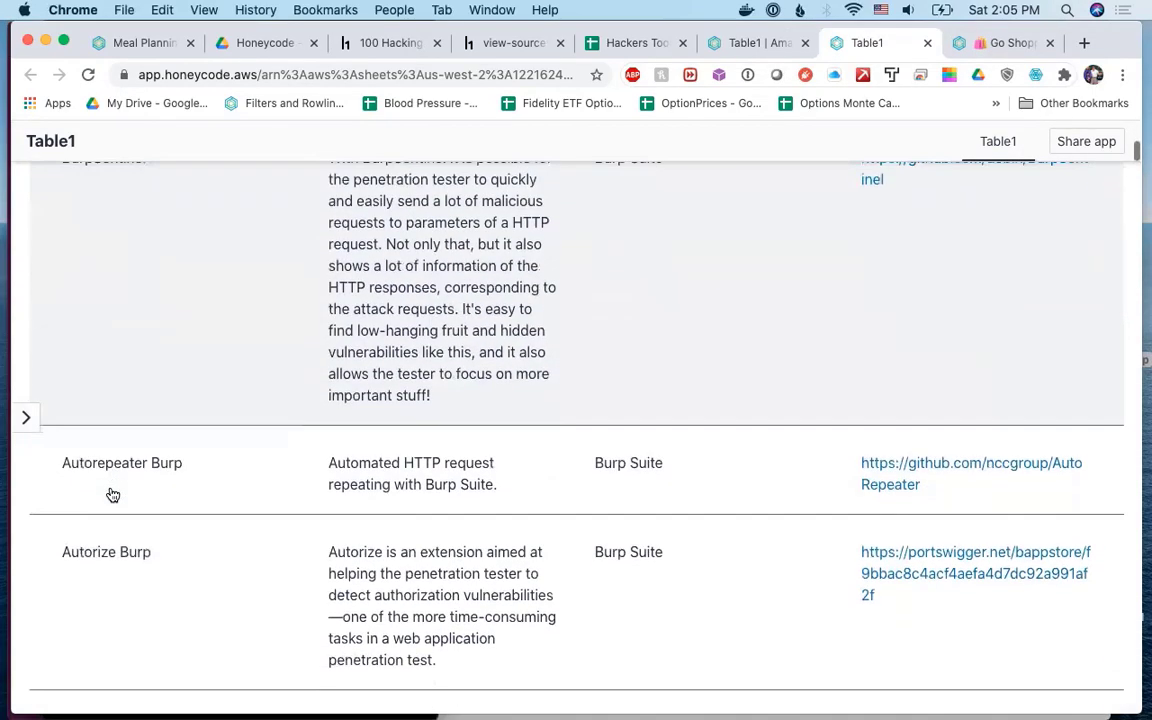
{"action": "scroll", "coordinate": [114, 465], "scroll_direction": "up", "scroll_amount": 4}
{"action": "scroll", "coordinate": [604, 333], "scroll_direction": "up", "scroll_amount": 2}
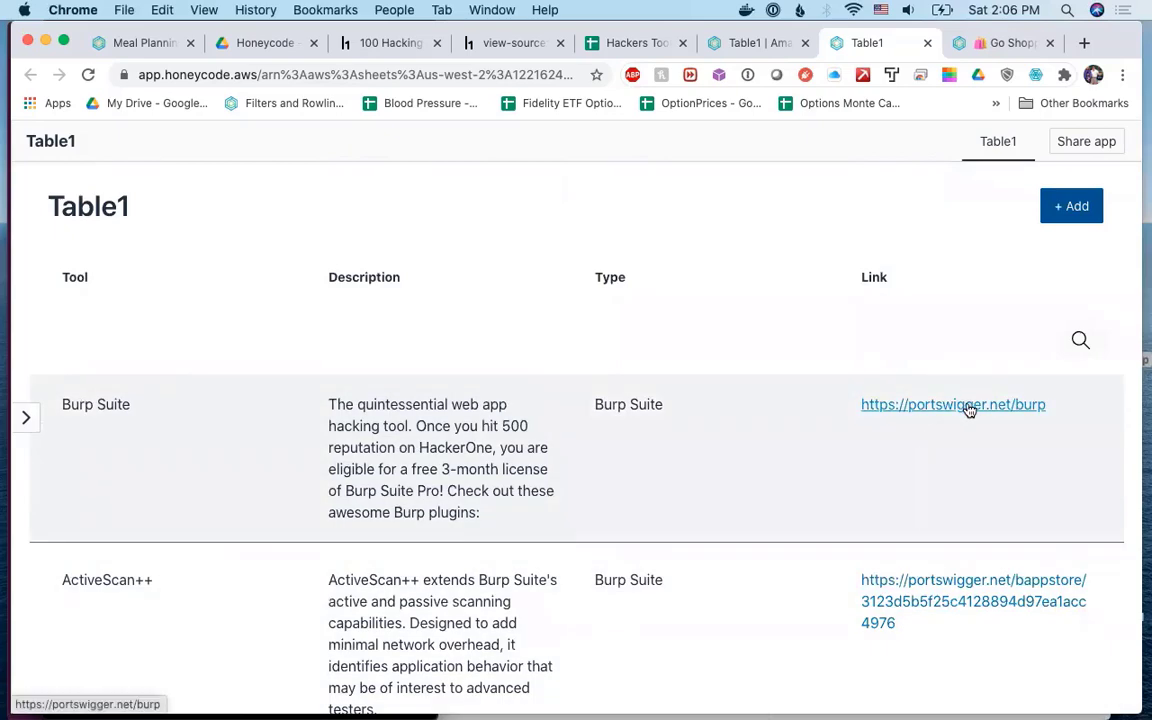
{"action": "scroll", "coordinate": [952, 438], "scroll_direction": "down", "scroll_amount": 4}
{"action": "scroll", "coordinate": [955, 440], "scroll_direction": "up", "scroll_amount": 2}
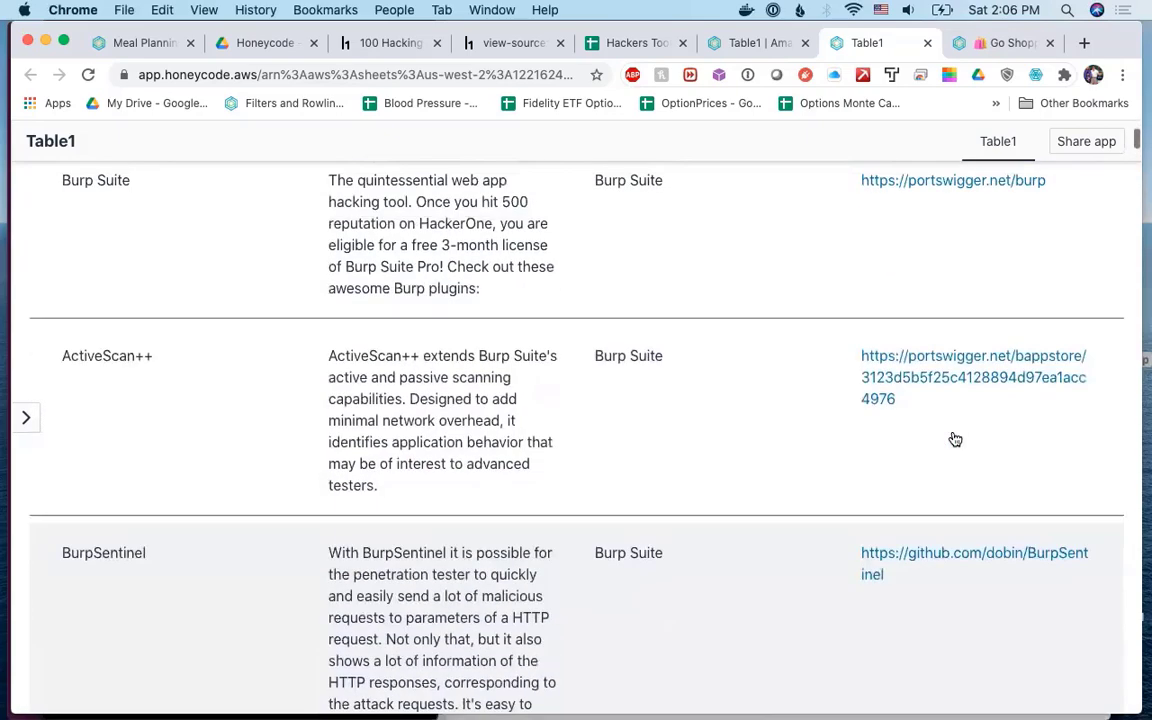
{"action": "scroll", "coordinate": [960, 420], "scroll_direction": "up", "scroll_amount": 1}
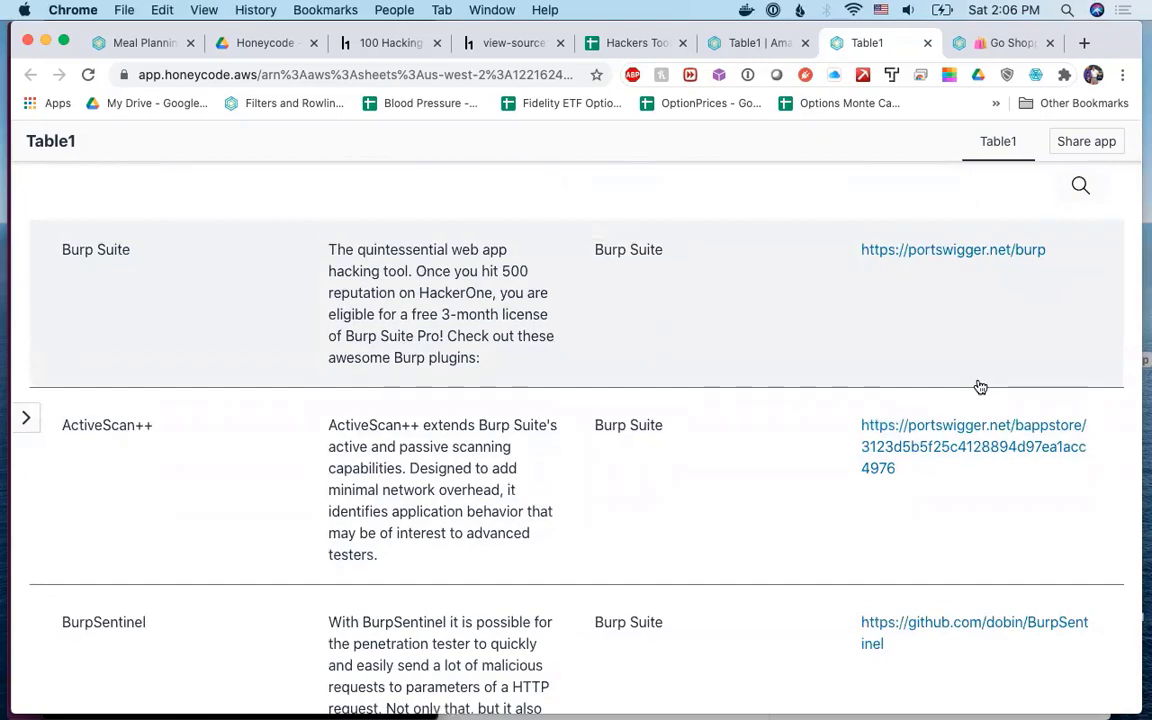
{"action": "scroll", "coordinate": [980, 387], "scroll_direction": "up", "scroll_amount": 2}
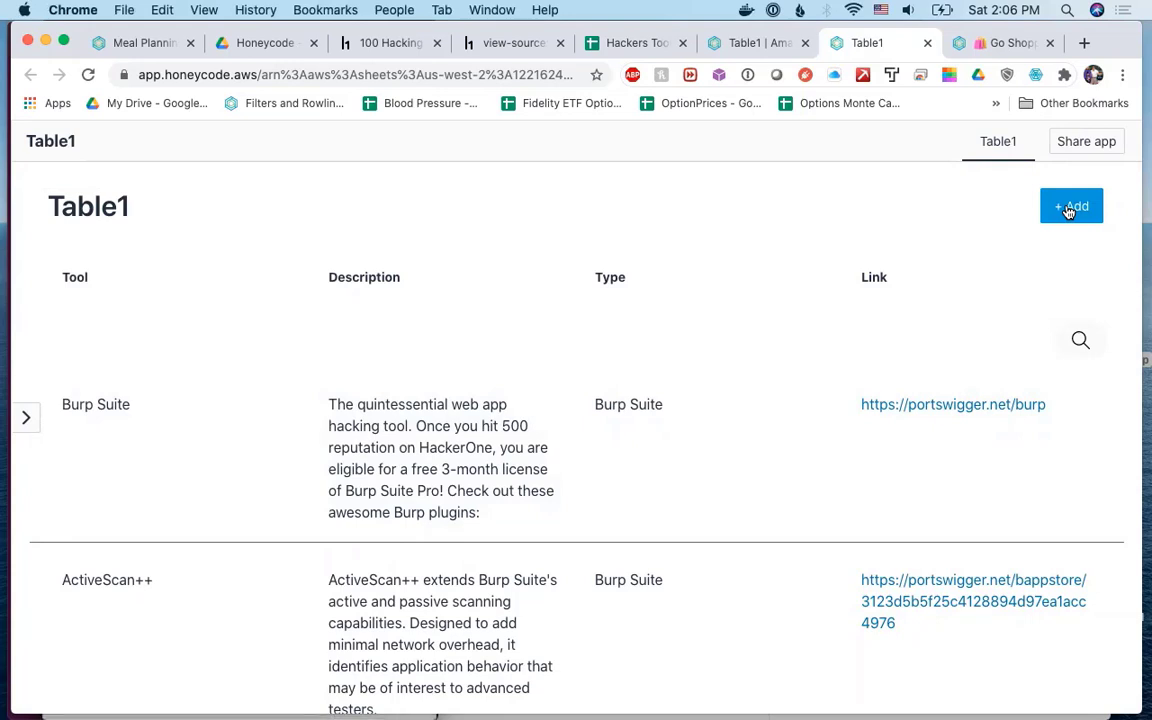
Switch to the mirrored phone in QuickTime Player and look through the tool list in the mobile version of the Table1 app.
{"action": "key", "text": "super+Tab"}
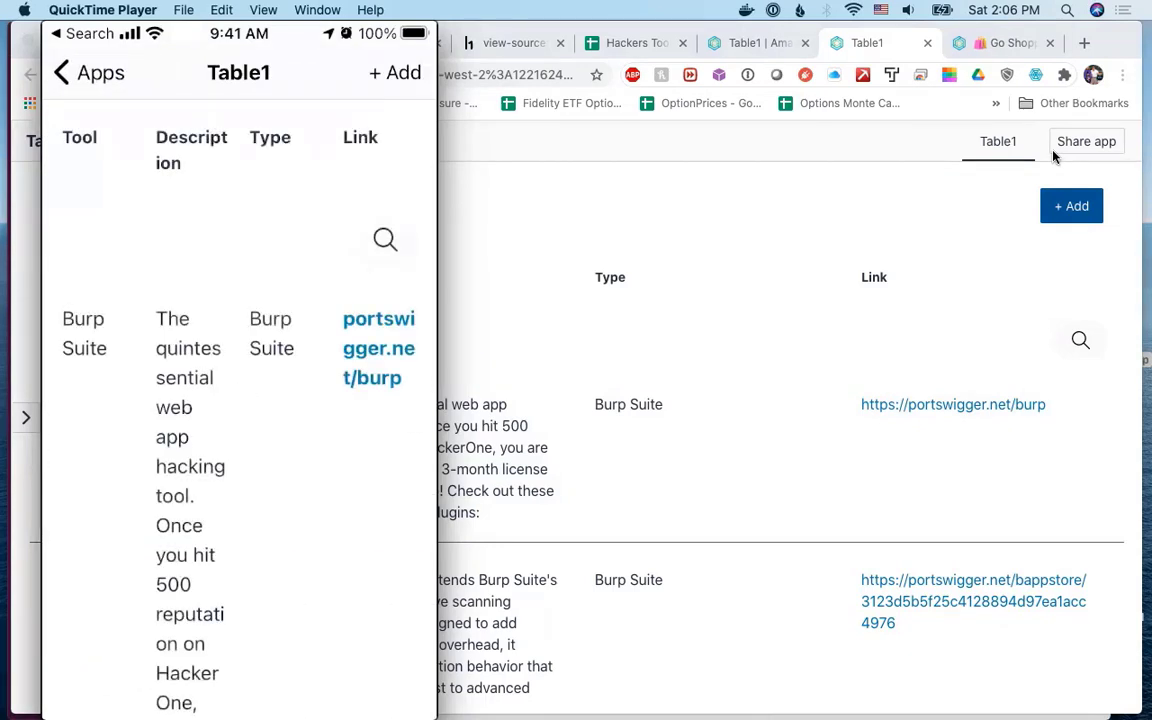
{"action": "mouse_move", "coordinate": [249, 643]}
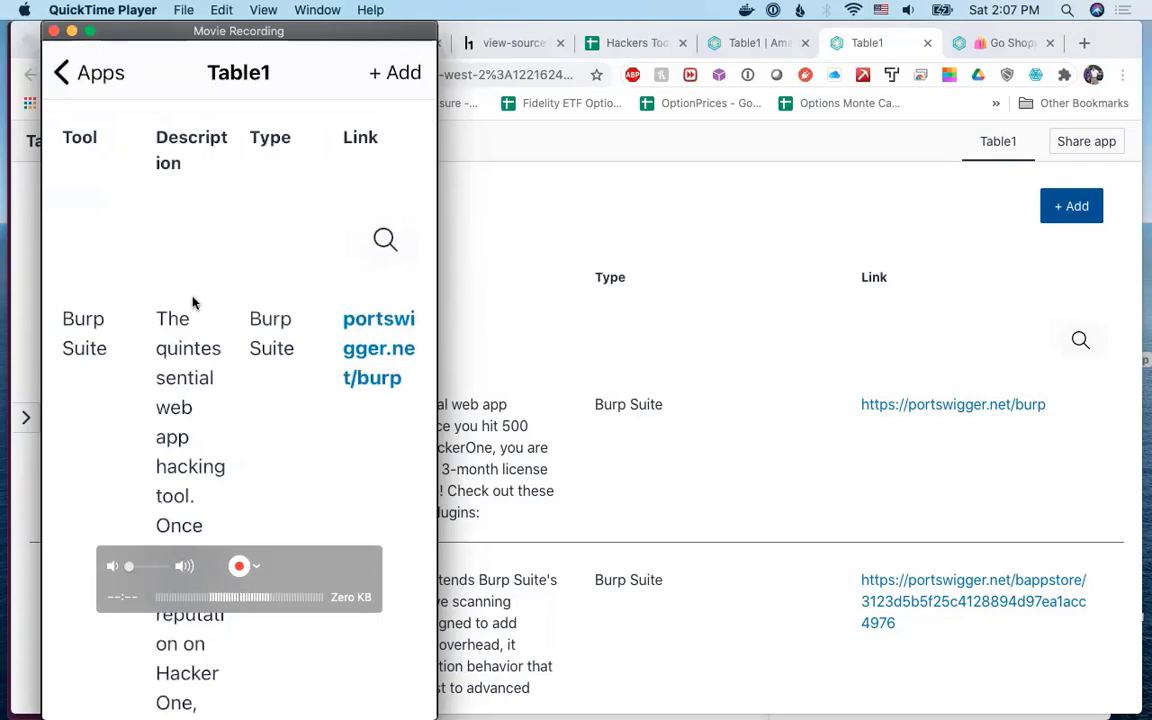
{"action": "left_click", "coordinate": [352, 297]}
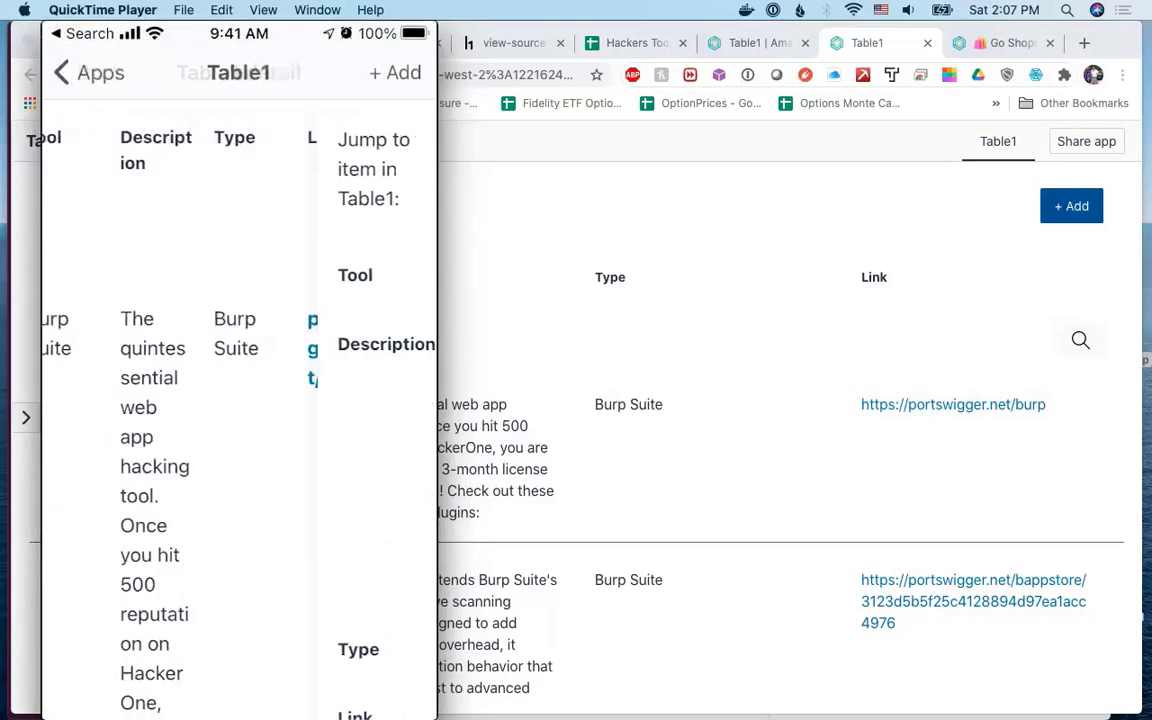
{"action": "scroll", "coordinate": [239, 400], "scroll_direction": "down", "scroll_amount": 10}
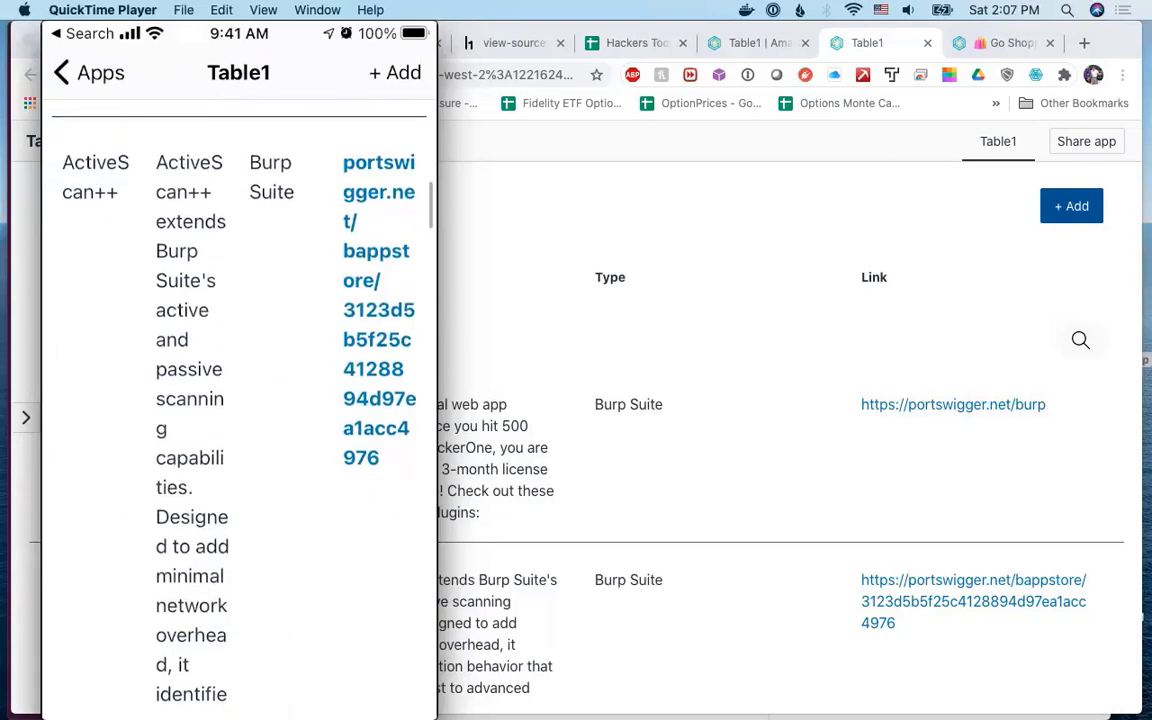
{"action": "scroll", "coordinate": [239, 400], "scroll_direction": "down", "scroll_amount": 10}
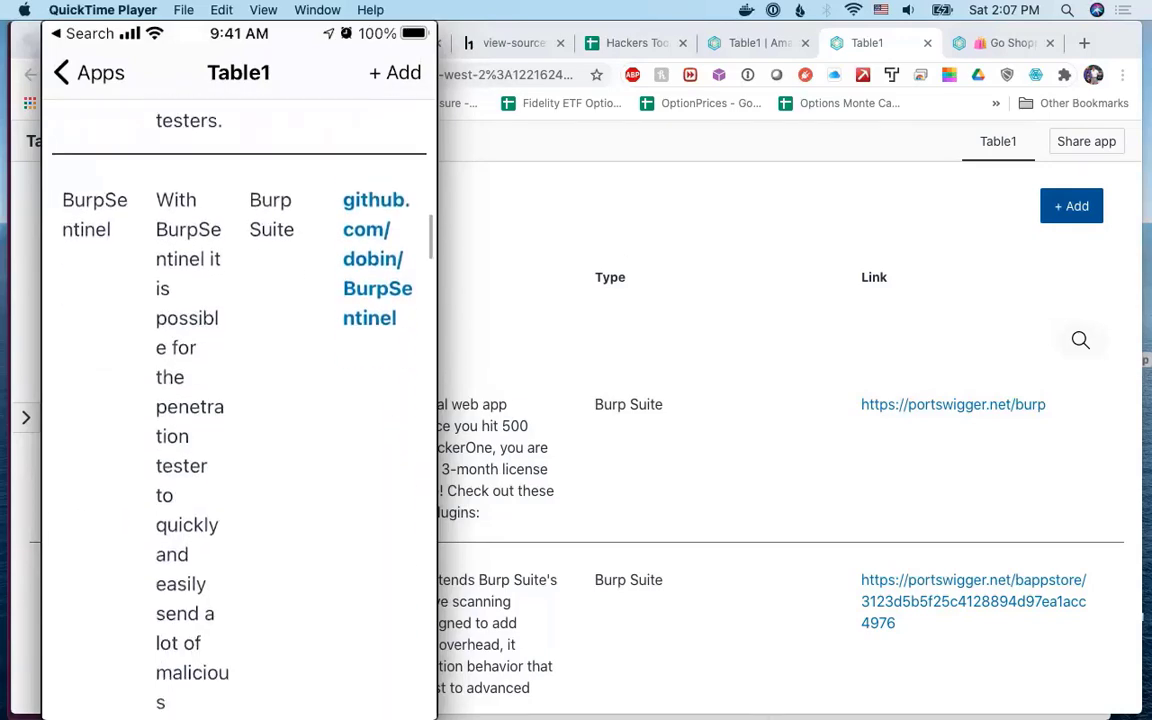
{"action": "scroll", "coordinate": [239, 400], "scroll_direction": "up", "scroll_amount": 1}
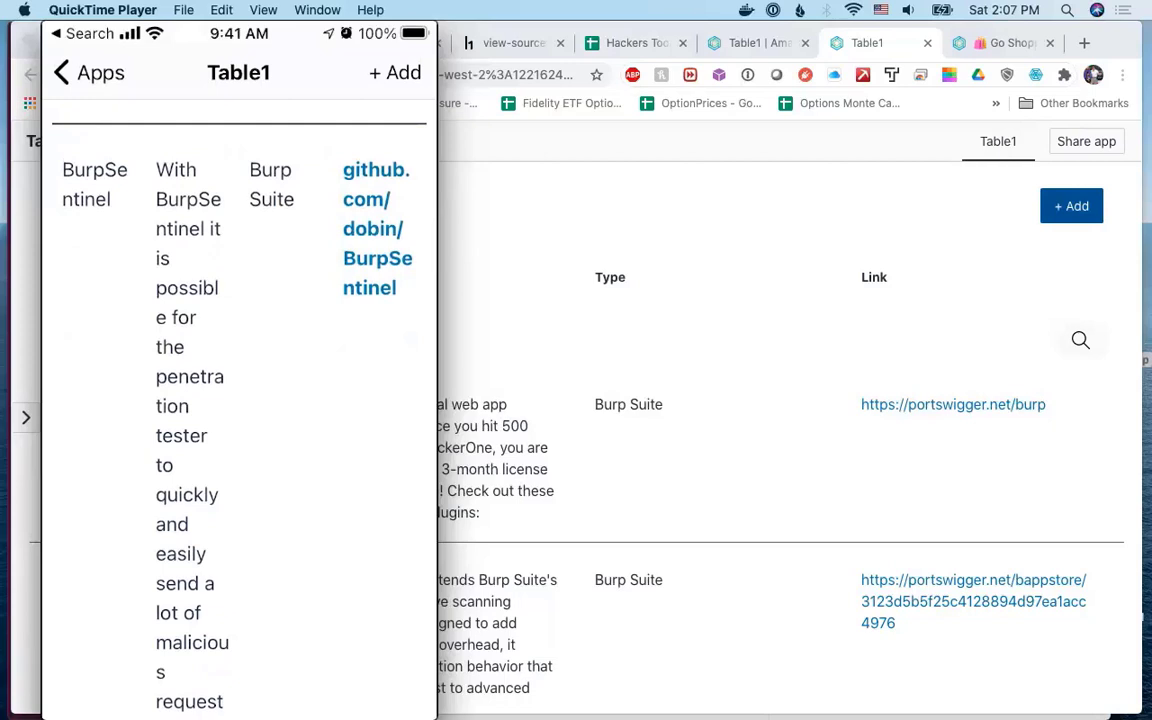
Switch from the mirrored phone back to the Table1 builder in Chrome and examine the mobile list screen's headers and column layout.
{"action": "mouse_move", "coordinate": [249, 375]}
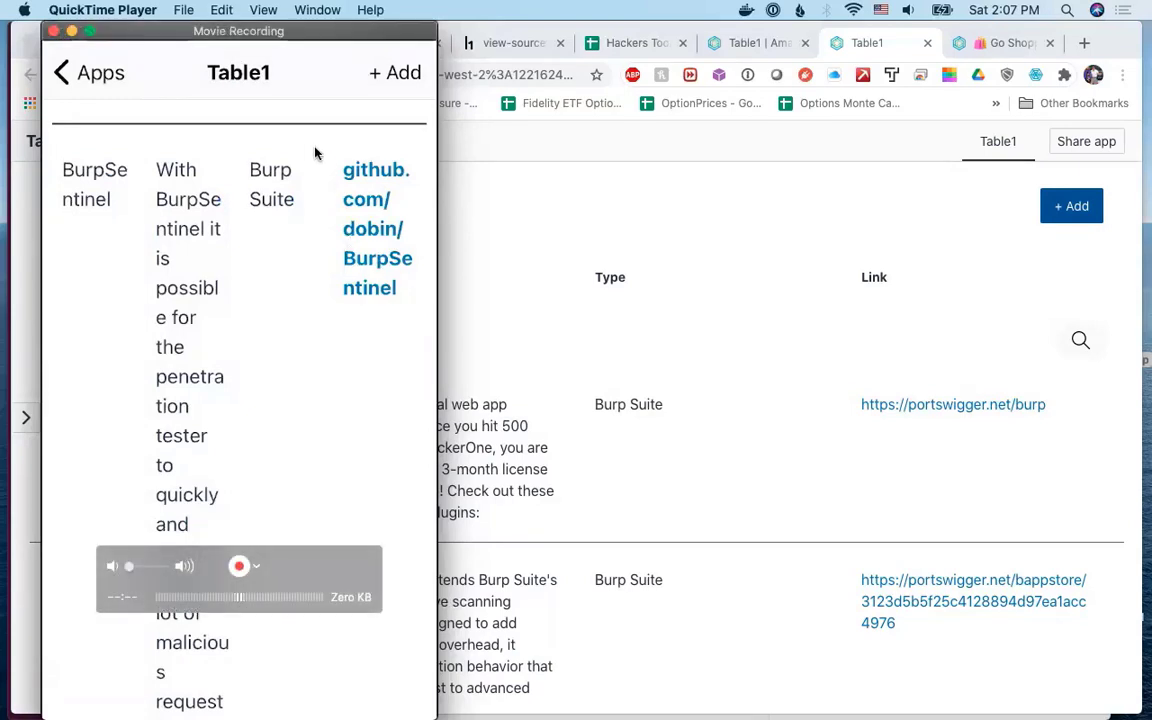
{"action": "left_click", "coordinate": [586, 205]}
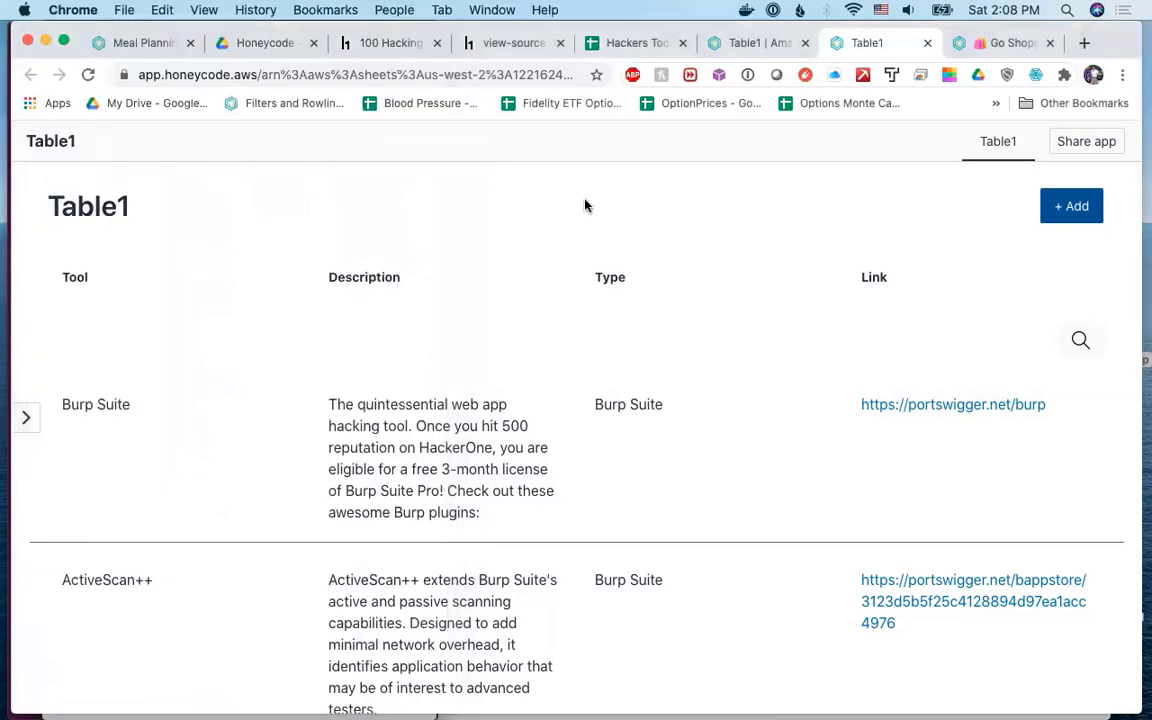
{"action": "left_click", "coordinate": [749, 46]}
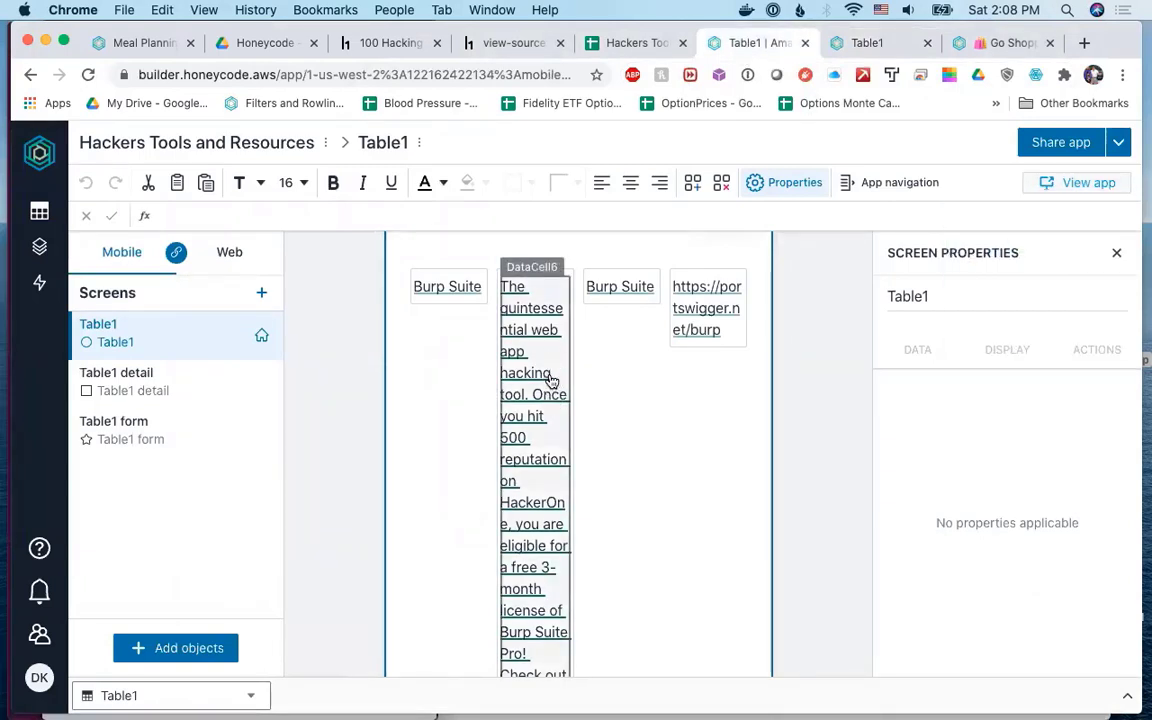
{"action": "scroll", "coordinate": [551, 370], "scroll_direction": "up", "scroll_amount": 1}
{"action": "scroll", "coordinate": [551, 370], "scroll_direction": "up", "scroll_amount": 5}
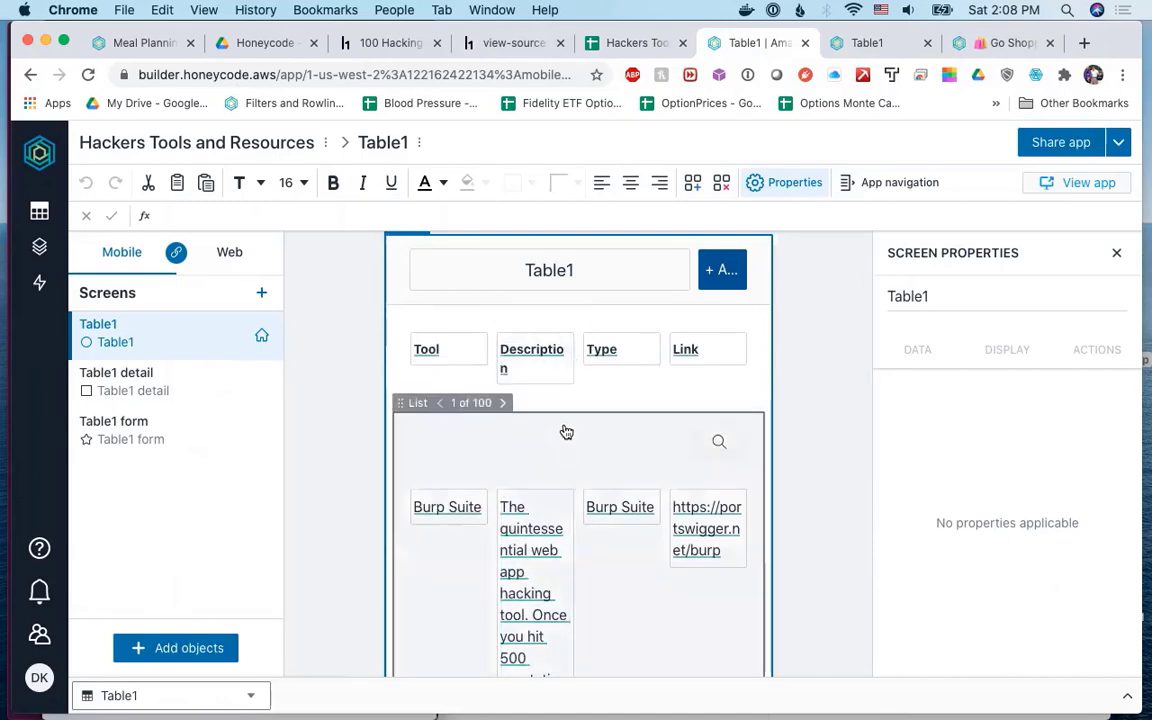
{"action": "scroll", "coordinate": [563, 432], "scroll_direction": "down", "scroll_amount": 3}
{"action": "scroll", "coordinate": [563, 430], "scroll_direction": "down", "scroll_amount": 3}
{"action": "scroll", "coordinate": [566, 419], "scroll_direction": "up", "scroll_amount": 4}
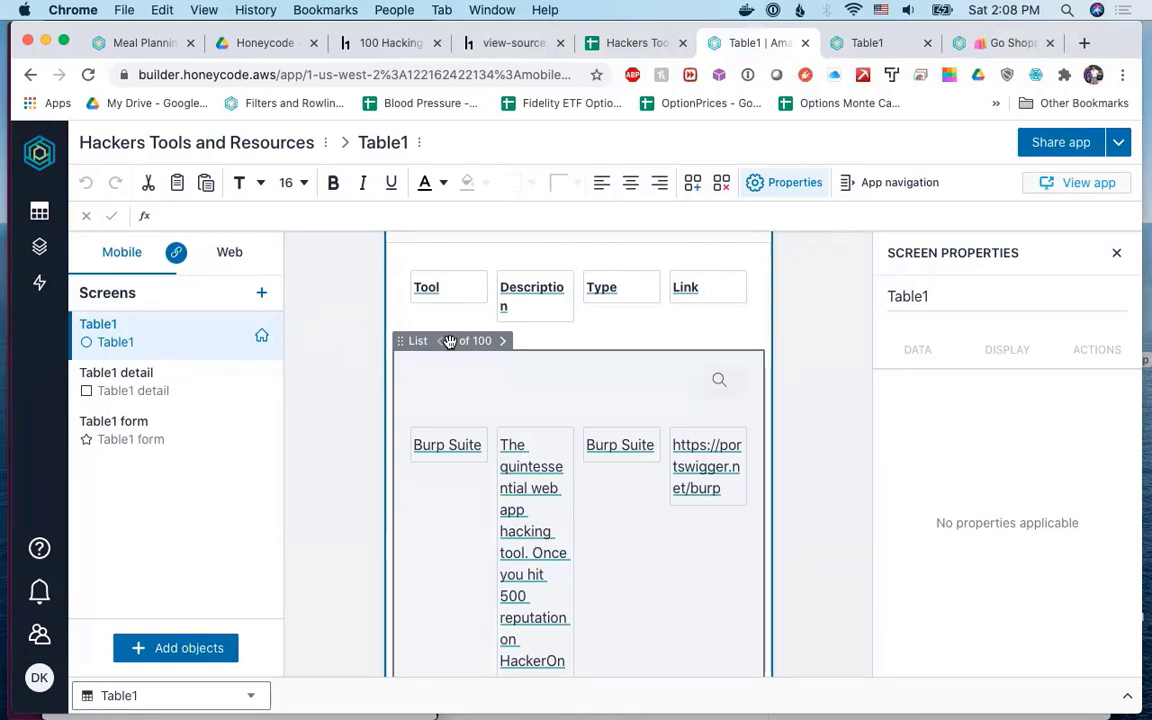
{"action": "scroll", "coordinate": [450, 341], "scroll_direction": "down", "scroll_amount": 2}
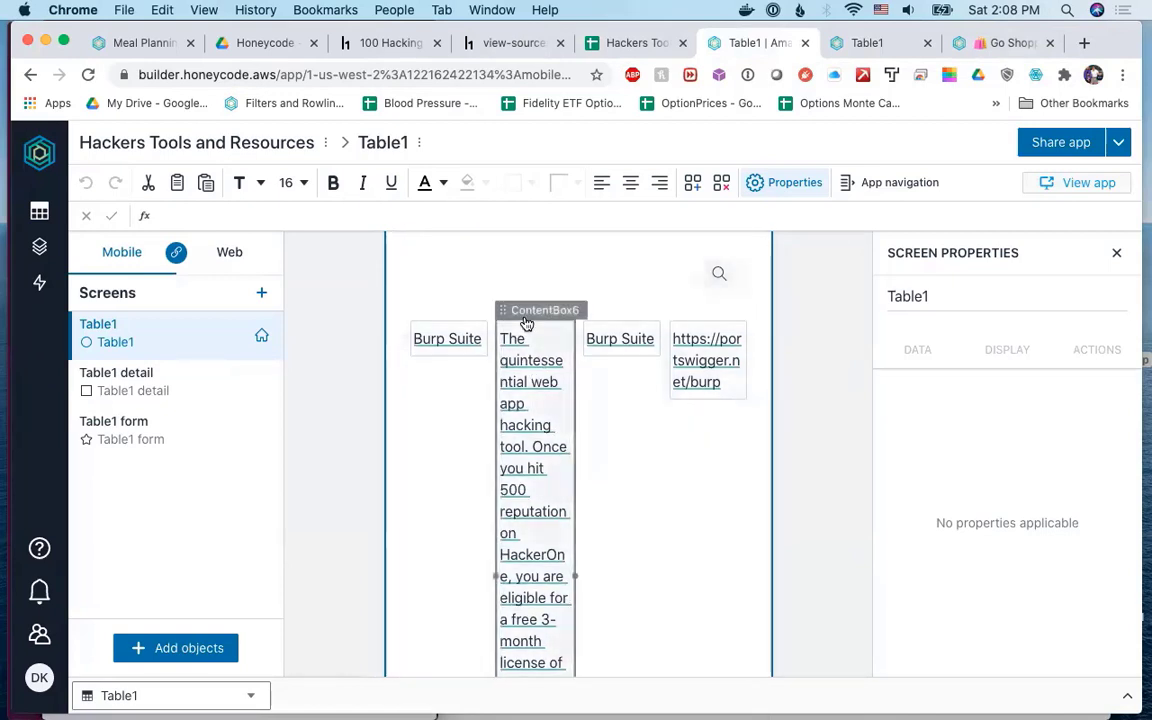
Add a new segment inside the list, directly below the row segment that holds the tool, description, type and link.
{"action": "left_click", "coordinate": [526, 309]}
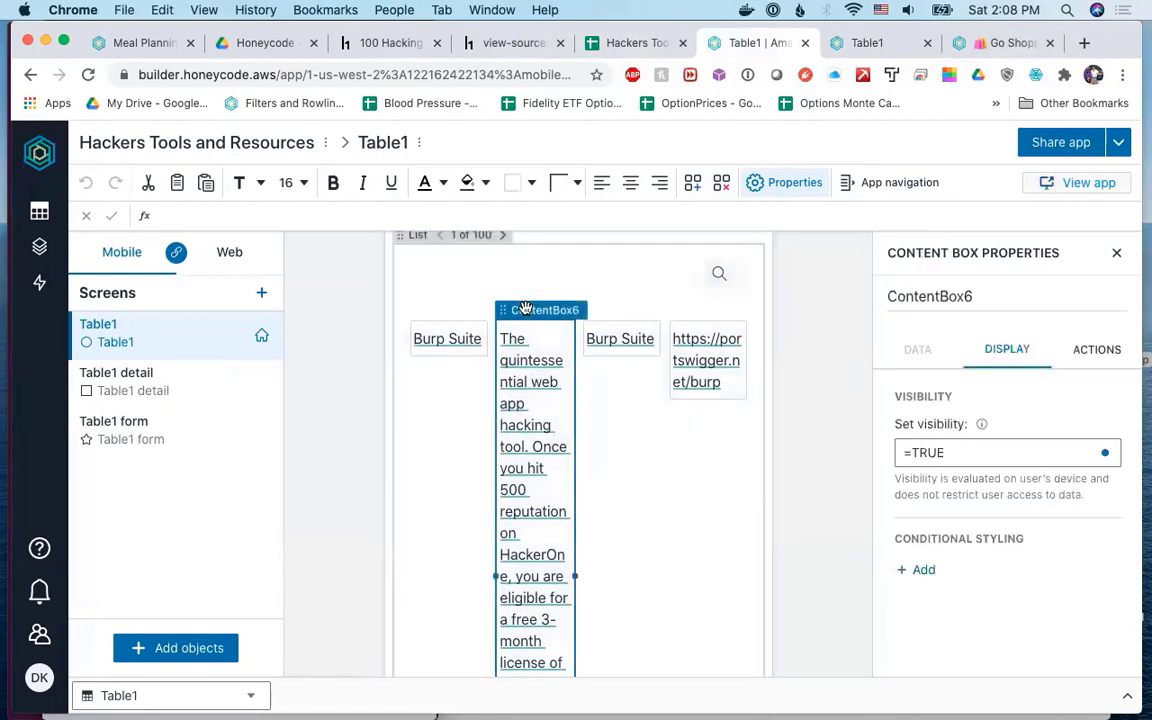
{"action": "scroll", "coordinate": [530, 275], "scroll_direction": "up", "scroll_amount": 2}
{"action": "scroll", "coordinate": [530, 278], "scroll_direction": "down", "scroll_amount": 2}
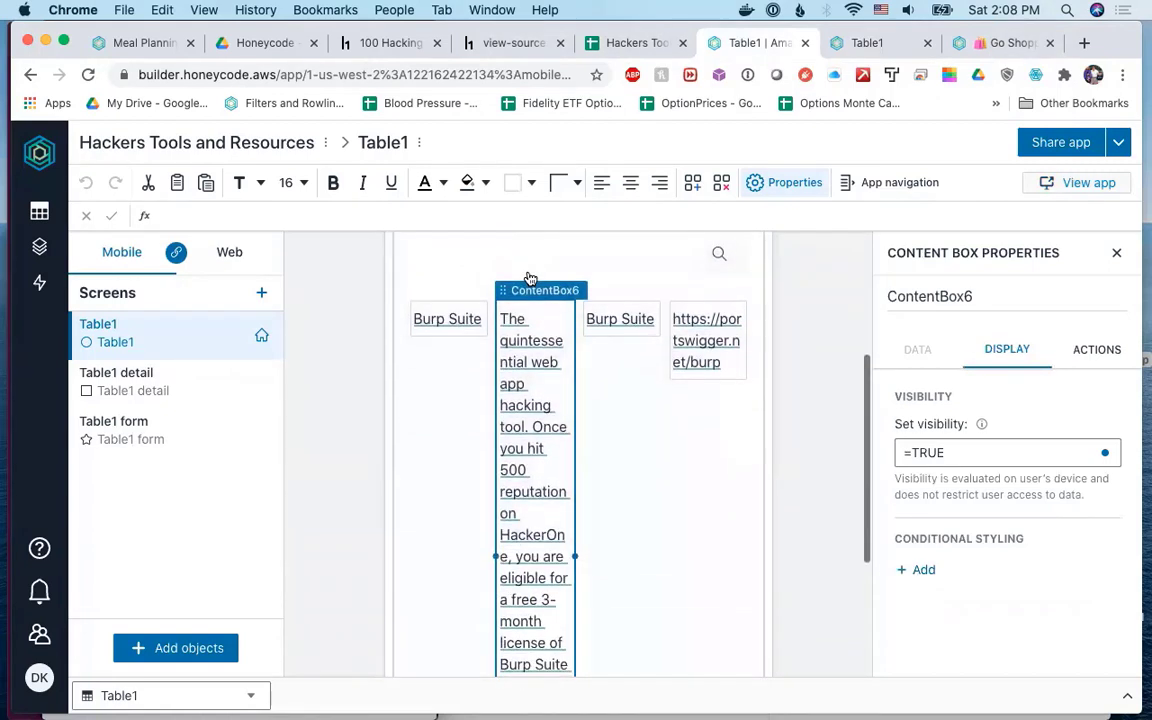
{"action": "scroll", "coordinate": [530, 280], "scroll_direction": "up", "scroll_amount": 2}
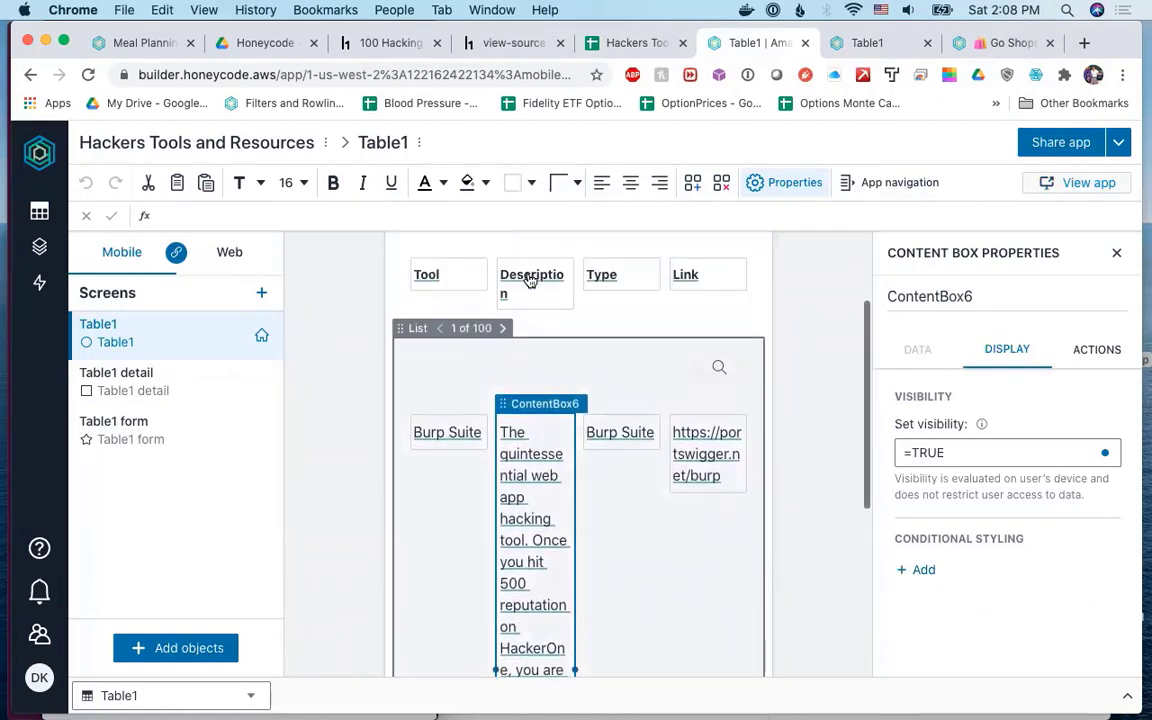
{"action": "left_click", "coordinate": [523, 409]}
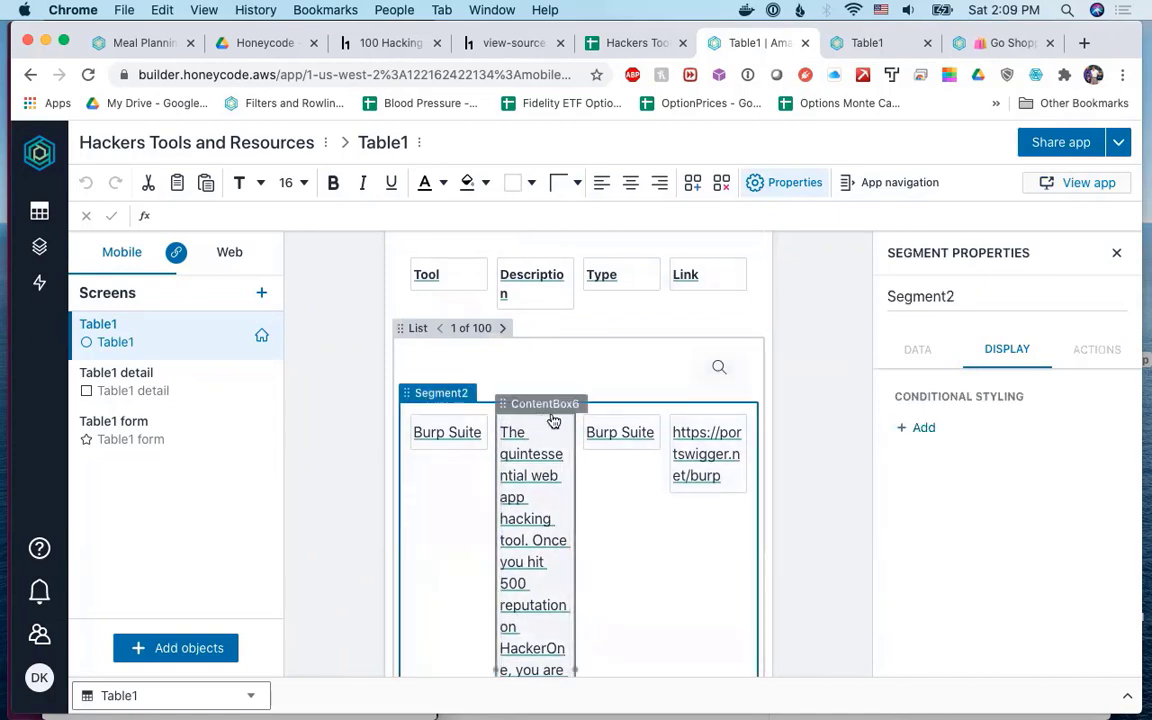
{"action": "scroll", "coordinate": [616, 488], "scroll_direction": "down", "scroll_amount": 2}
{"action": "scroll", "coordinate": [616, 488], "scroll_direction": "down", "scroll_amount": 6}
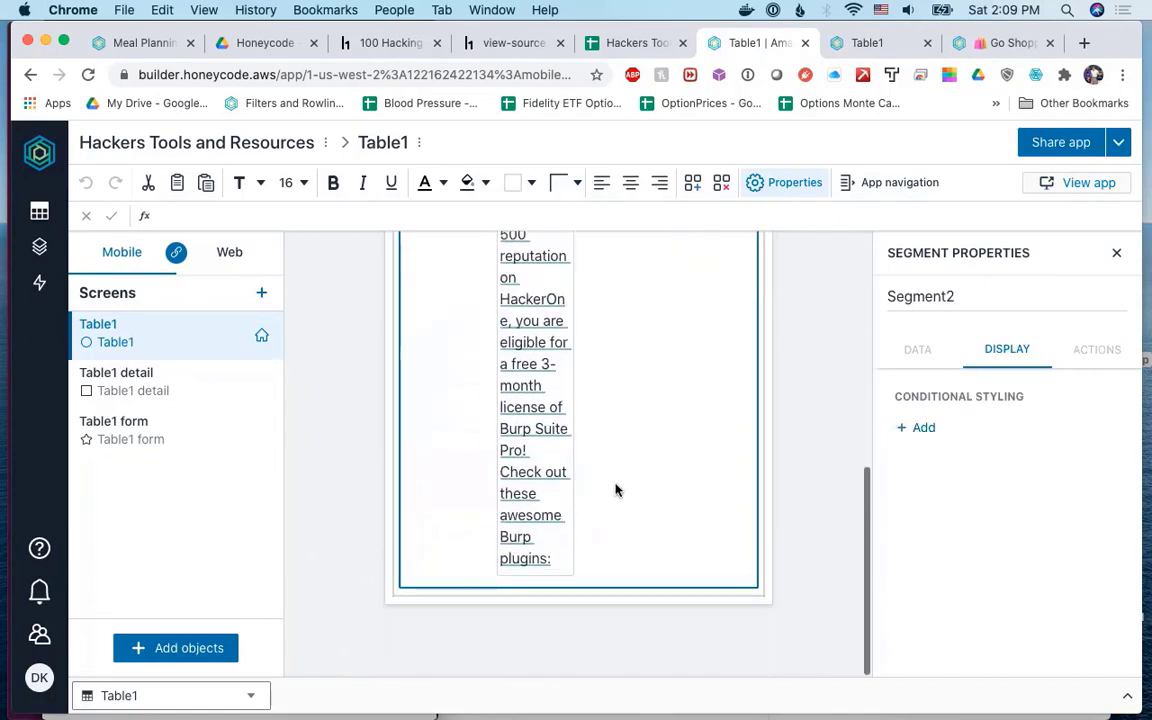
{"action": "left_click", "coordinate": [157, 652]}
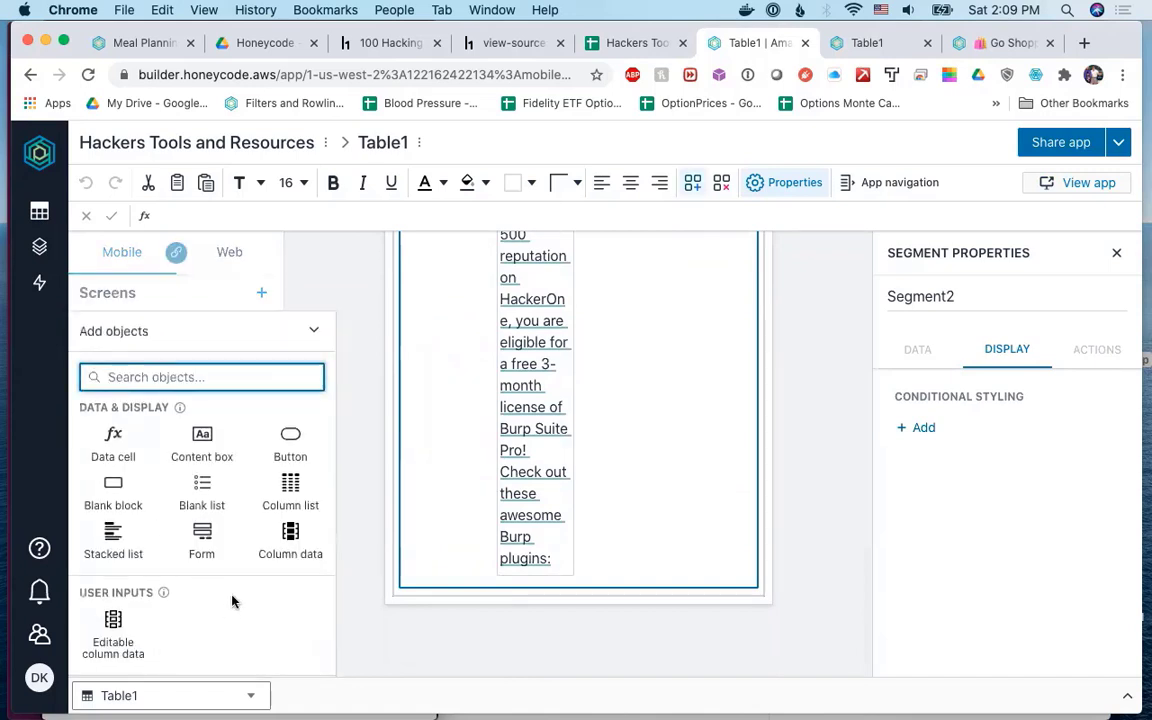
{"action": "mouse_move", "coordinate": [157, 592]}
{"action": "scroll", "coordinate": [158, 588], "scroll_direction": "down", "scroll_amount": 2}
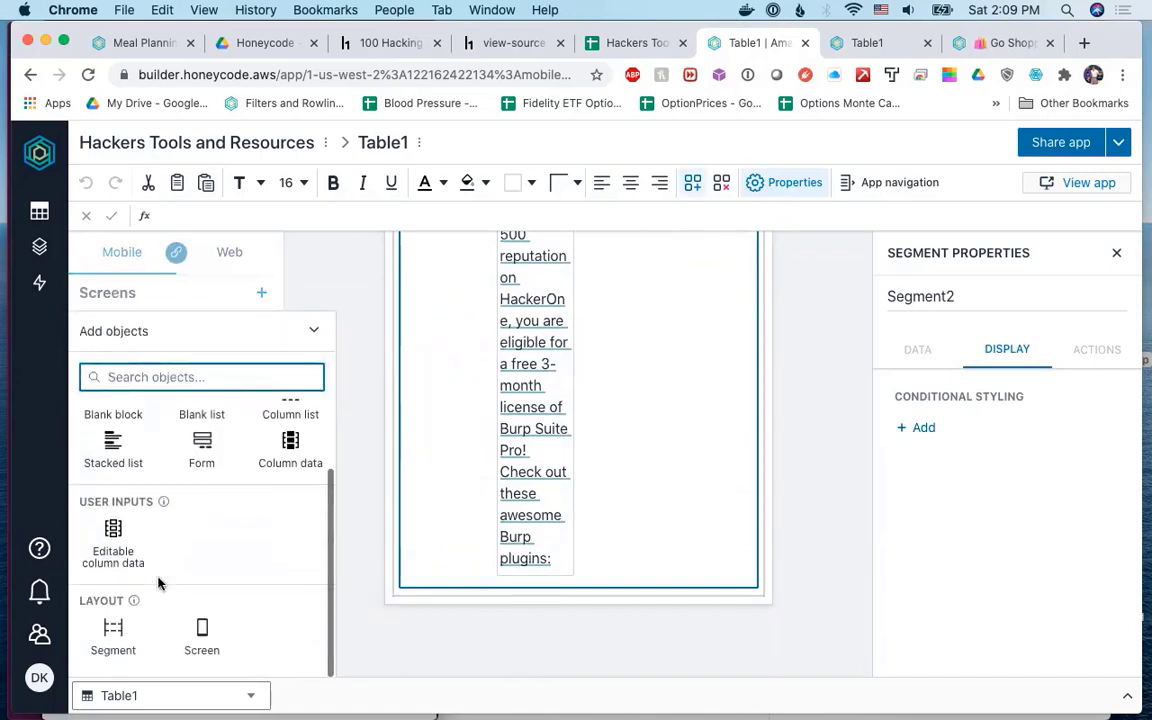
{"action": "left_click", "coordinate": [116, 628]}
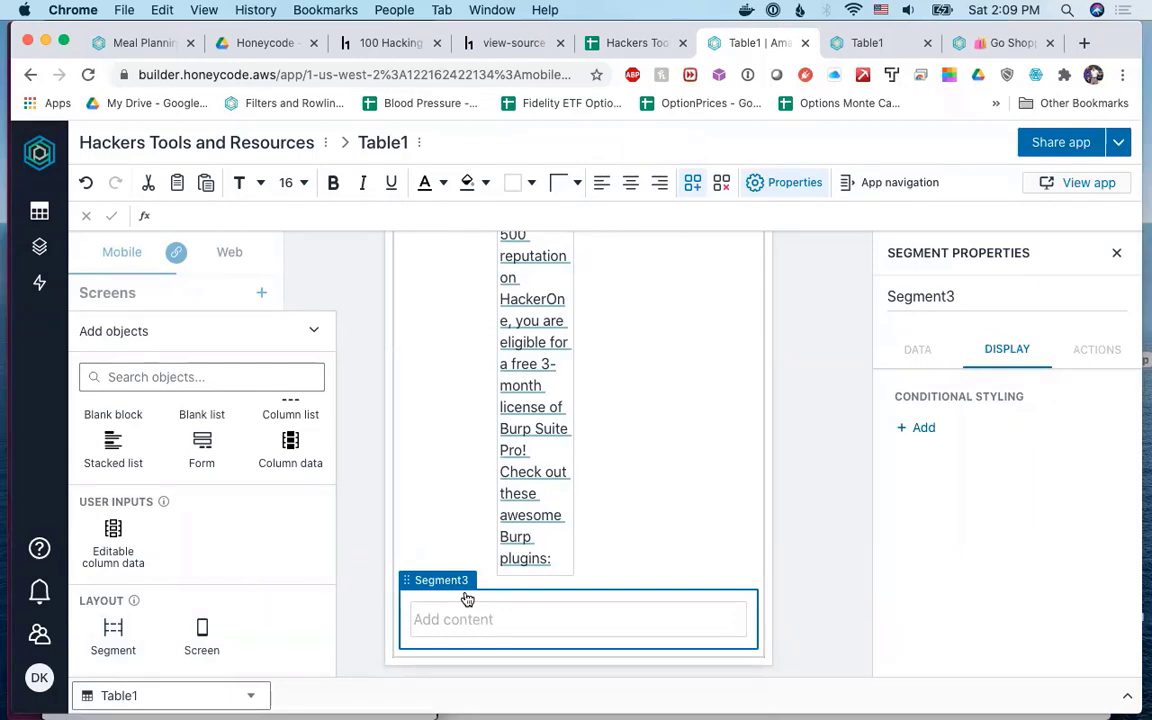
Move the description content box out of the list's column row into the new full-width segment below it.
{"action": "scroll", "coordinate": [465, 458], "scroll_direction": "up", "scroll_amount": 5}
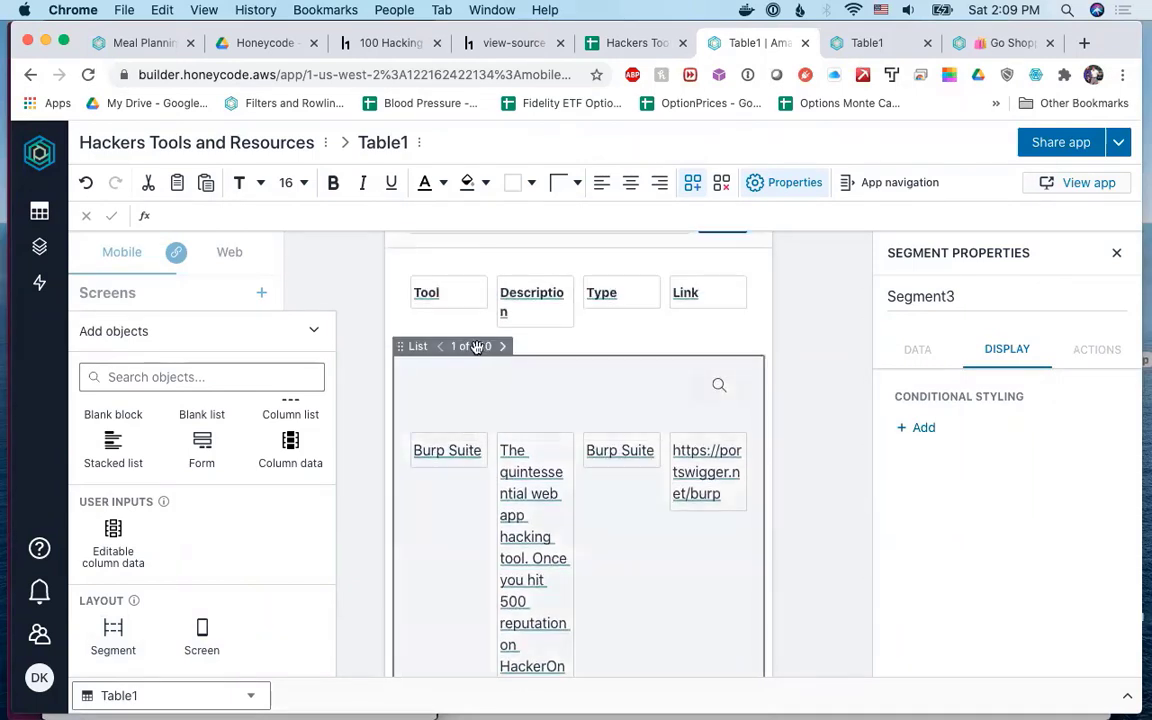
{"action": "left_click", "coordinate": [477, 346]}
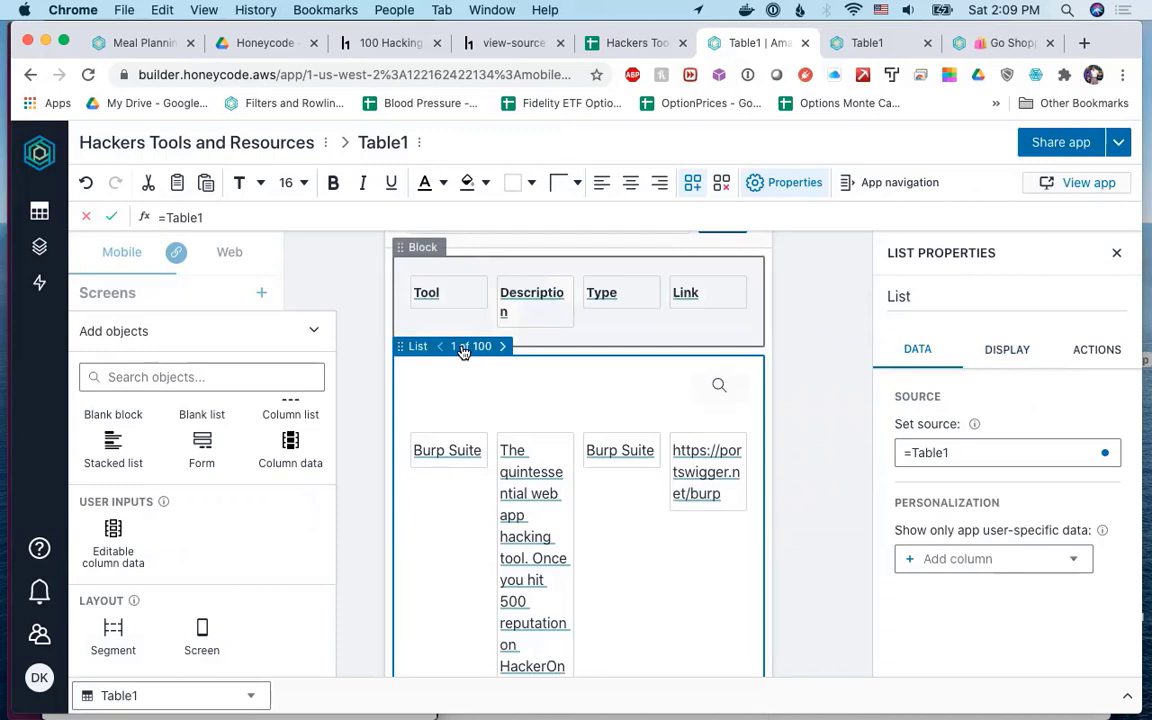
{"action": "scroll", "coordinate": [463, 352], "scroll_direction": "down", "scroll_amount": 5}
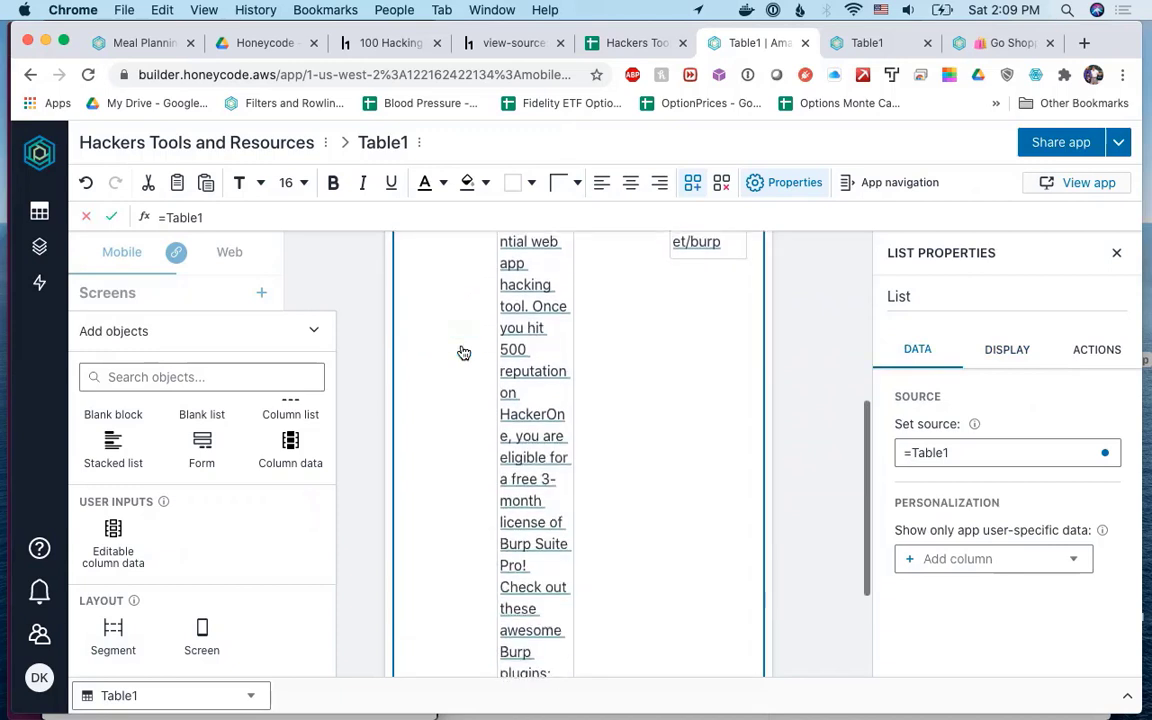
{"action": "scroll", "coordinate": [571, 324], "scroll_direction": "up", "scroll_amount": 3}
{"action": "scroll", "coordinate": [587, 345], "scroll_direction": "up", "scroll_amount": 1}
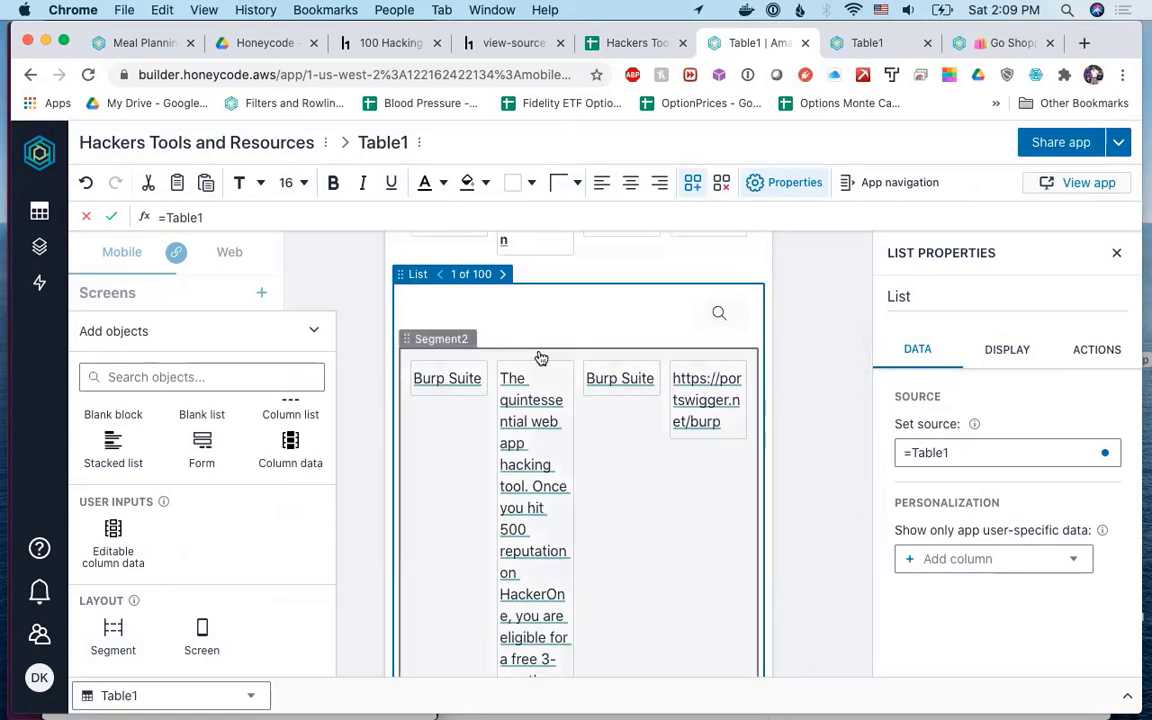
{"action": "left_click", "coordinate": [541, 371]}
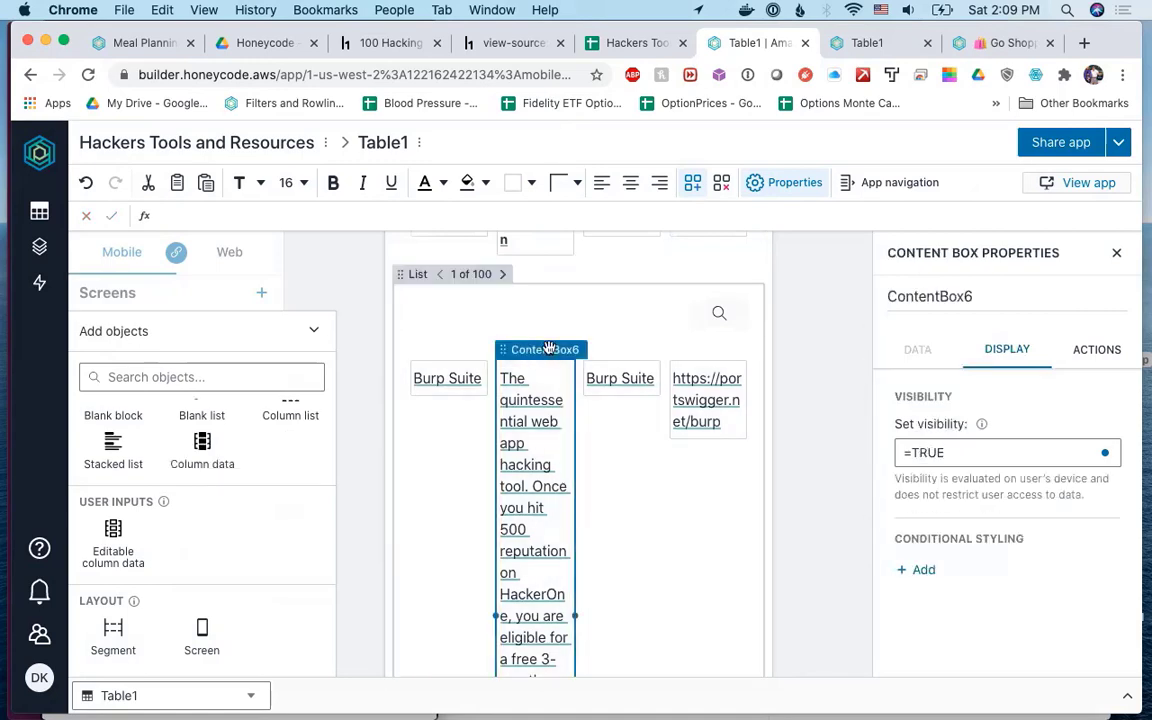
{"action": "scroll", "coordinate": [549, 347], "scroll_direction": "down", "scroll_amount": 5}
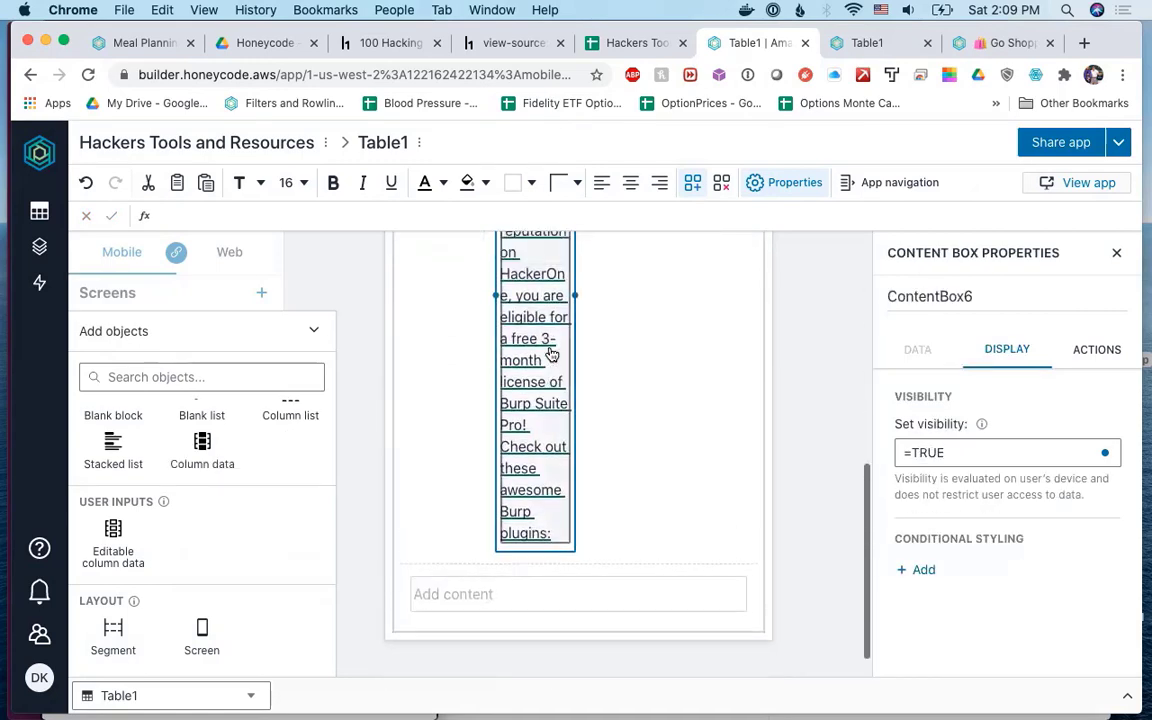
{"action": "scroll", "coordinate": [550, 340], "scroll_direction": "up", "scroll_amount": 5}
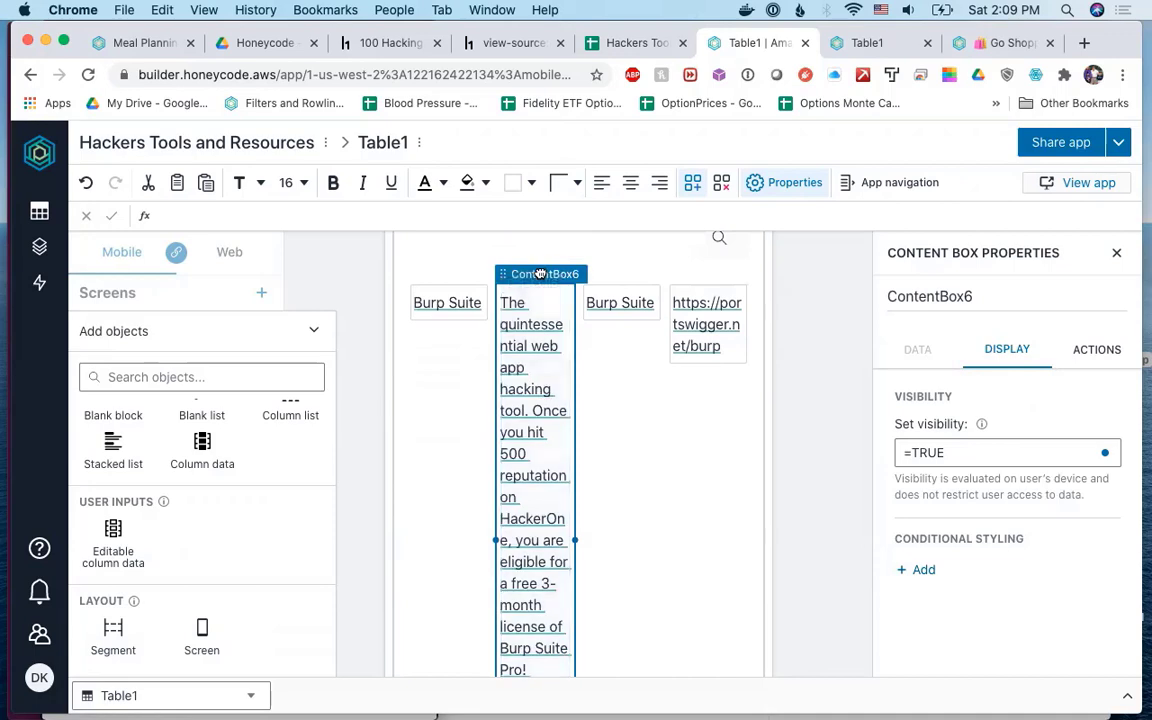
{"action": "left_click_drag", "start_coordinate": [541, 274], "coordinate": [570, 577]}
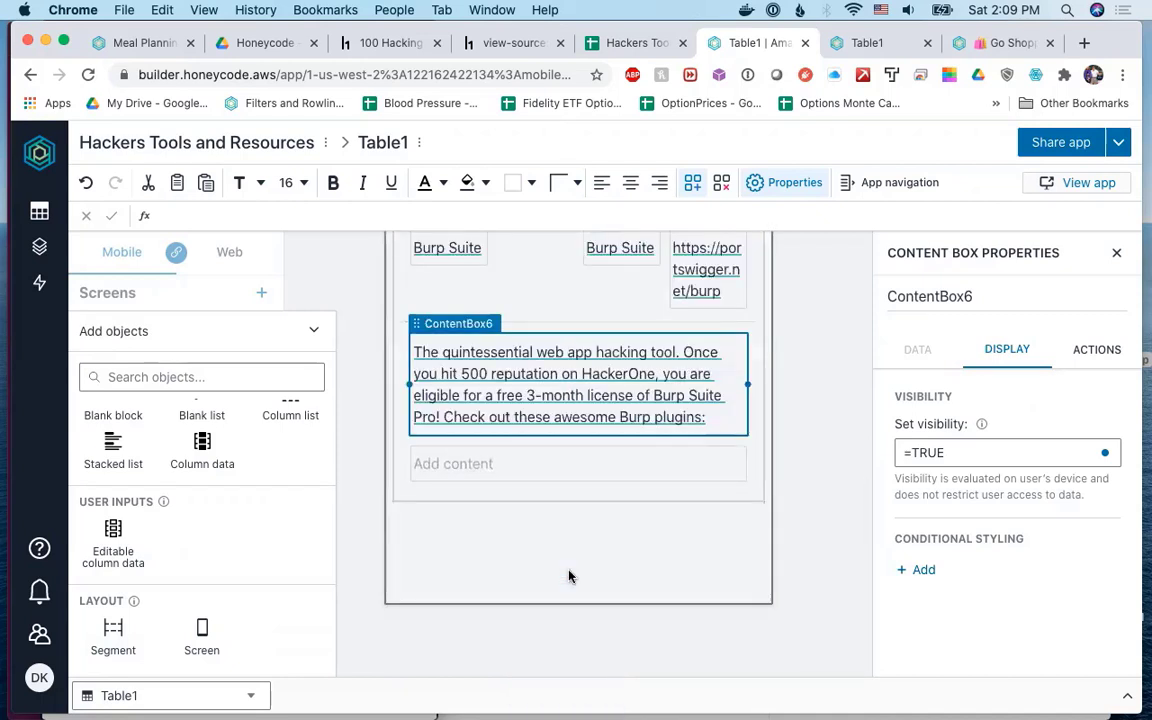
Delete the Description column header from the header block above the list.
{"action": "scroll", "coordinate": [578, 500], "scroll_direction": "up", "scroll_amount": 3}
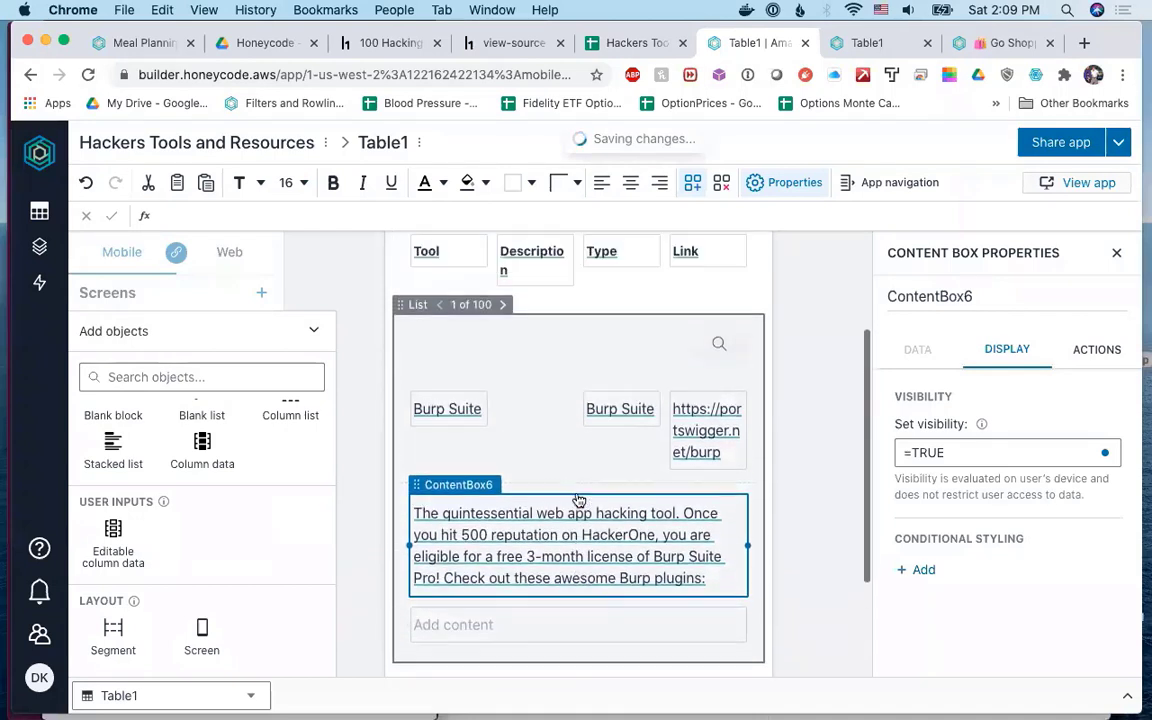
{"action": "scroll", "coordinate": [578, 500], "scroll_direction": "up", "scroll_amount": 2}
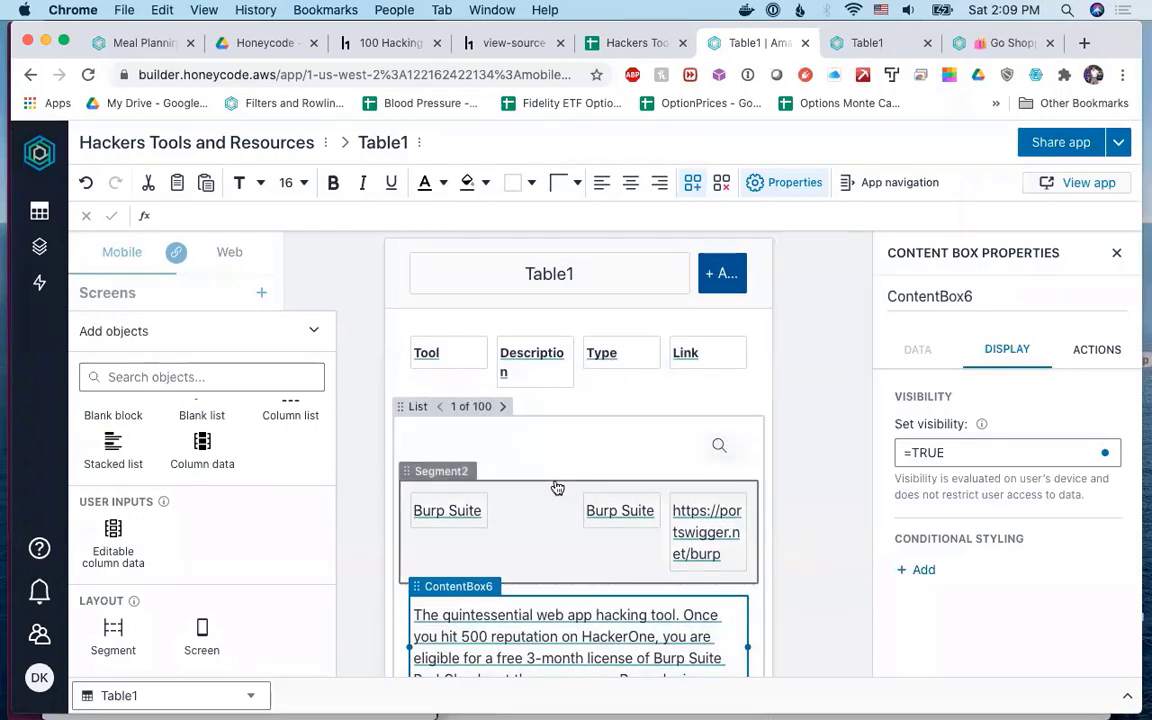
{"action": "scroll", "coordinate": [557, 487], "scroll_direction": "up", "scroll_amount": 1}
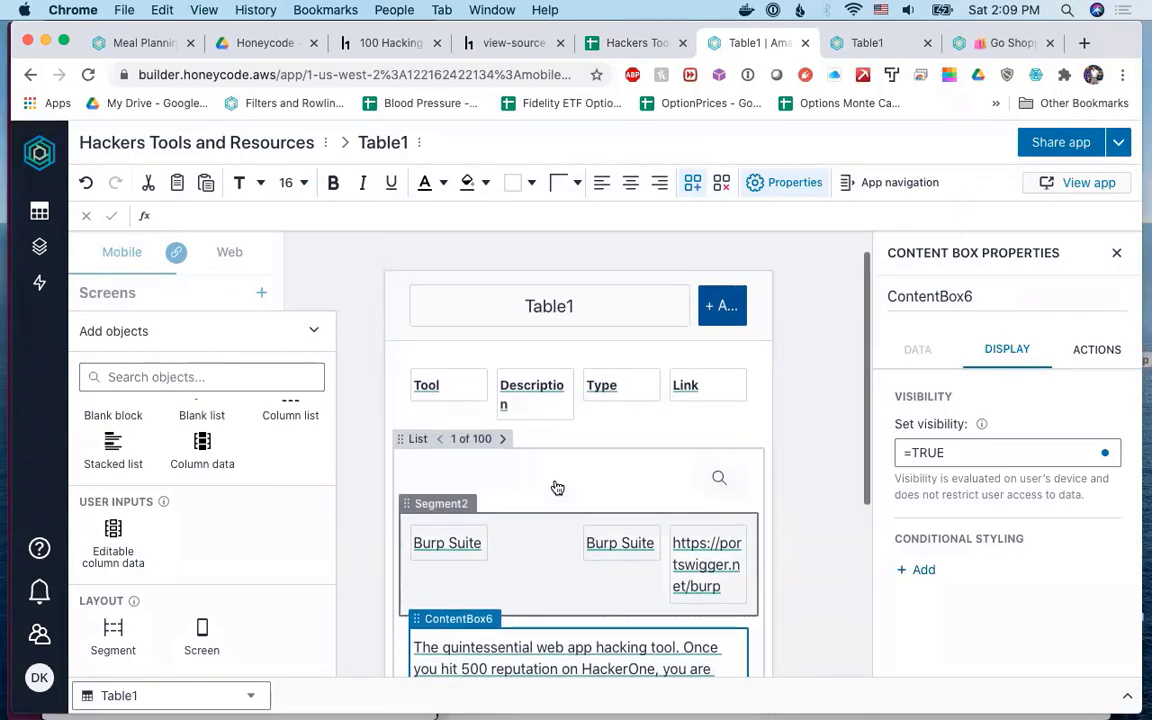
{"action": "left_click", "coordinate": [569, 416]}
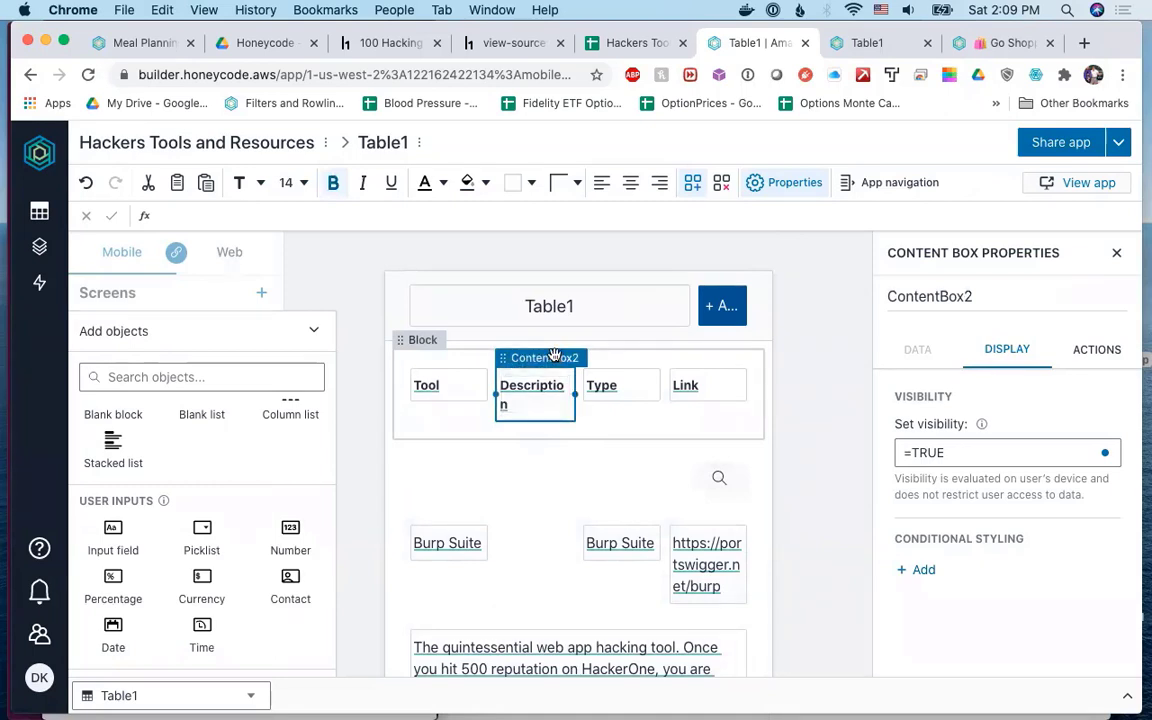
{"action": "key", "text": "Delete"}
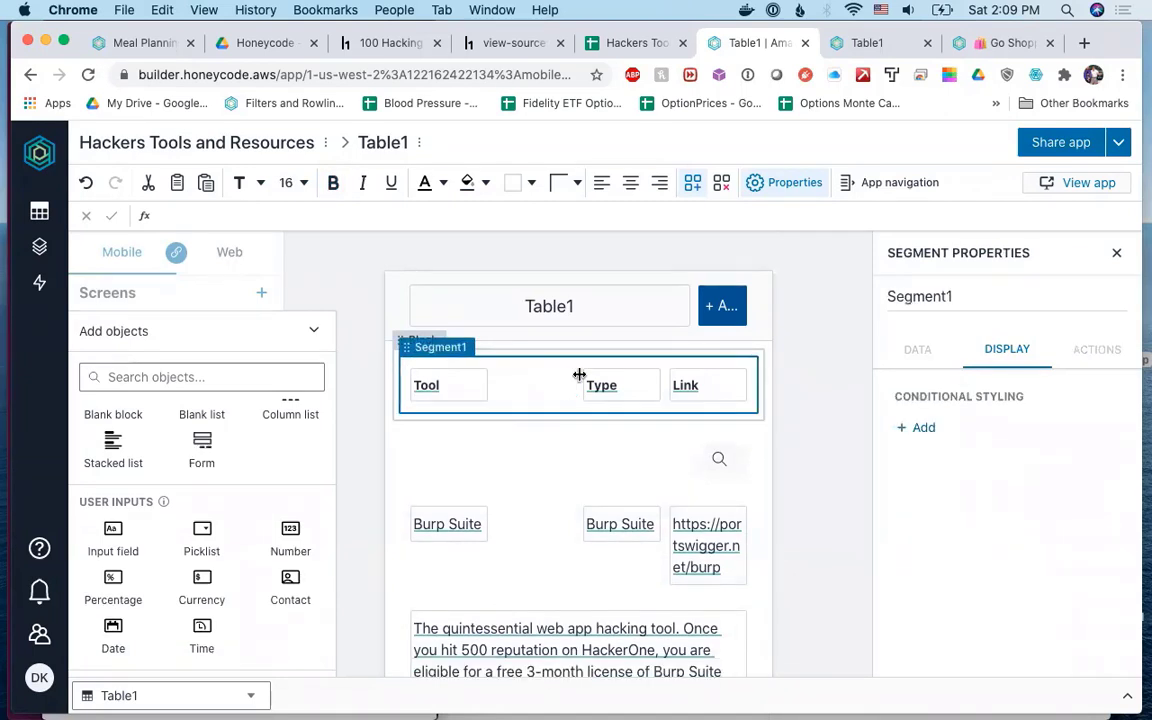
Widen the Tool header's content box toward the Type header to take up part of the freed space.
{"action": "left_click", "coordinate": [586, 366]}
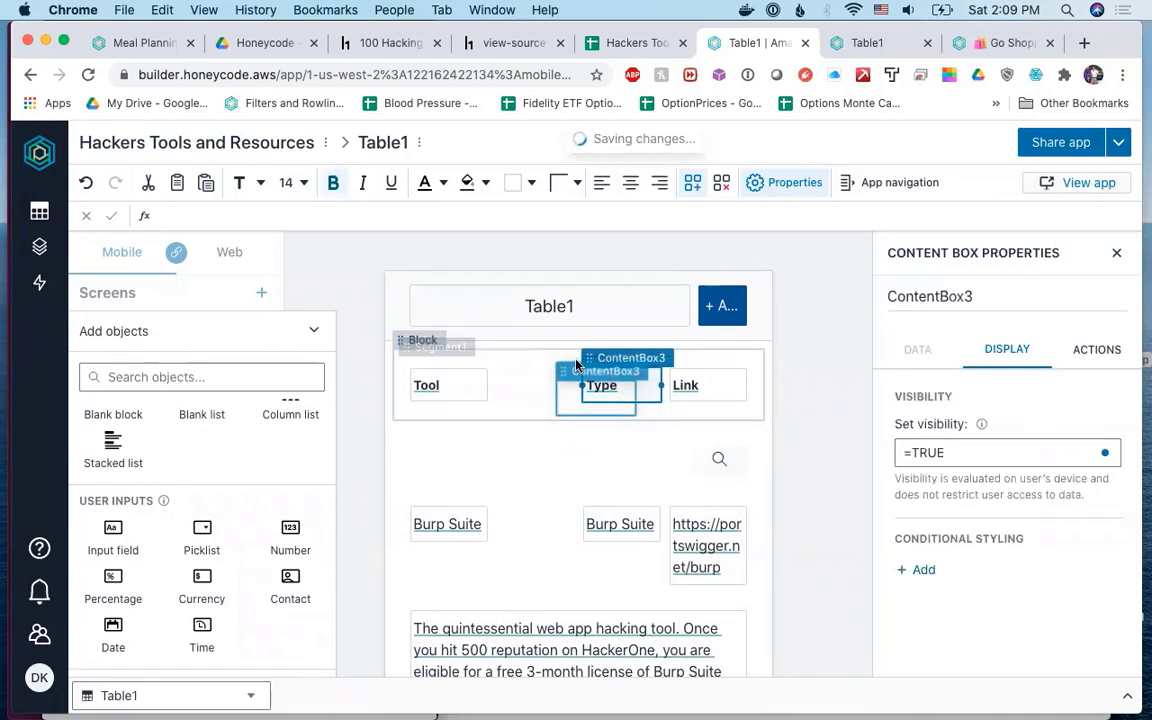
{"action": "left_click_drag", "start_coordinate": [576, 366], "coordinate": [566, 368]}
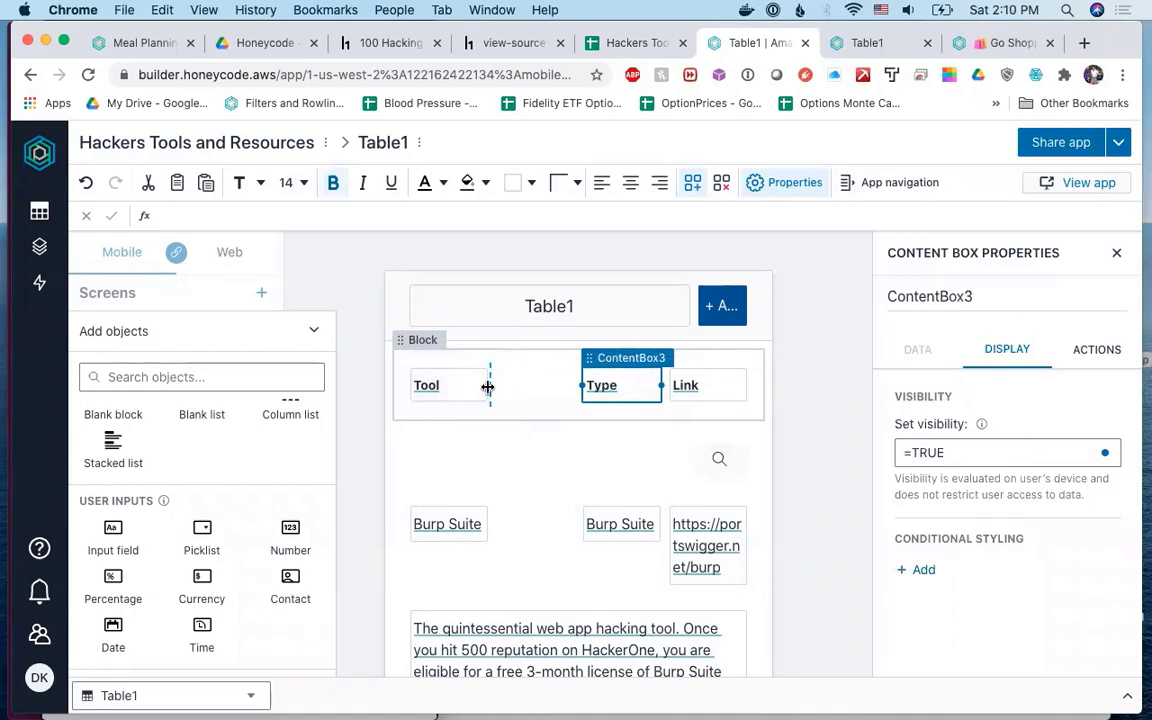
{"action": "left_click_drag", "start_coordinate": [487, 386], "coordinate": [514, 390]}
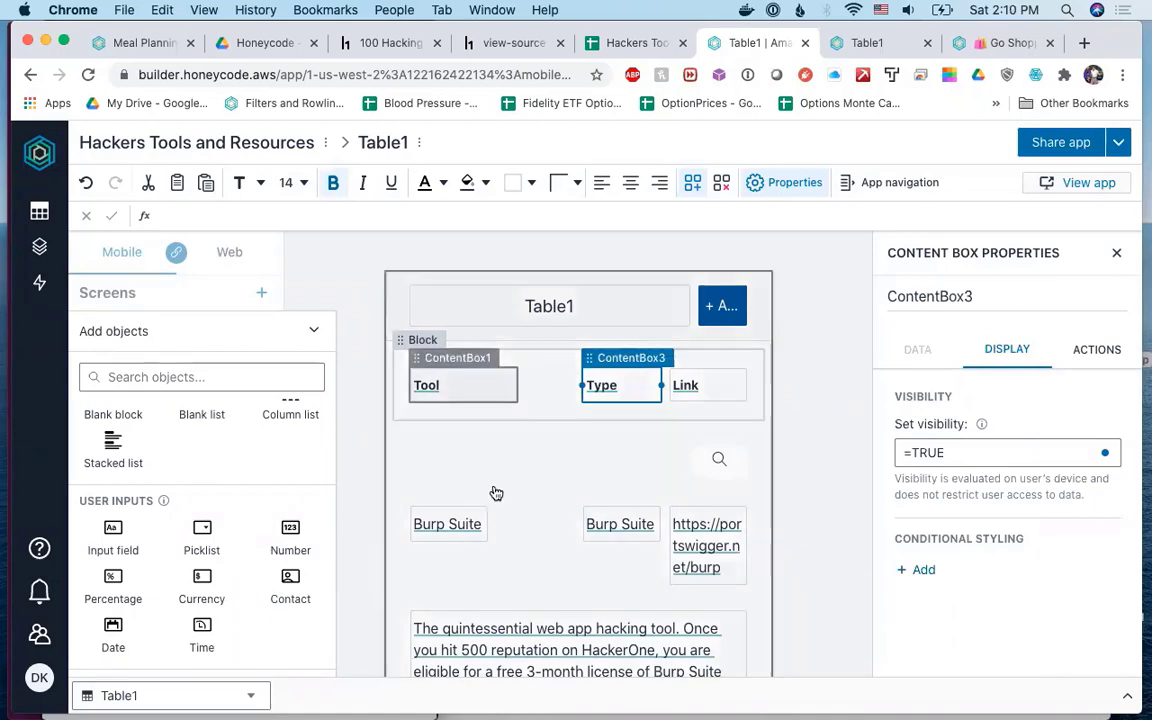
Widen the tool name's content box in the list row to match the width of the Tool header above it.
{"action": "scroll", "coordinate": [487, 502], "scroll_direction": "down", "scroll_amount": 3}
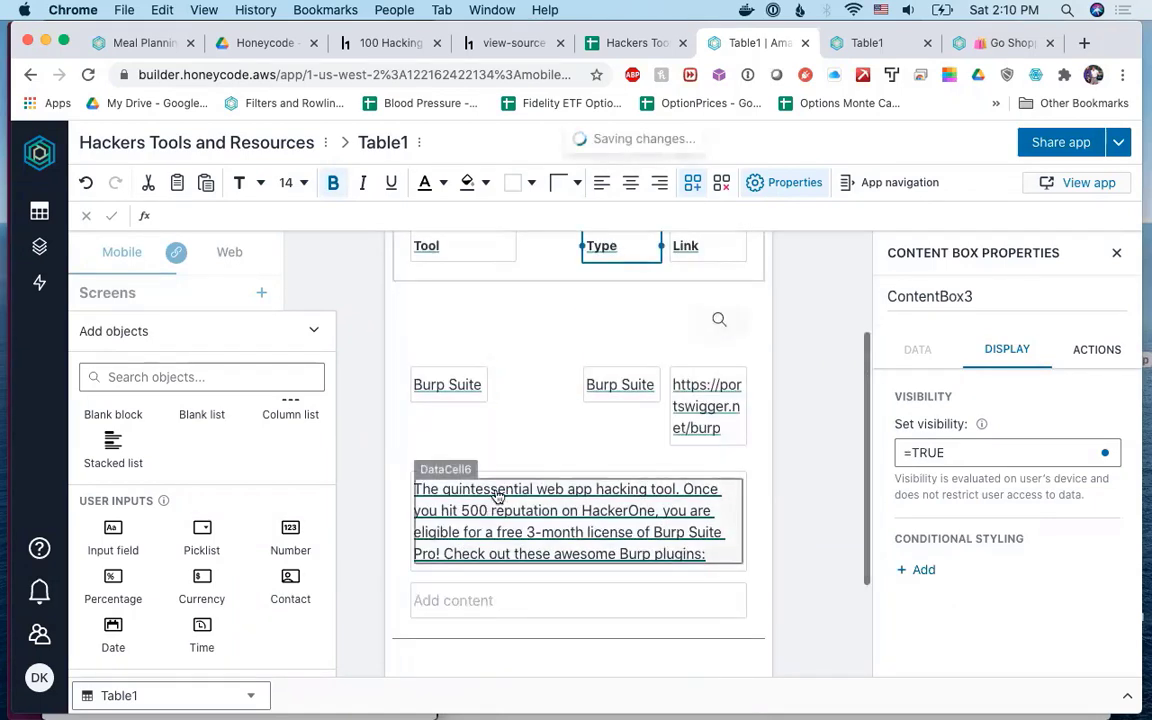
{"action": "left_click", "coordinate": [598, 404]}
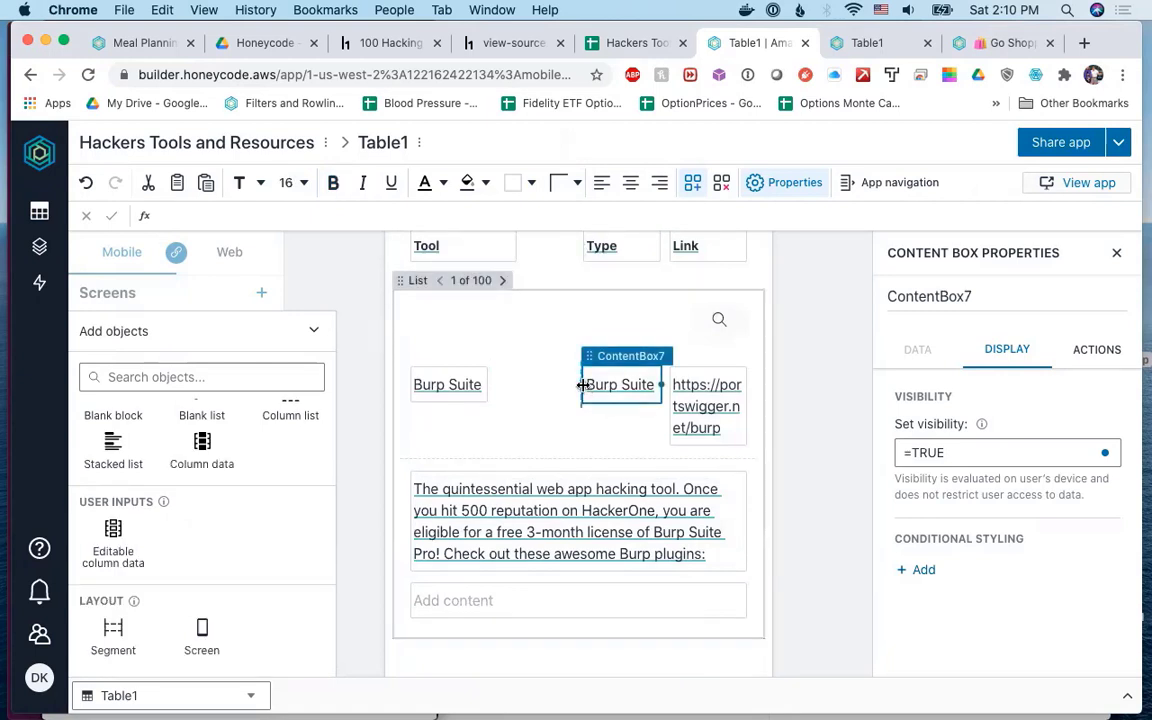
{"action": "left_click", "coordinate": [486, 386]}
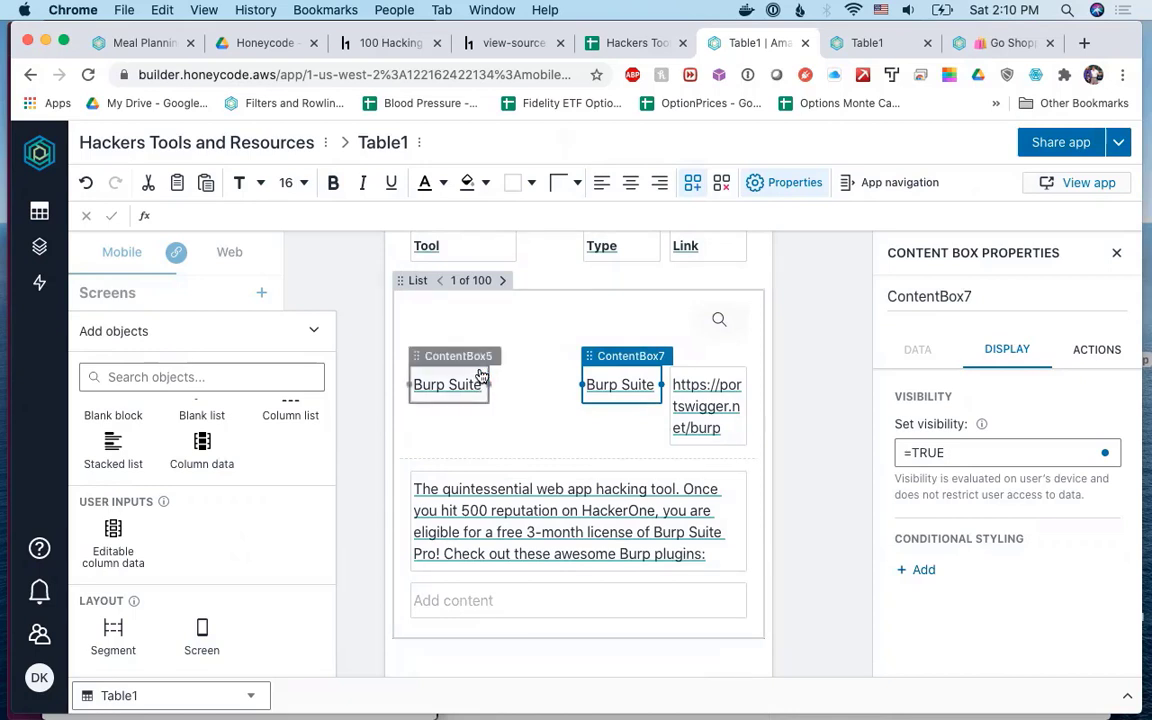
{"action": "left_click_drag", "start_coordinate": [489, 385], "coordinate": [517, 386]}
Shift the type content box in the list row toward the tool box by moving both of its side edges.
{"action": "left_click", "coordinate": [597, 394]}
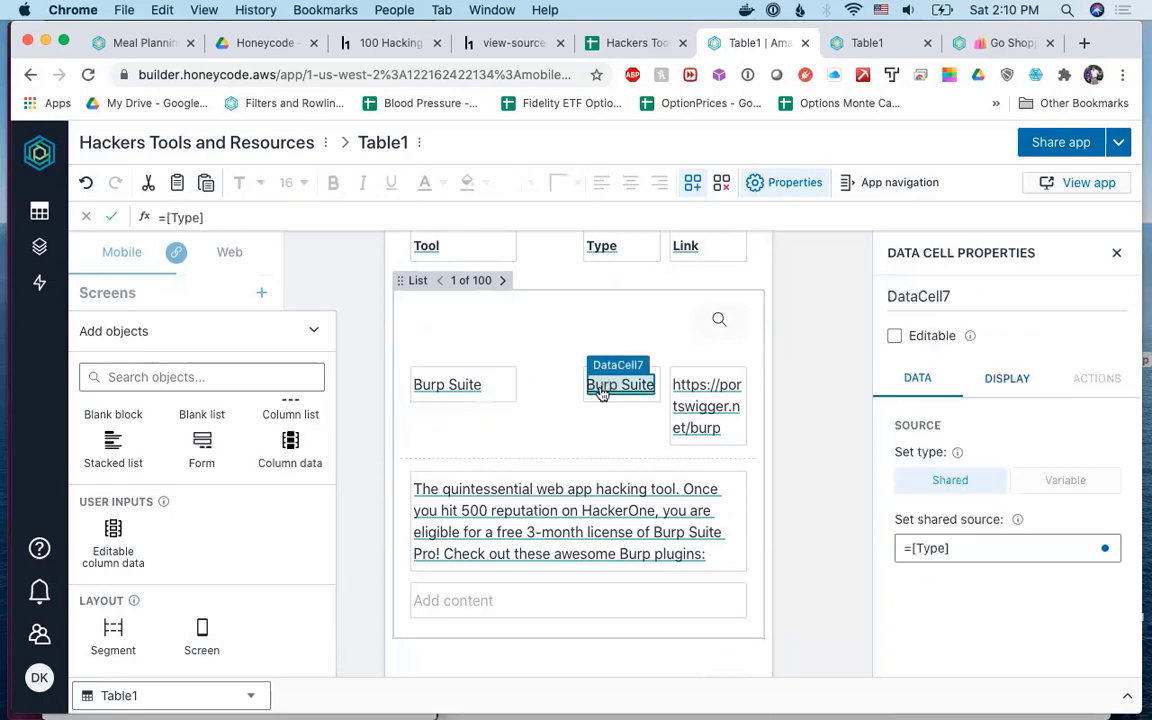
{"action": "left_click", "coordinate": [584, 386]}
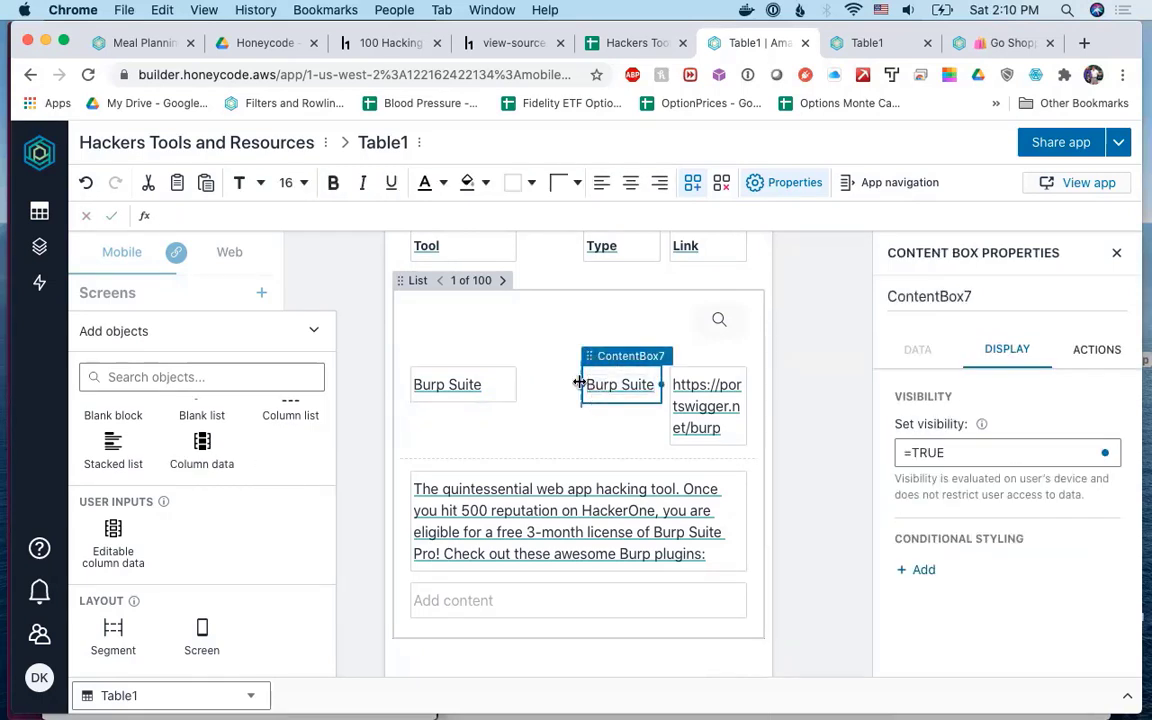
{"action": "left_click_drag", "start_coordinate": [558, 384], "coordinate": [551, 386]}
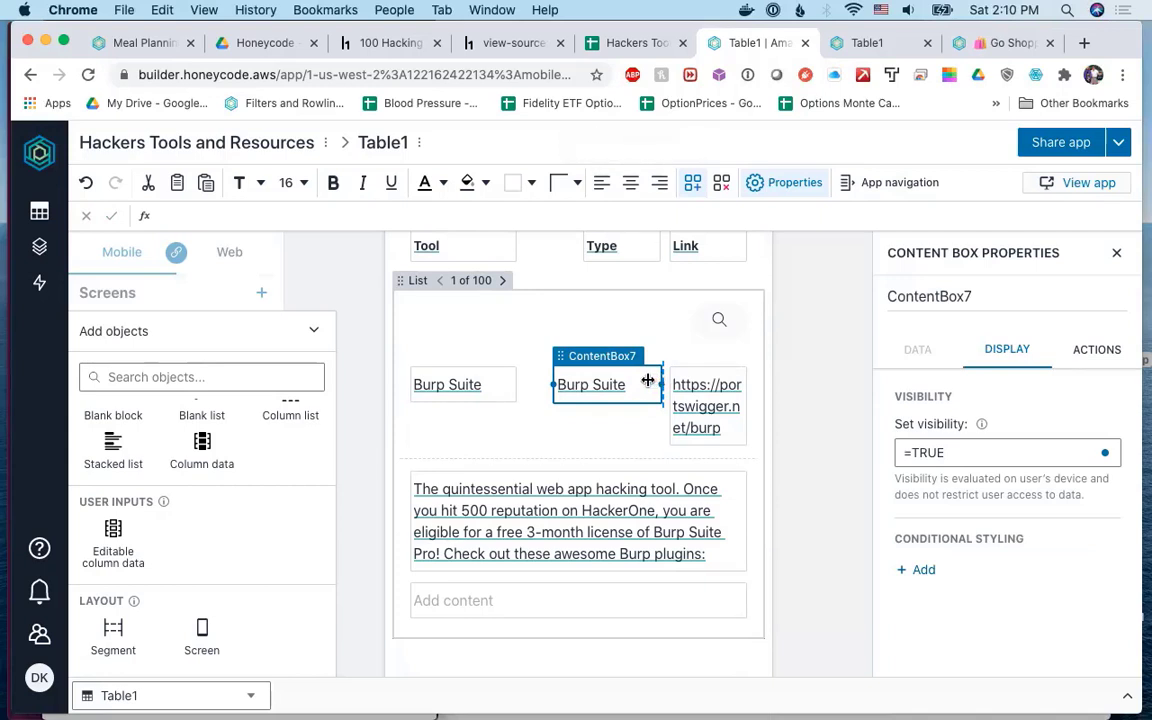
{"action": "left_click_drag", "start_coordinate": [658, 386], "coordinate": [633, 386]}
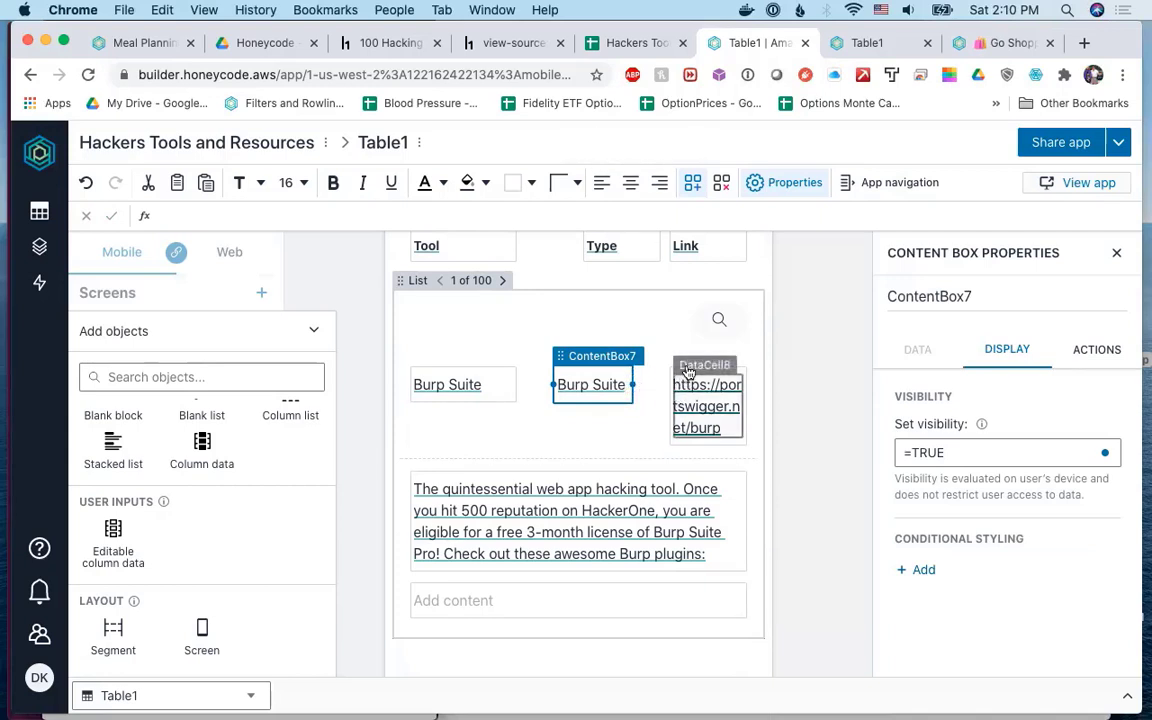
Widen the link content box toward the type box and the type box toward the tool box, giving the row three equal columns.
{"action": "left_click", "coordinate": [686, 372]}
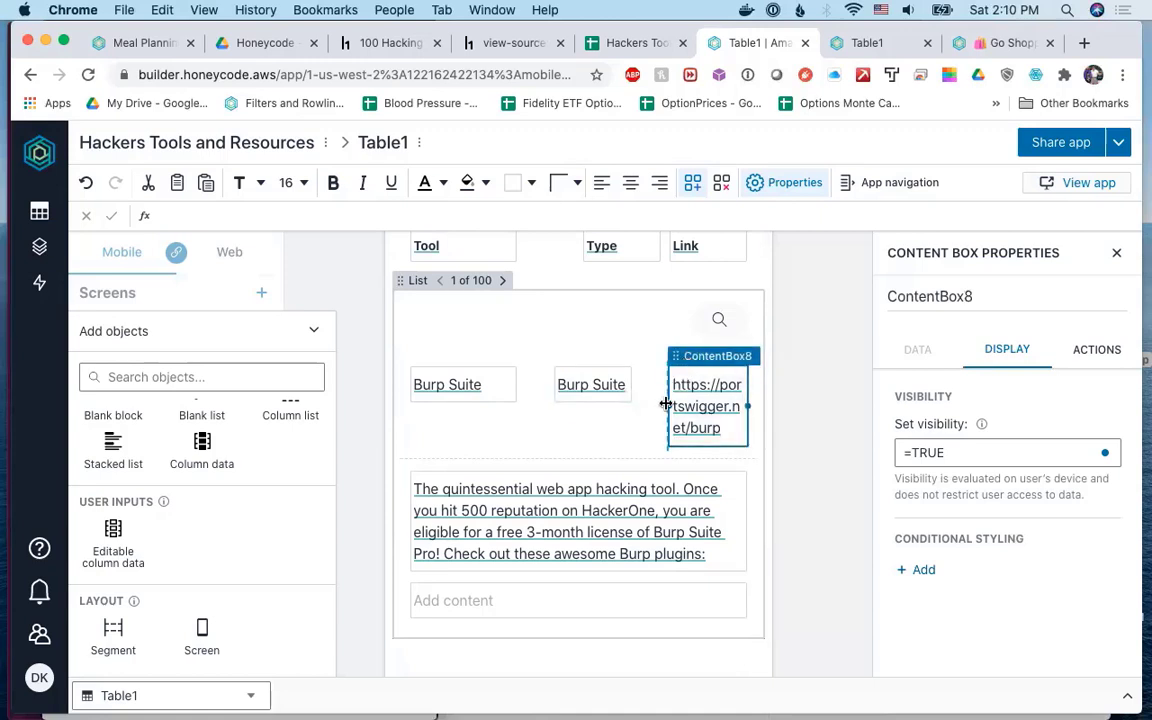
{"action": "left_click_drag", "start_coordinate": [665, 403], "coordinate": [638, 398]}
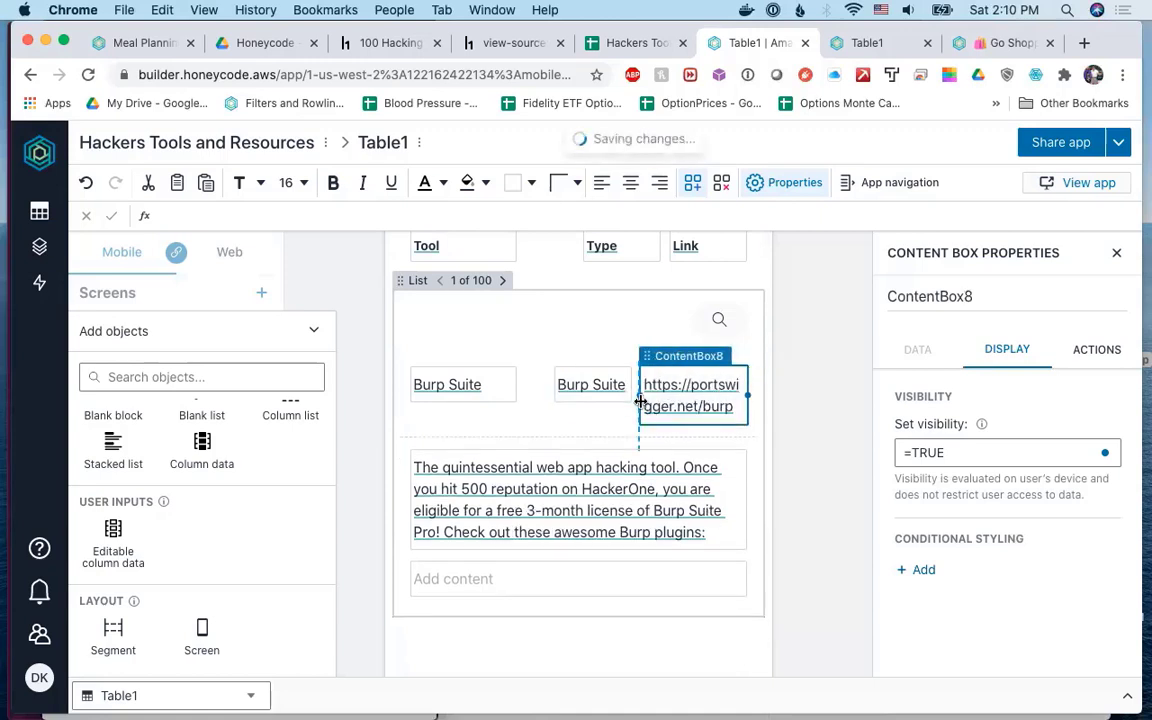
{"action": "left_click", "coordinate": [574, 360]}
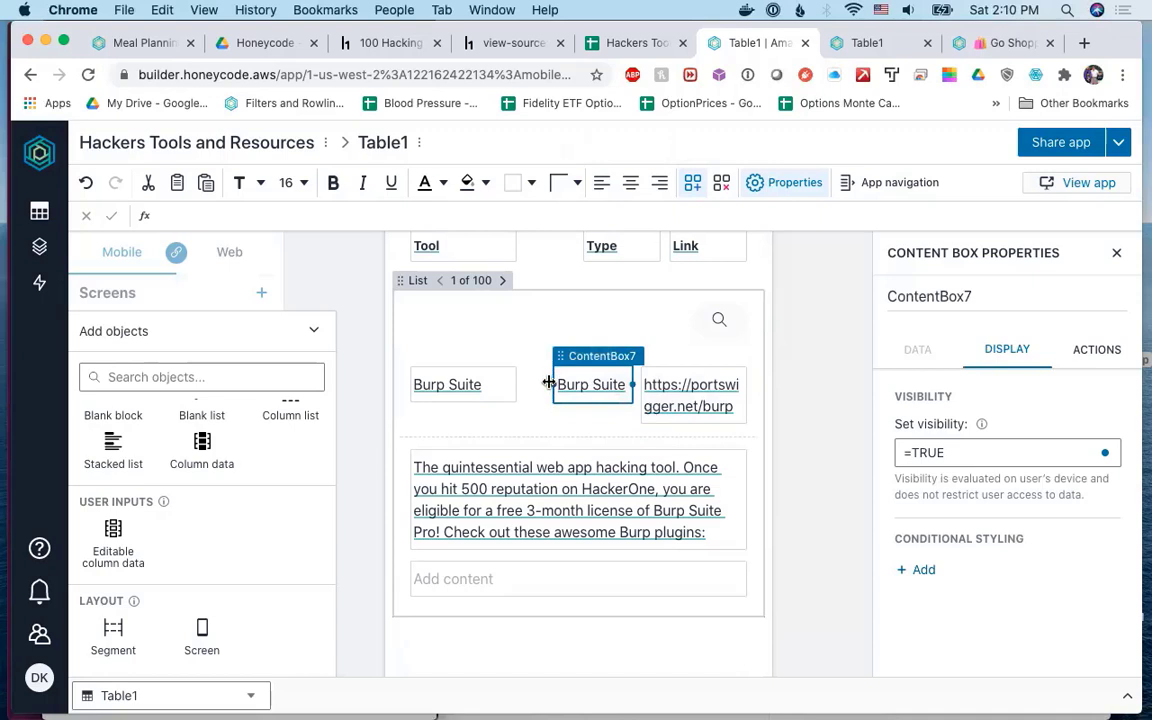
{"action": "left_click_drag", "start_coordinate": [546, 384], "coordinate": [518, 384]}
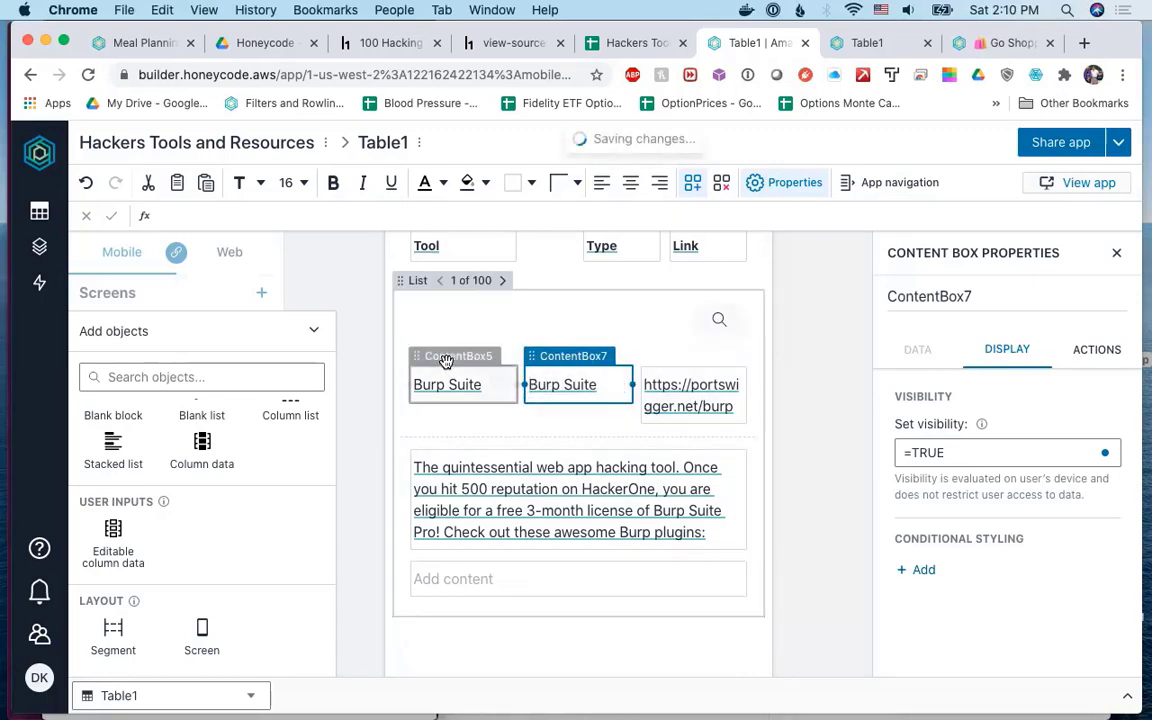
{"action": "left_click", "coordinate": [427, 388]}
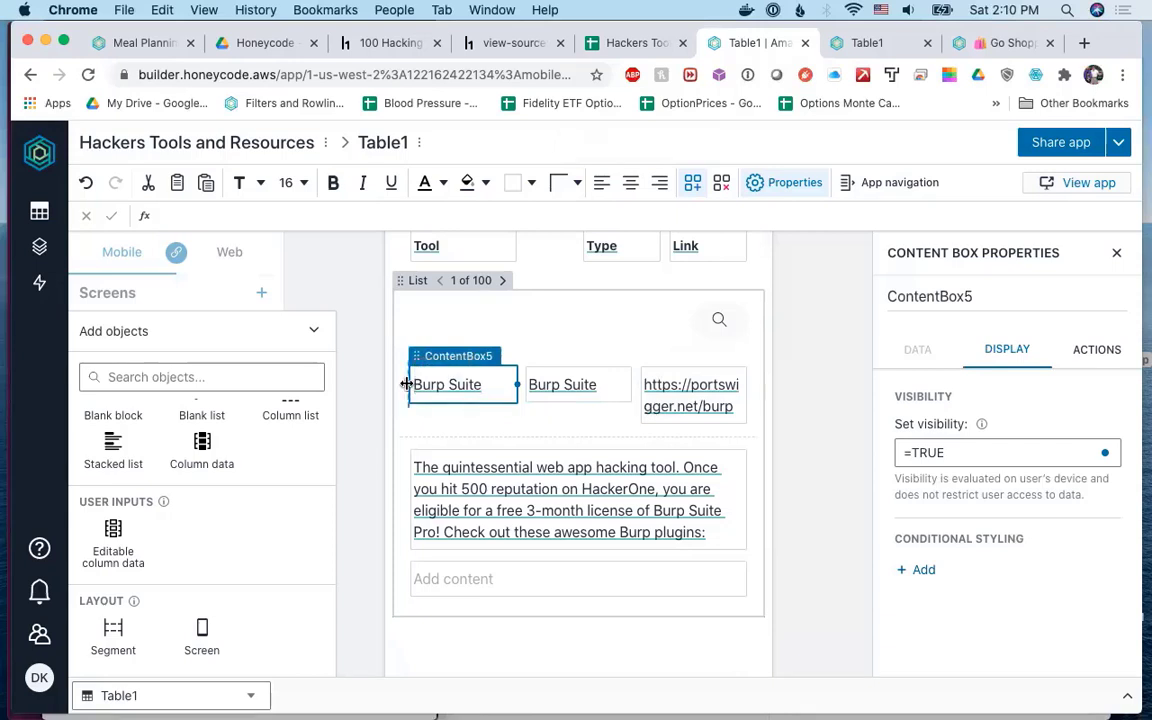
{"action": "left_click", "coordinate": [588, 320]}
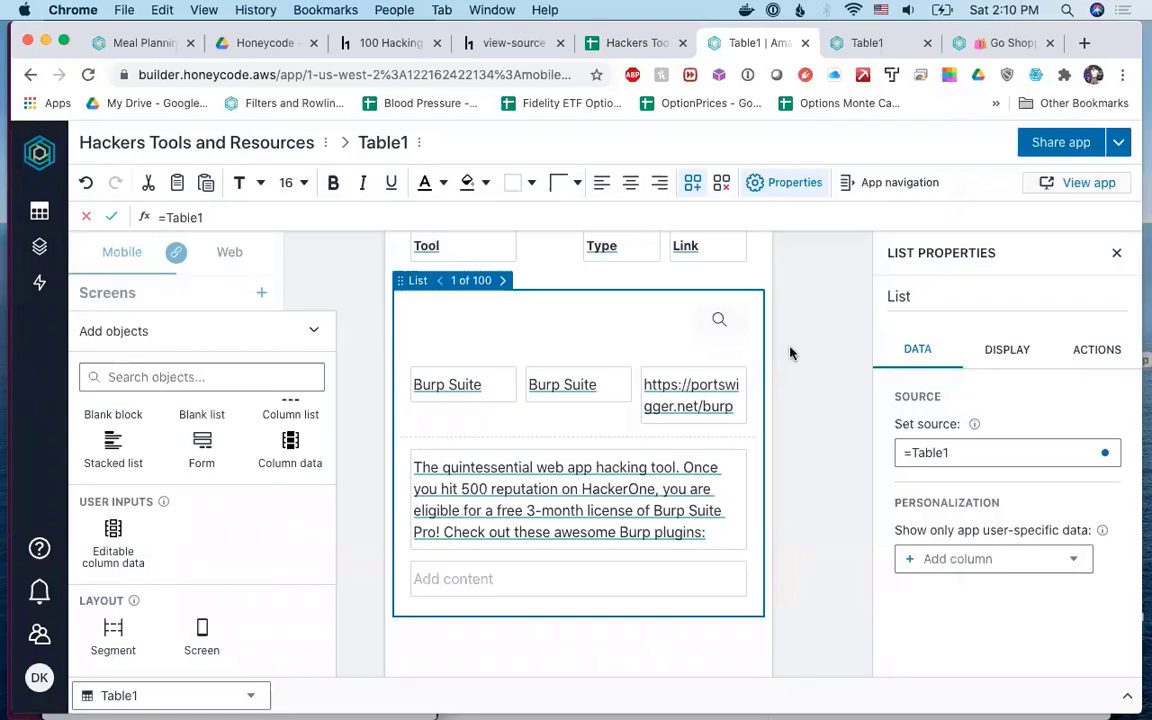
Check the Table1 screen in the web layout and return to the mobile layout.
{"action": "left_click", "coordinate": [215, 258]}
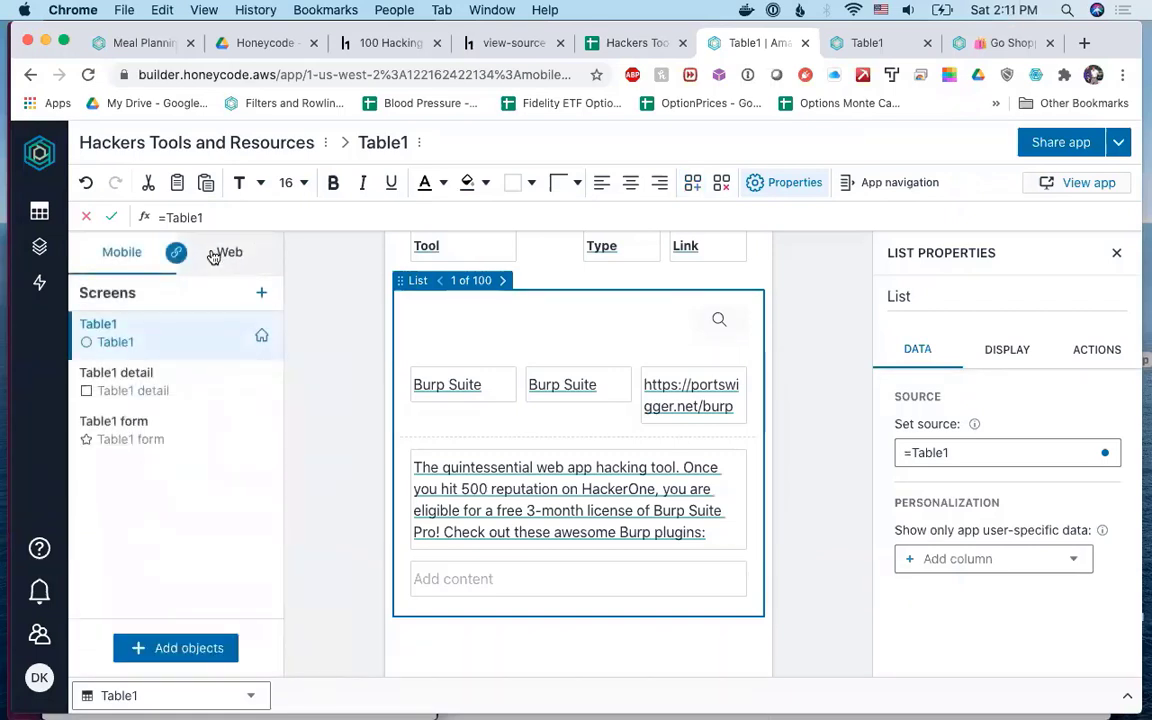
{"action": "left_click", "coordinate": [213, 258]}
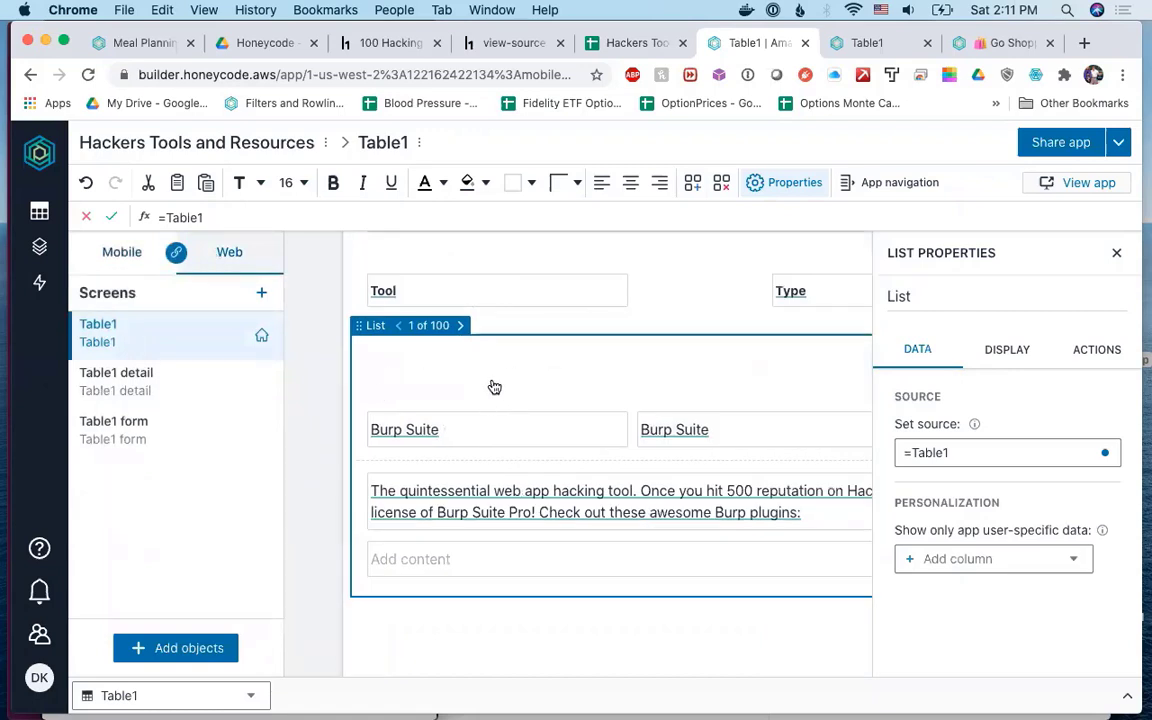
{"action": "left_click", "coordinate": [137, 248]}
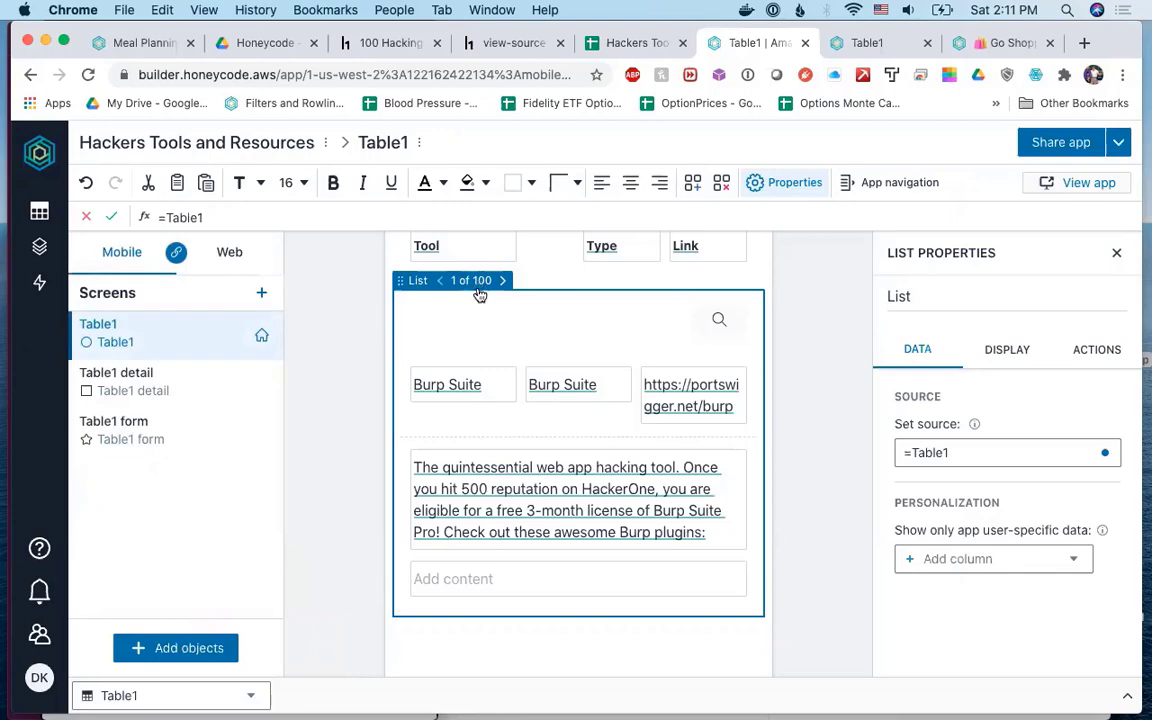
Switch to the phone mirror in QuickTime Player, review the reworked list, search it for "dirb", and return to Chrome.
{"action": "key", "text": "super+Tab"}
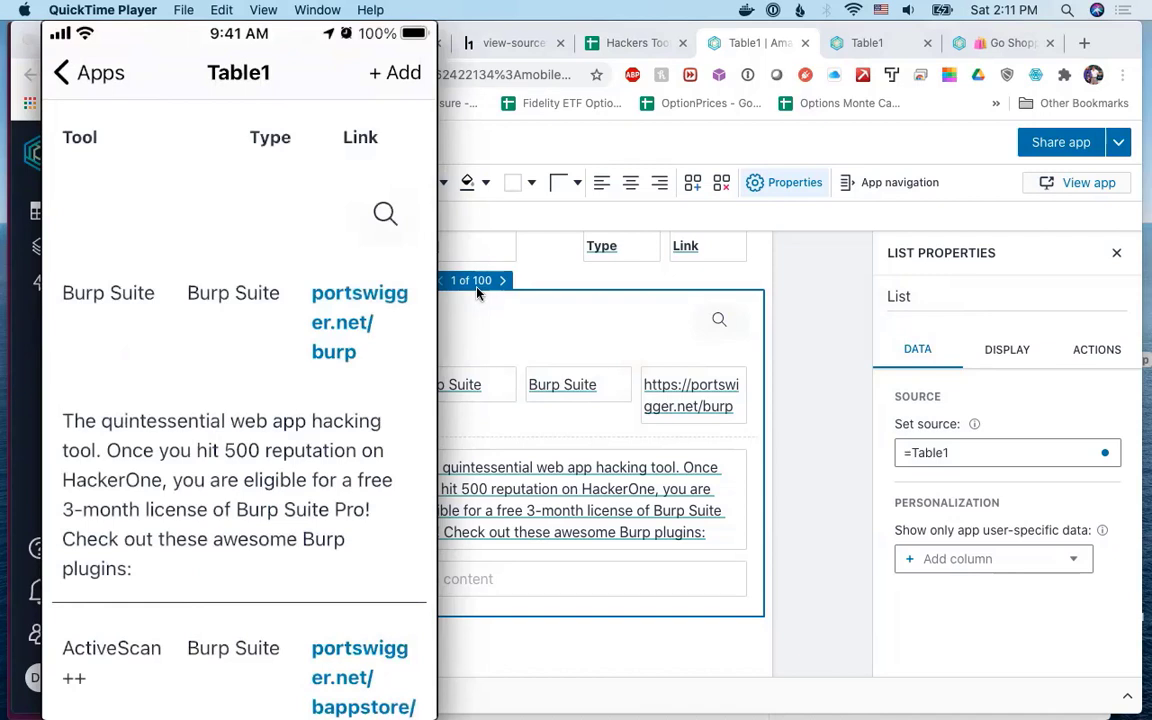
{"action": "mouse_move", "coordinate": [342, 363]}
{"action": "mouse_move", "coordinate": [153, 707]}
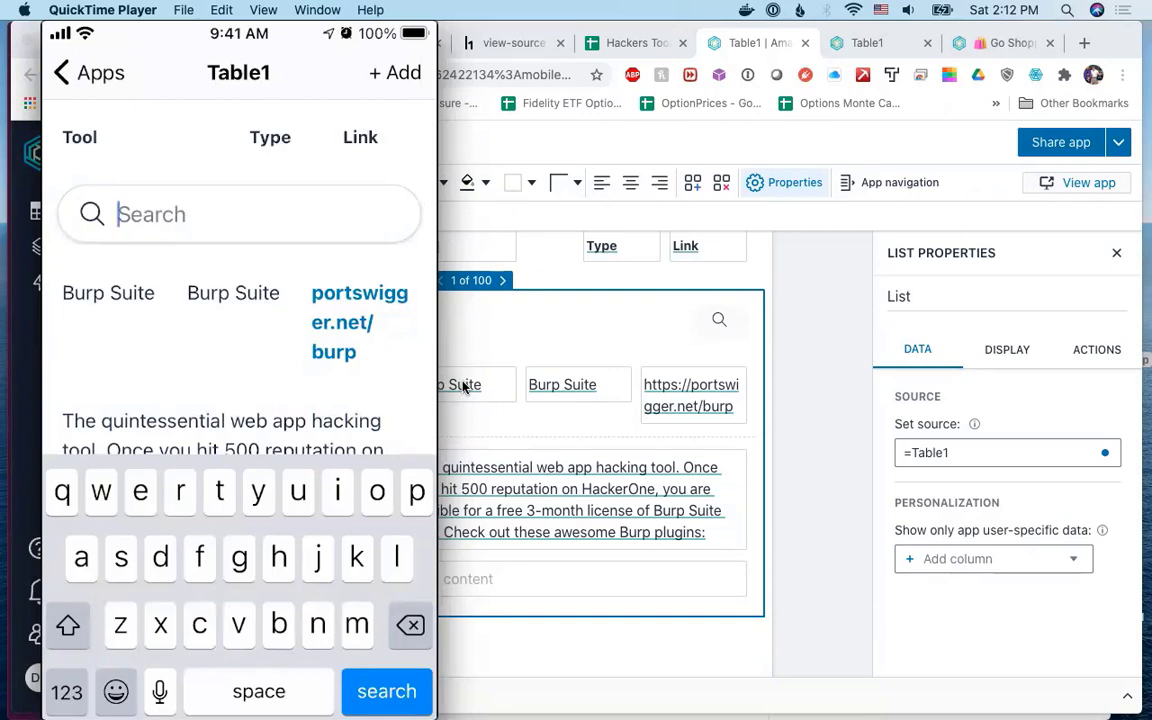
{"action": "type", "text": "di"}
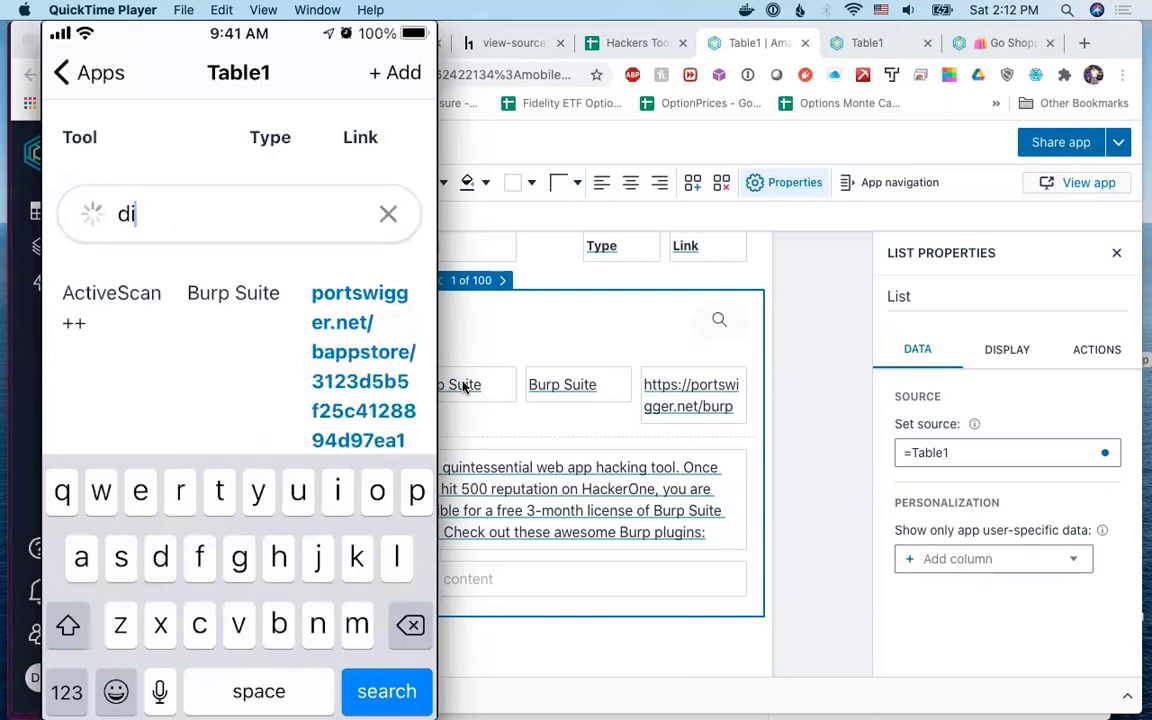
{"action": "type", "text": "rb"}
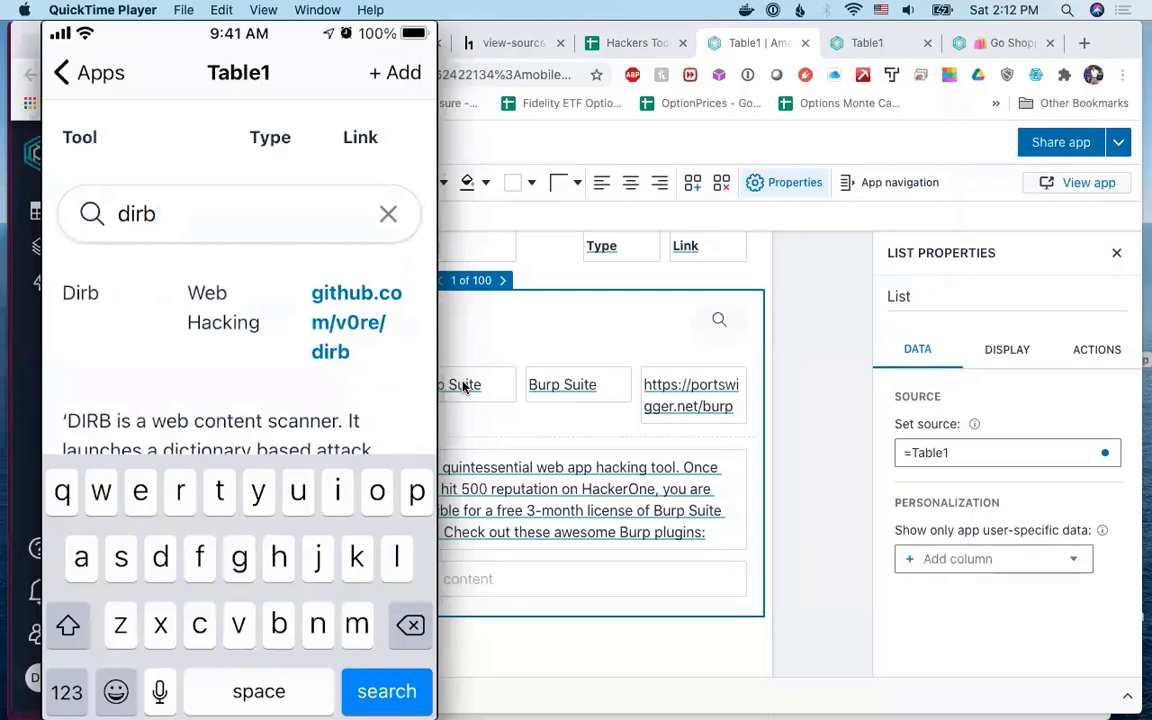
{"action": "key", "text": "Return"}
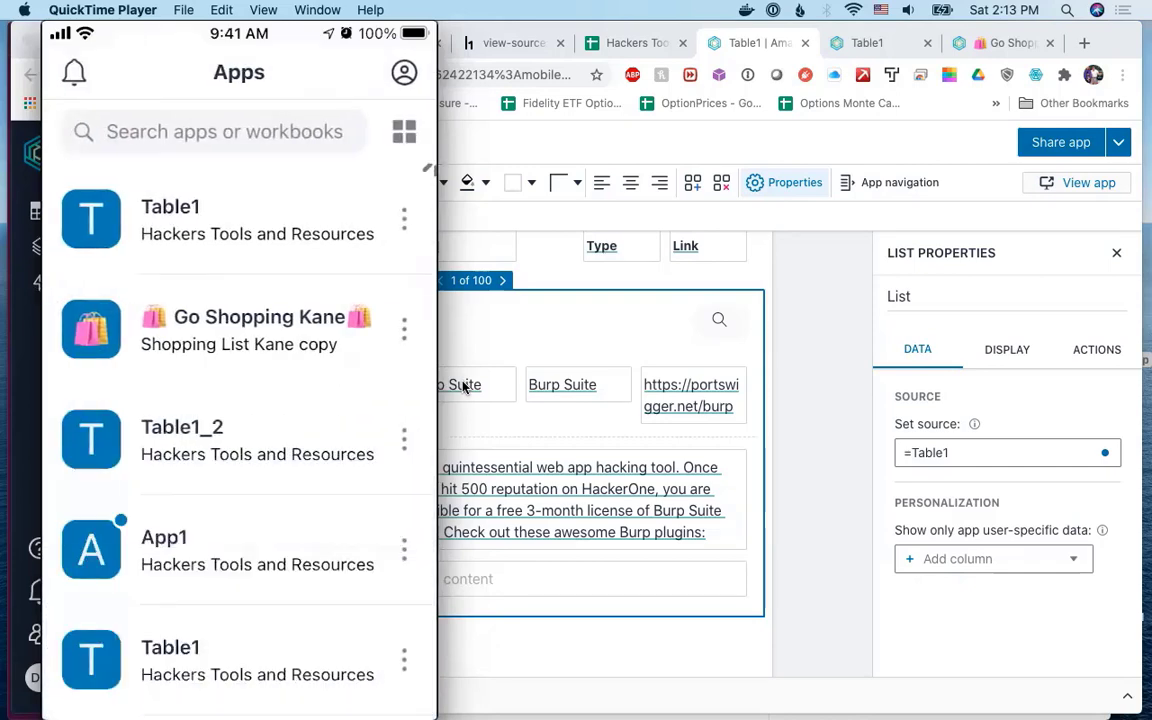
{"action": "left_click", "coordinate": [840, 306]}
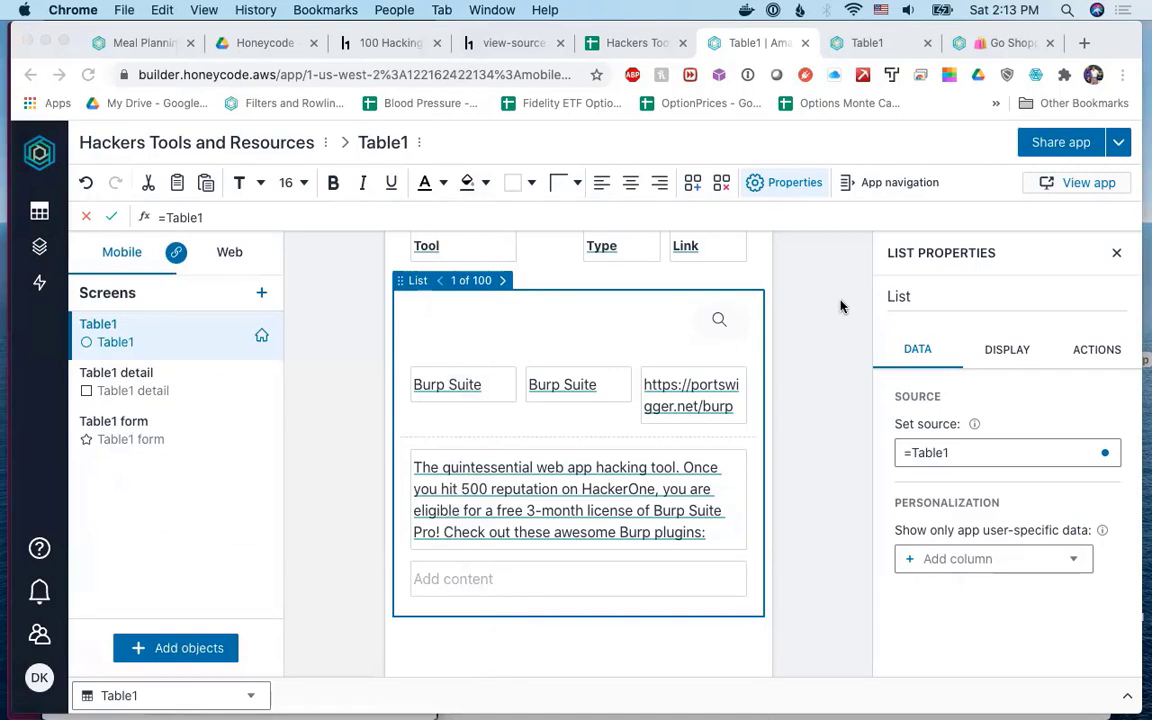
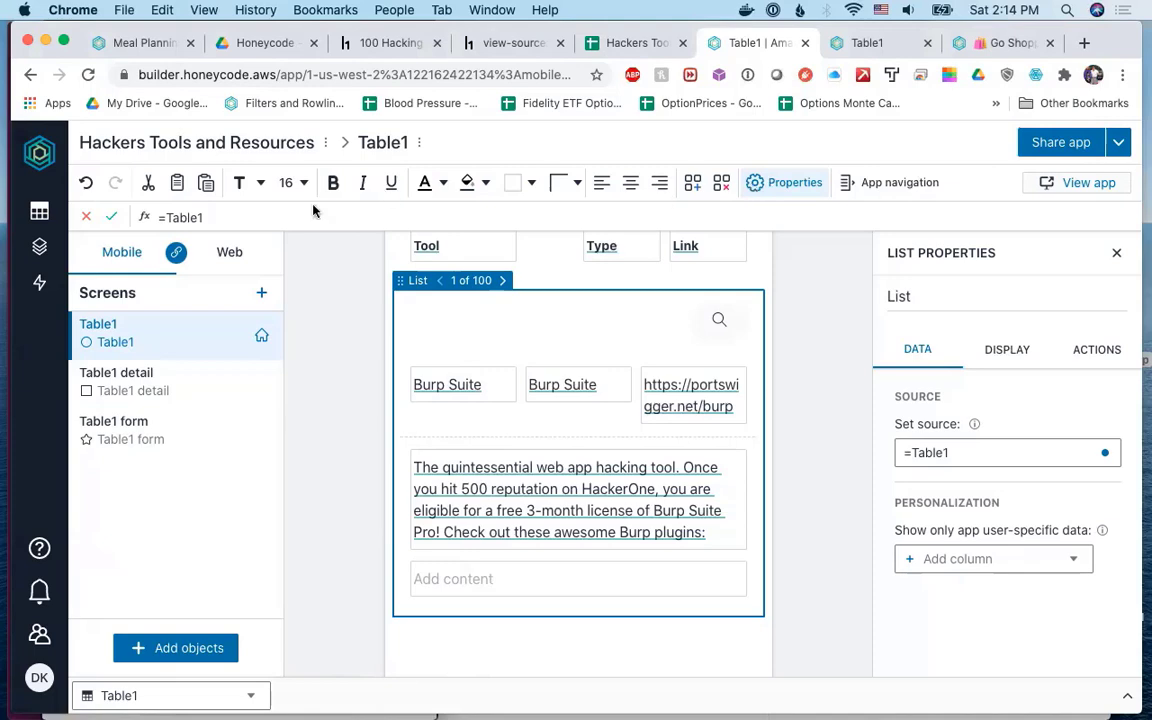
Leave the Table1 app for My Drive and open the Go Shopping app from the Shopping List copy workbook in the builder.
{"action": "left_click", "coordinate": [38, 158]}
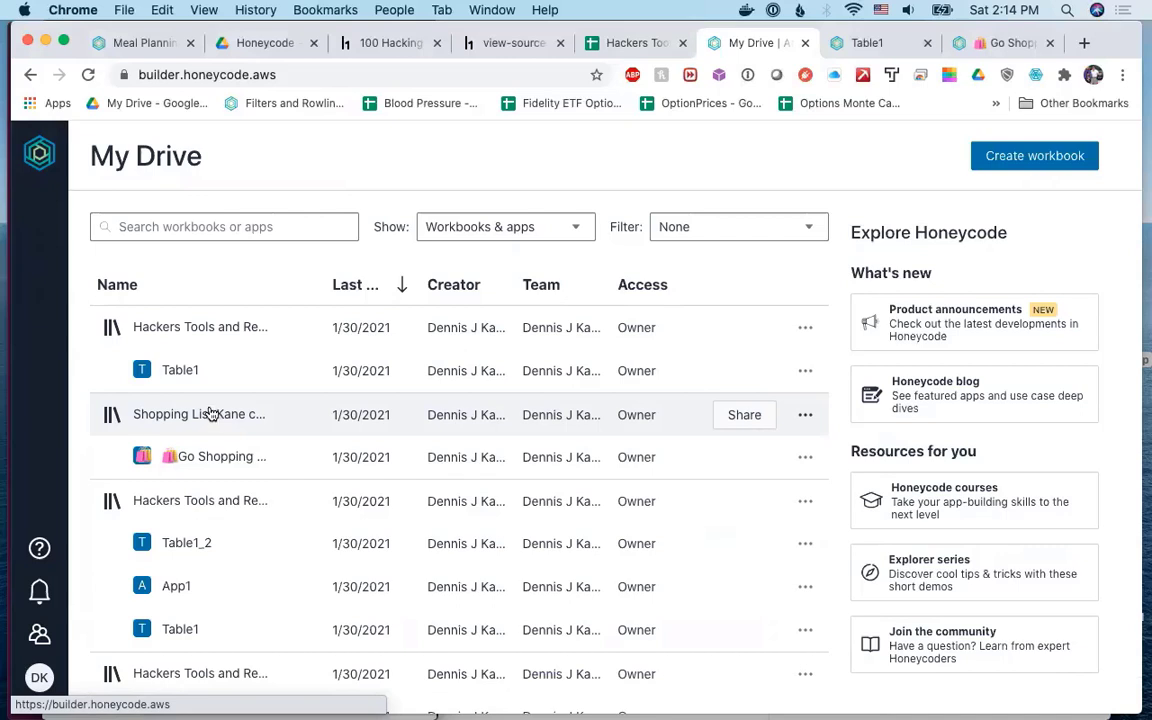
{"action": "left_click", "coordinate": [211, 414]}
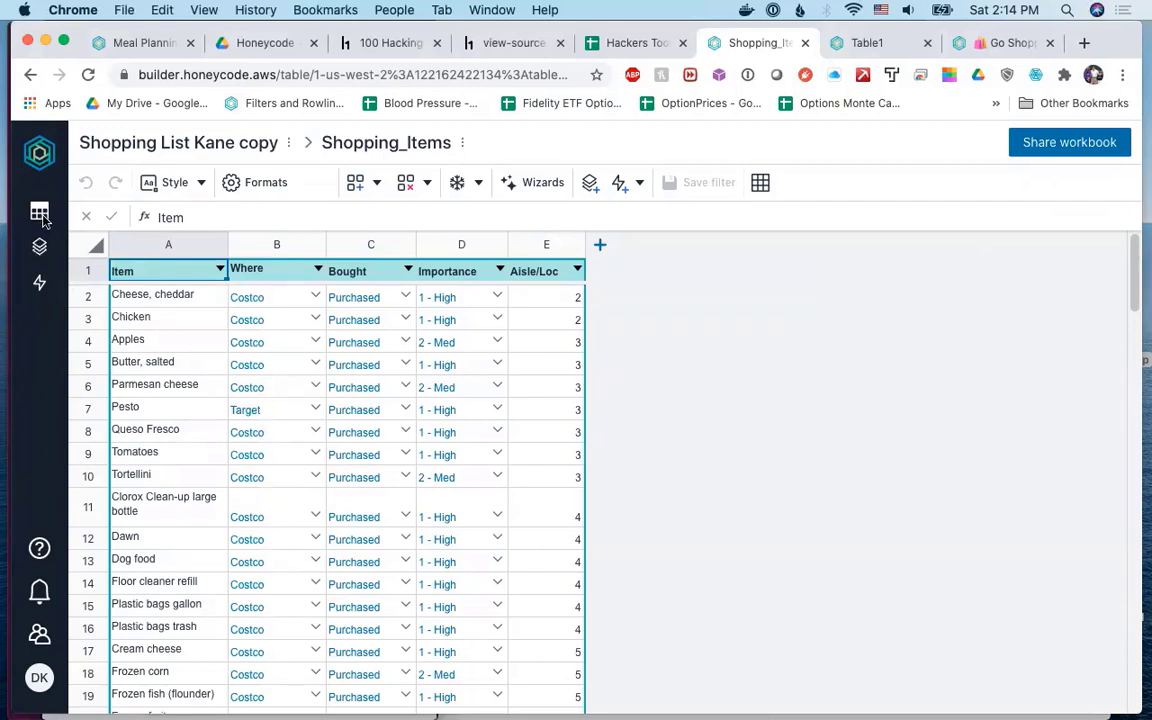
{"action": "left_click", "coordinate": [39, 246]}
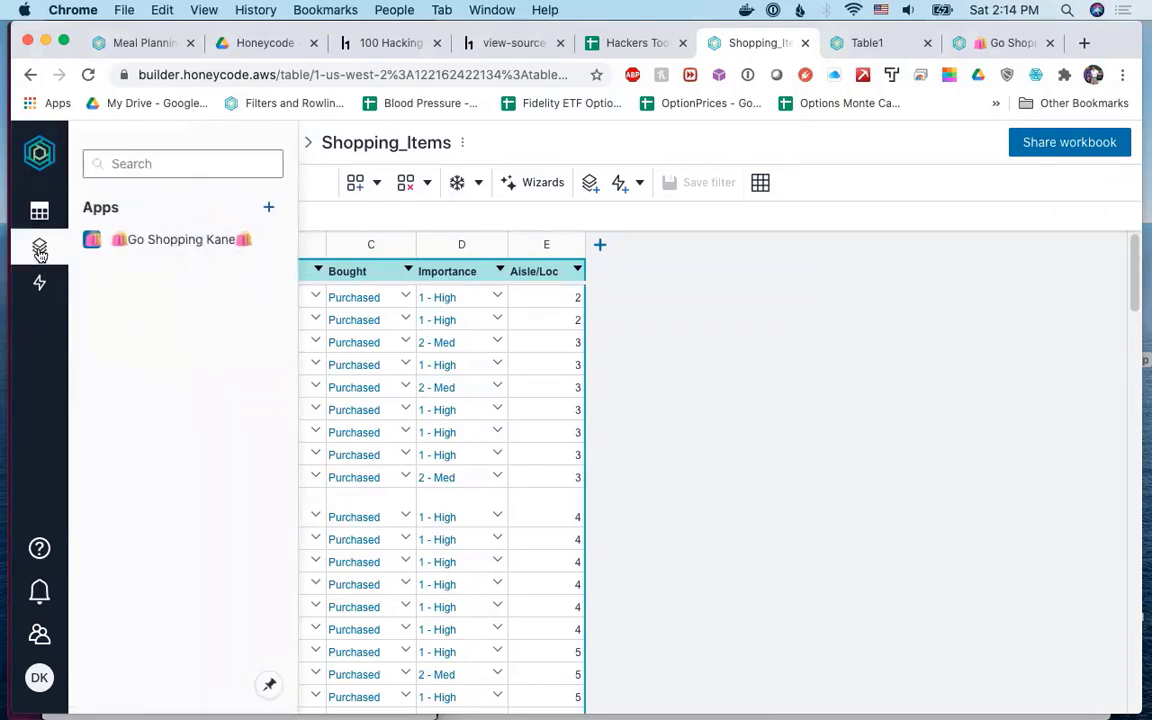
{"action": "left_click", "coordinate": [129, 239]}
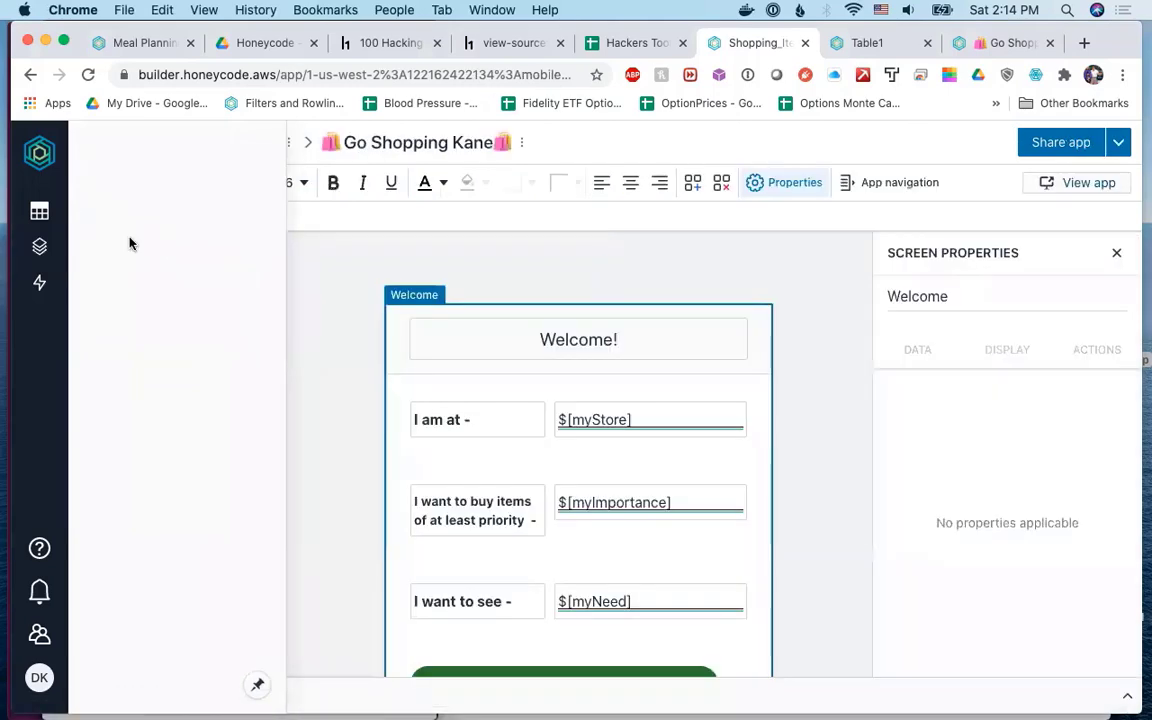
Examine the shopping app's Delete Unused Stores screen and the display properties of its Store header content box.
{"action": "scroll", "coordinate": [203, 478], "scroll_direction": "down", "scroll_amount": 3}
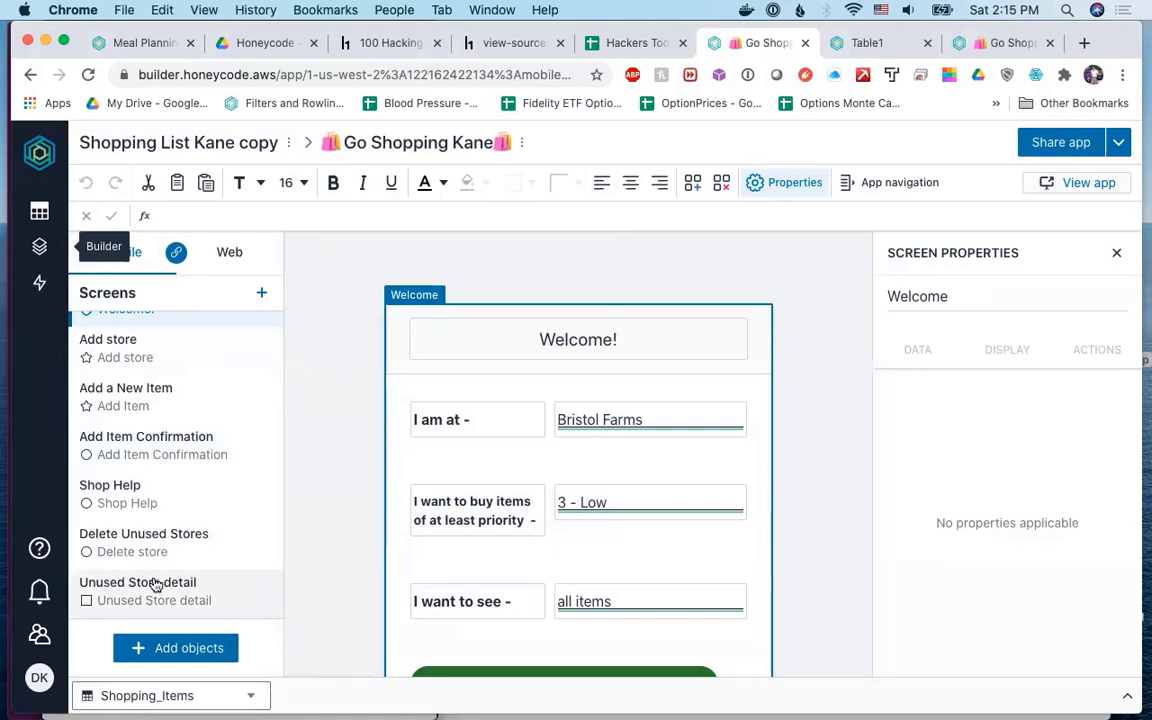
{"action": "left_click", "coordinate": [172, 537]}
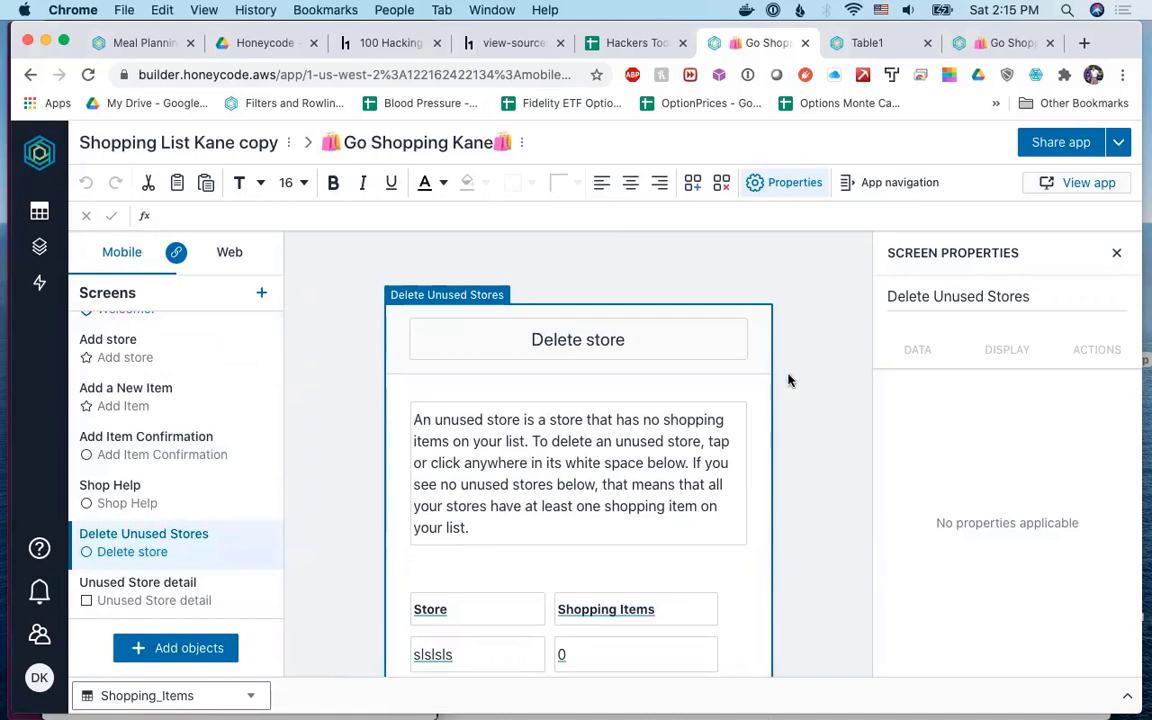
{"action": "scroll", "coordinate": [789, 381], "scroll_direction": "down", "scroll_amount": 2}
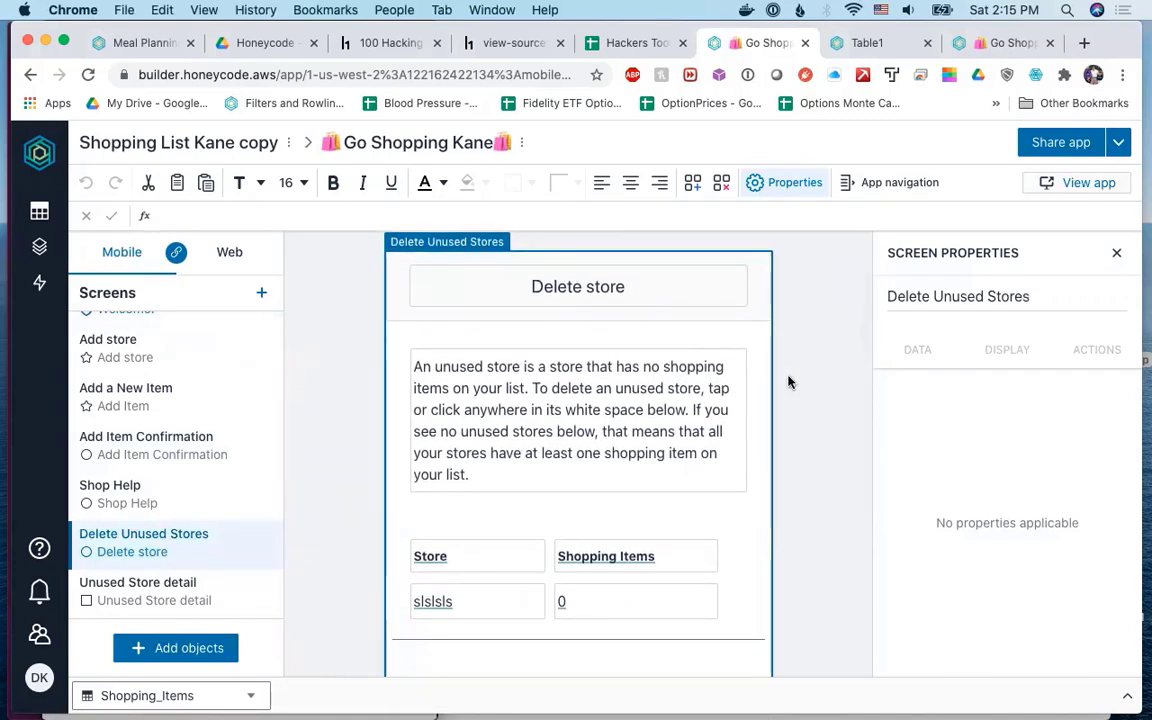
{"action": "scroll", "coordinate": [788, 381], "scroll_direction": "down", "scroll_amount": 2}
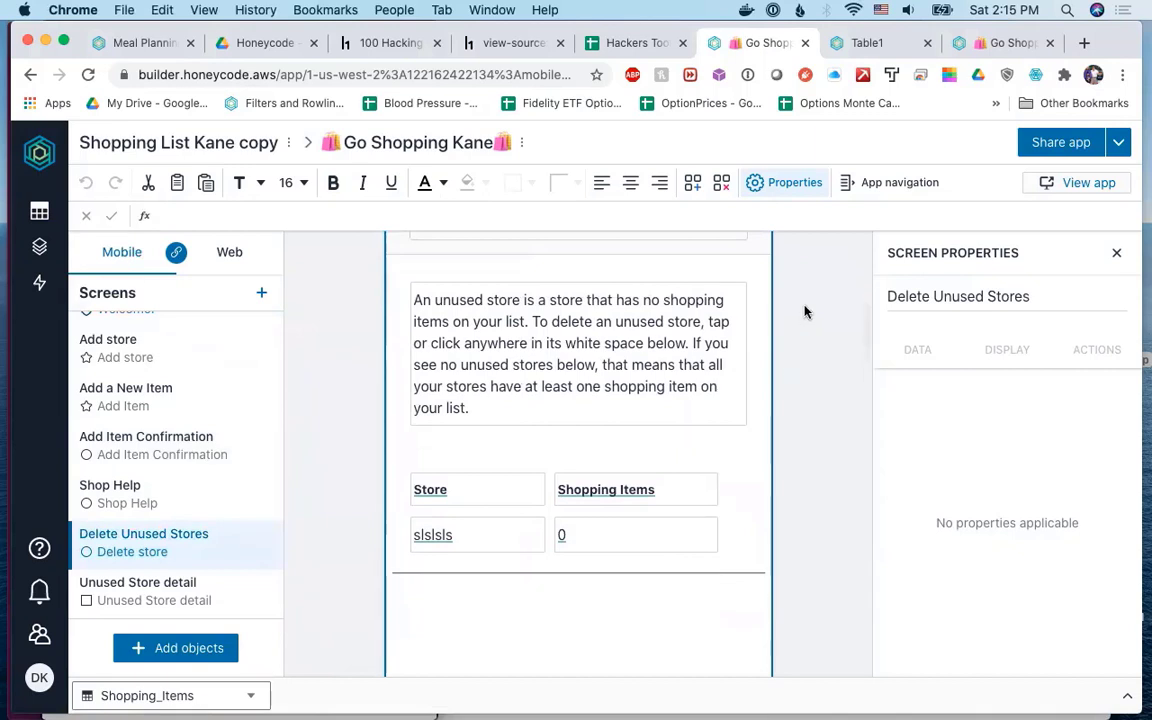
{"action": "scroll", "coordinate": [761, 347], "scroll_direction": "up", "scroll_amount": 4}
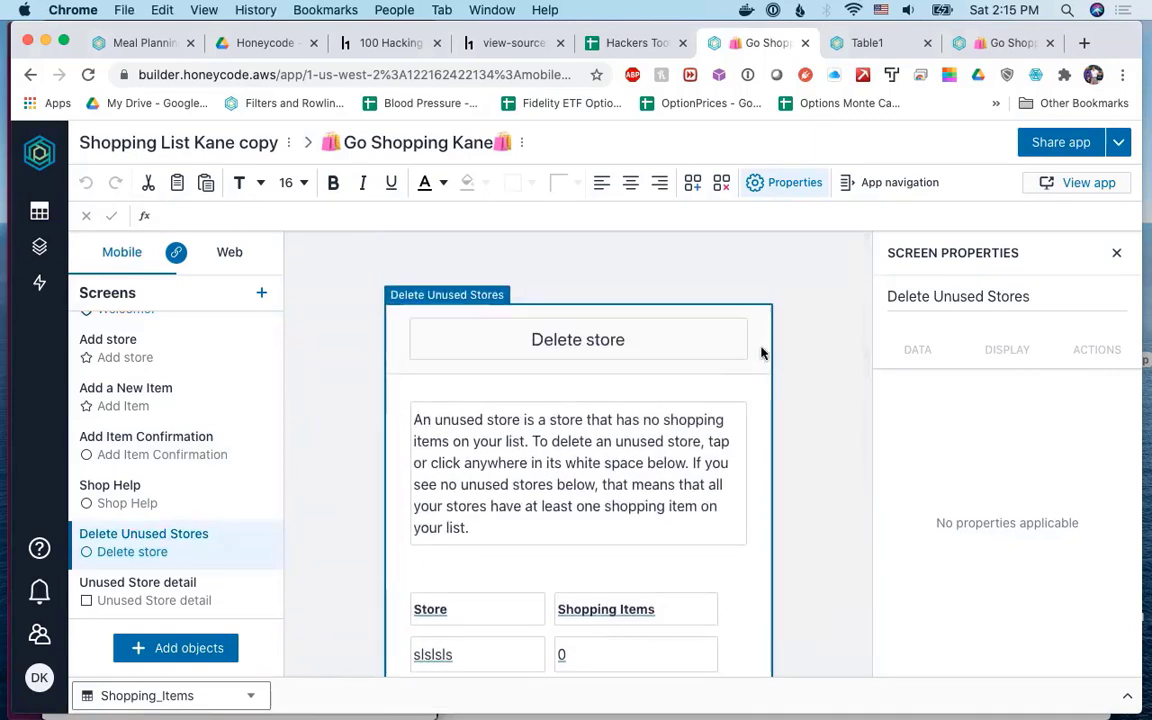
{"action": "scroll", "coordinate": [761, 352], "scroll_direction": "down", "scroll_amount": 8}
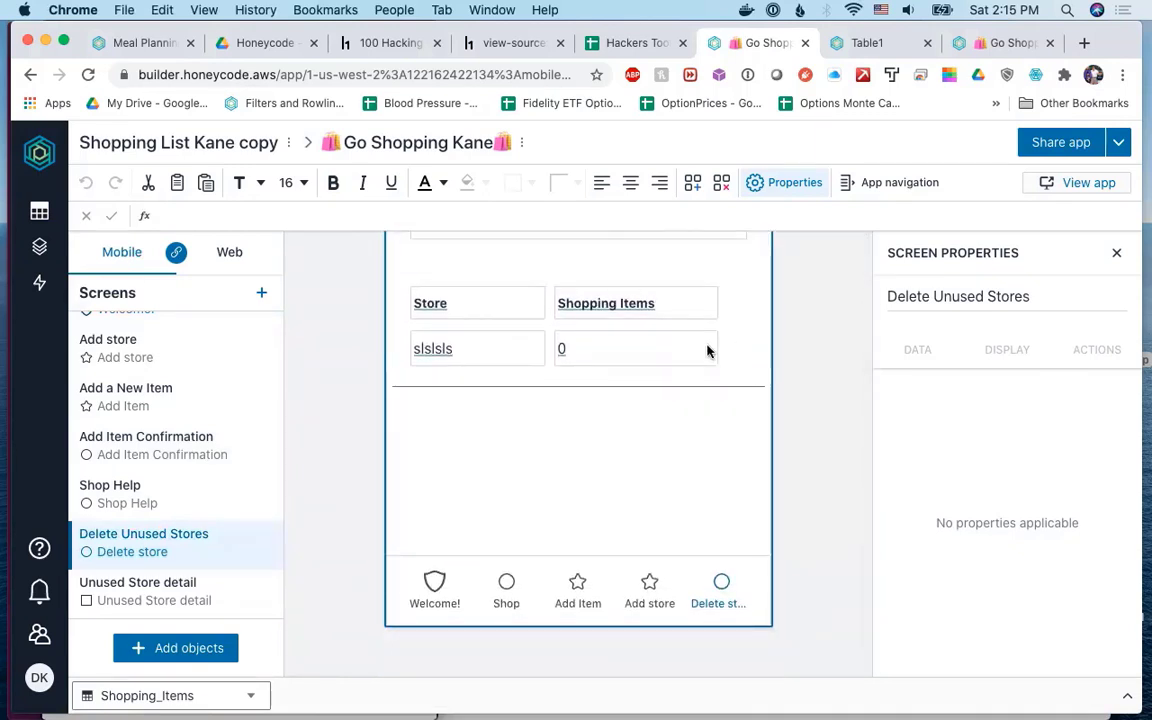
{"action": "scroll", "coordinate": [706, 351], "scroll_direction": "up", "scroll_amount": 4}
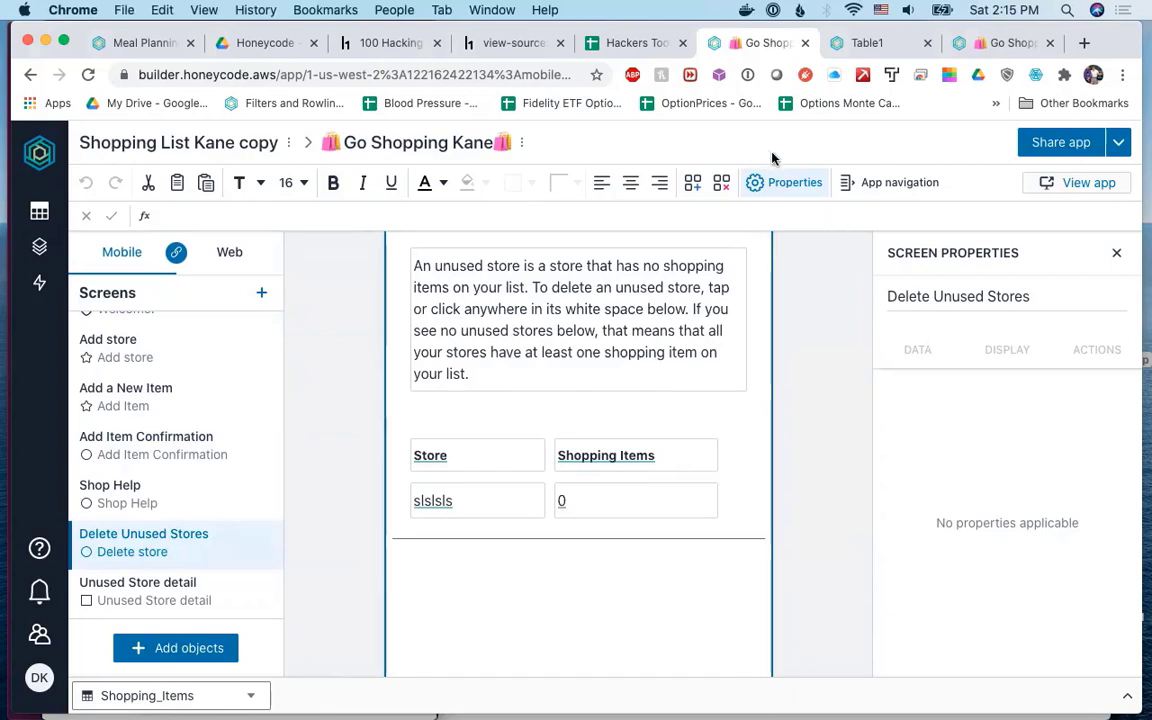
{"action": "left_click", "coordinate": [500, 457]}
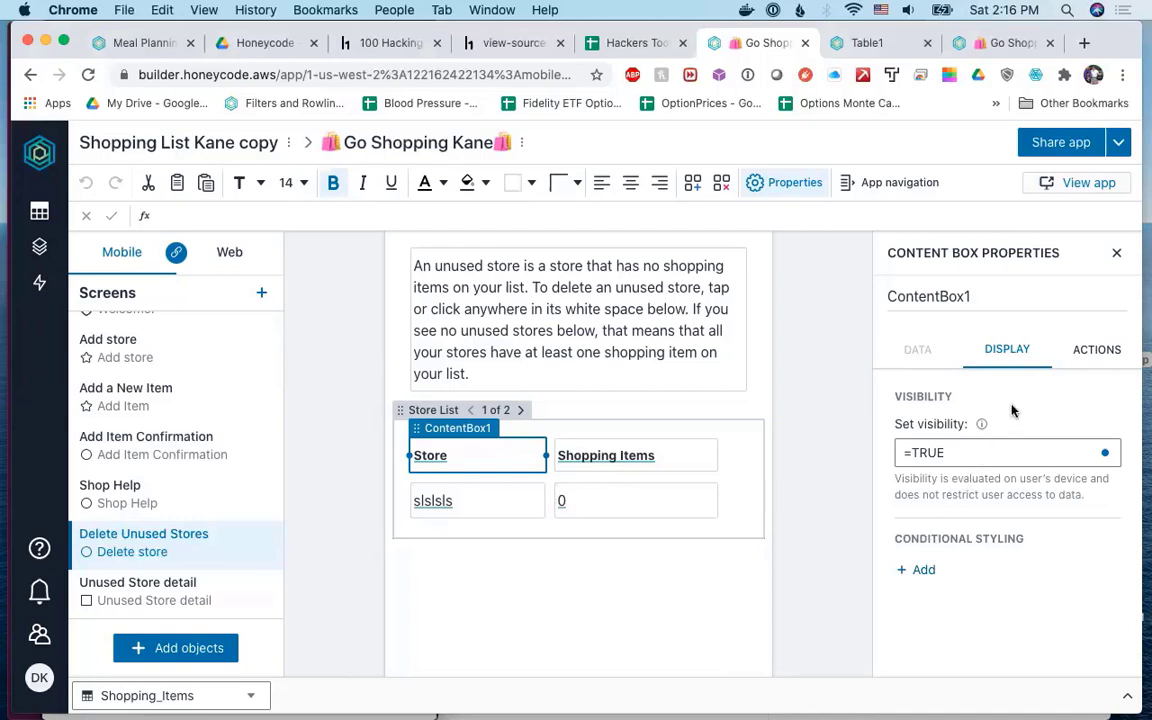
Review the Store header content box's actions, check the Unused Store detail screen, and return to the Delete Unused Stores screen.
{"action": "left_click", "coordinate": [1093, 349]}
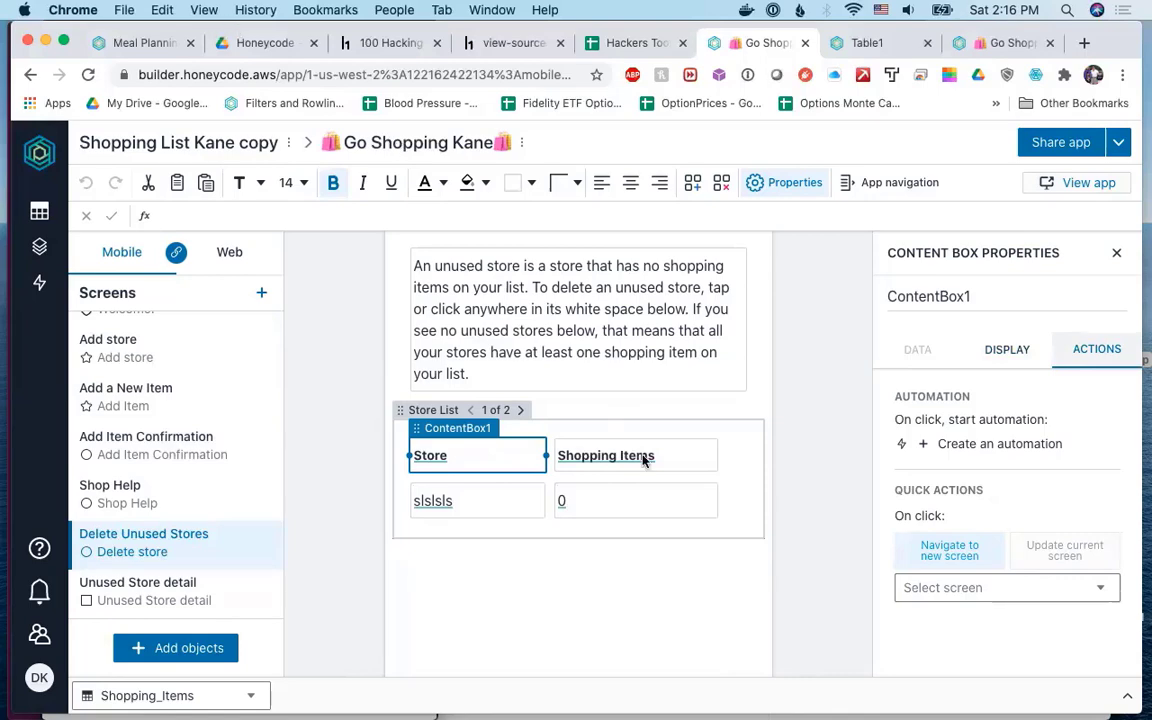
{"action": "scroll", "coordinate": [670, 466], "scroll_direction": "up", "scroll_amount": 2}
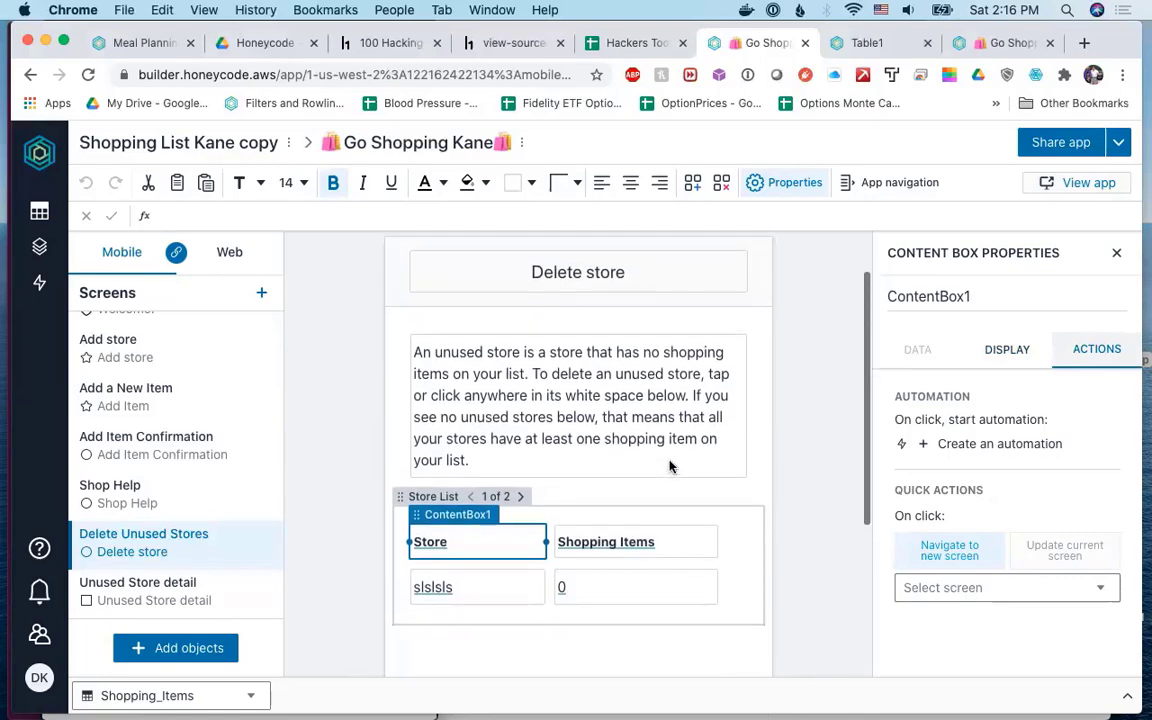
{"action": "scroll", "coordinate": [670, 466], "scroll_direction": "down", "scroll_amount": 4}
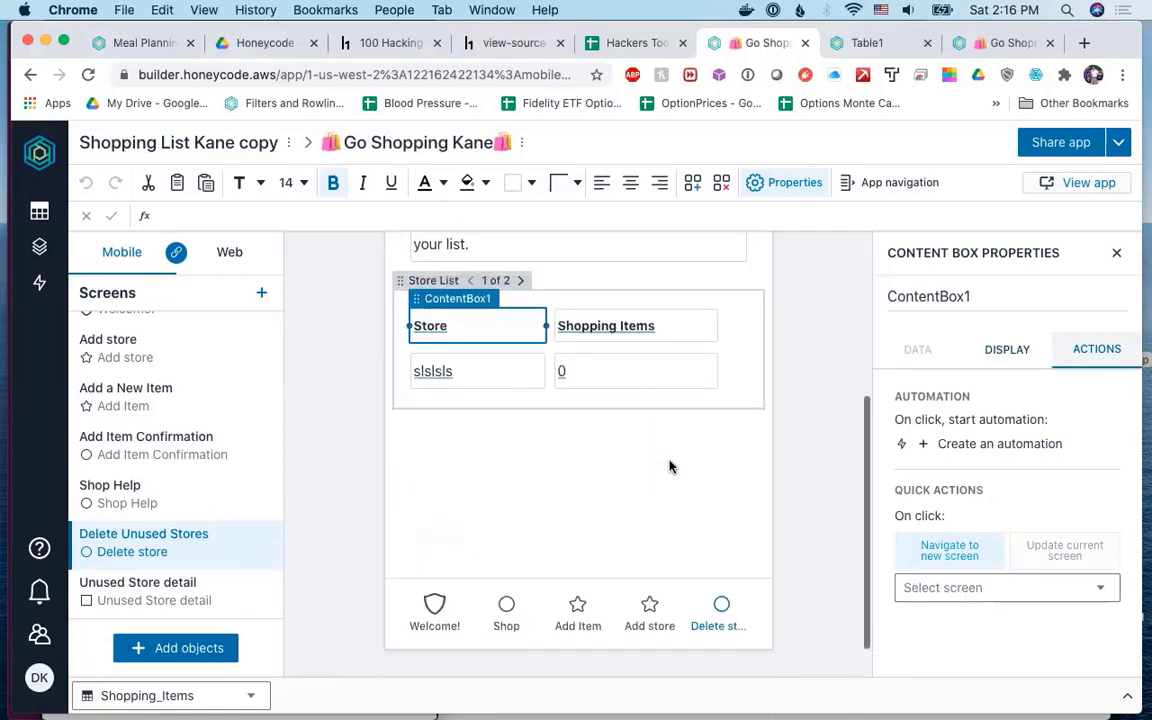
{"action": "scroll", "coordinate": [670, 466], "scroll_direction": "up", "scroll_amount": 2}
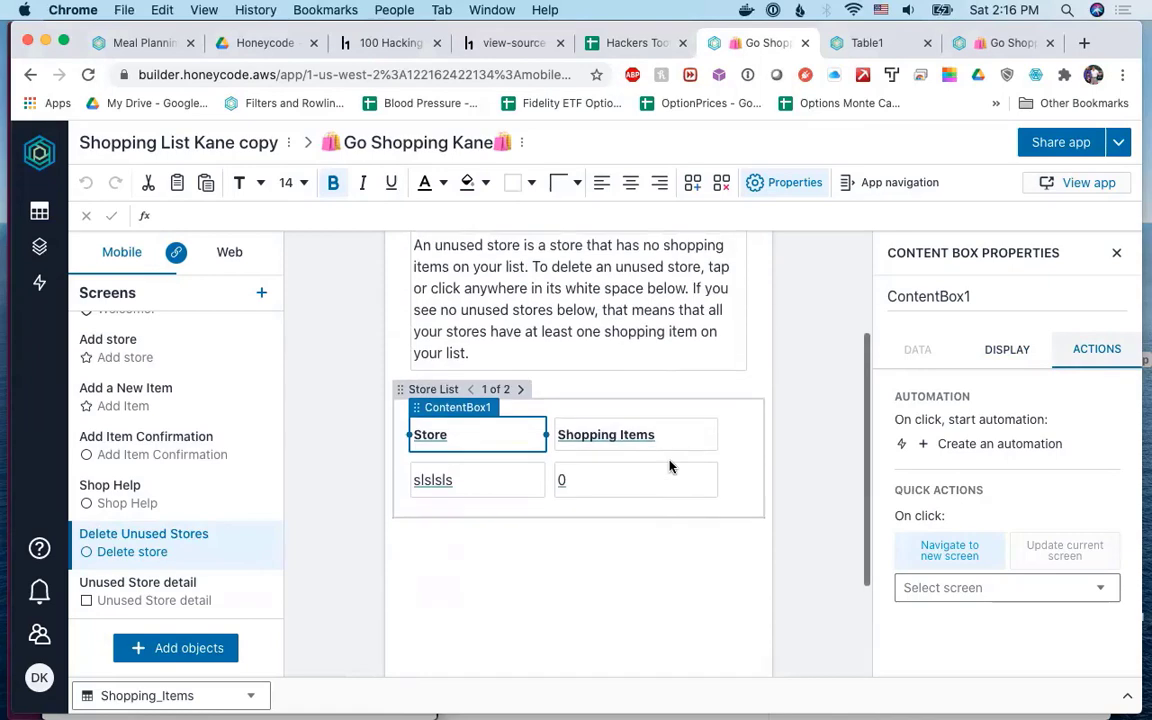
{"action": "left_click", "coordinate": [122, 596]}
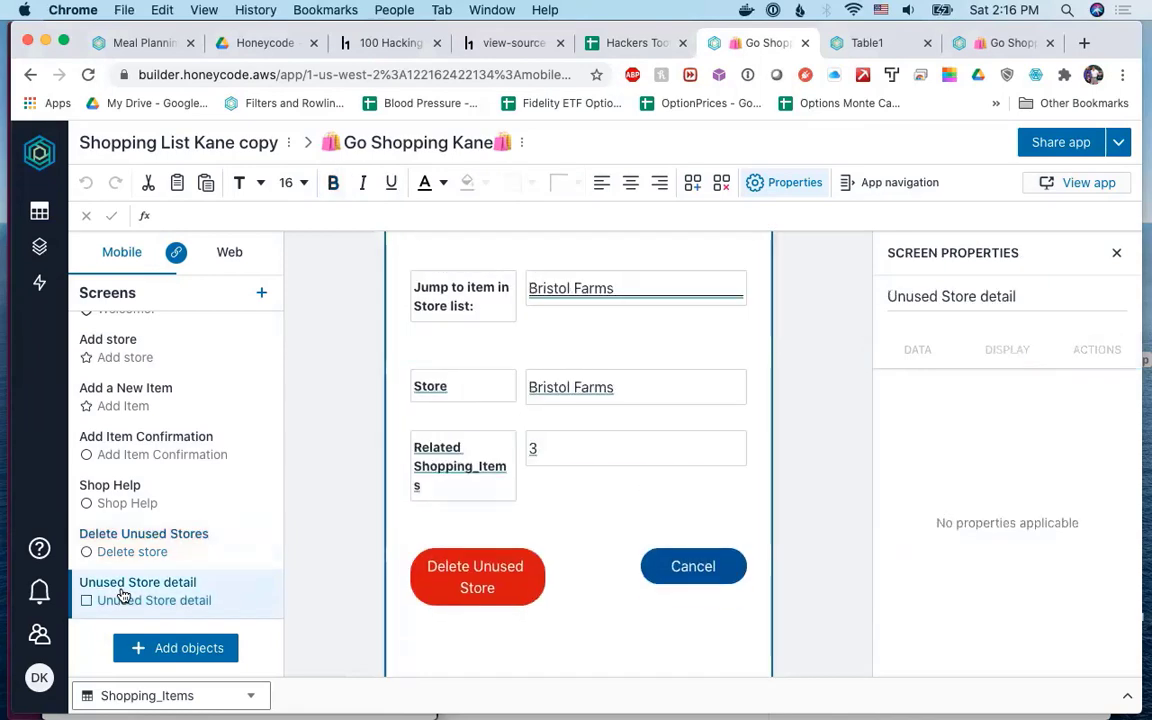
{"action": "left_click", "coordinate": [139, 543]}
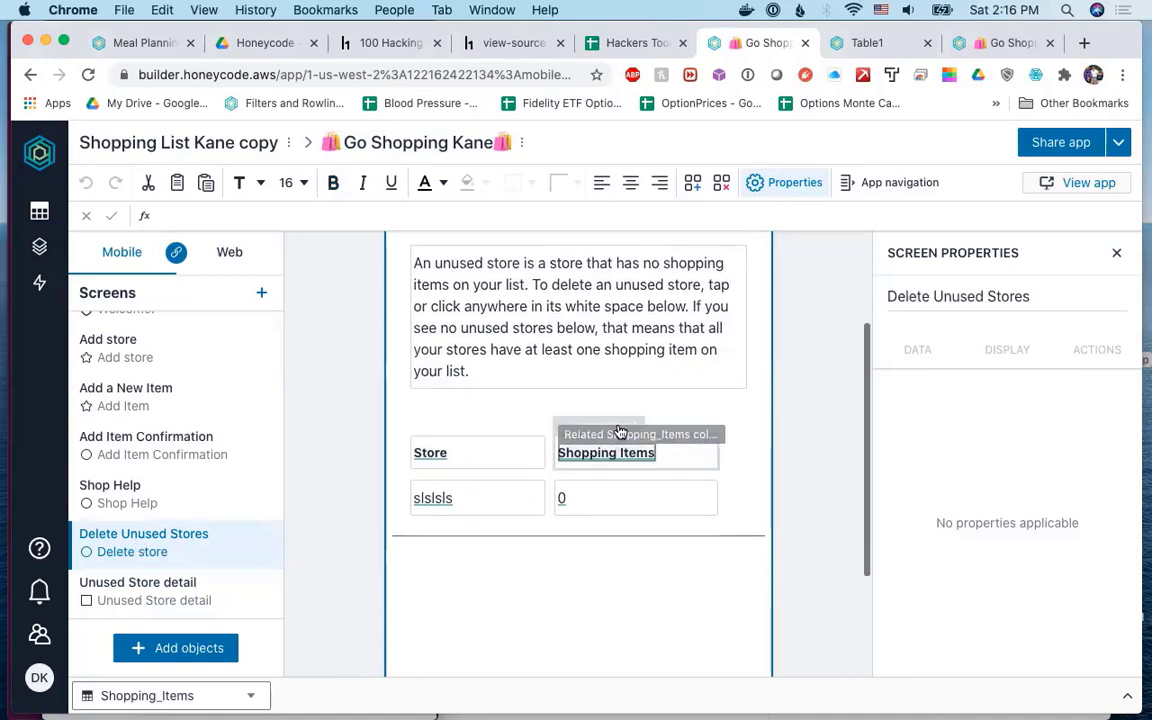
Examine the Store header's display properties, and the display settings and data source of the Store List on the Delete Unused Stores screen.
{"action": "scroll", "coordinate": [618, 432], "scroll_direction": "up", "scroll_amount": 2}
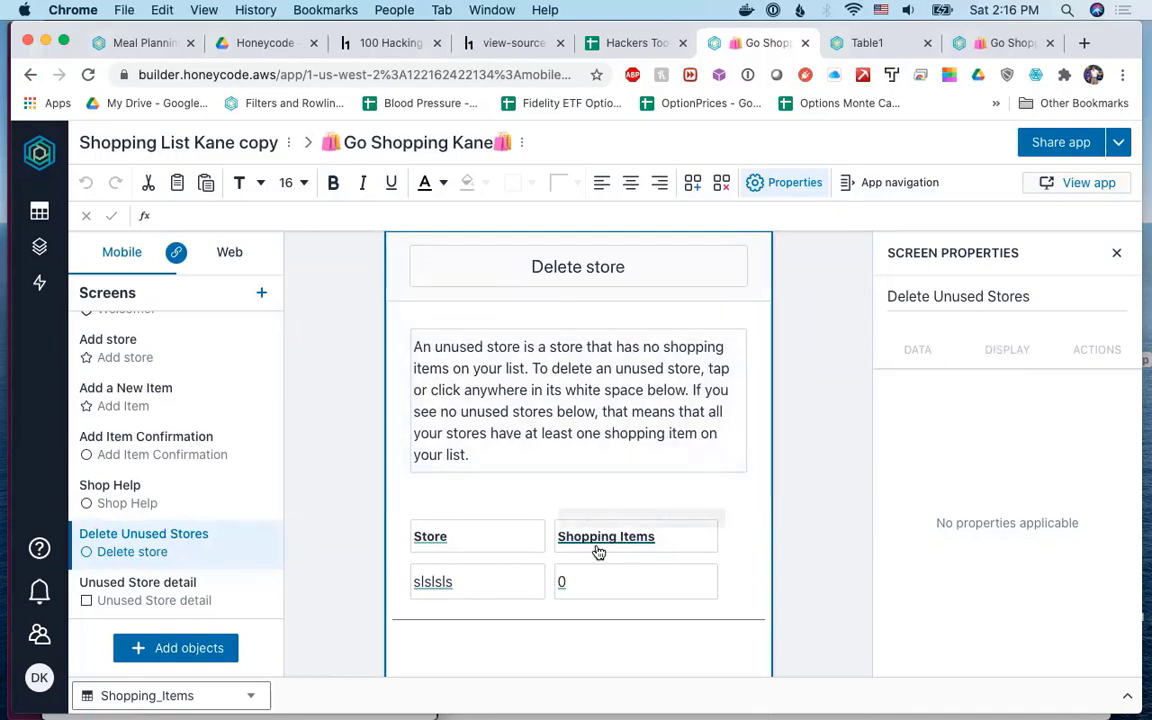
{"action": "left_click", "coordinate": [519, 551]}
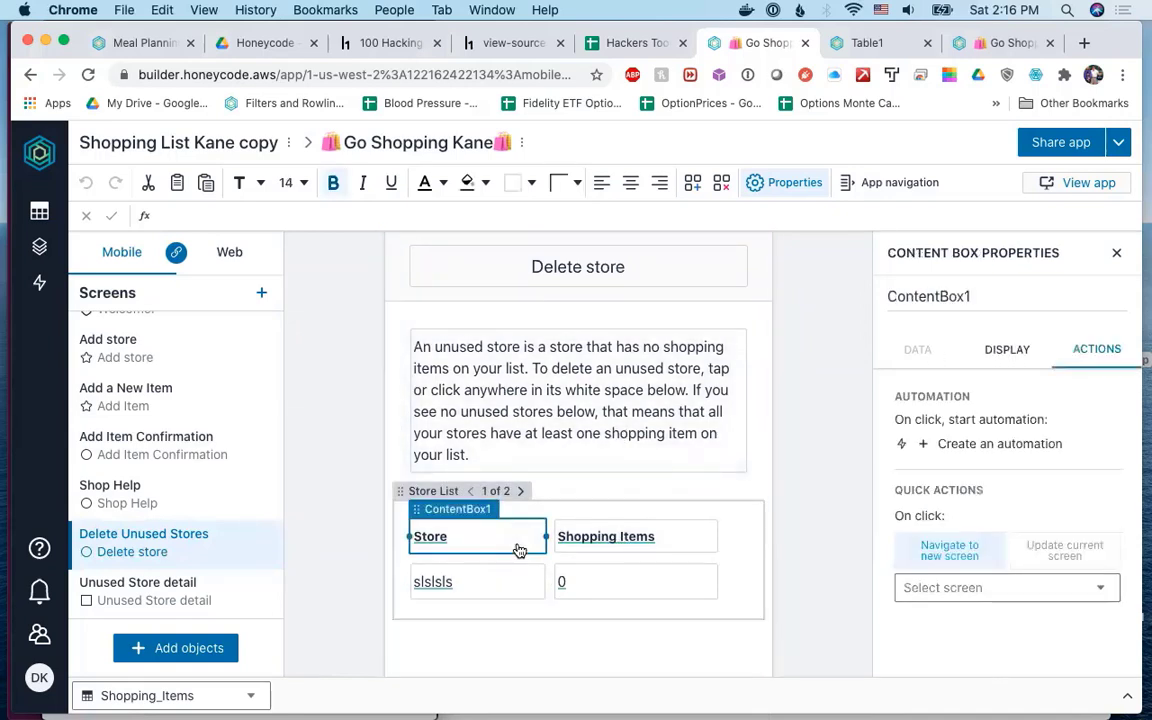
{"action": "left_click", "coordinate": [1010, 349]}
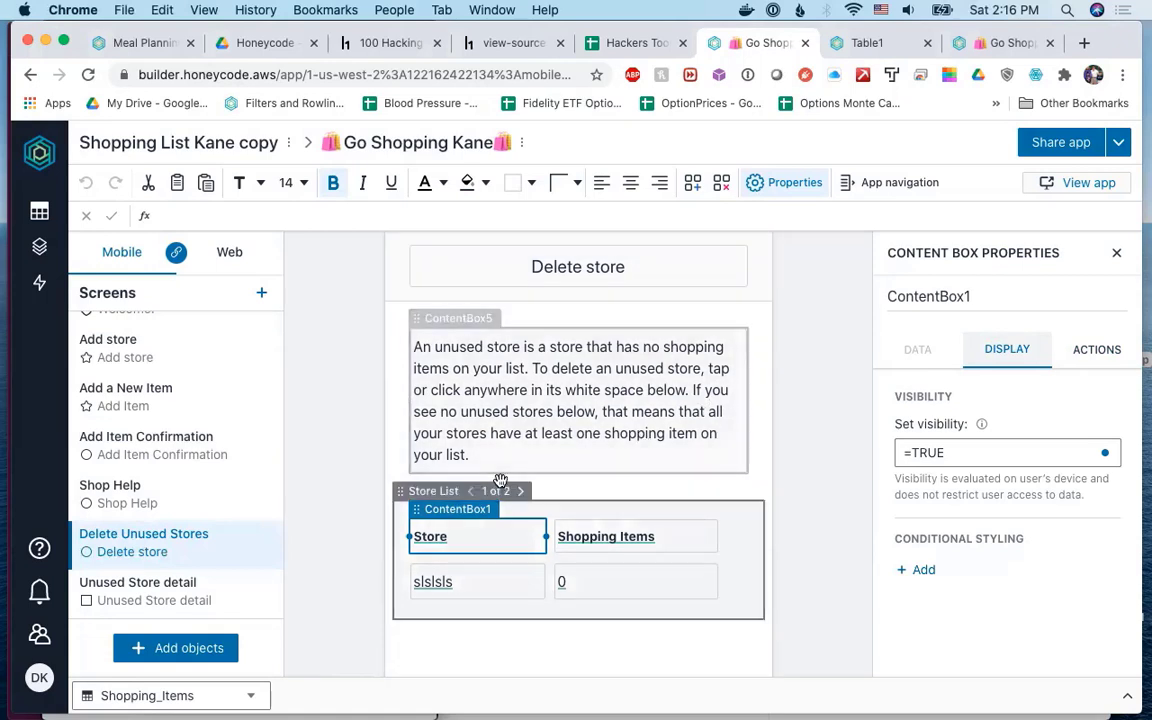
{"action": "left_click", "coordinate": [498, 490]}
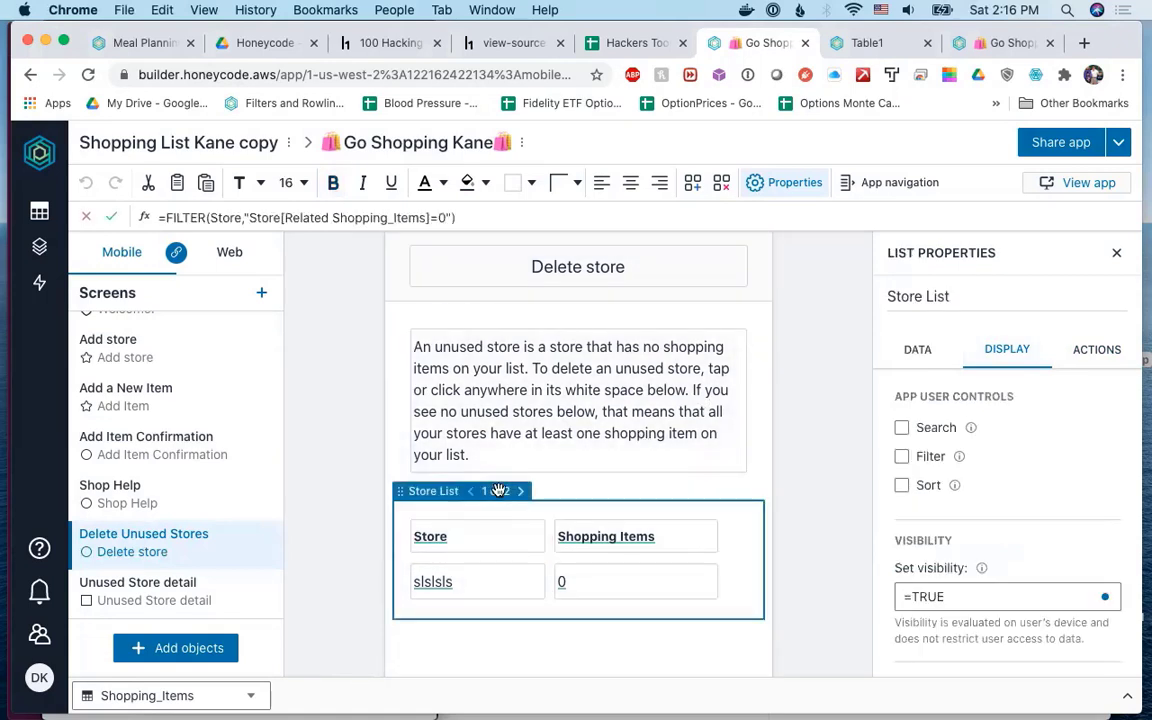
{"action": "scroll", "coordinate": [905, 470], "scroll_direction": "down", "scroll_amount": 2}
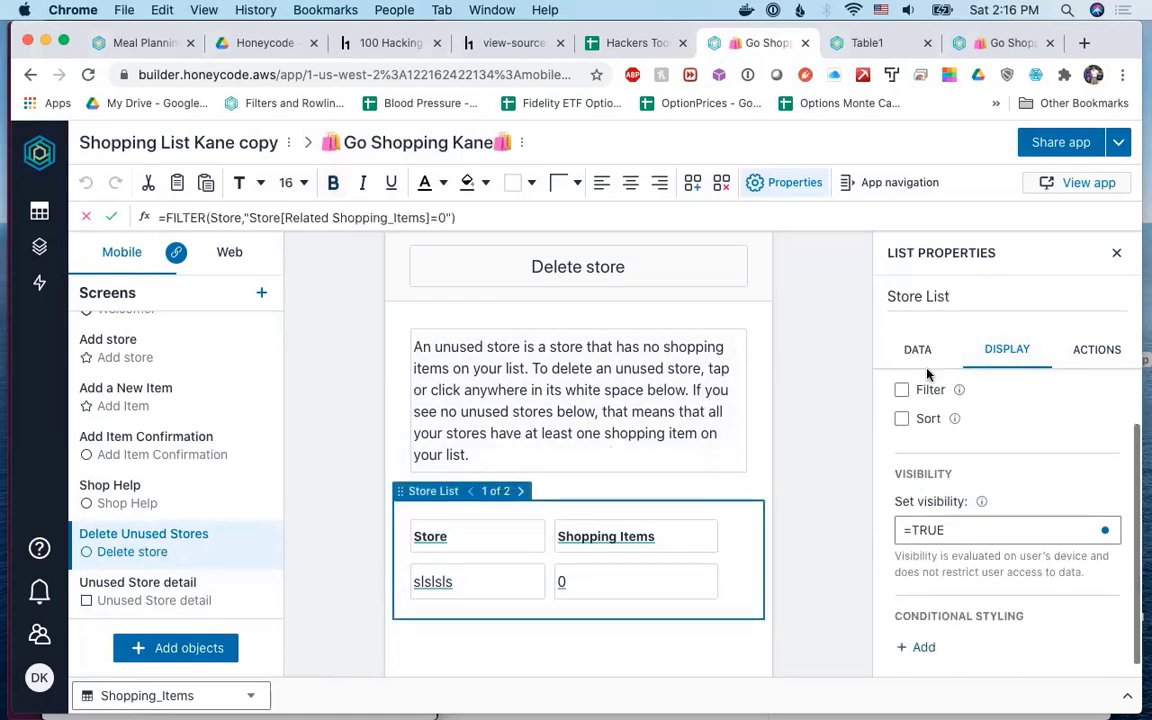
{"action": "left_click", "coordinate": [919, 352]}
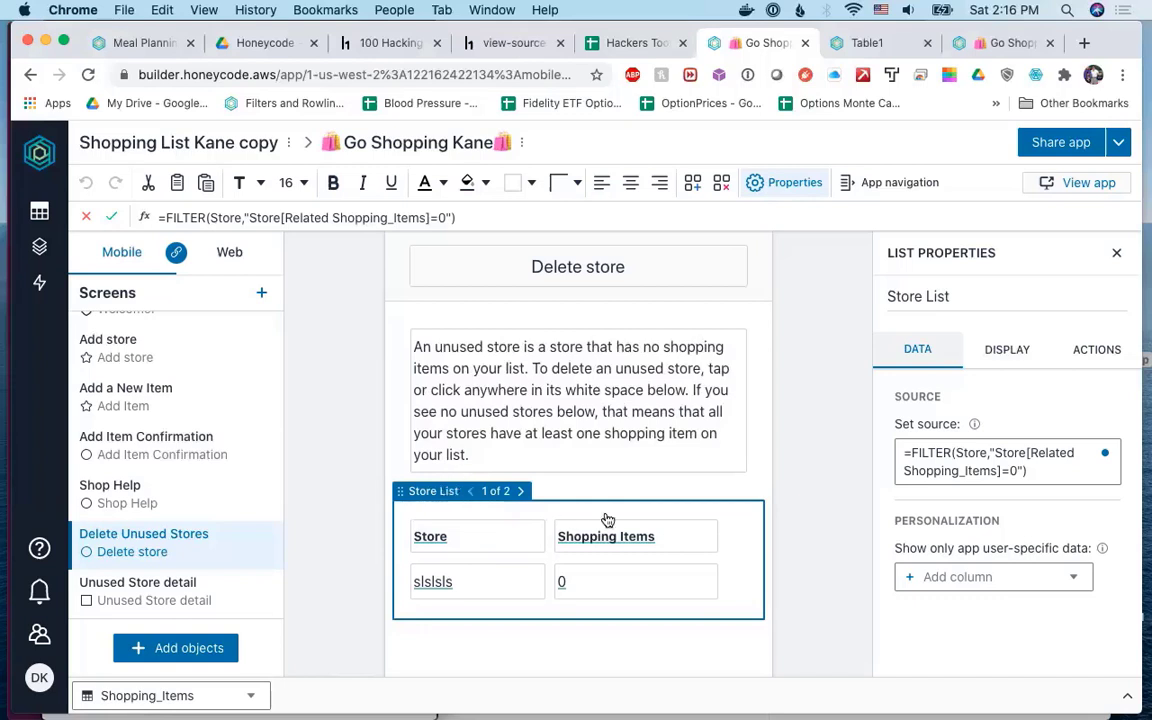
{"action": "left_click", "coordinate": [485, 549]}
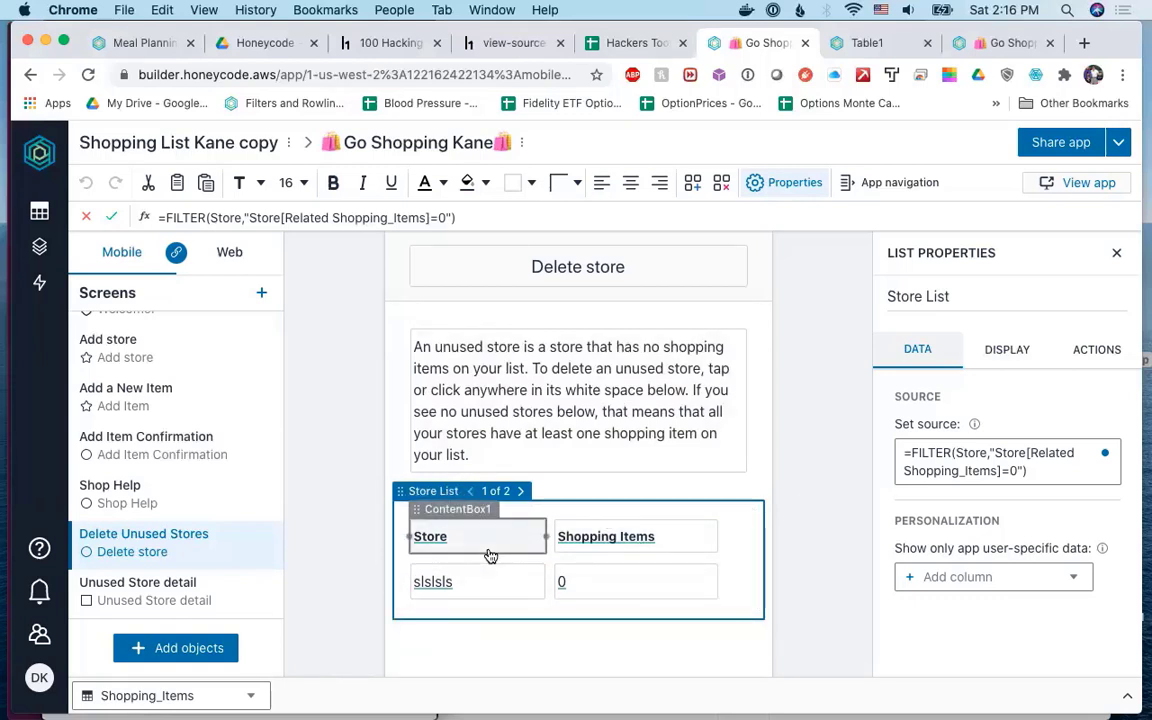
{"action": "left_click", "coordinate": [489, 491]}
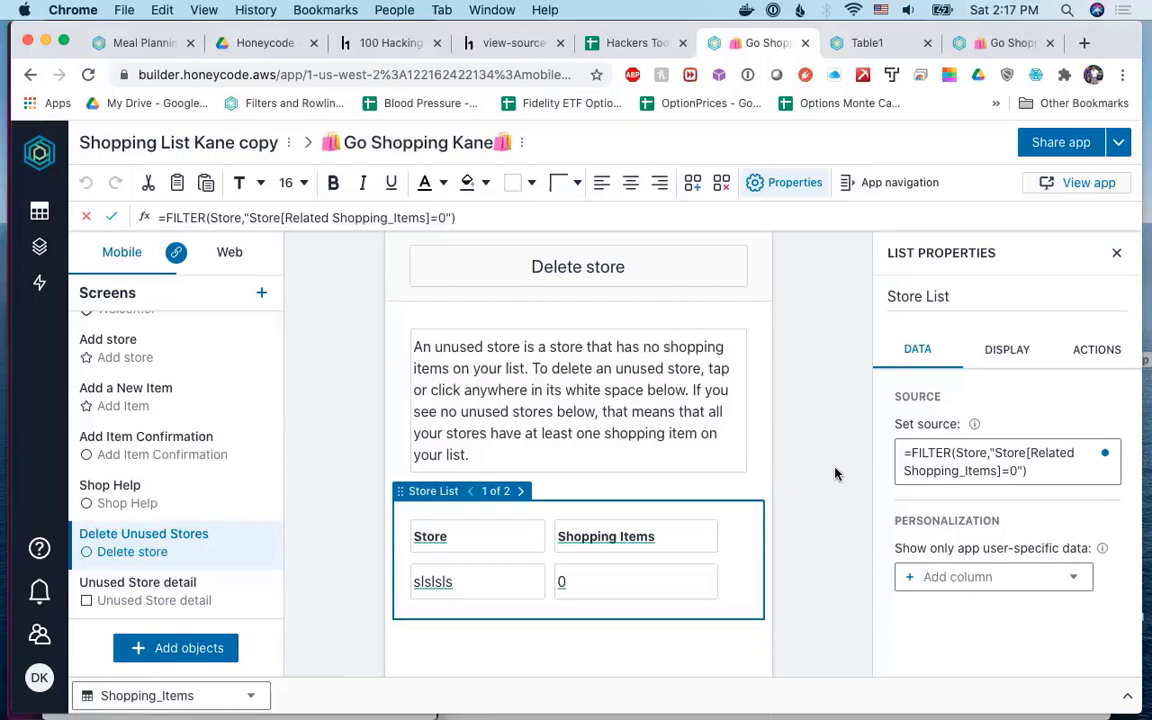
{"action": "scroll", "coordinate": [836, 473], "scroll_direction": "down", "scroll_amount": 3}
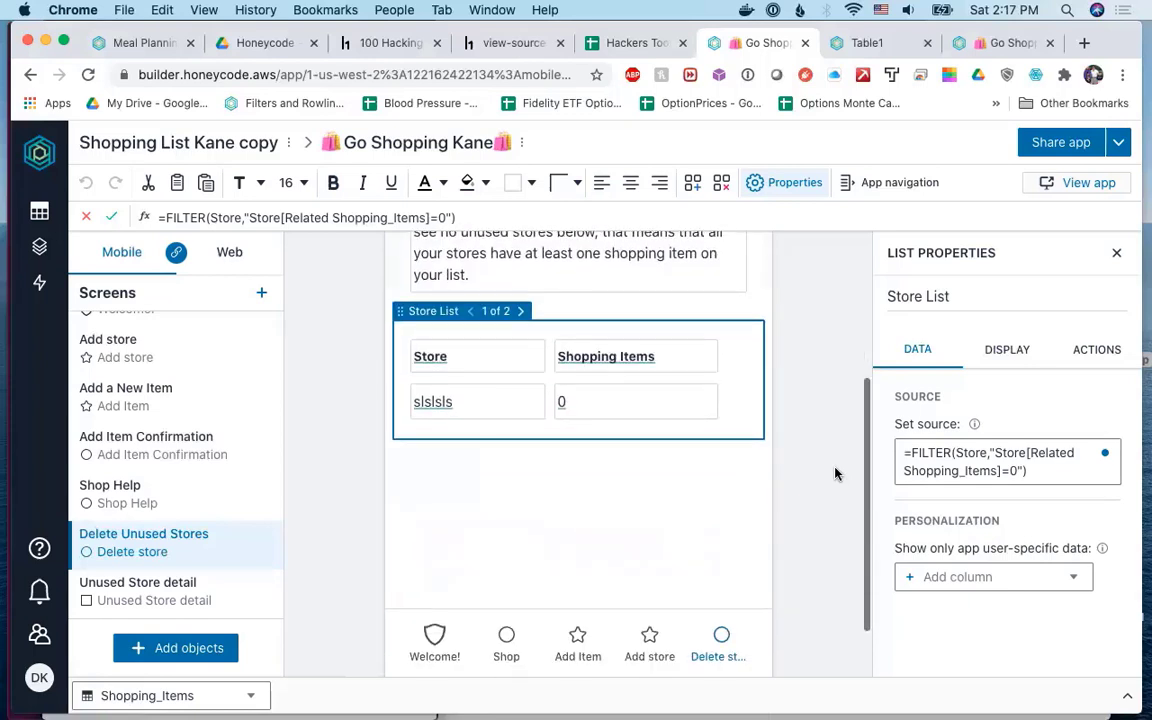
{"action": "scroll", "coordinate": [836, 473], "scroll_direction": "up", "scroll_amount": 1}
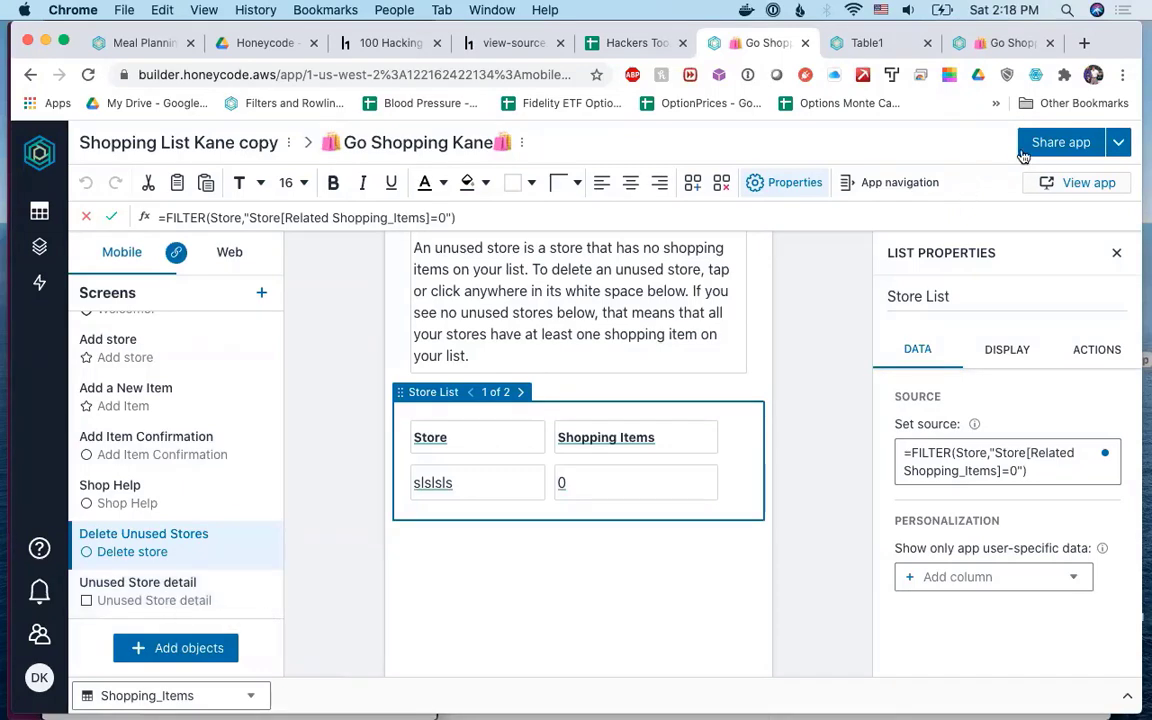
View the live Go Shopping web app, open the slslsls store from its Delete store screen, and return to the builder.
{"action": "left_click", "coordinate": [1075, 144]}
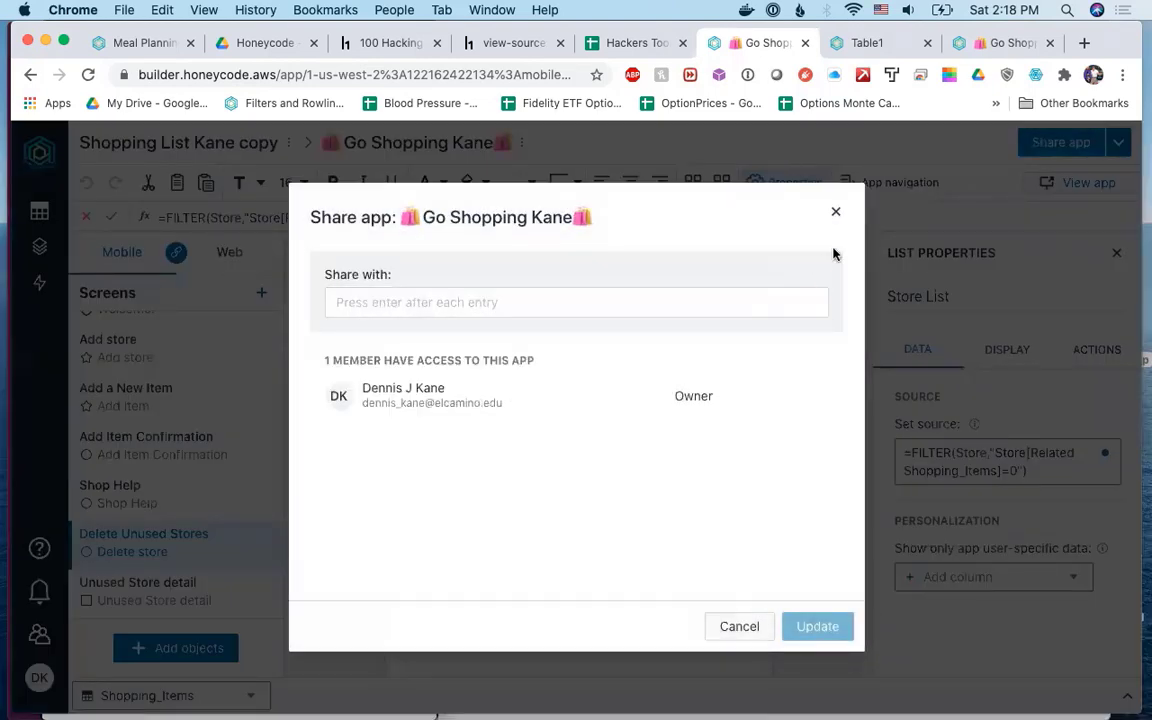
{"action": "left_click", "coordinate": [835, 215]}
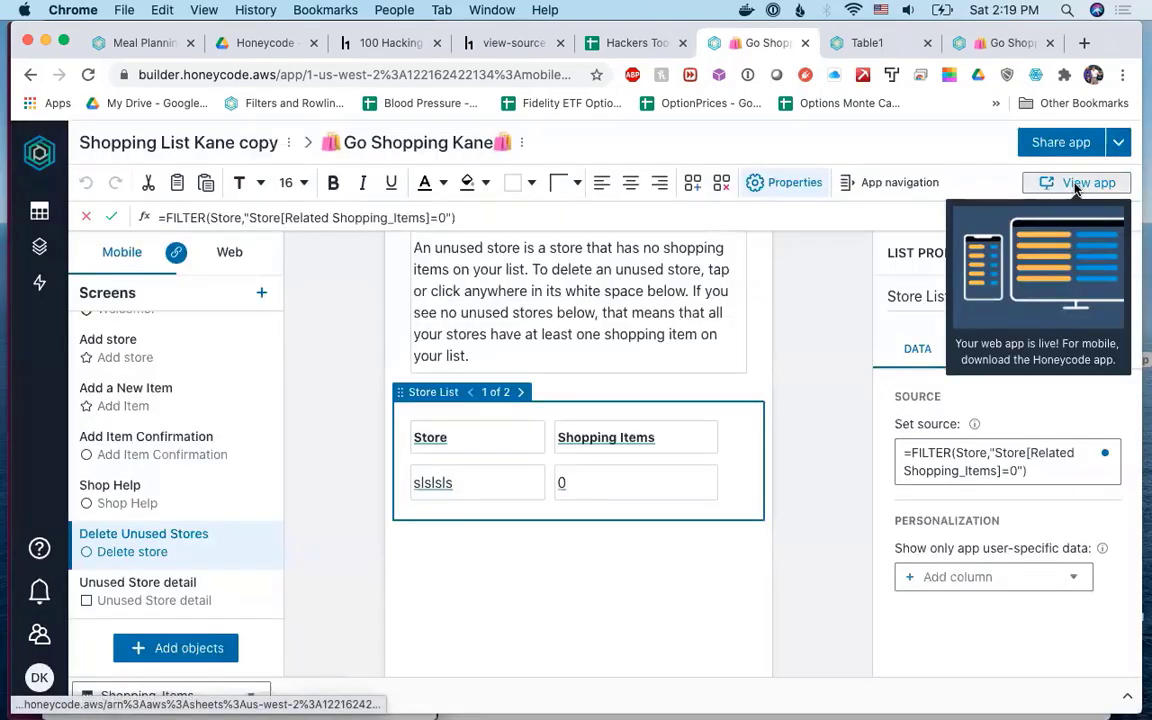
{"action": "left_click", "coordinate": [1045, 182]}
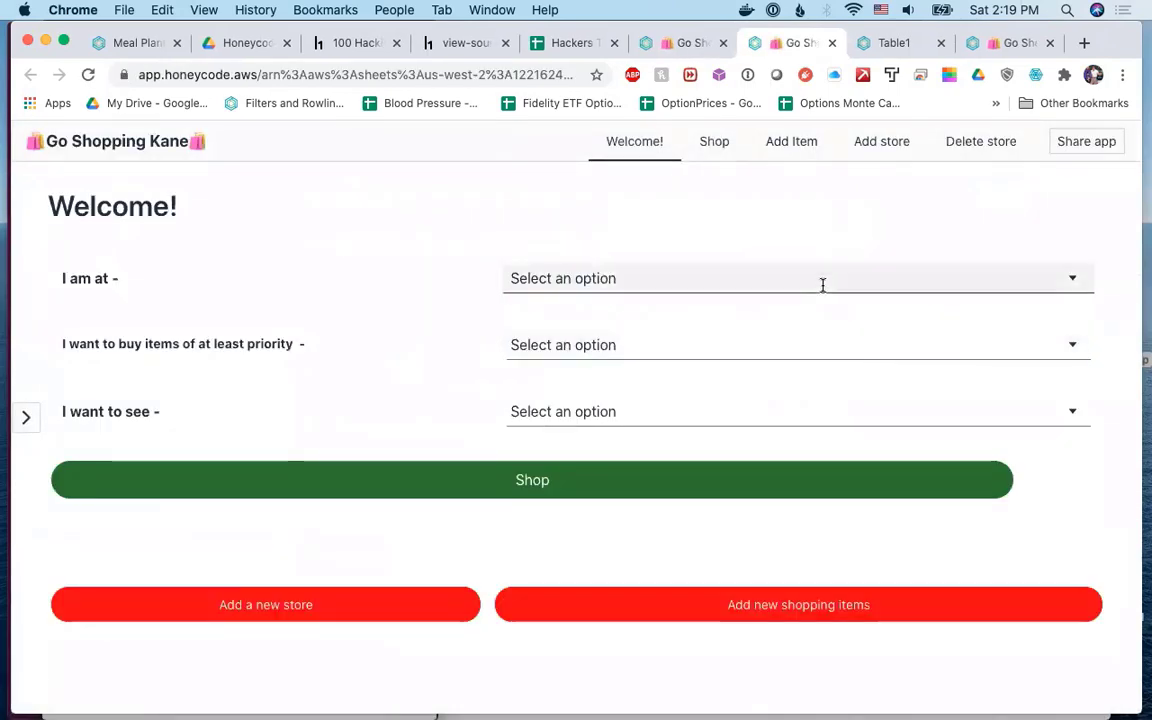
{"action": "left_click", "coordinate": [985, 142]}
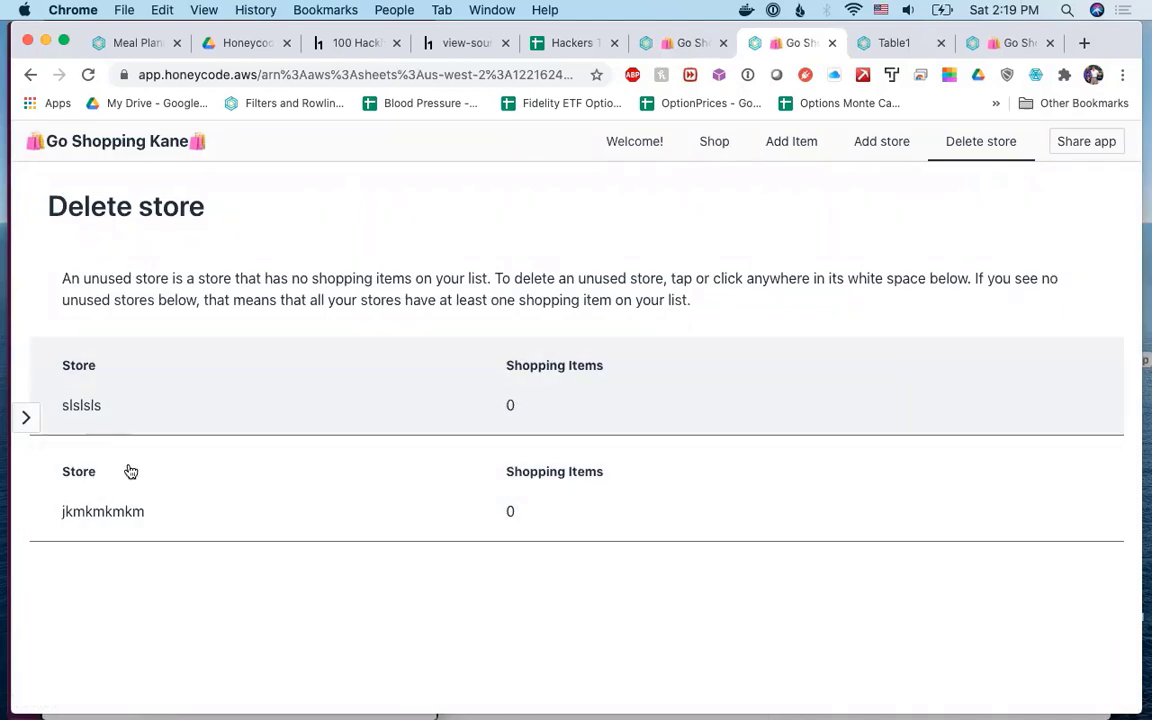
{"action": "left_click", "coordinate": [138, 416]}
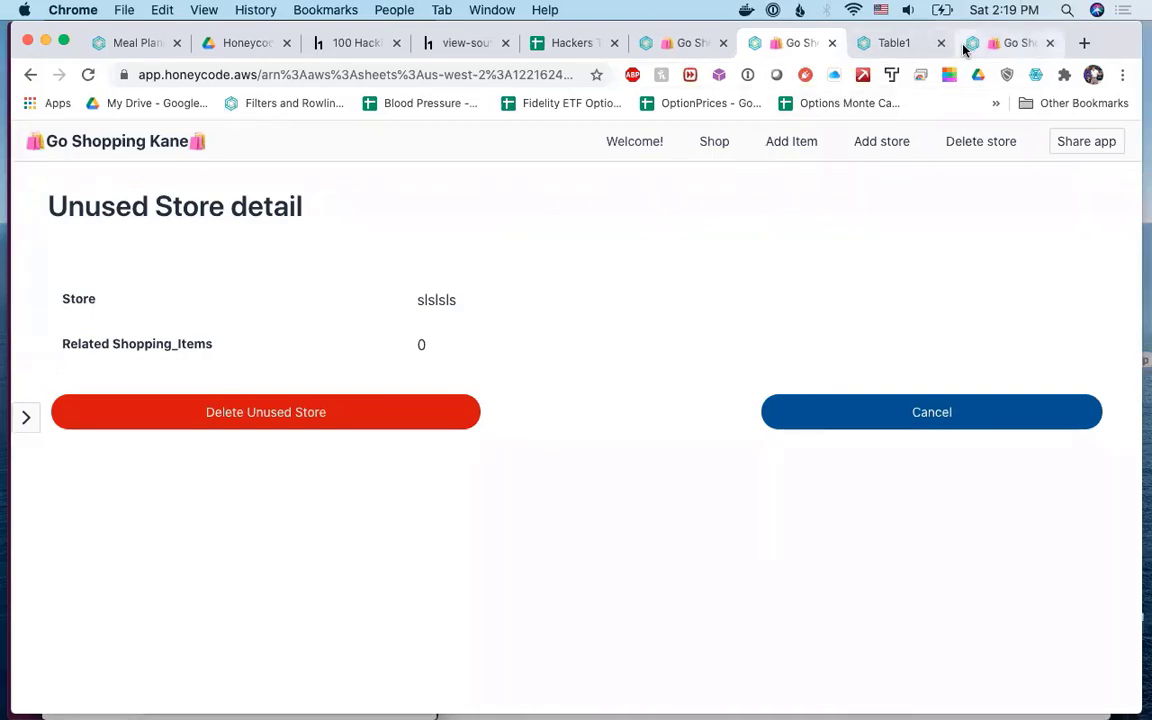
{"action": "left_click", "coordinate": [1033, 45]}
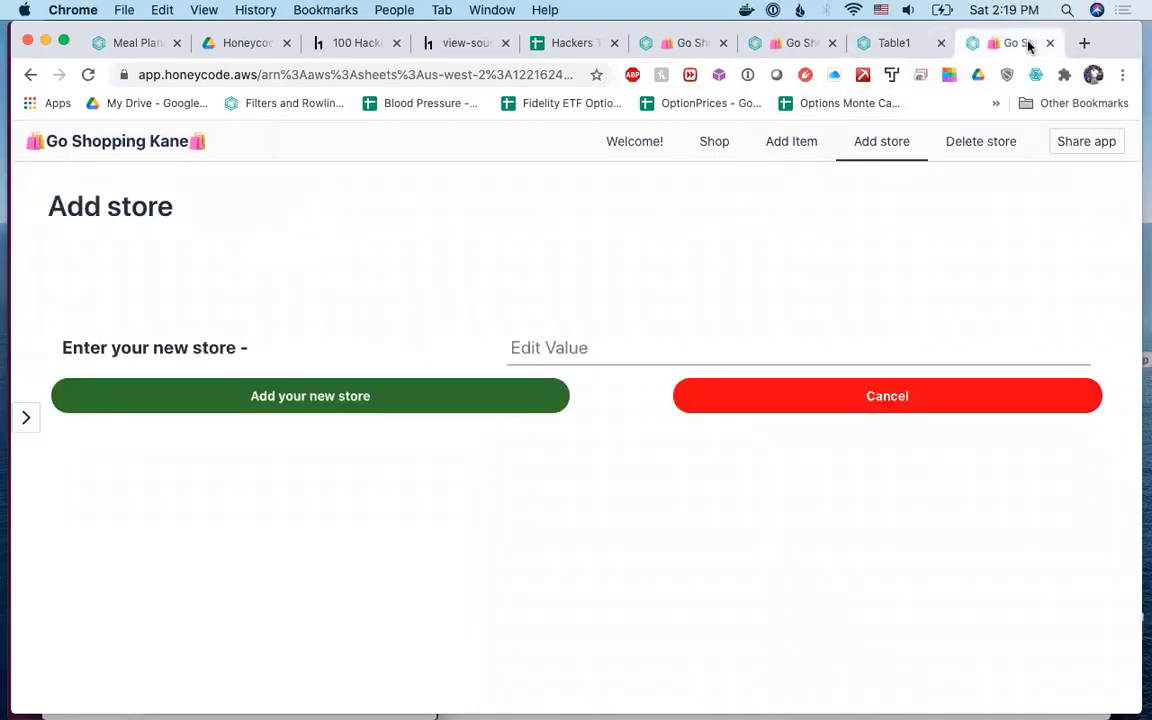
{"action": "left_click", "coordinate": [676, 44]}
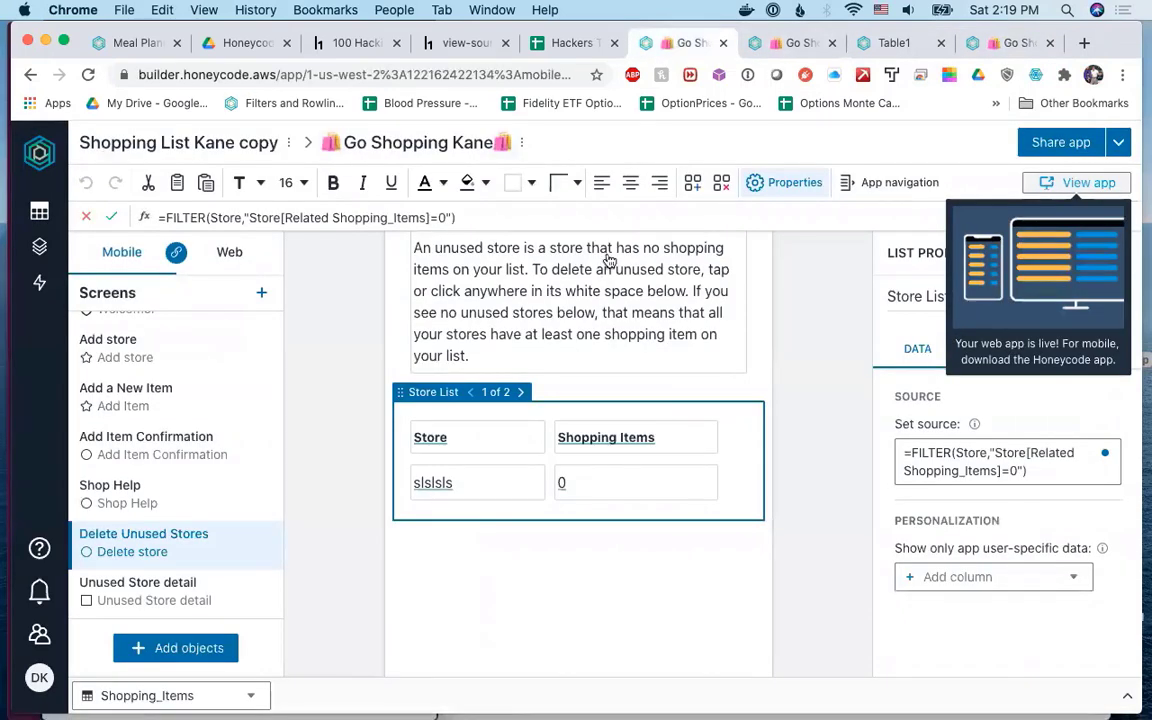
Inspect the Delete Unused Store button's automation and the Cancel button's action on the Unused Store detail screen.
{"action": "left_click", "coordinate": [143, 594]}
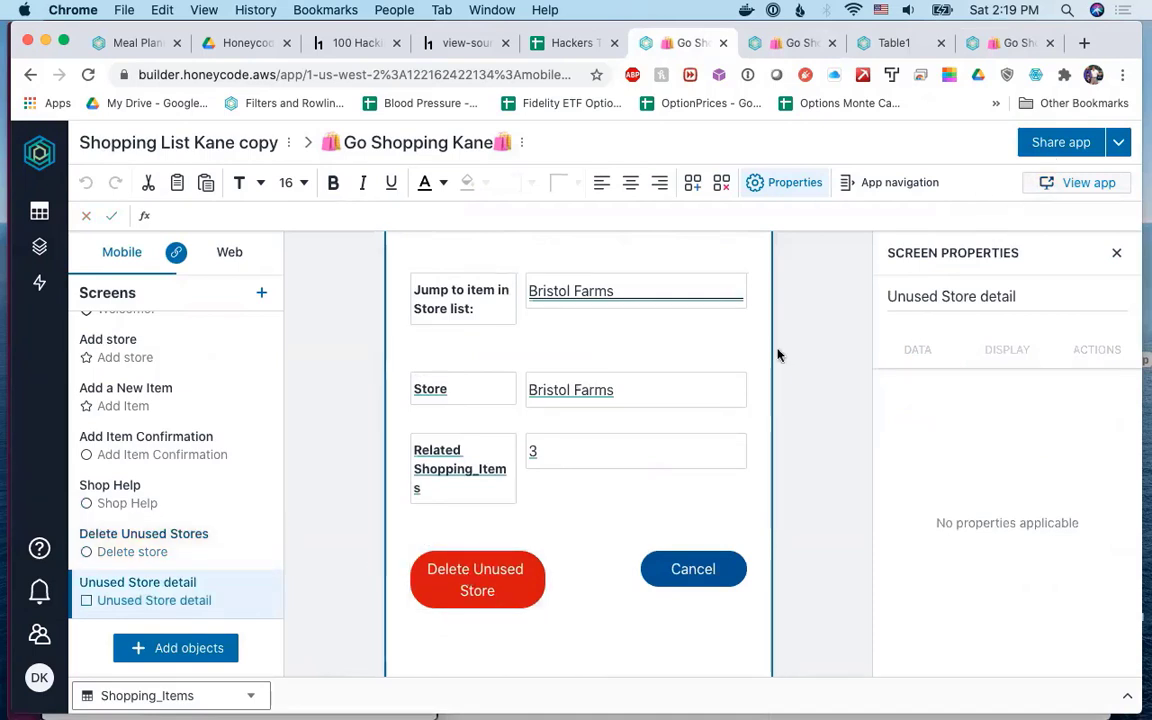
{"action": "left_click", "coordinate": [491, 614]}
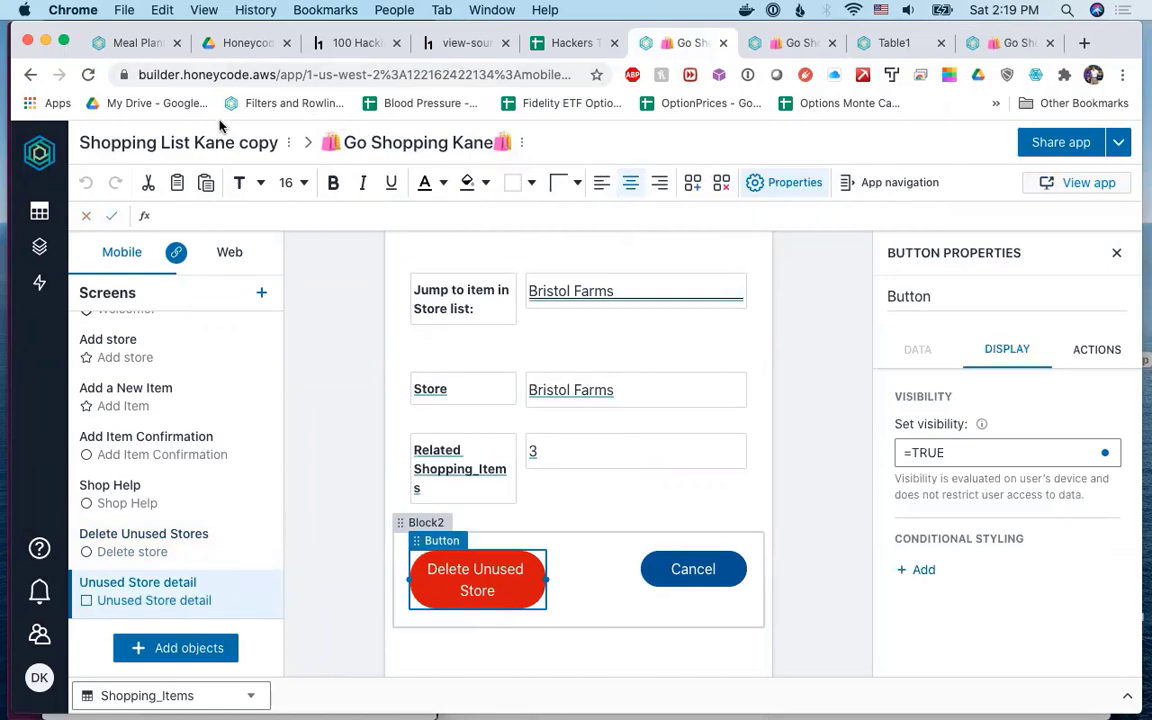
{"action": "left_click", "coordinate": [1100, 352]}
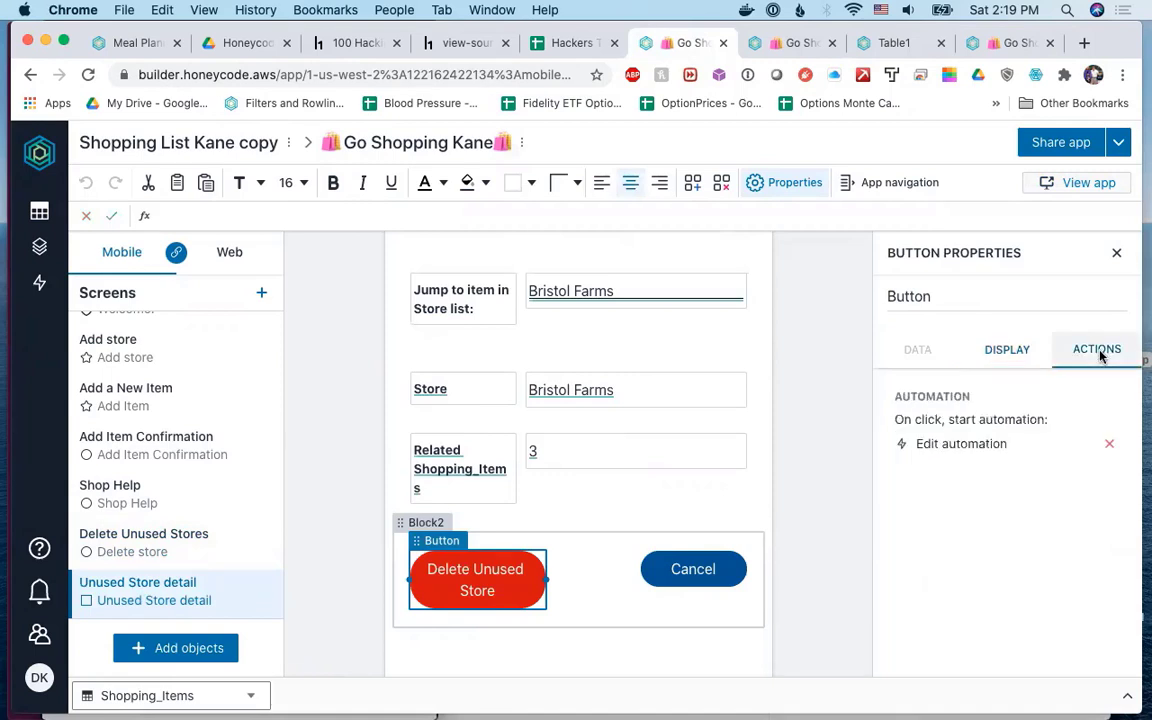
{"action": "left_click", "coordinate": [983, 444]}
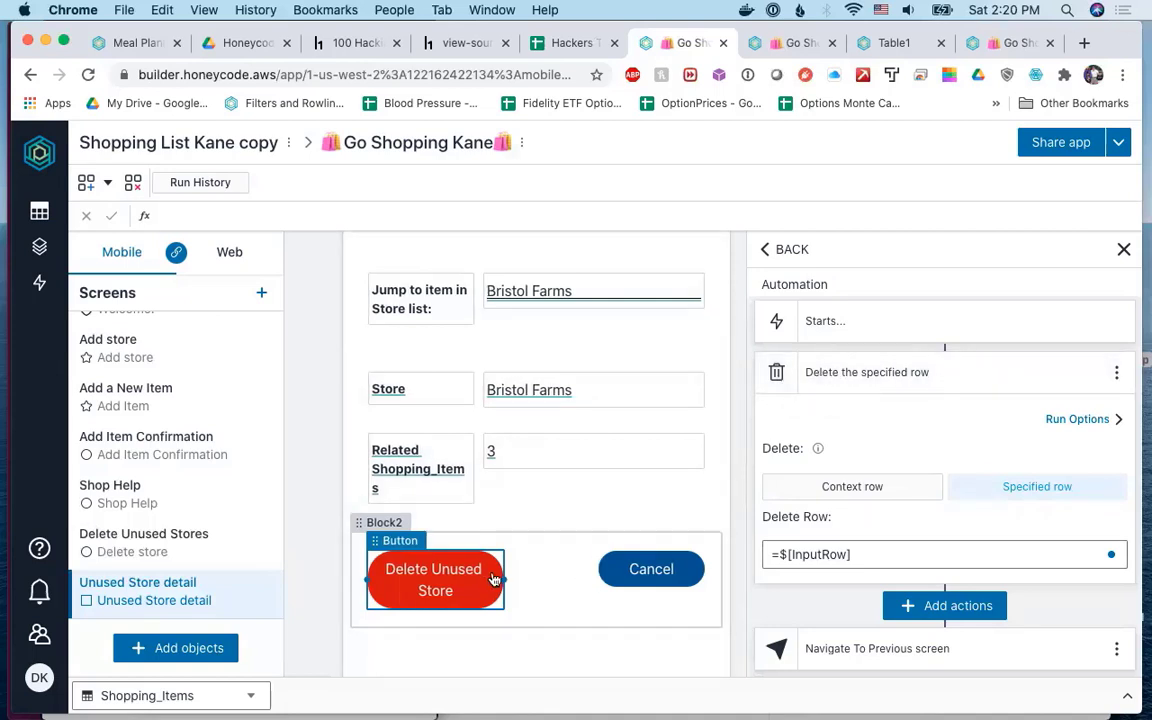
{"action": "left_click", "coordinate": [638, 569]}
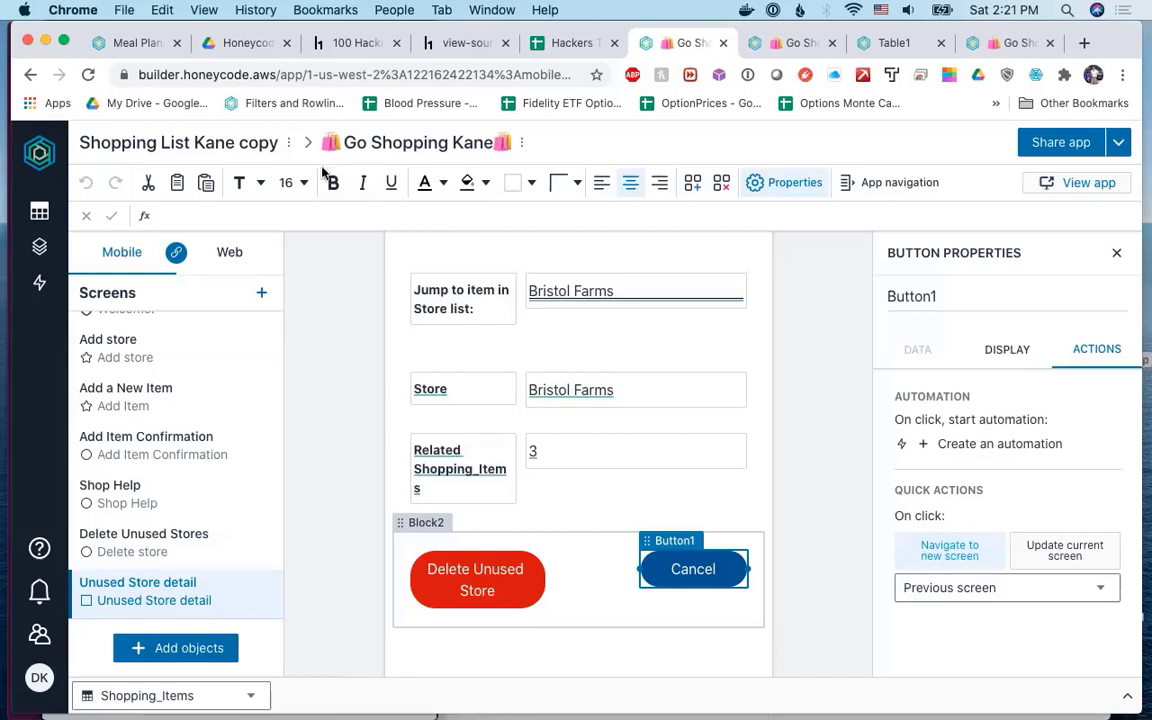
{"action": "scroll", "coordinate": [255, 390], "scroll_direction": "up", "scroll_amount": 5}
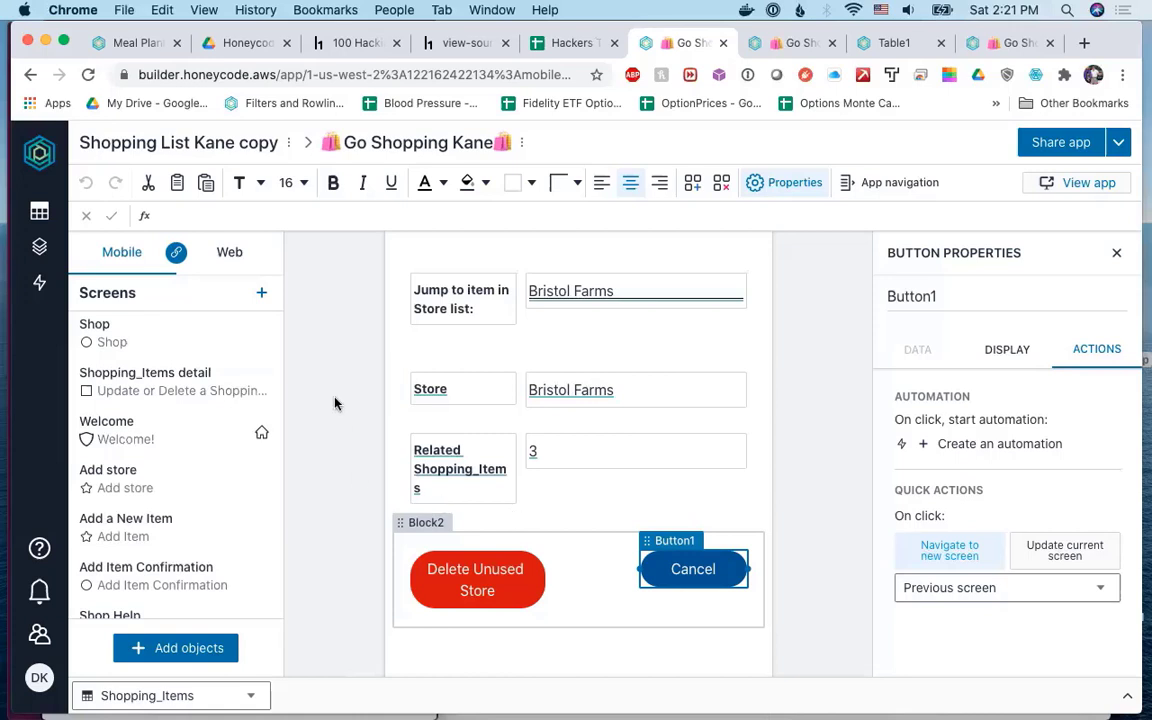
Open the live Go Shopping web app again, view its page source, and open the linked 1.45e7247b.chunk.js script.
{"action": "mouse_move", "coordinate": [760, 700]}
{"action": "left_click", "coordinate": [1040, 184]}
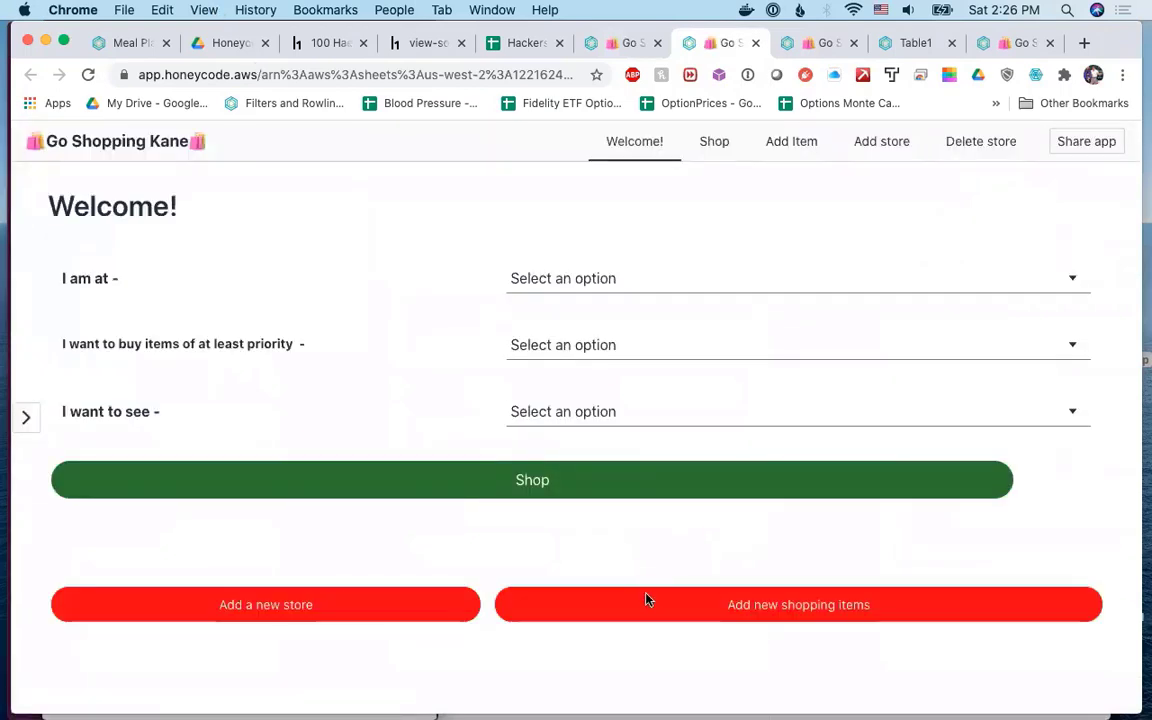
{"action": "right_click", "coordinate": [361, 212]}
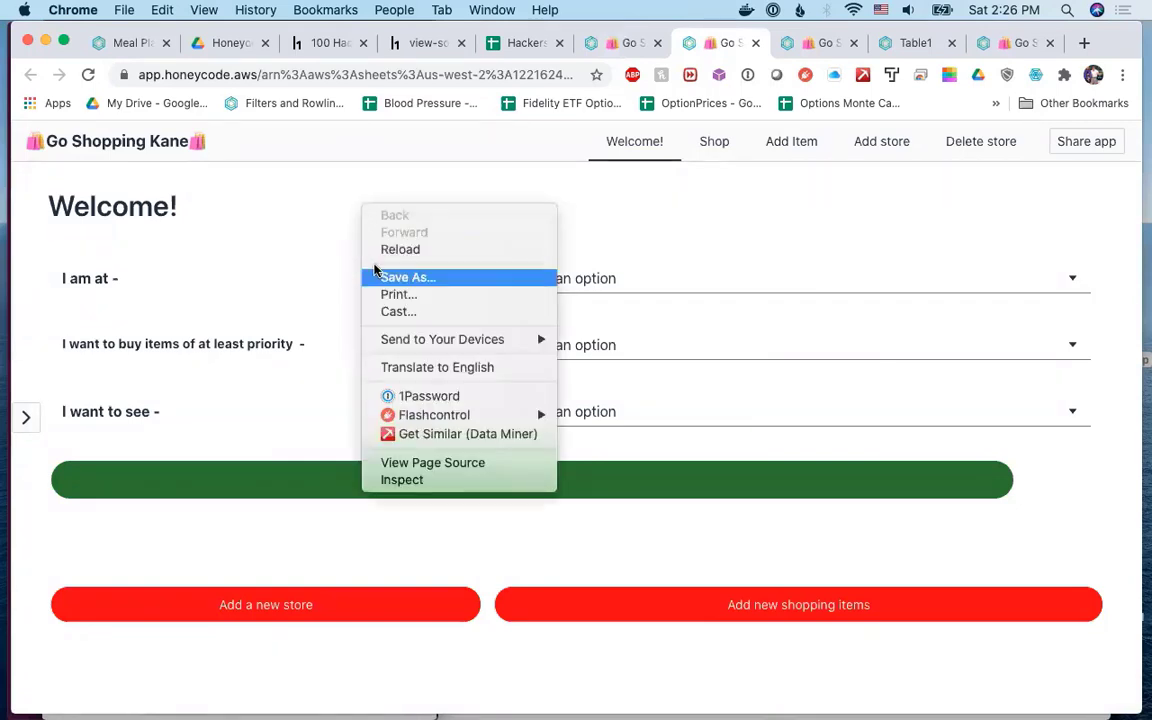
{"action": "key", "text": "Escape"}
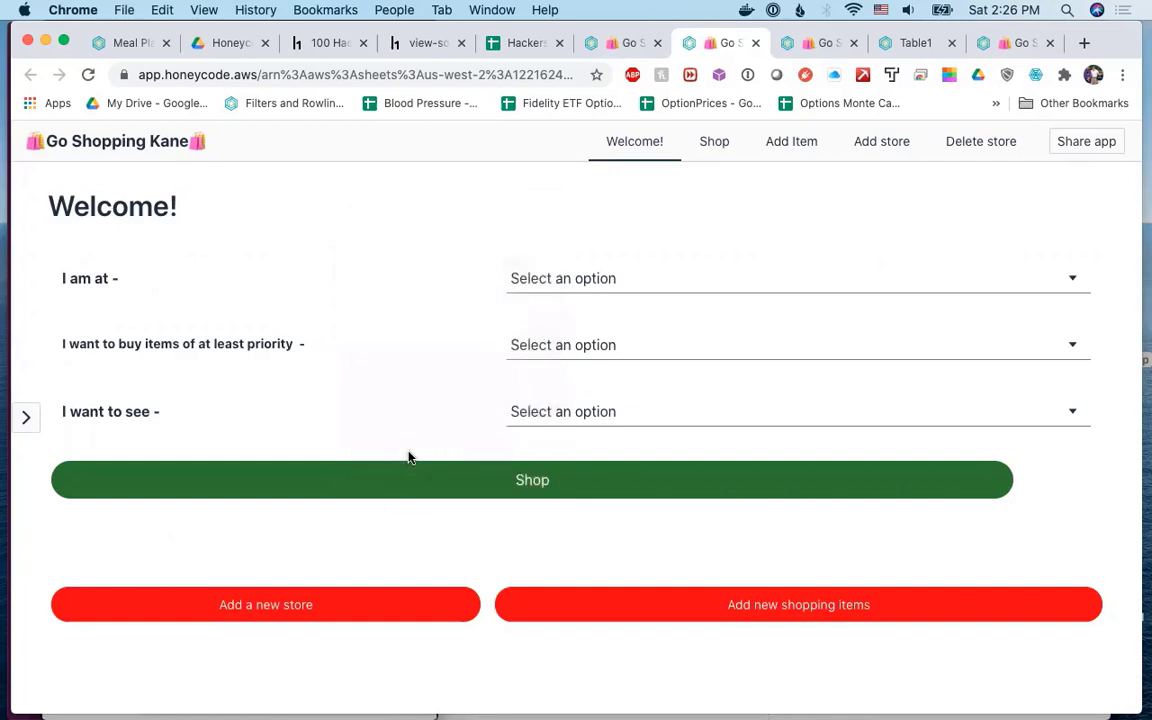
{"action": "right_click", "coordinate": [398, 278]}
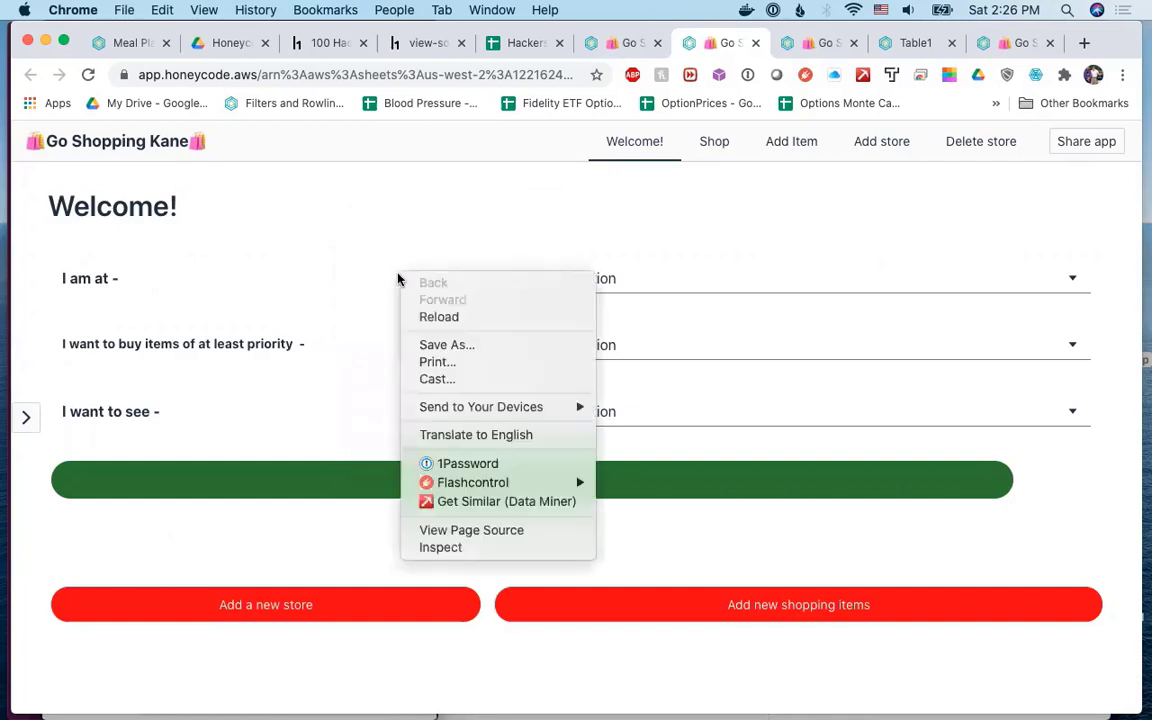
{"action": "left_click", "coordinate": [462, 531]}
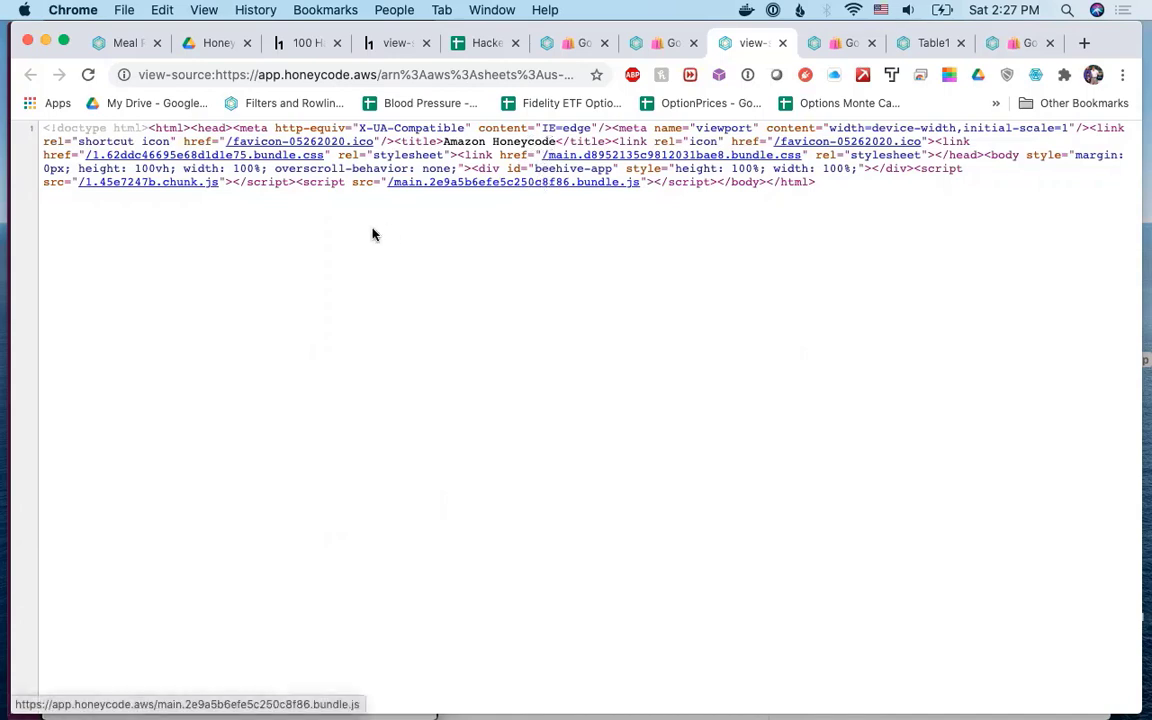
{"action": "left_click", "coordinate": [128, 183]}
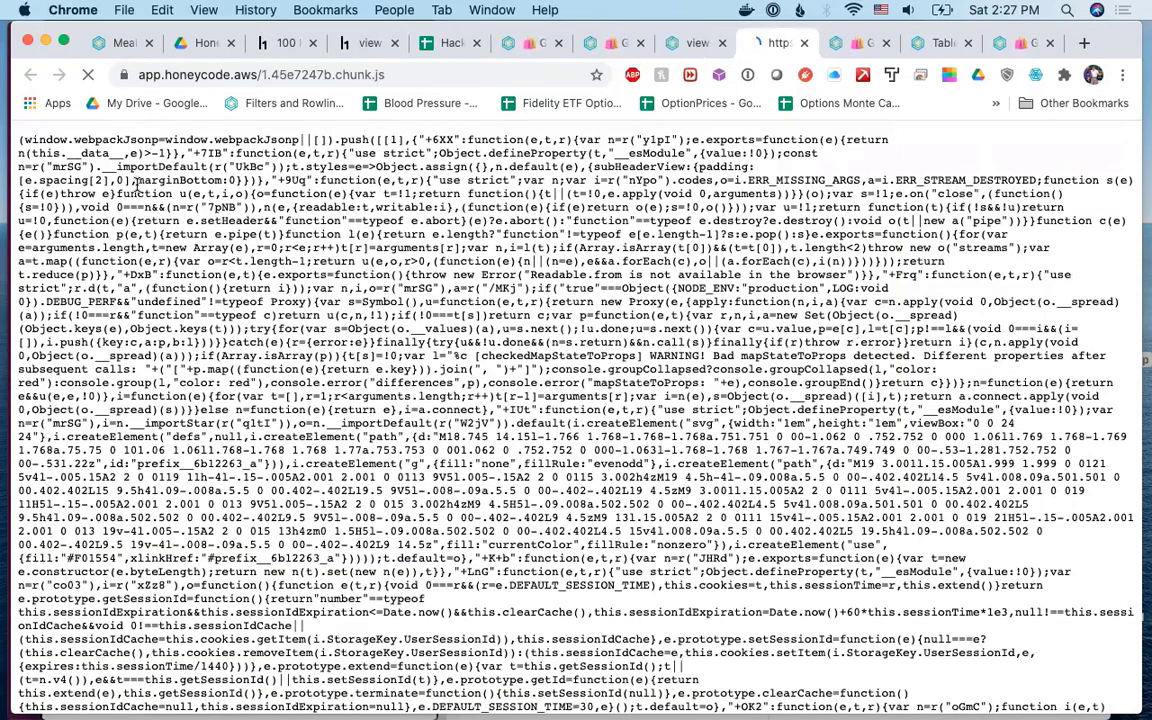
Examine the minified JavaScript and embedded AWS service definitions in the 1.45e7247b.chunk.js script.
{"action": "scroll", "coordinate": [136, 183], "scroll_direction": "down", "scroll_amount": 2}
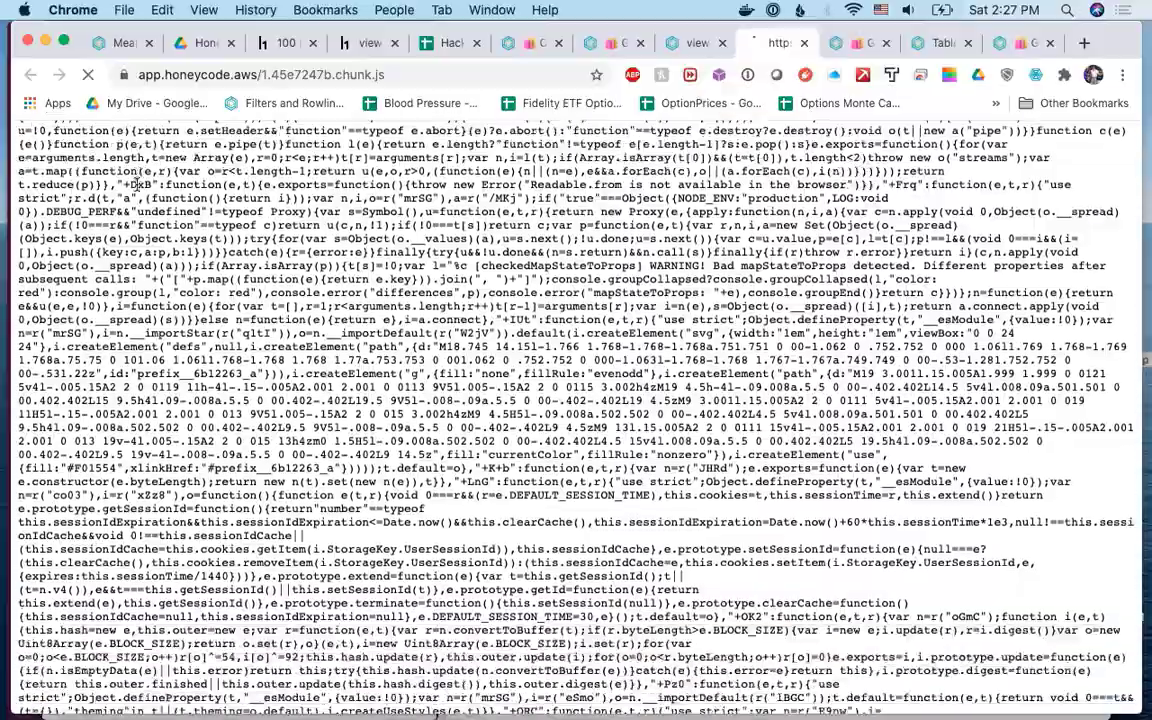
{"action": "scroll", "coordinate": [136, 184], "scroll_direction": "down", "scroll_amount": 10}
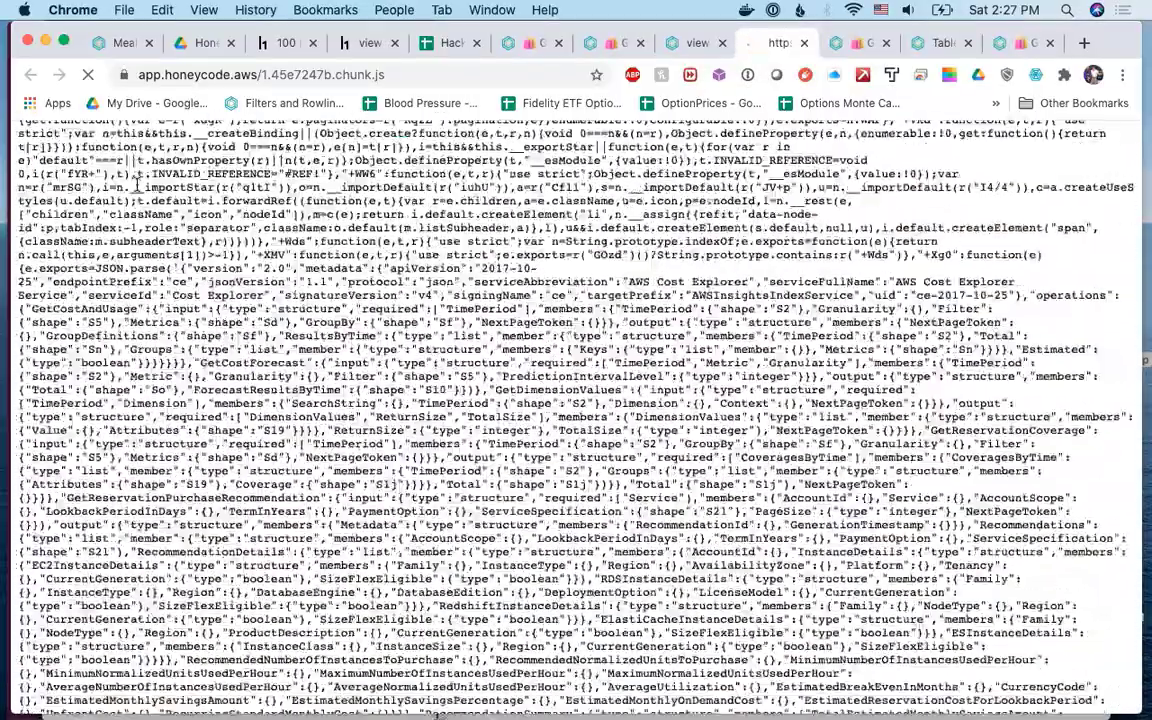
{"action": "scroll", "coordinate": [136, 187], "scroll_direction": "down", "scroll_amount": 6}
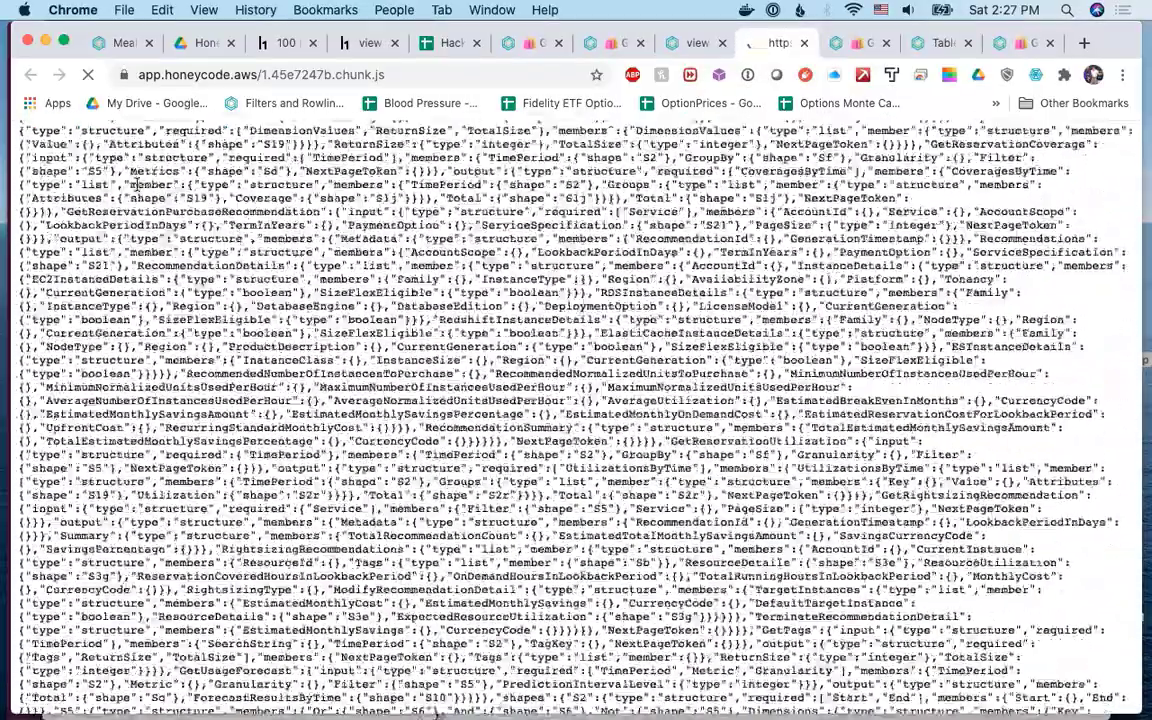
{"action": "scroll", "coordinate": [136, 187], "scroll_direction": "down", "scroll_amount": 10}
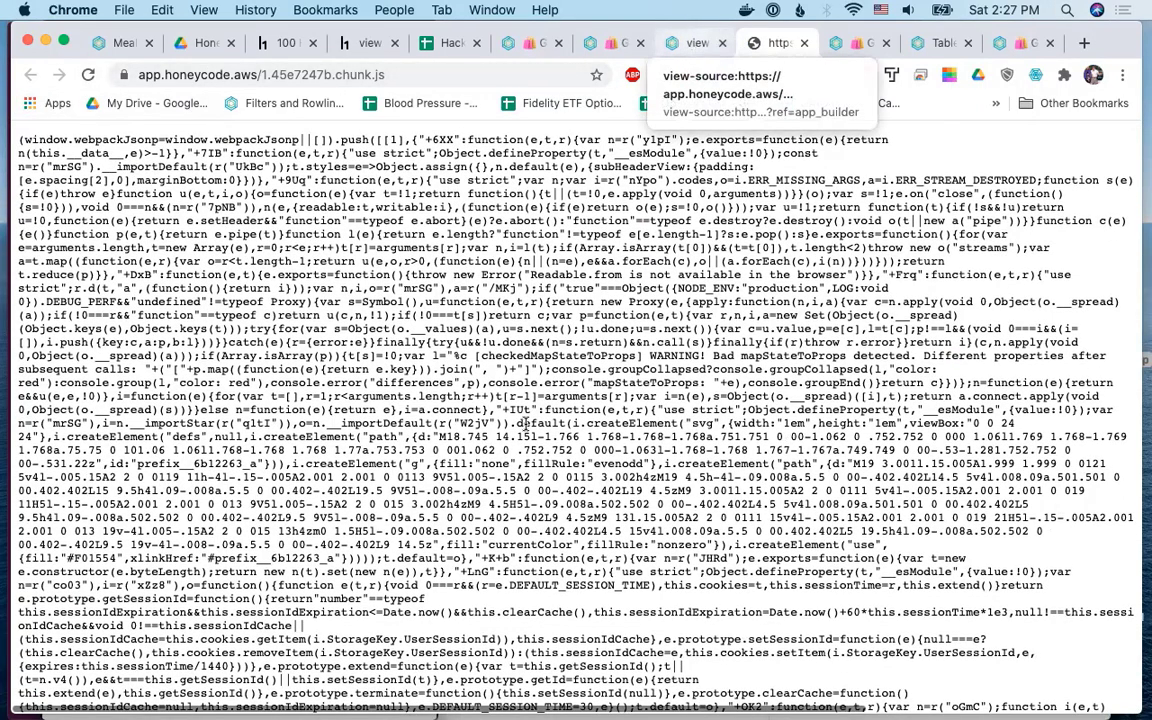
{"action": "scroll", "coordinate": [527, 424], "scroll_direction": "down", "scroll_amount": 2}
{"action": "scroll", "coordinate": [527, 424], "scroll_direction": "down", "scroll_amount": 15}
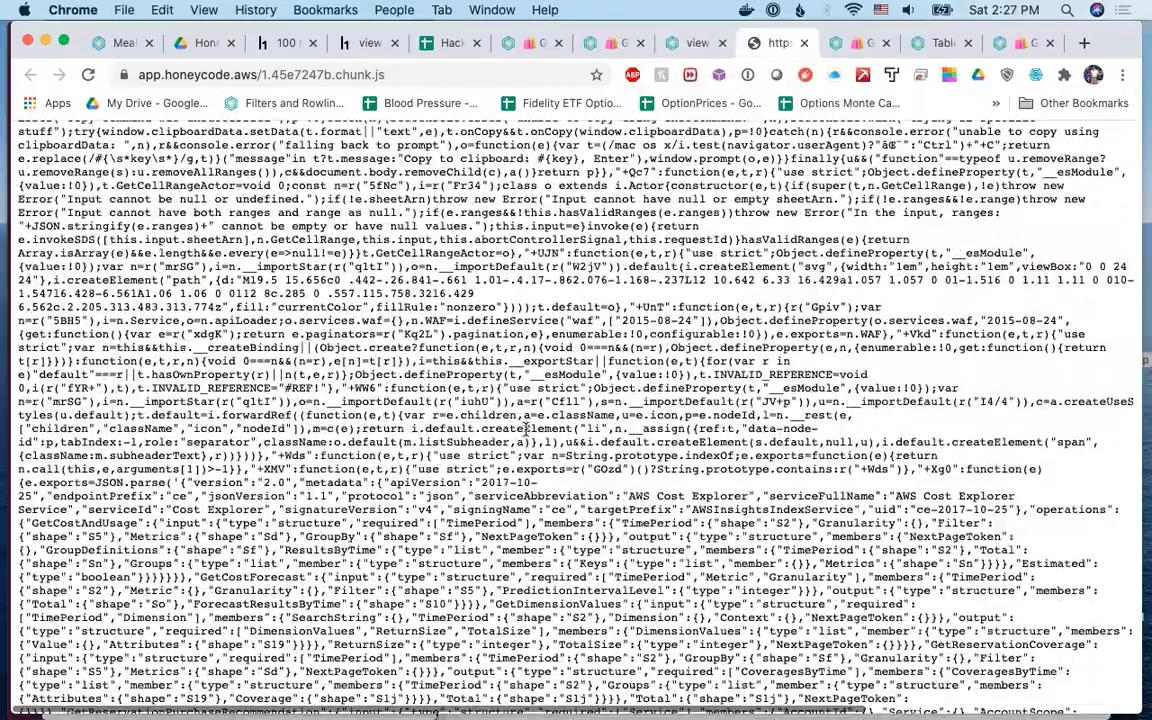
{"action": "scroll", "coordinate": [500, 480], "scroll_direction": "down", "scroll_amount": 10}
{"action": "scroll", "coordinate": [488, 515], "scroll_direction": "down", "scroll_amount": 8}
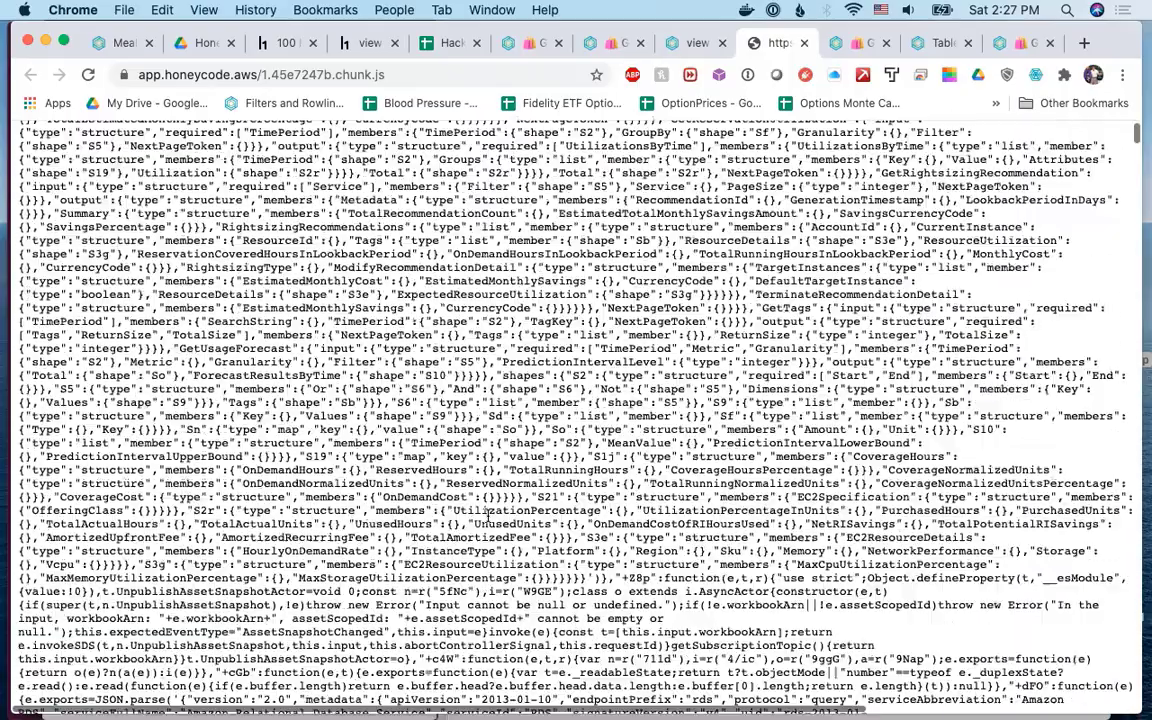
{"action": "scroll", "coordinate": [488, 515], "scroll_direction": "down", "scroll_amount": 15}
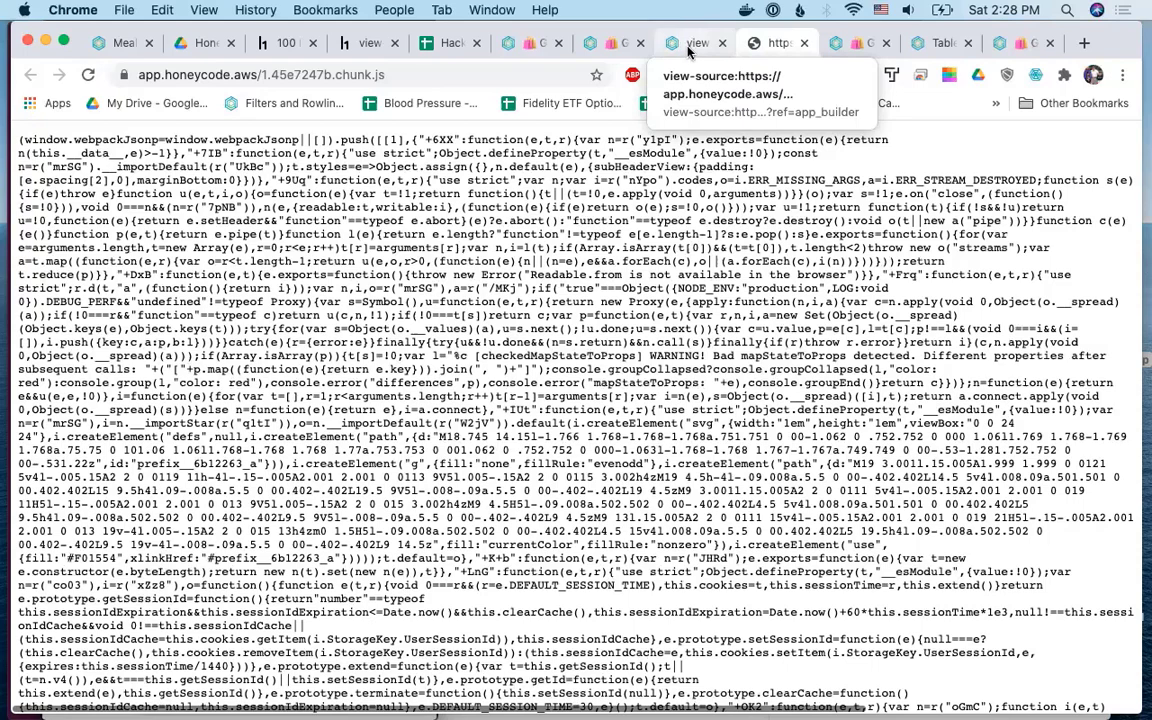
{"action": "scroll", "coordinate": [630, 248], "scroll_direction": "up", "scroll_amount": 2}
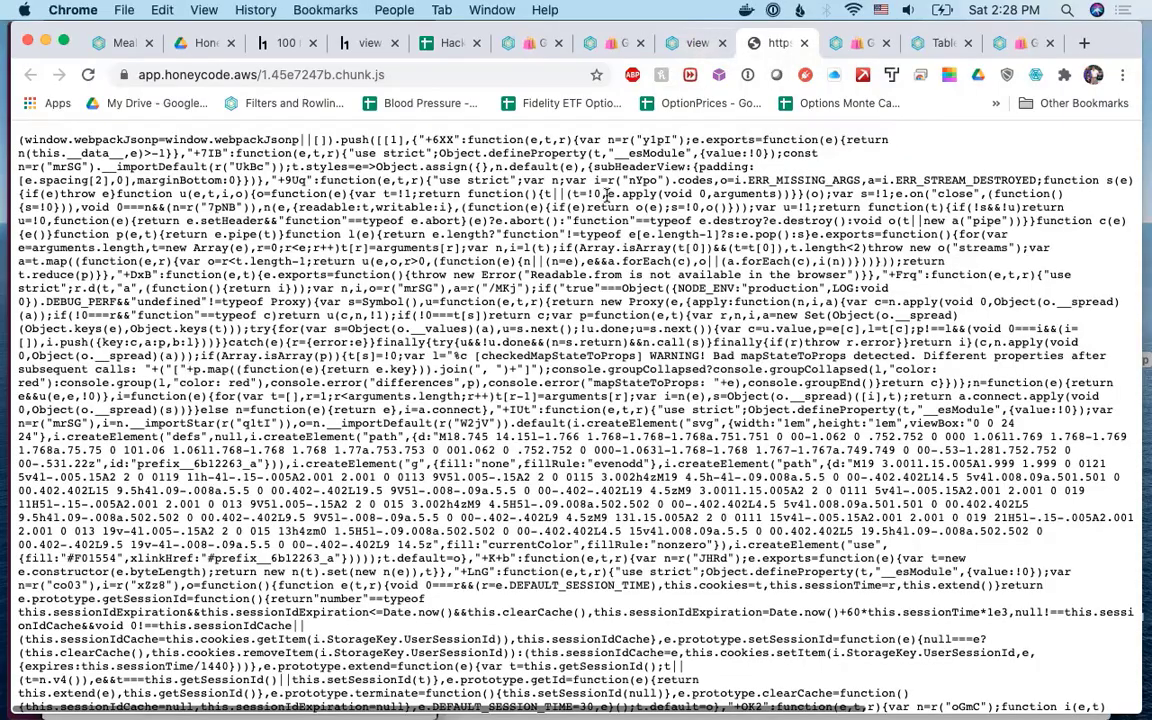
{"action": "scroll", "coordinate": [600, 240], "scroll_direction": "down", "scroll_amount": 10}
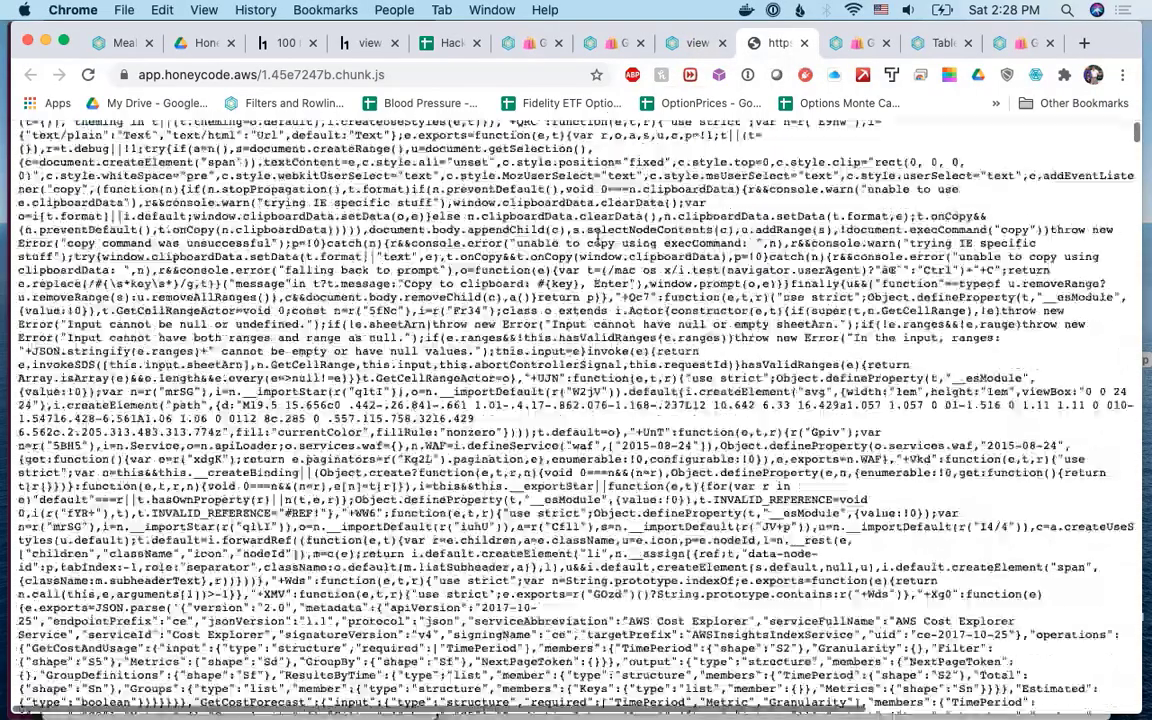
{"action": "scroll", "coordinate": [598, 240], "scroll_direction": "down", "scroll_amount": 15}
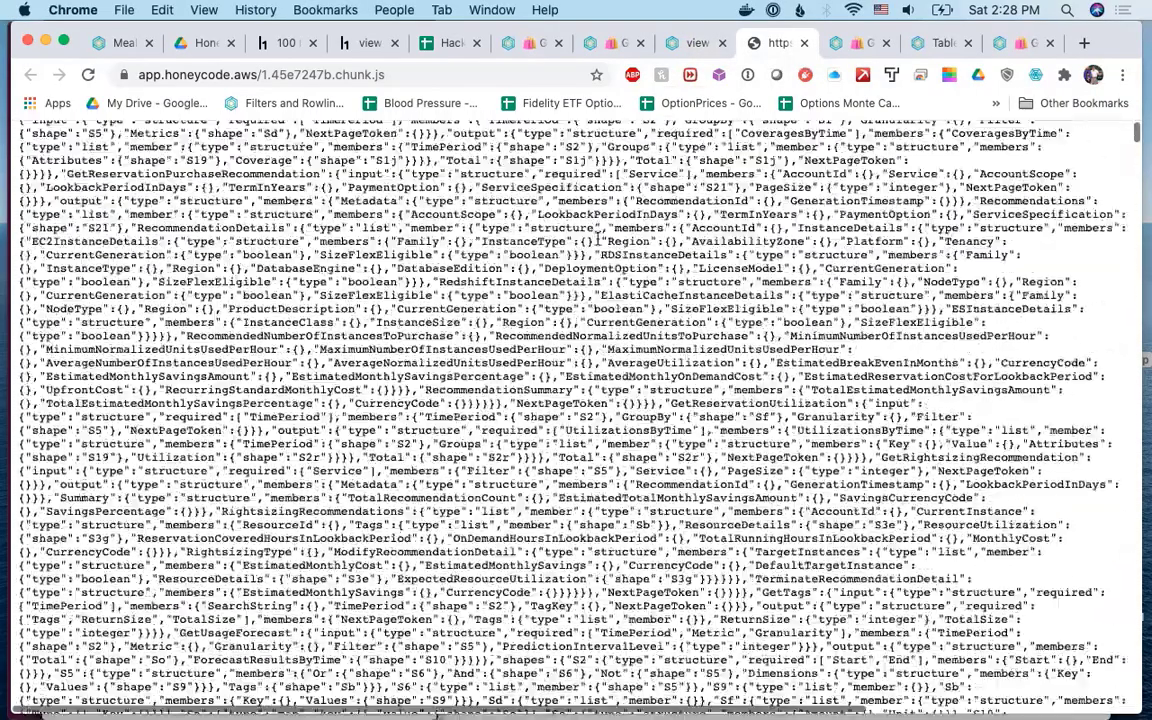
{"action": "scroll", "coordinate": [598, 240], "scroll_direction": "down", "scroll_amount": 15}
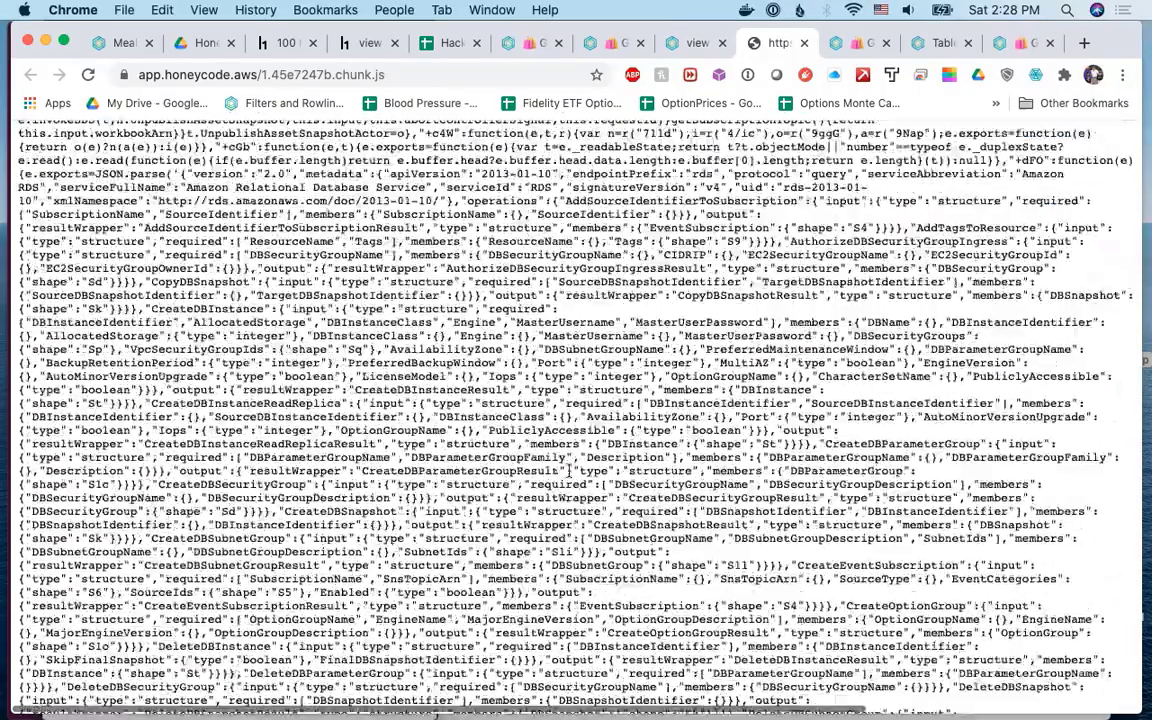
{"action": "scroll", "coordinate": [568, 471], "scroll_direction": "down", "scroll_amount": 10}
{"action": "scroll", "coordinate": [568, 471], "scroll_direction": "down", "scroll_amount": 5}
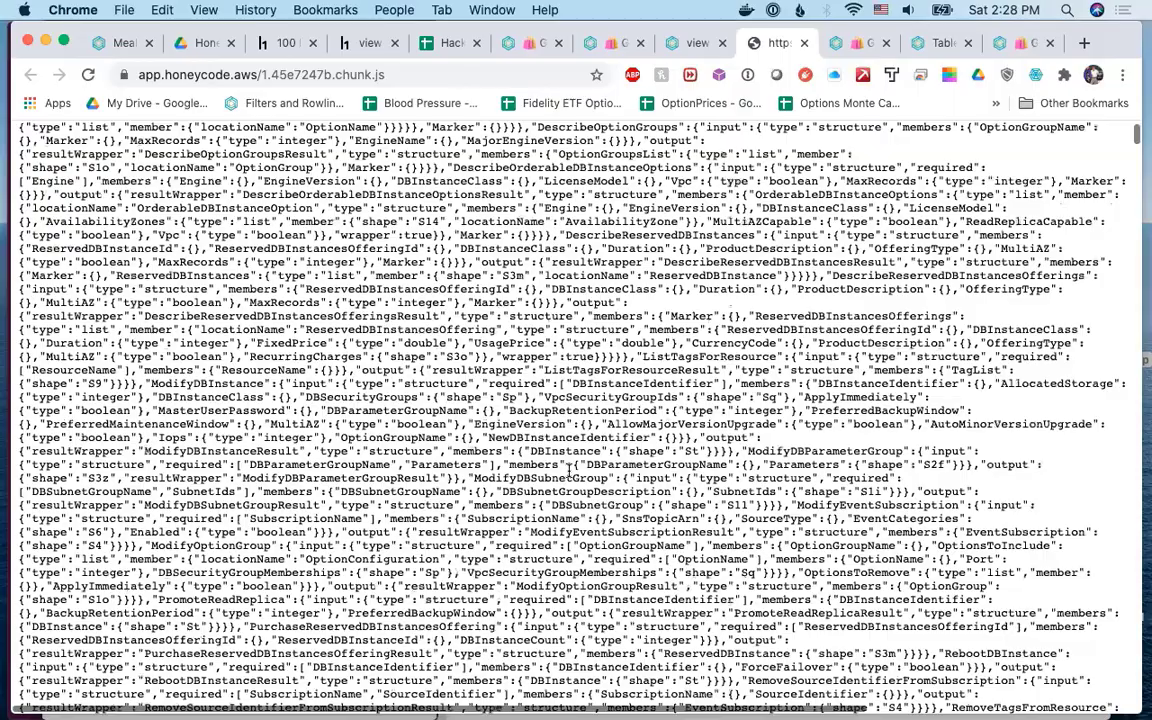
{"action": "scroll", "coordinate": [568, 471], "scroll_direction": "down", "scroll_amount": 15}
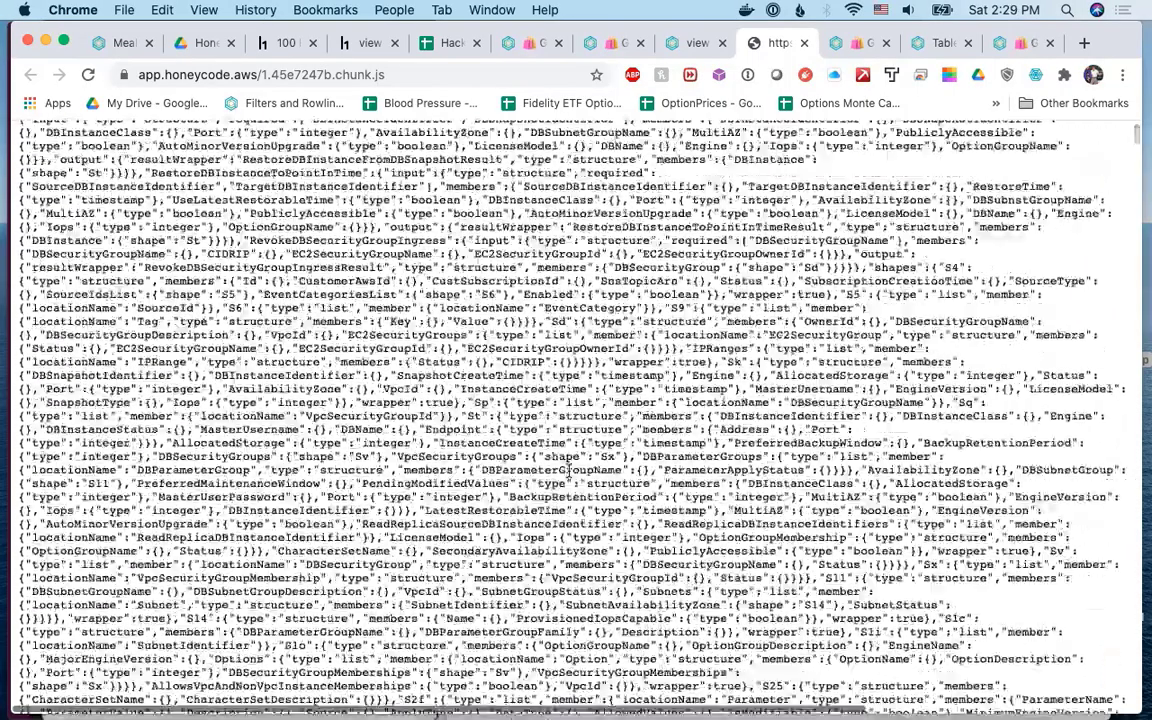
{"action": "scroll", "coordinate": [568, 471], "scroll_direction": "down", "scroll_amount": 7}
{"action": "scroll", "coordinate": [568, 470], "scroll_direction": "up", "scroll_amount": 4}
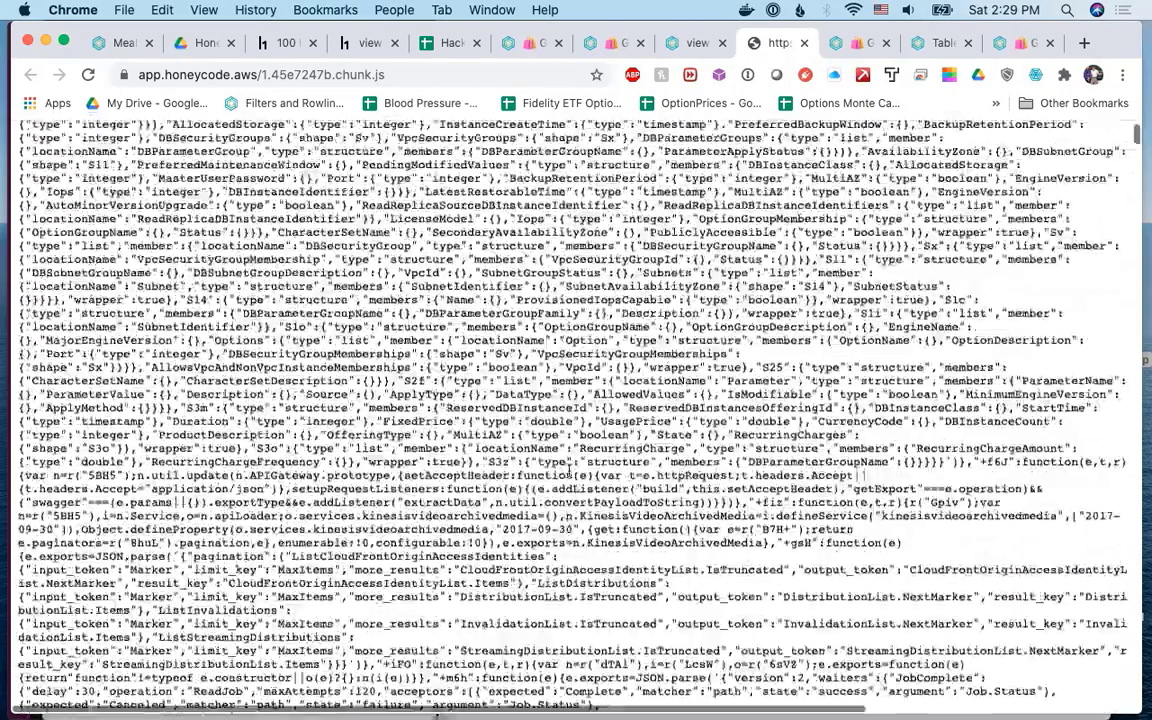
{"action": "scroll", "coordinate": [570, 468], "scroll_direction": "up", "scroll_amount": 15}
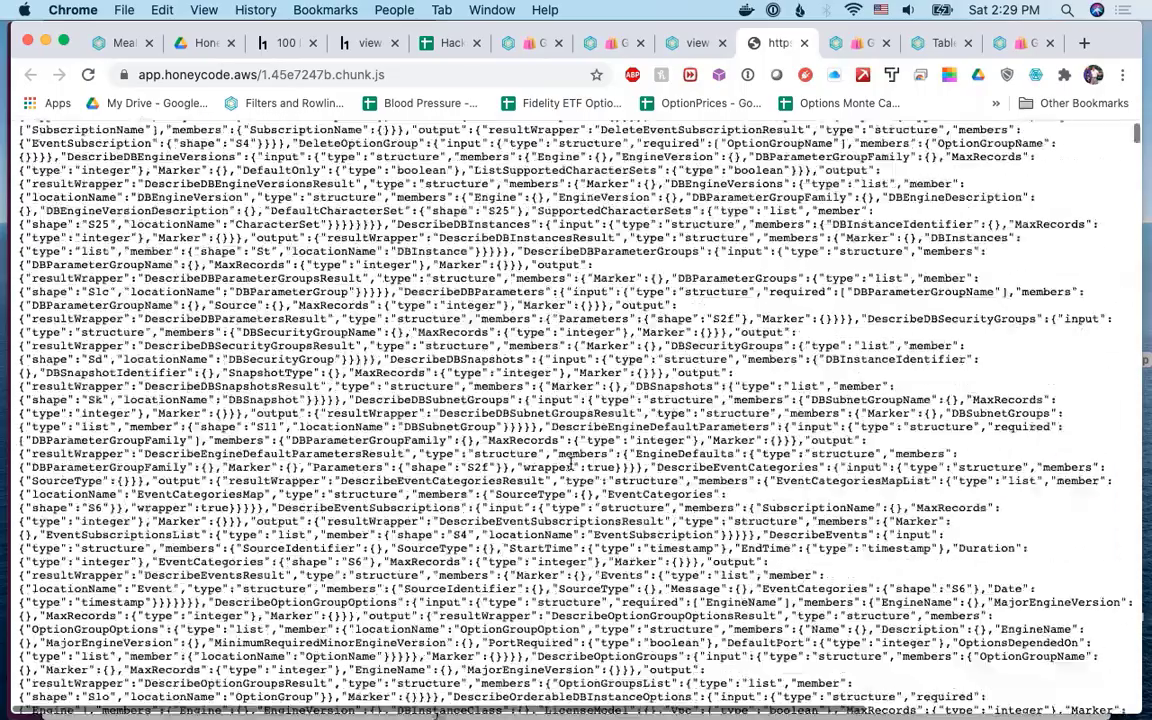
{"action": "scroll", "coordinate": [572, 460], "scroll_direction": "up", "scroll_amount": 20}
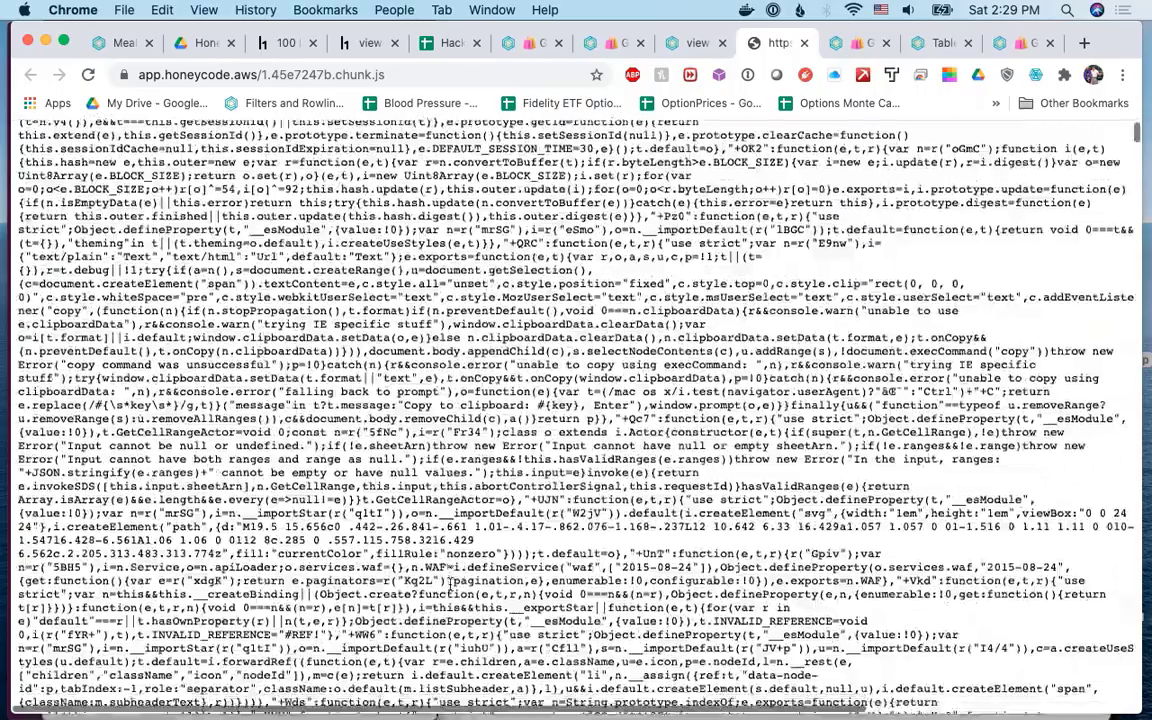
{"action": "scroll", "coordinate": [572, 460], "scroll_direction": "down", "scroll_amount": 3}
{"action": "scroll", "coordinate": [572, 460], "scroll_direction": "up", "scroll_amount": 12}
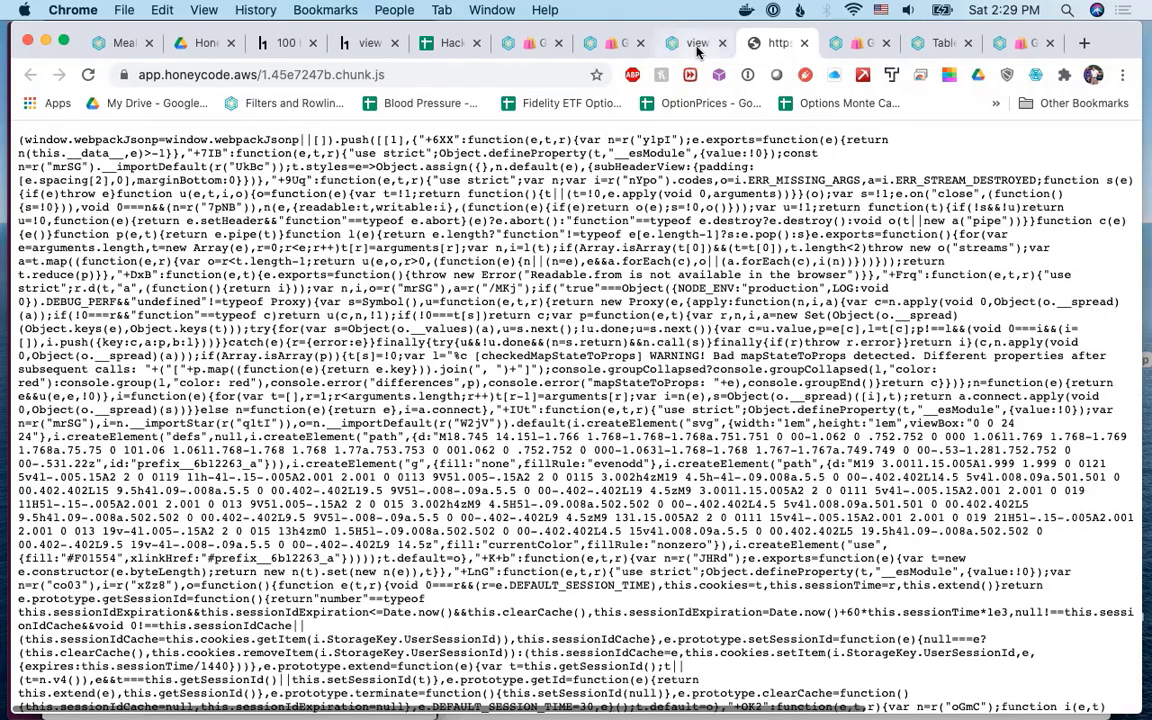
Revisit the page source and the live Go Shopping app, then return to the builder and open its My Drive dashboard.
{"action": "left_click", "coordinate": [697, 46]}
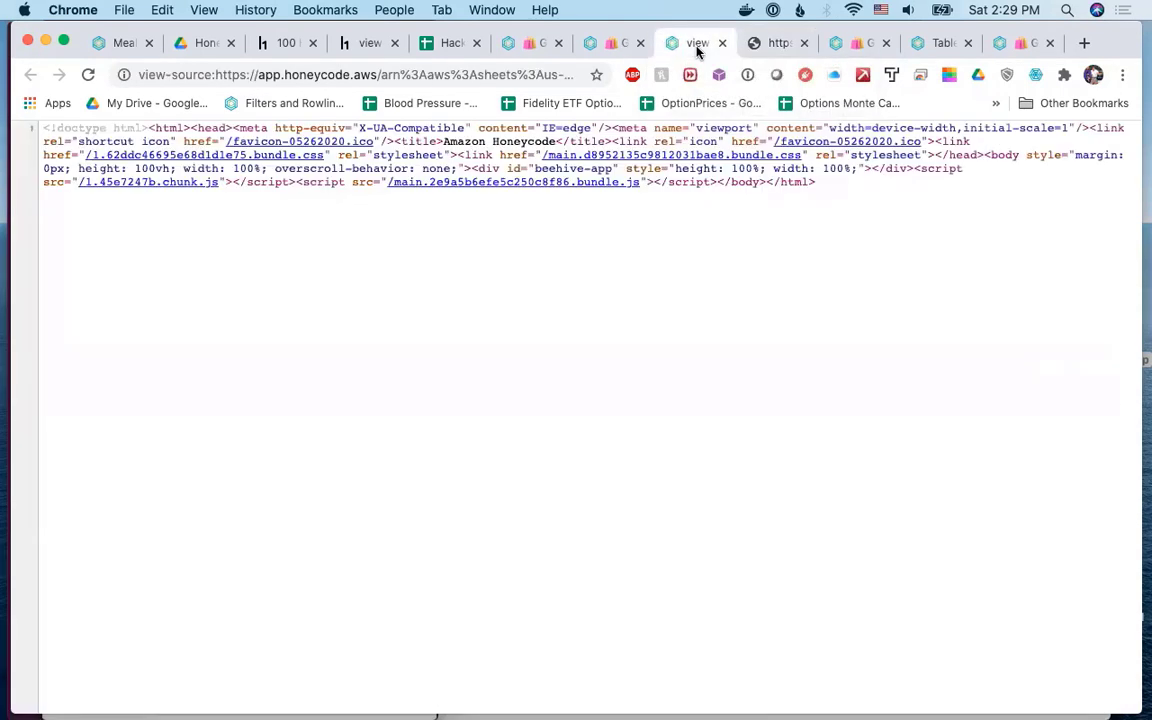
{"action": "left_click", "coordinate": [605, 46]}
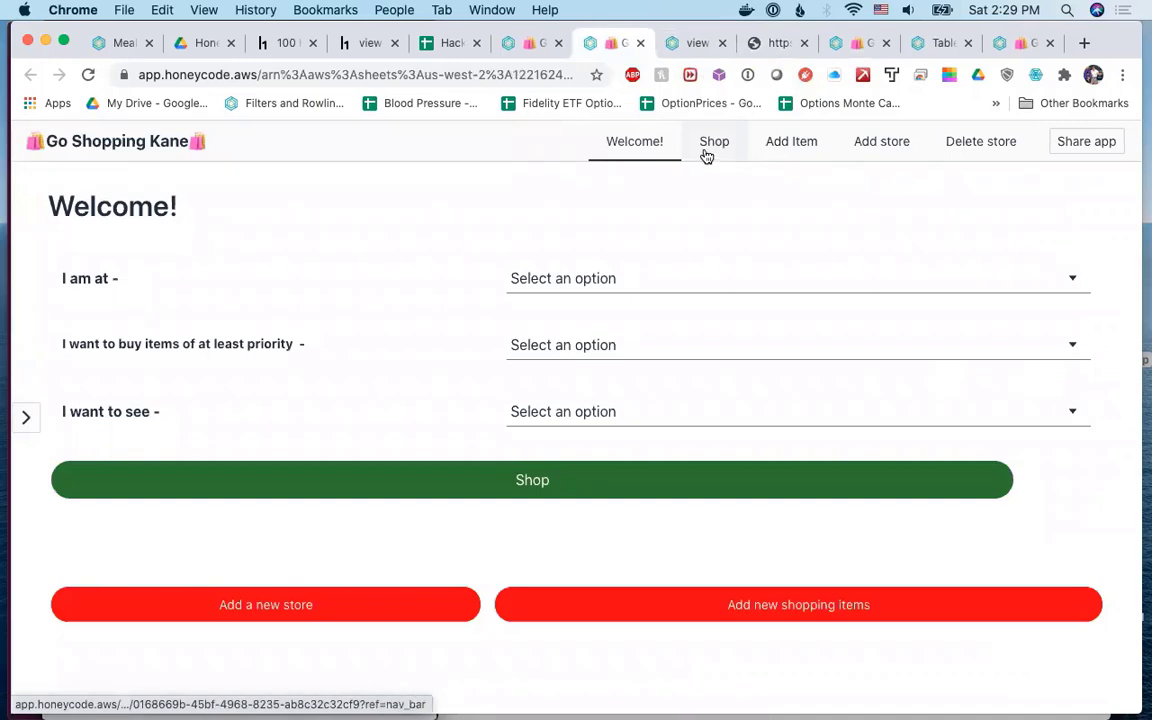
{"action": "left_click", "coordinate": [511, 50]}
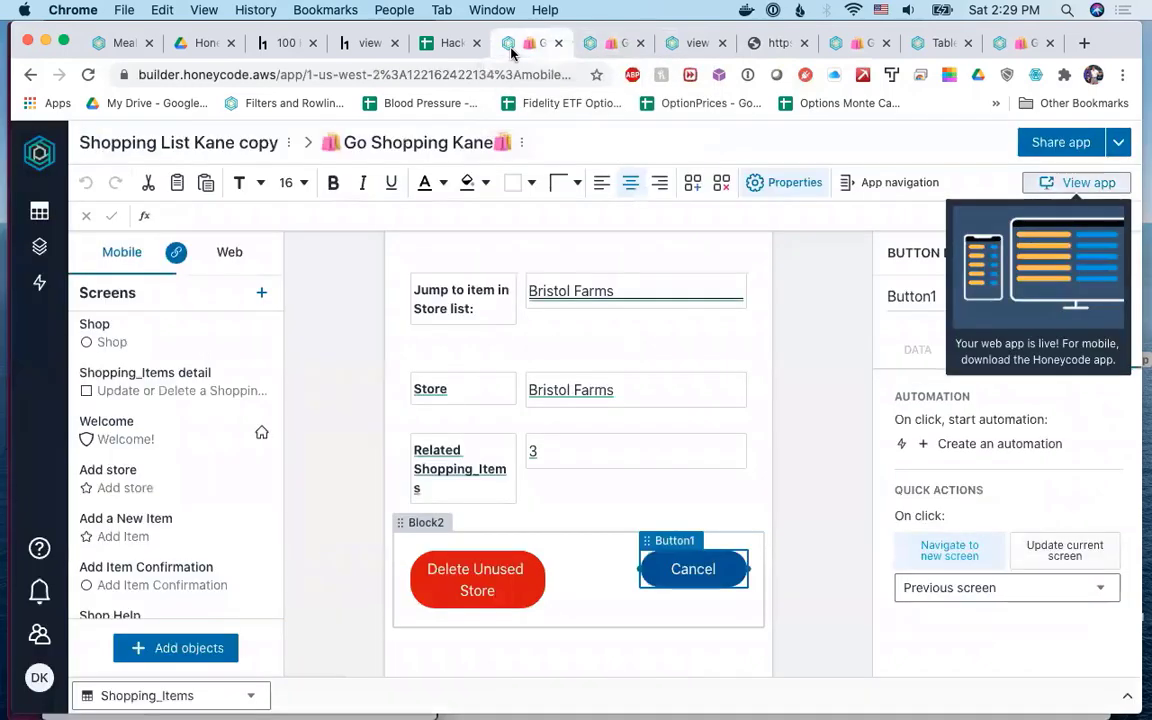
{"action": "left_click", "coordinate": [39, 155]}
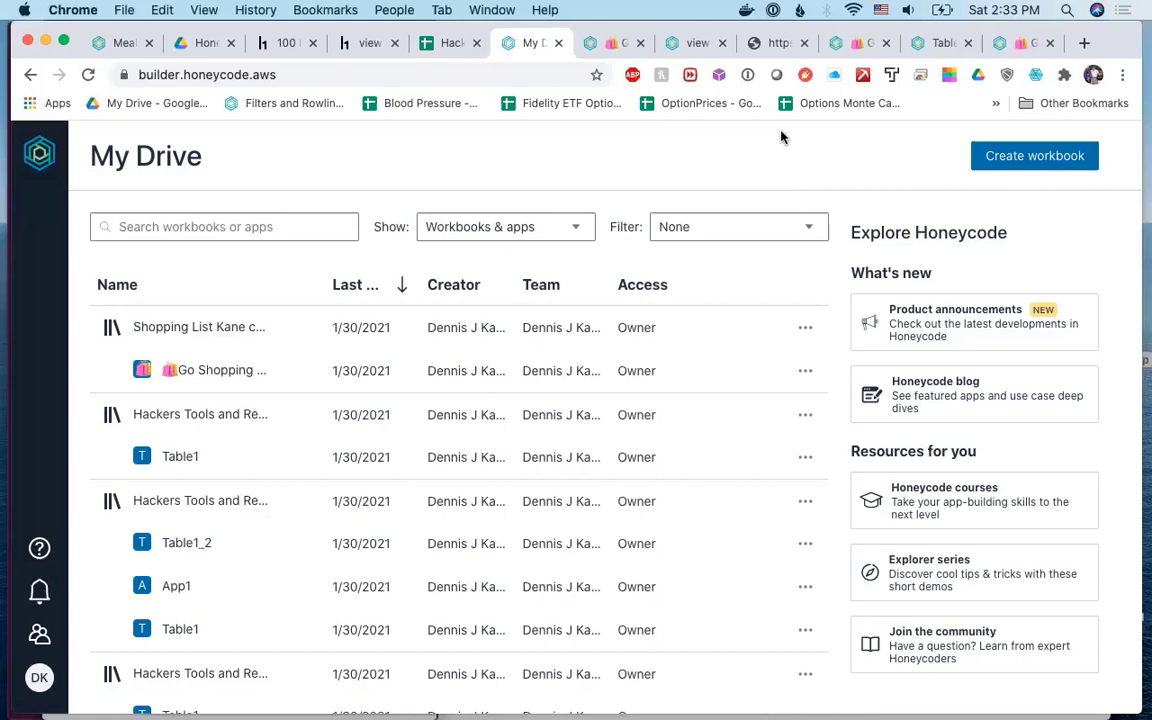
Open honeycode.aws in a new browser tab.
{"action": "left_click", "coordinate": [1084, 44]}
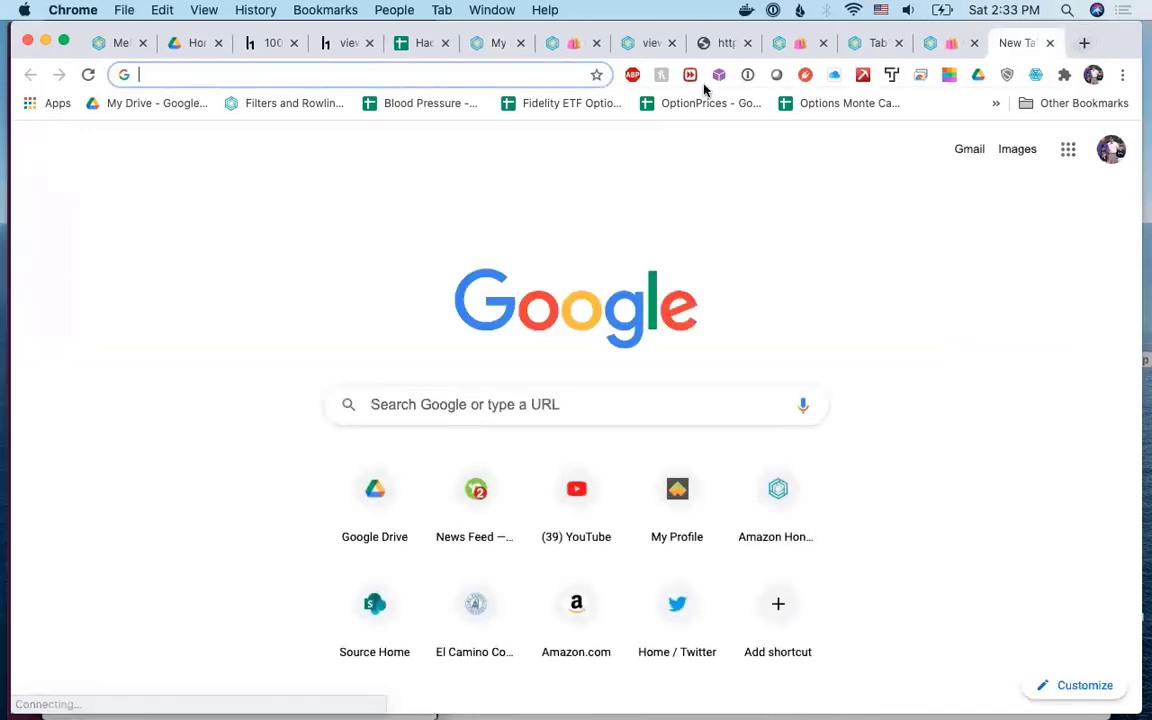
{"action": "type", "text": "h"}
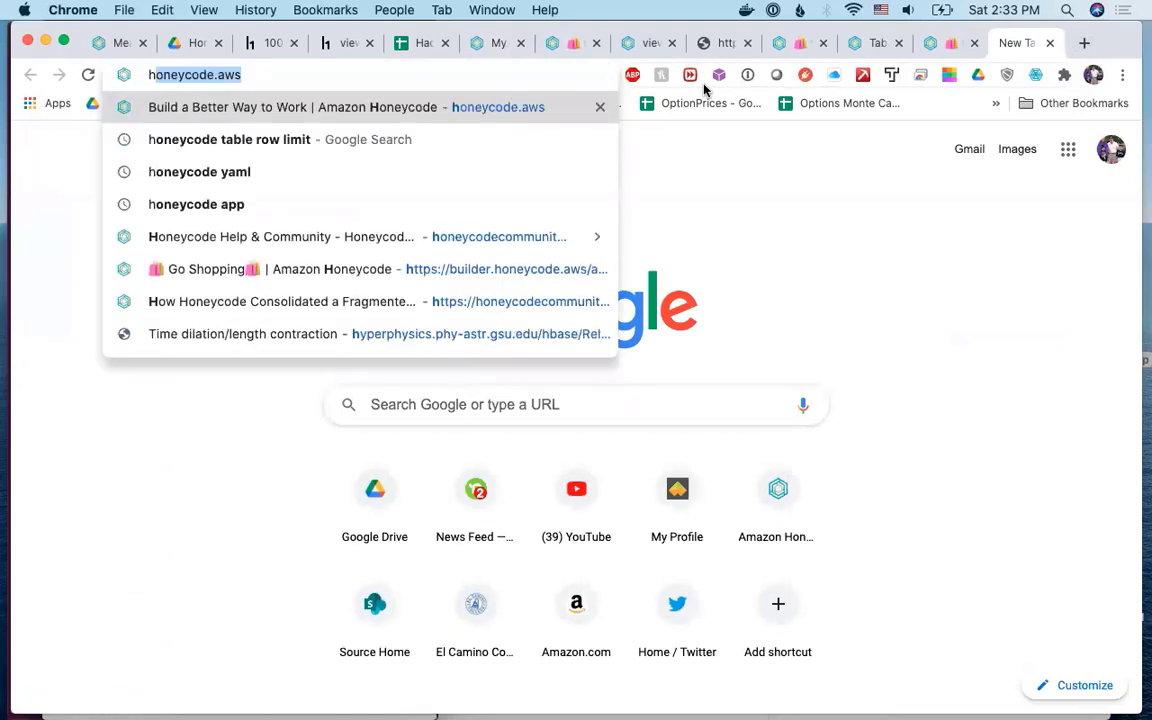
{"action": "type", "text": "oney"}
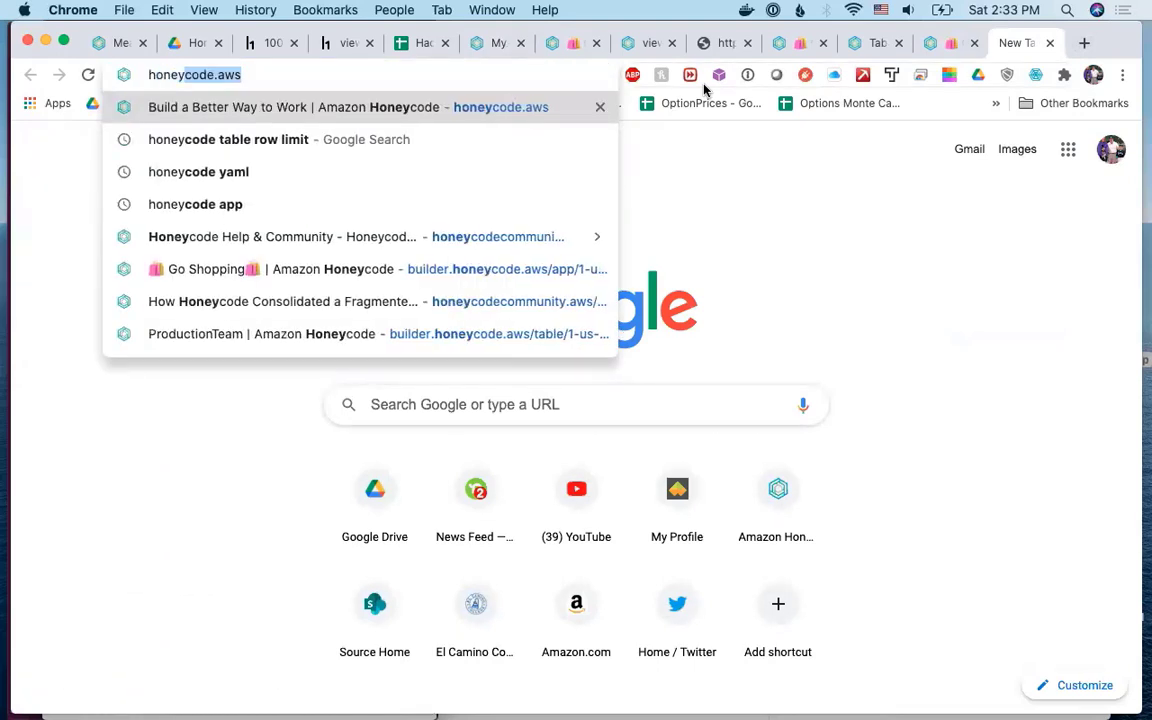
{"action": "key", "text": "Return"}
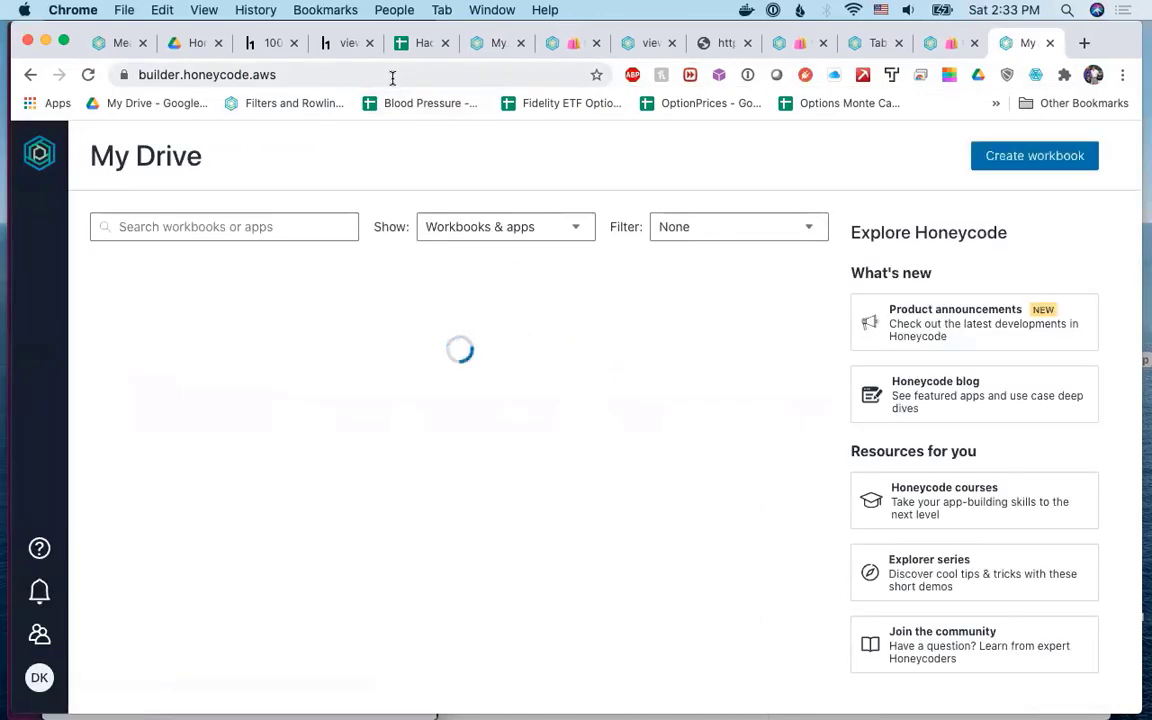
Remove the builder subdomain from the page address and load honeycode.aws.
{"action": "left_click", "coordinate": [180, 75]}
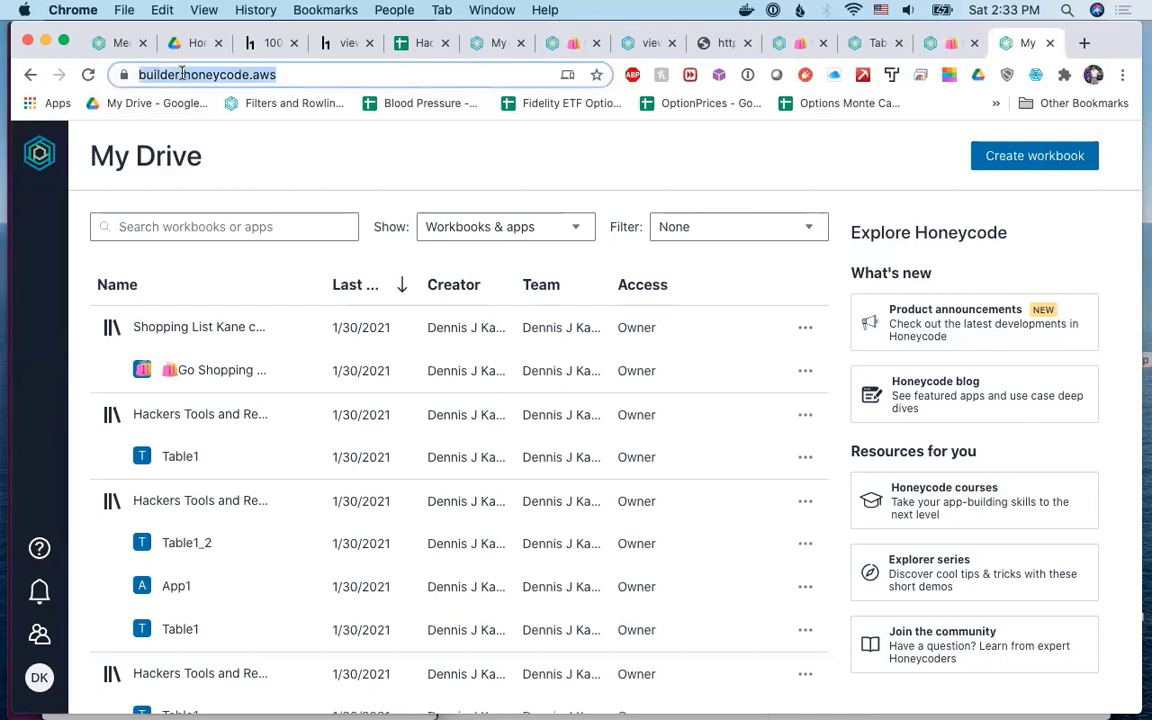
{"action": "left_click", "coordinate": [182, 74]}
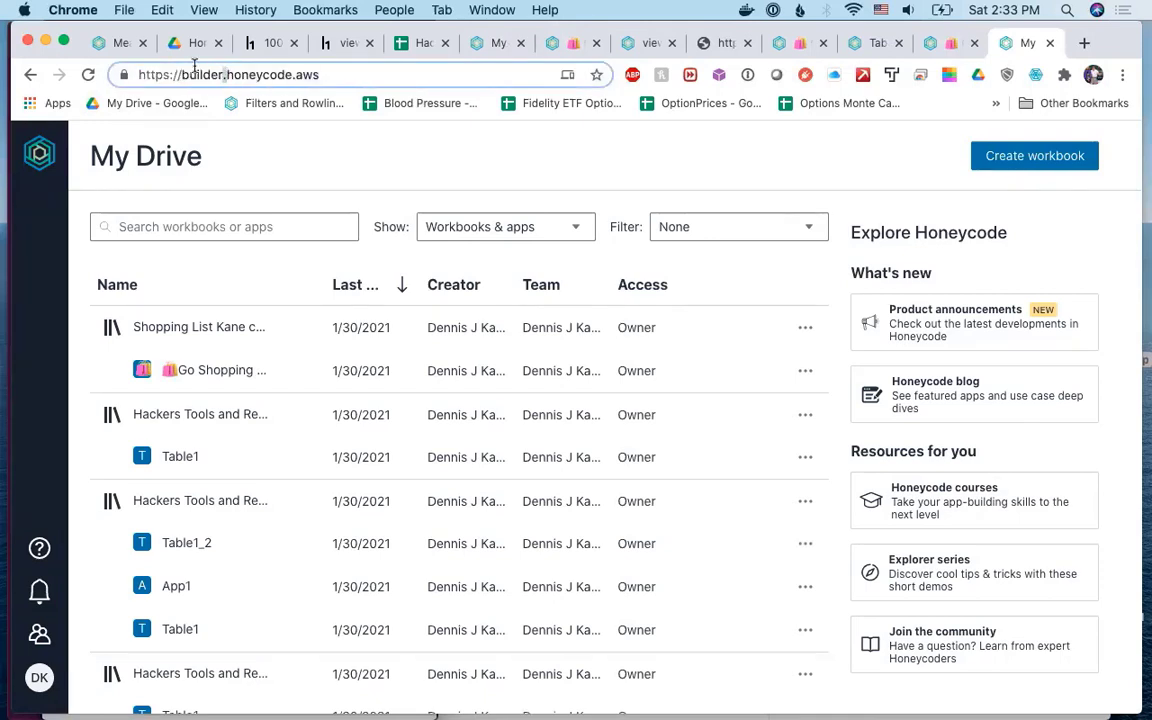
{"action": "left_click_drag", "start_coordinate": [229, 75], "coordinate": [125, 75]}
{"action": "key", "text": "BackSpace"}
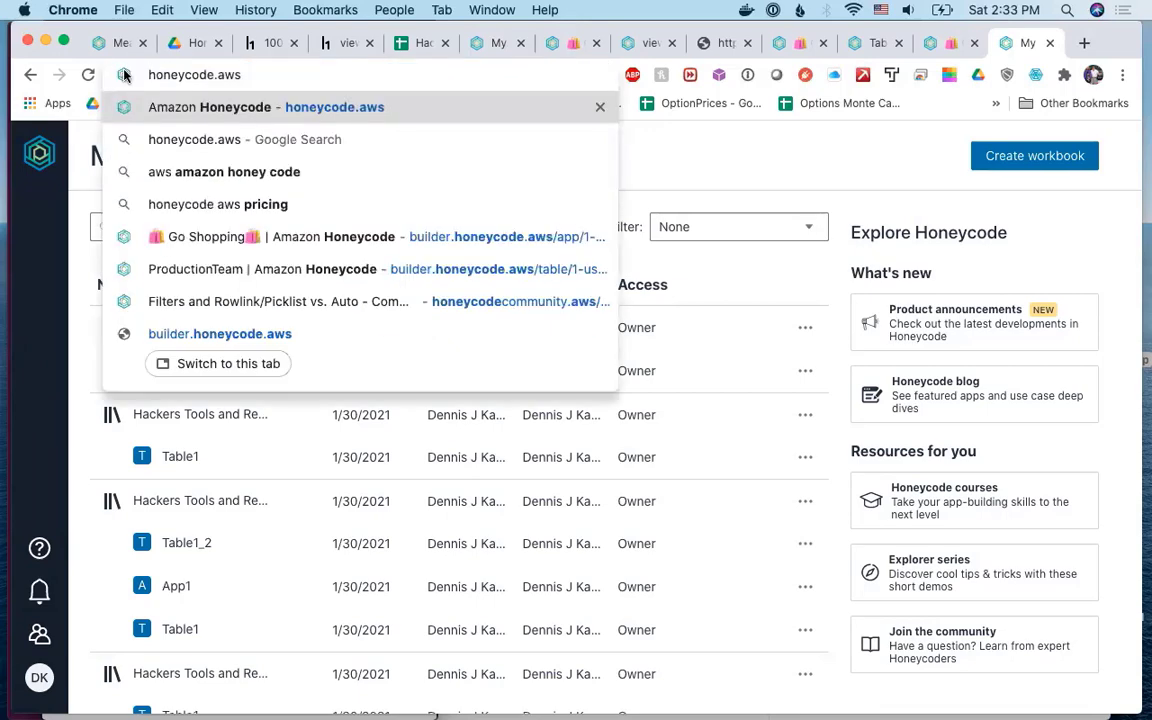
{"action": "left_click", "coordinate": [155, 110]}
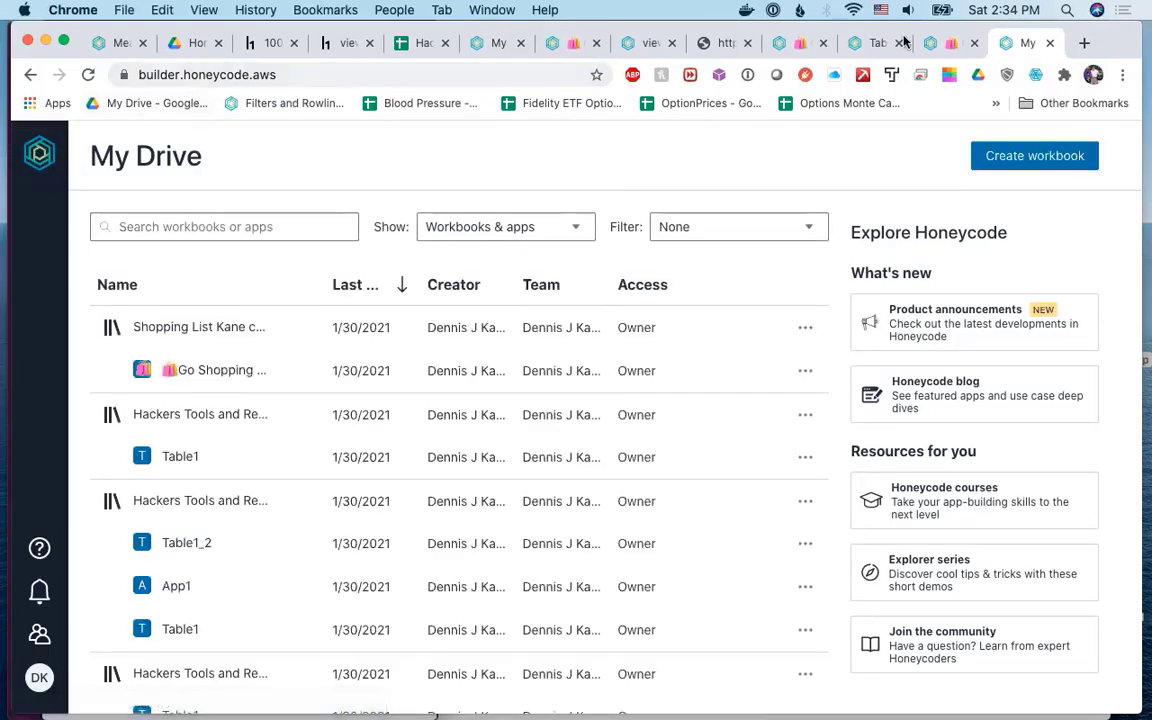
Enter the honeycode.aws address in another new browser tab.
{"action": "key", "text": "super+t"}
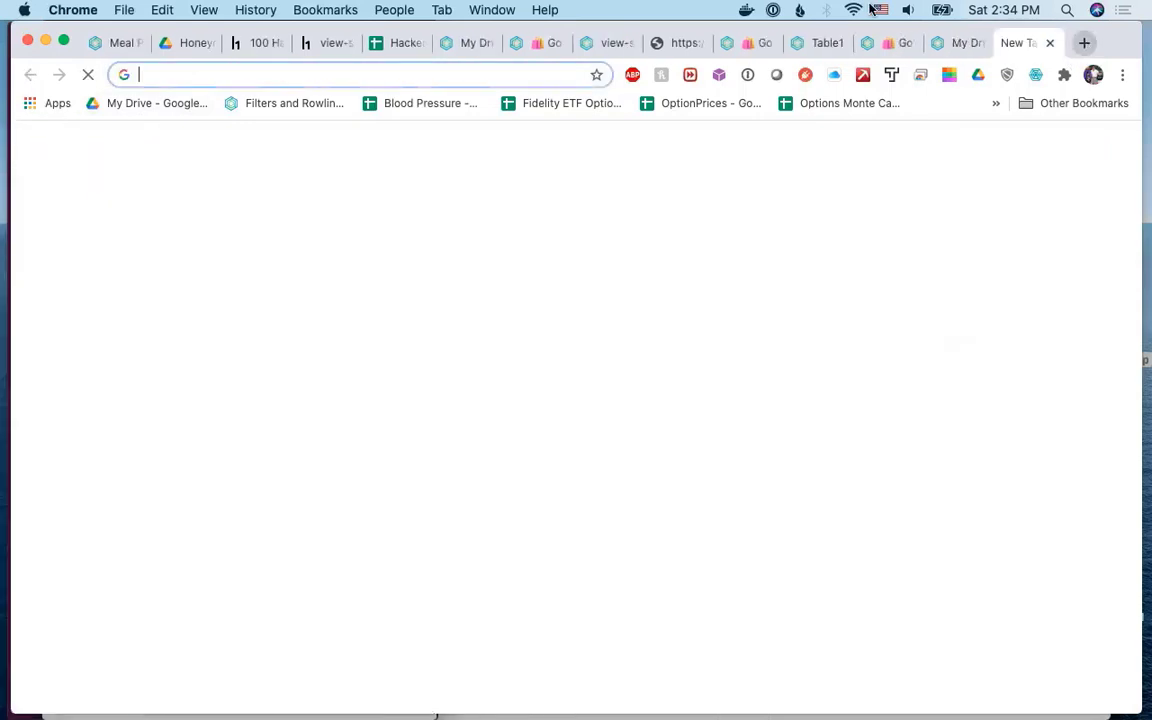
{"action": "left_click", "coordinate": [410, 79]}
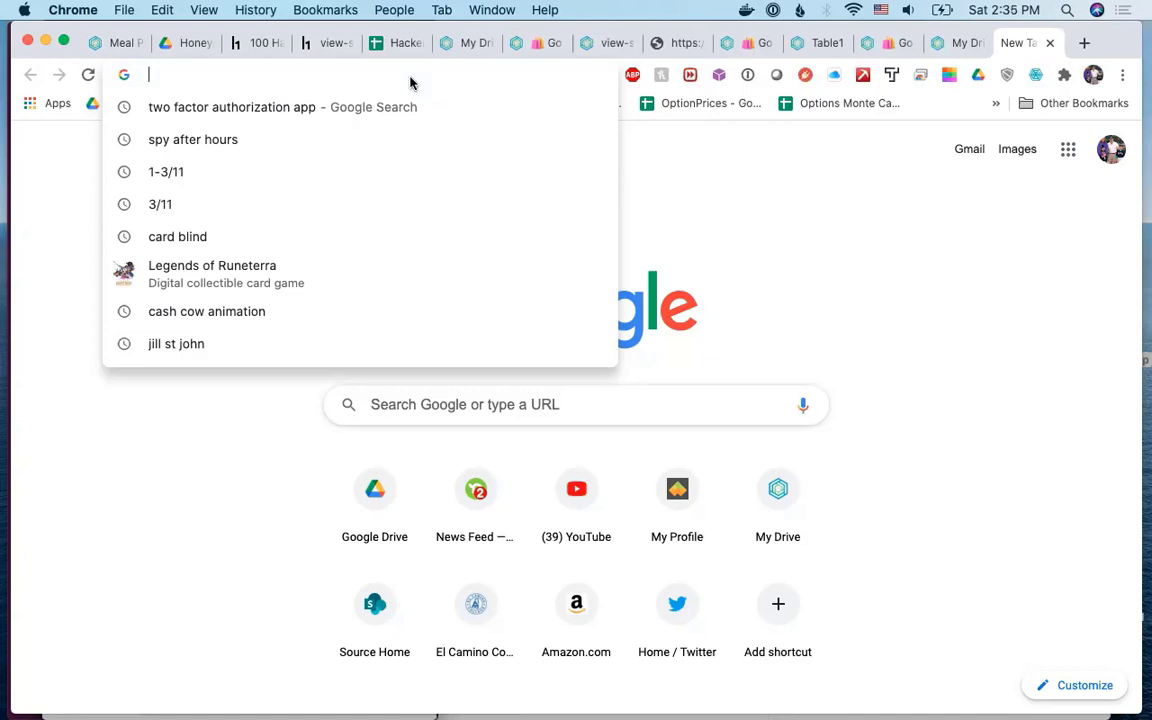
{"action": "type", "text": "honeycode.aws"}
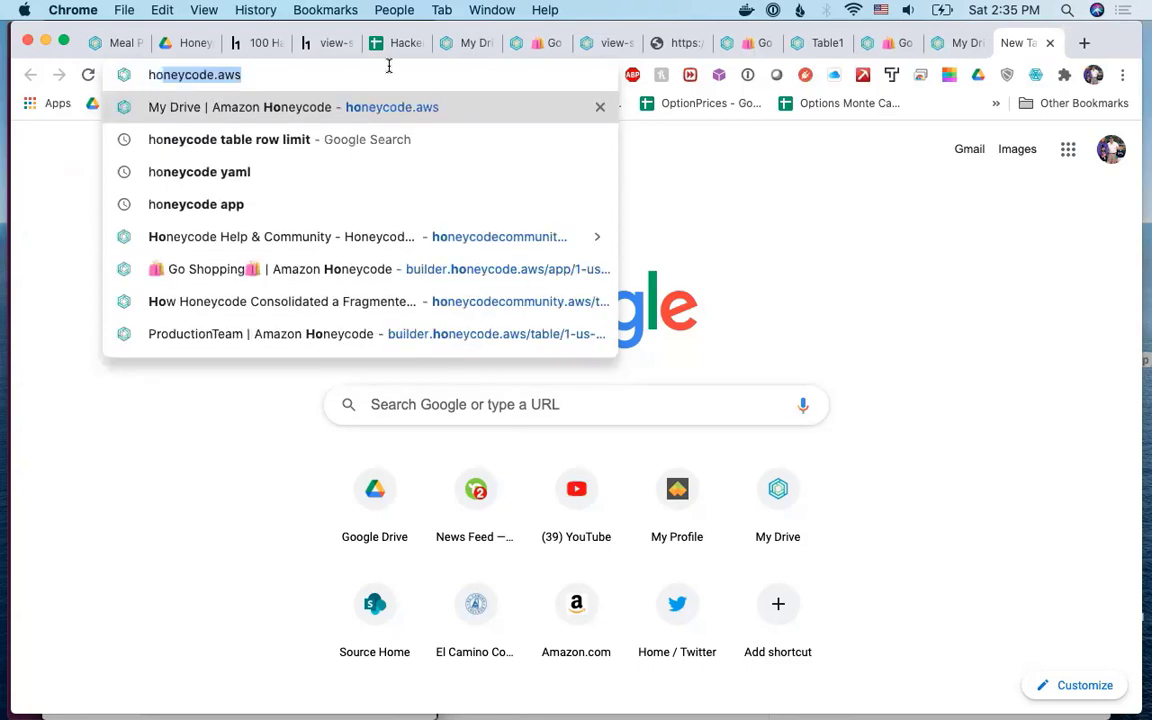